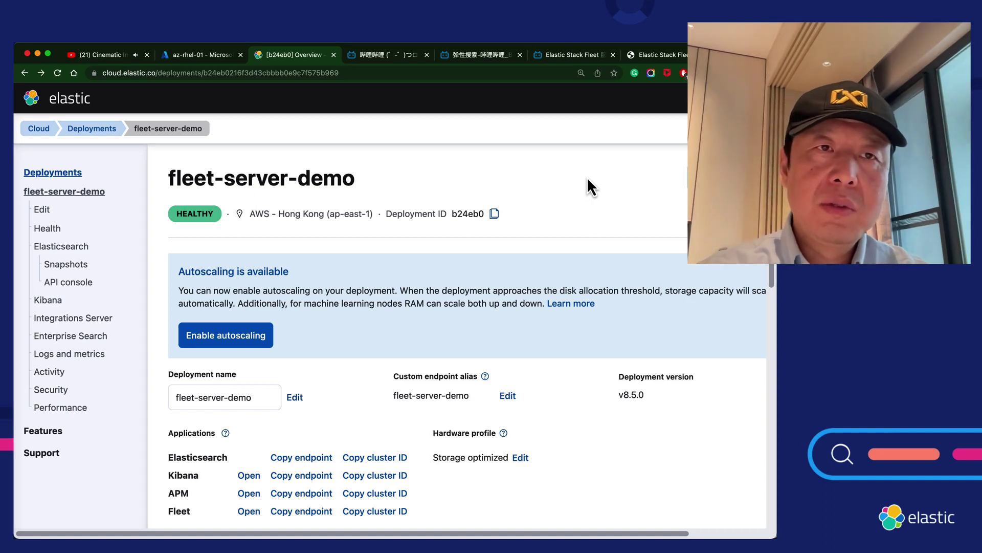
left_click_drag(157, 72, 91, 71)
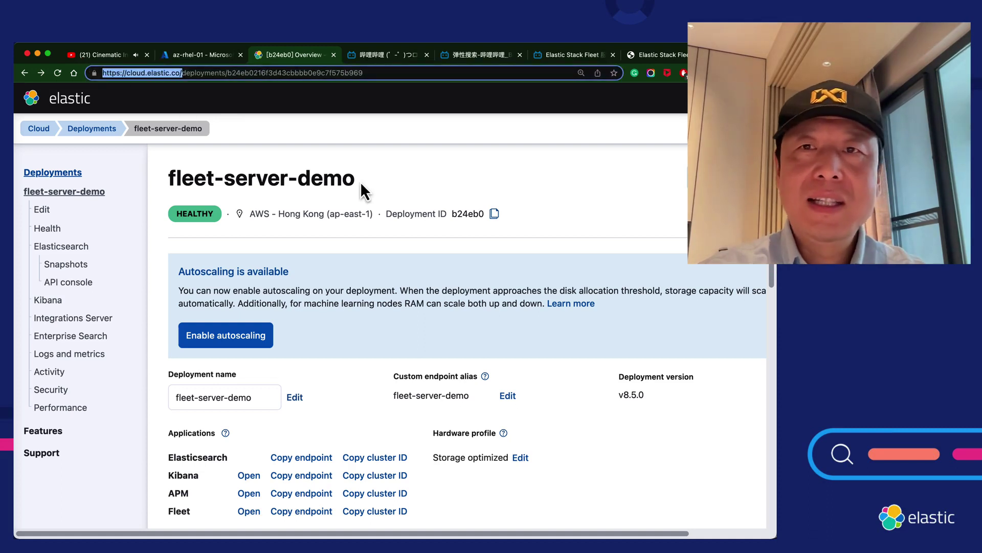
left_click(548, 260)
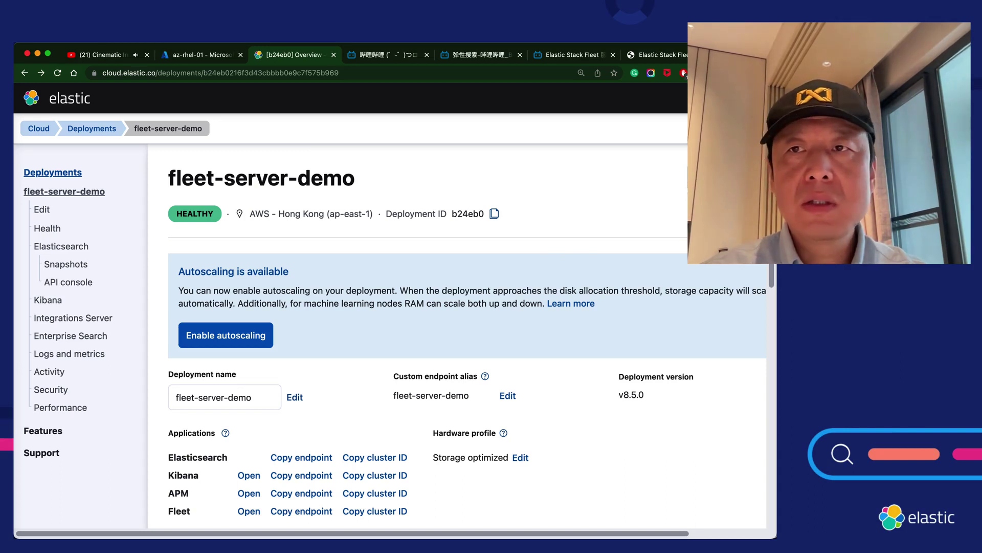
left_click(753, 98)
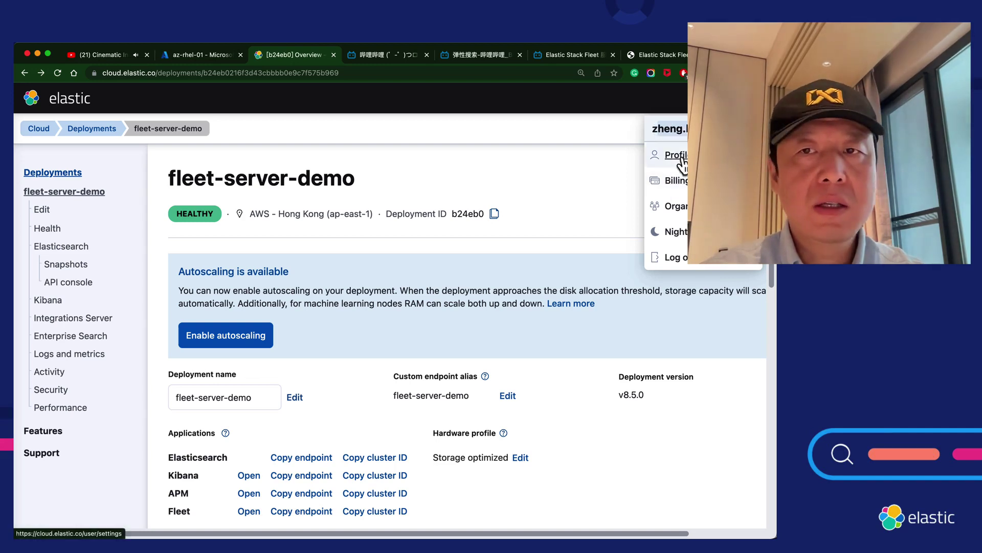
left_click(598, 219)
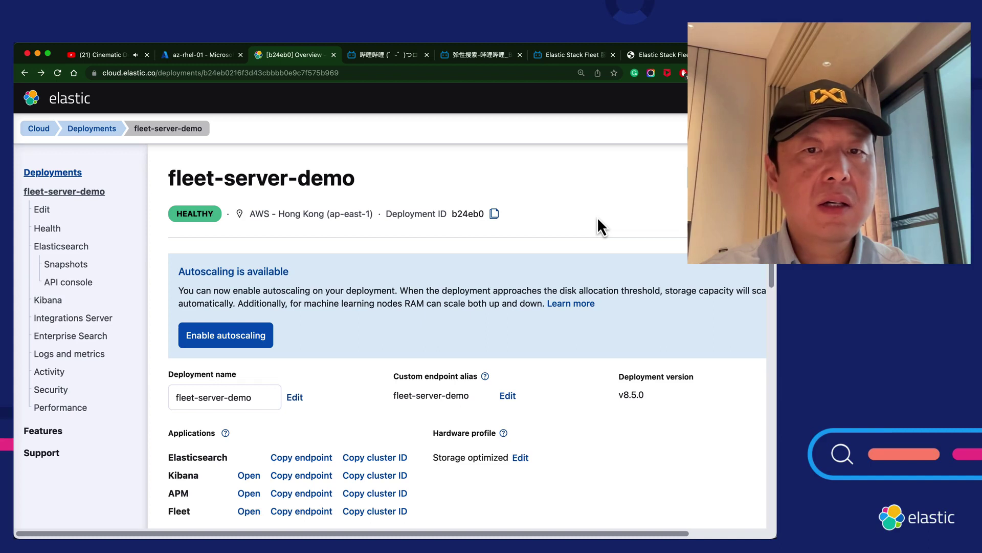
Go to the Cloud home page and start creating a new Elasticsearch Service deployment.
left_click(38, 128)
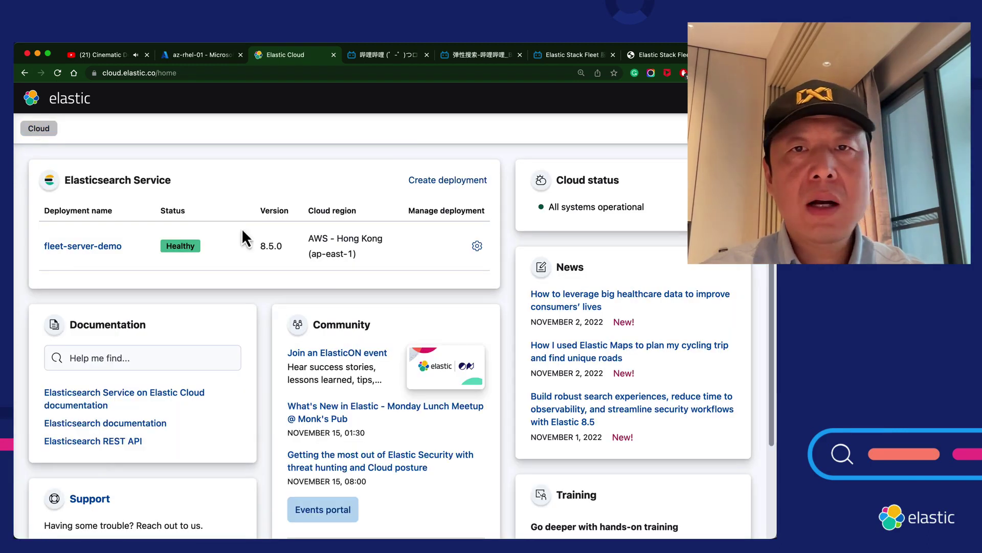
left_click(442, 188)
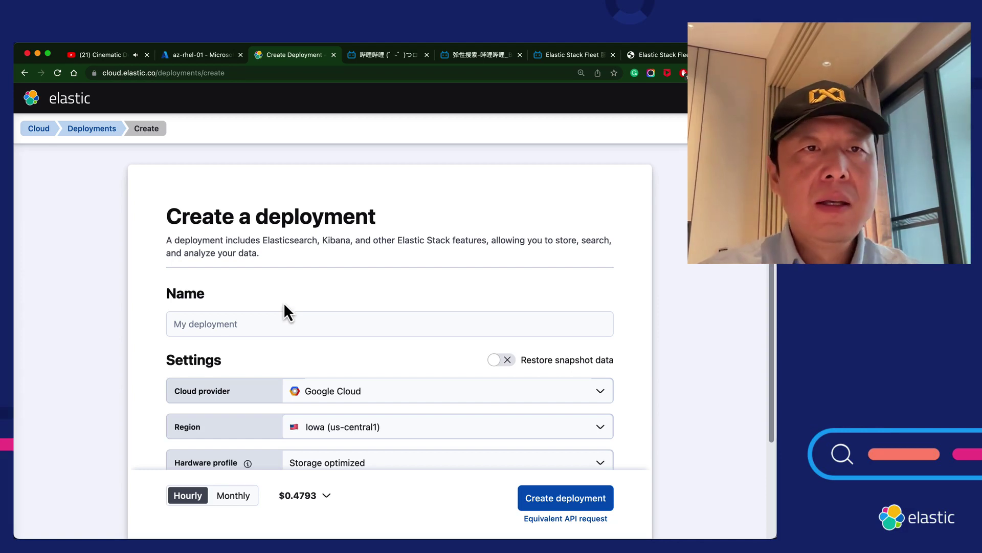
scroll(303, 281, "down", 1)
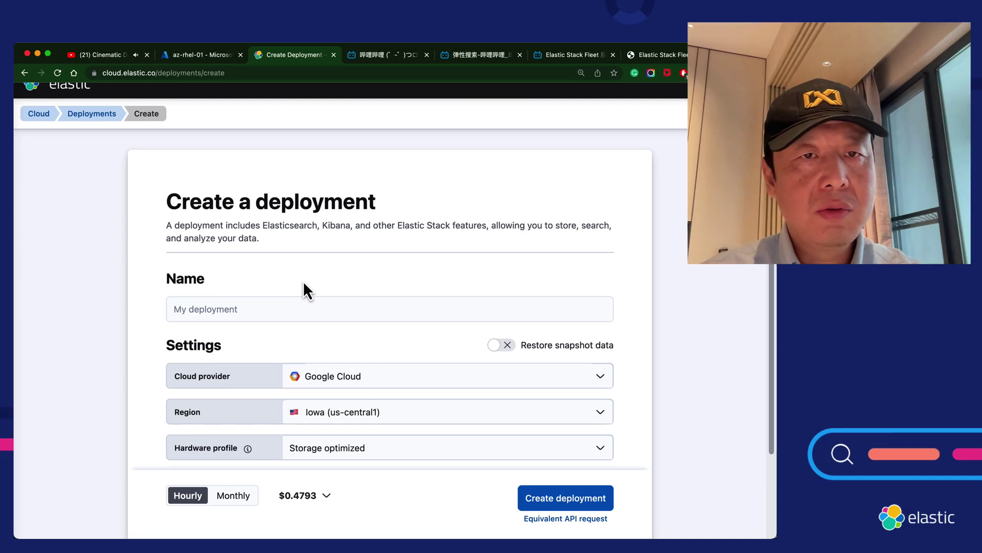
scroll(304, 282, "down", 2)
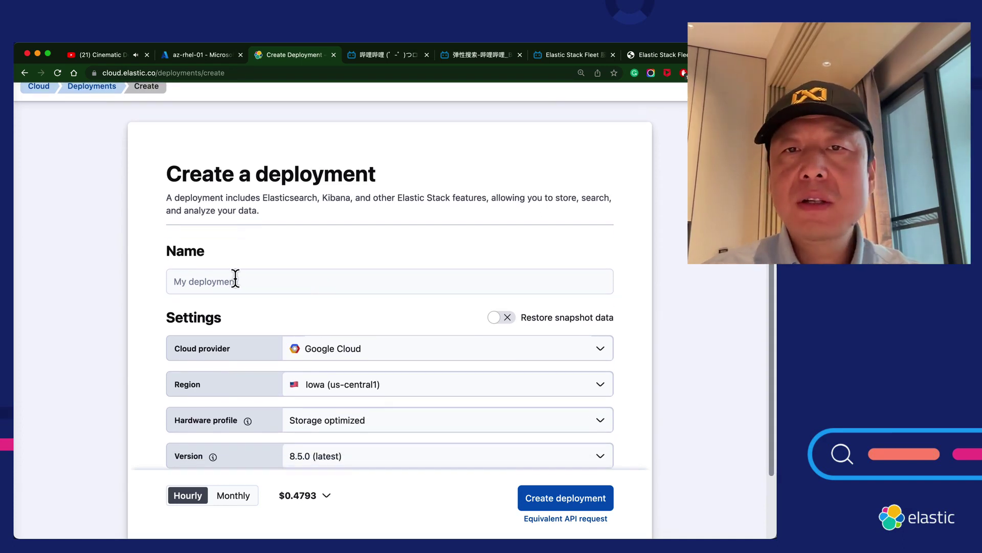
scroll(235, 279, "down", 1)
scroll(235, 279, "up", 2)
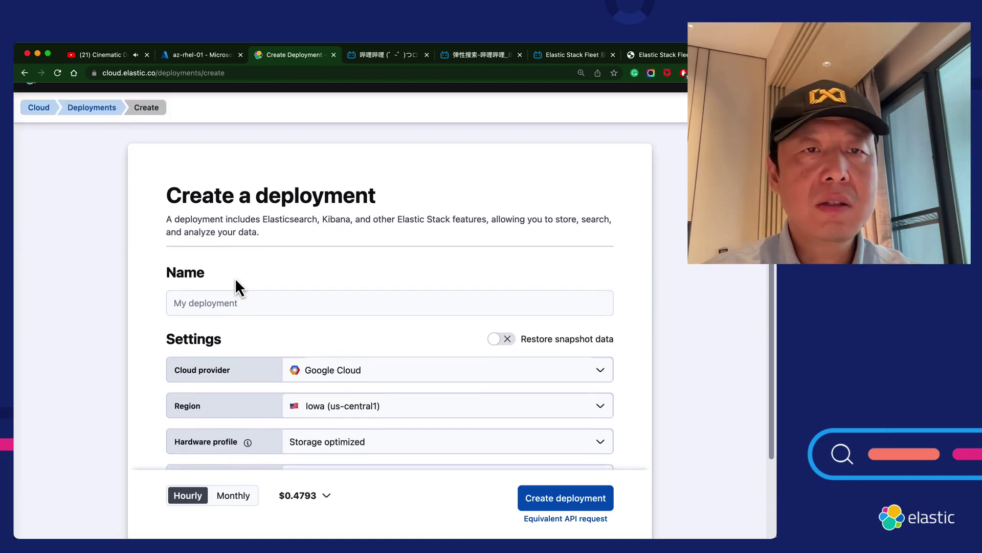
scroll(235, 278, "down", 3)
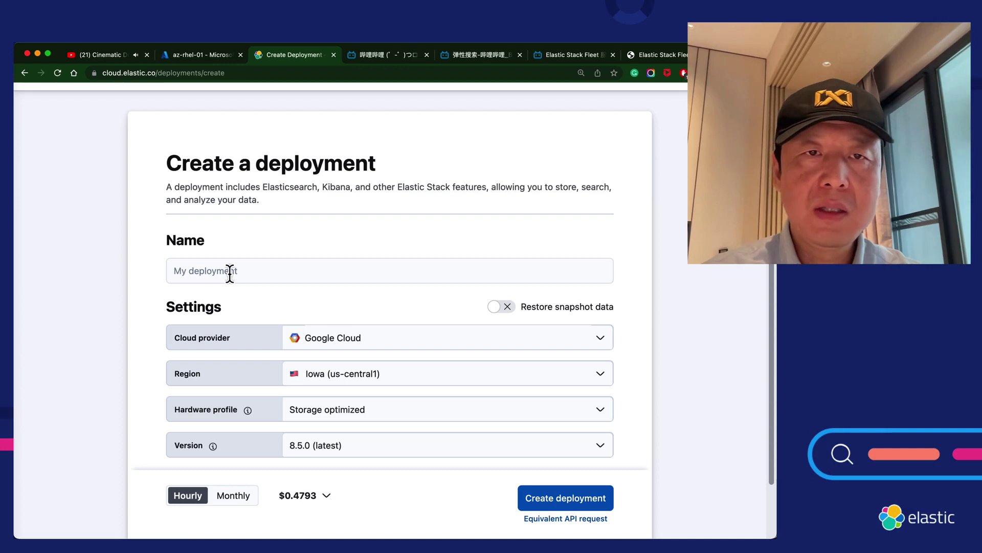
Name the new deployment fleet-server-demo using the previously entered value.
left_click(230, 273)
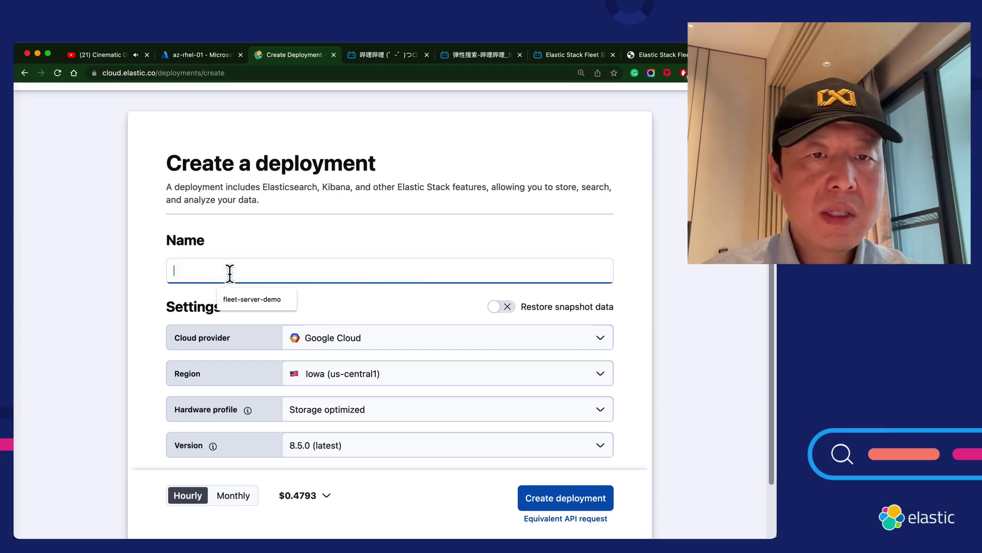
left_click(226, 245)
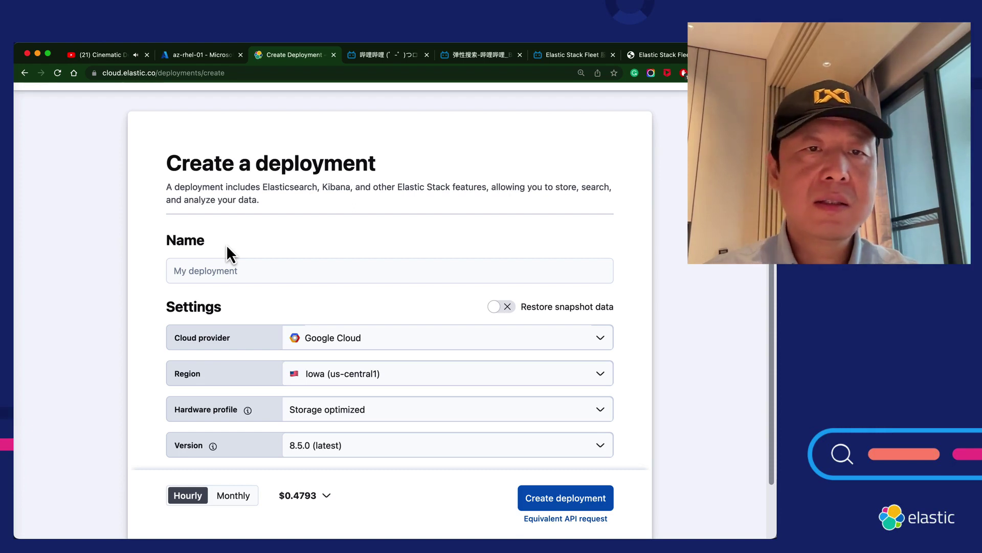
left_click(230, 266)
left_click(256, 302)
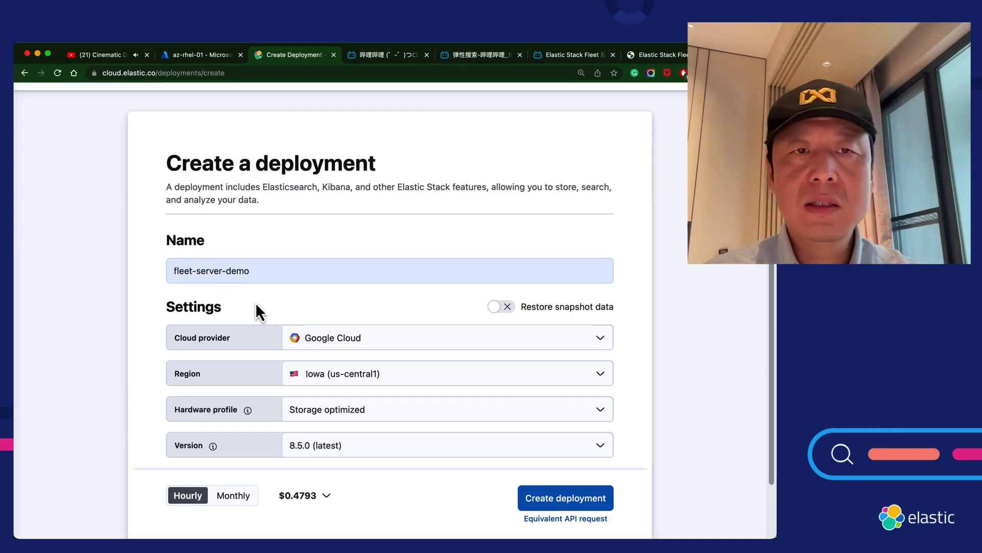
Look over the deployment settings and the choice of cloud providers.
scroll(236, 310, "down", 2)
scroll(237, 311, "down", 1)
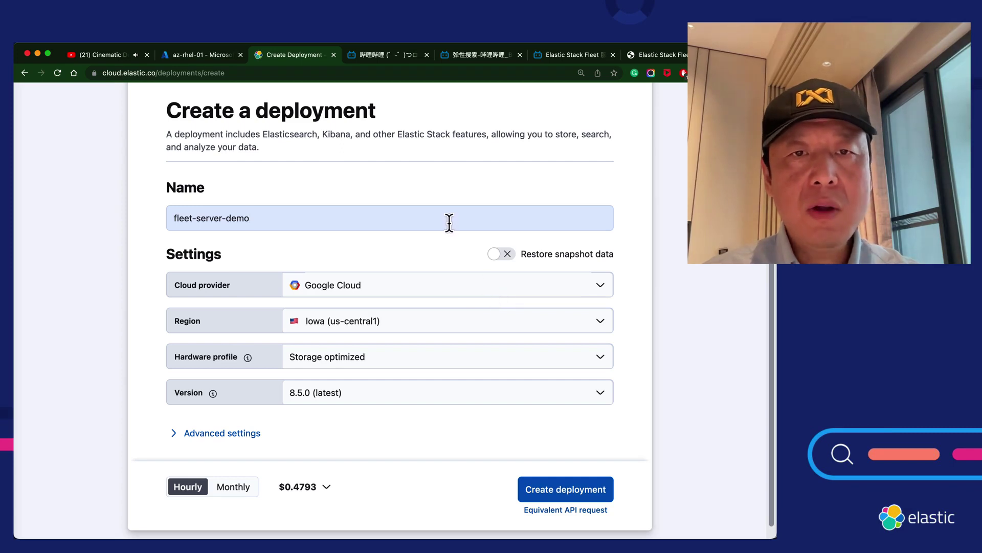
scroll(449, 221, "up", 1)
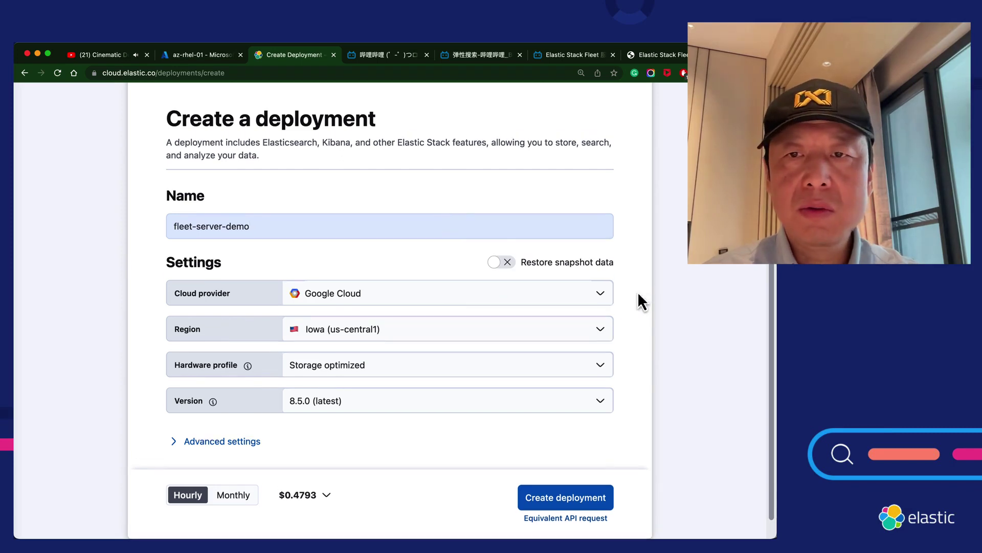
left_click(608, 301)
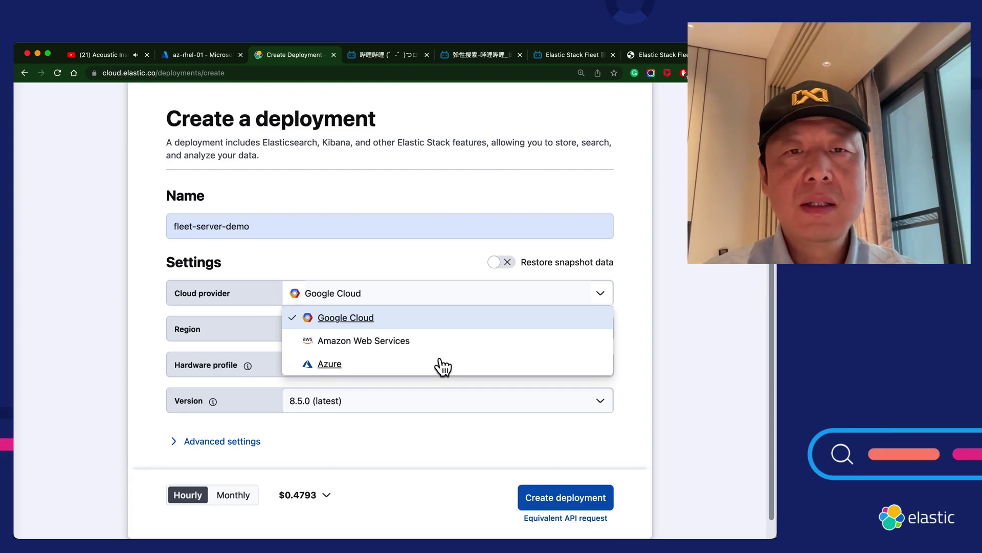
left_click(658, 293)
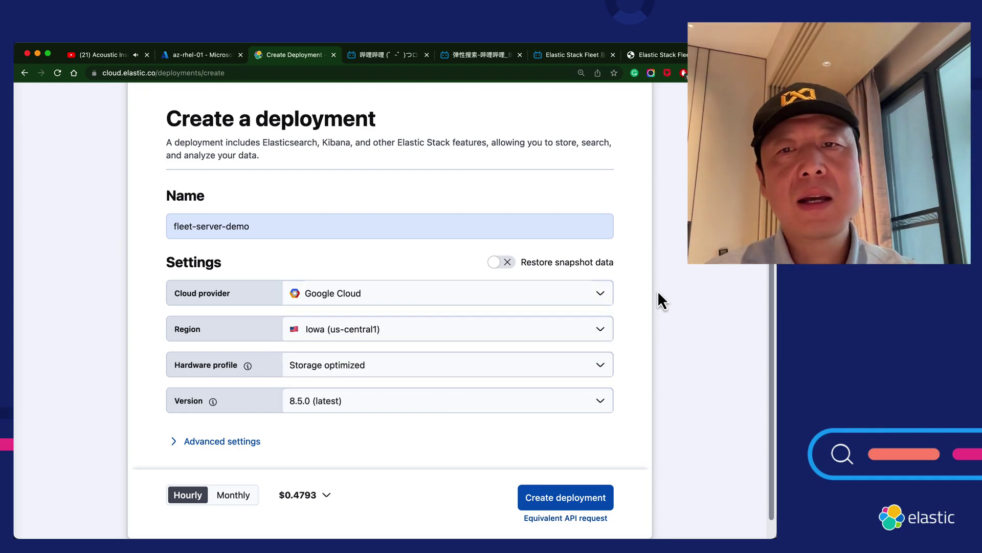
Try Amazon Web Services as the cloud provider, looking through its regions before switching back to Google Cloud.
left_click(603, 295)
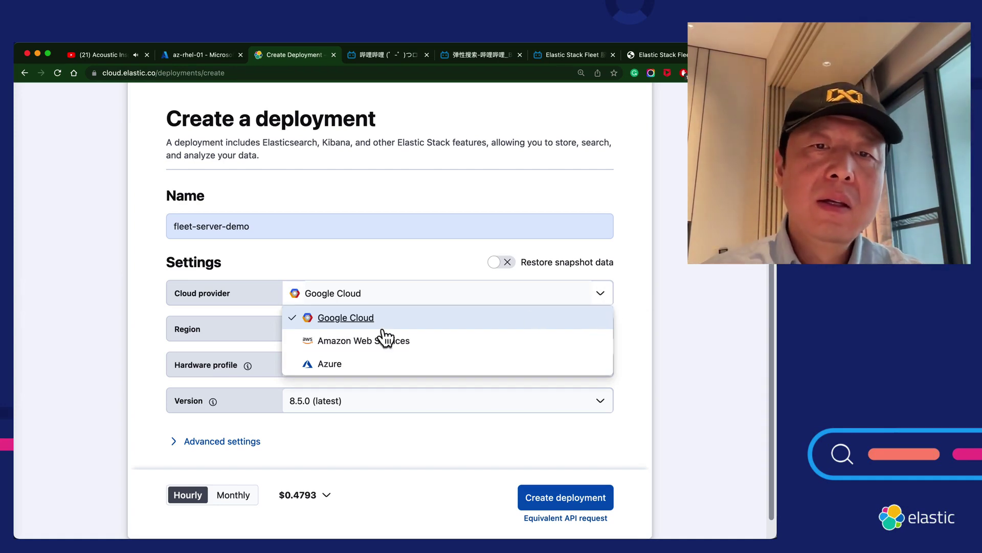
left_click(348, 350)
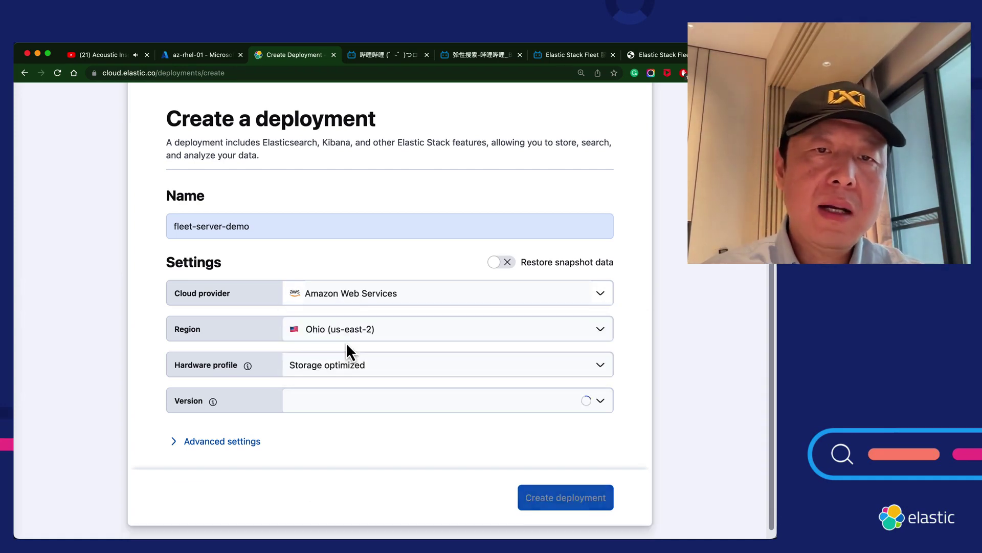
left_click(367, 337)
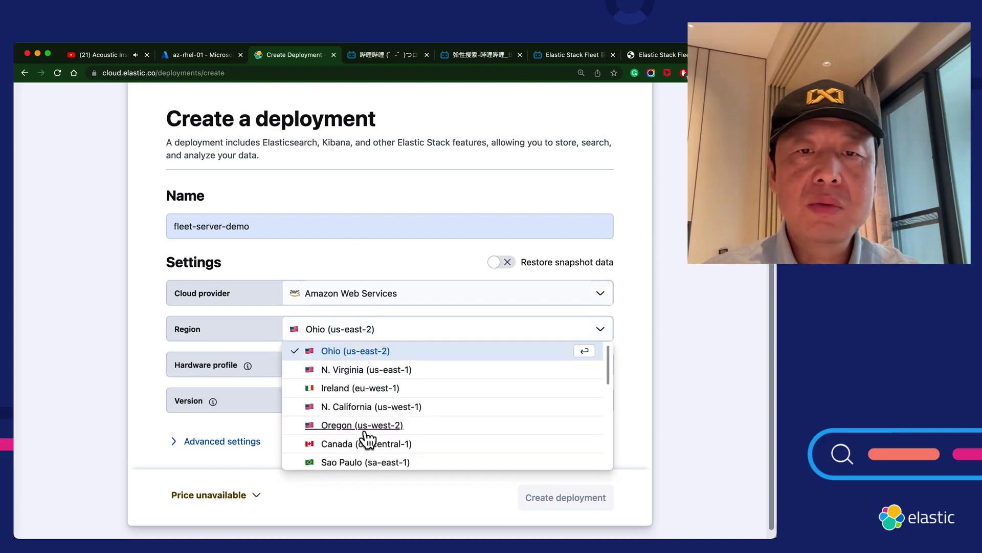
scroll(364, 430, "down", 5)
scroll(365, 430, "up", 5)
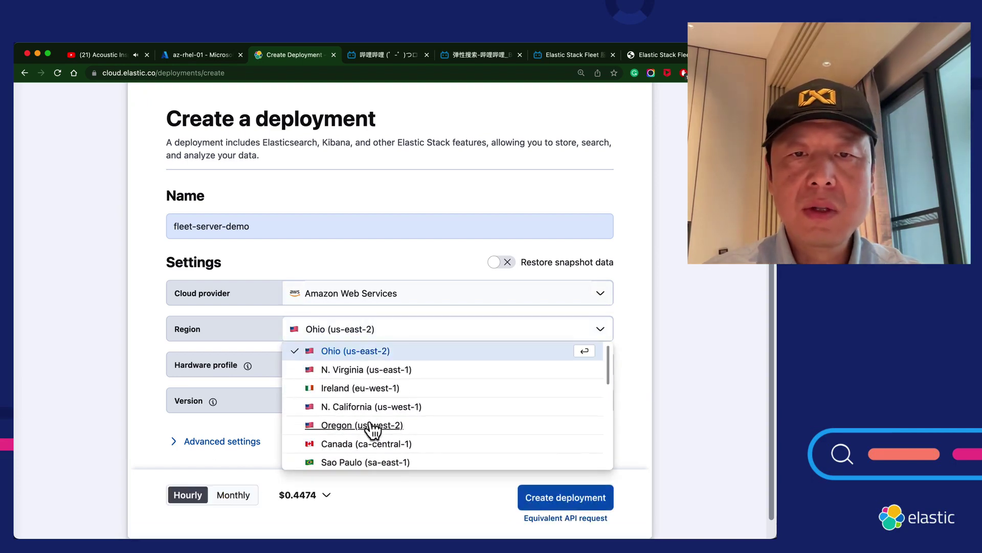
scroll(397, 386, "down", 5)
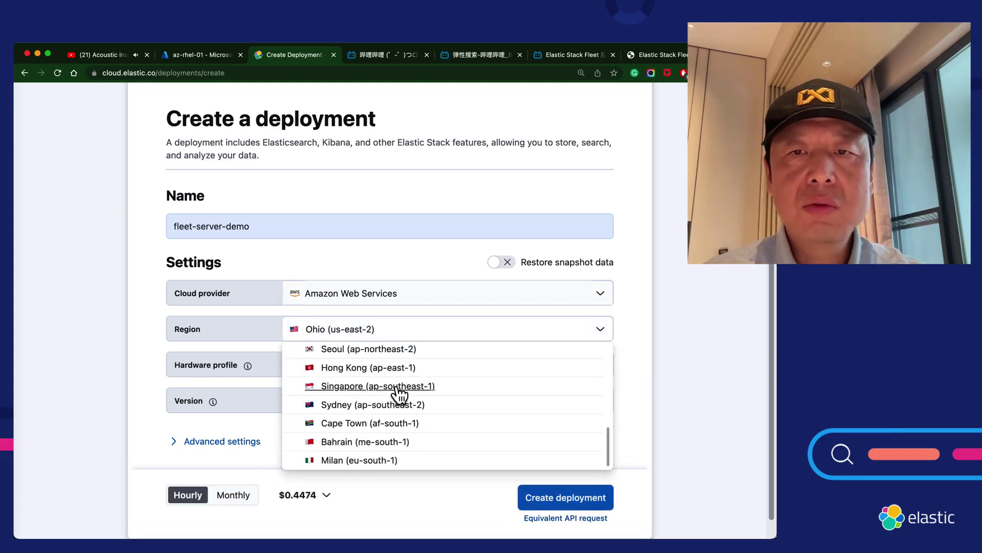
left_click(640, 318)
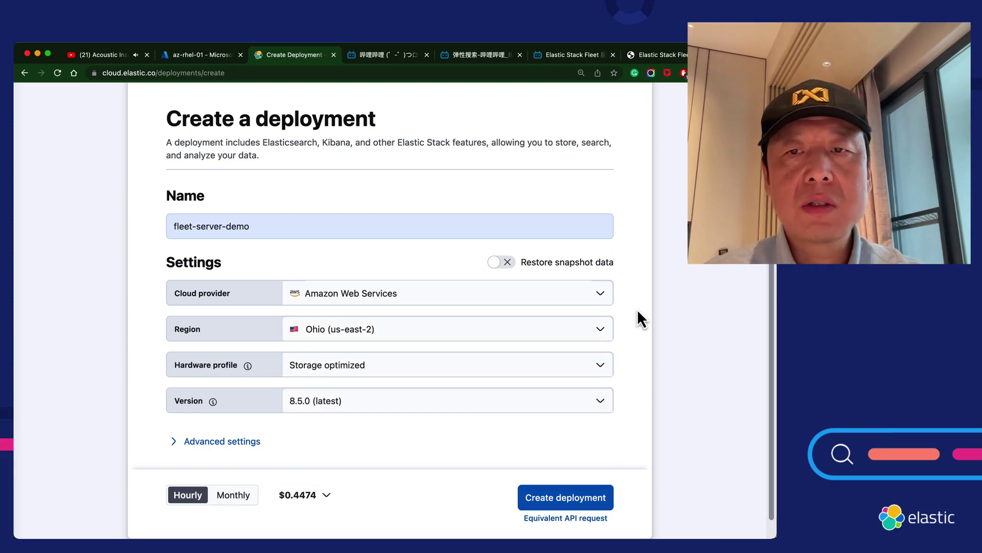
left_click(583, 292)
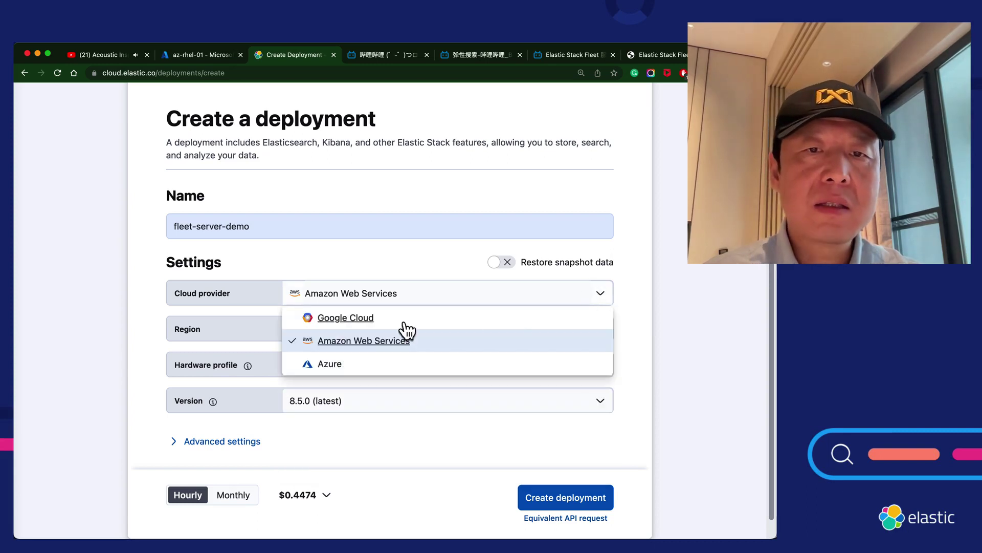
left_click(364, 318)
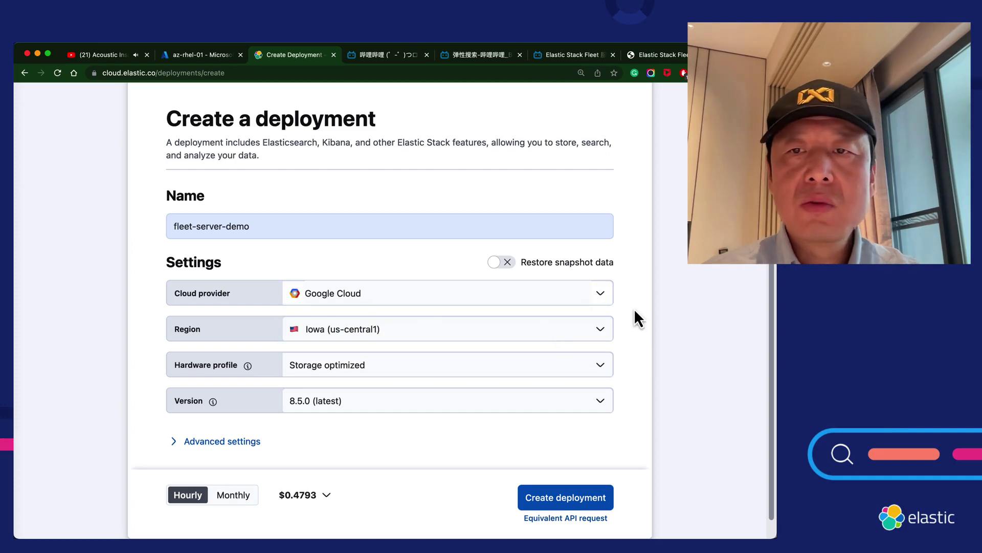
Select Amazon Web Services again to recheck its region list, and return the provider to Google Cloud.
left_click(604, 300)
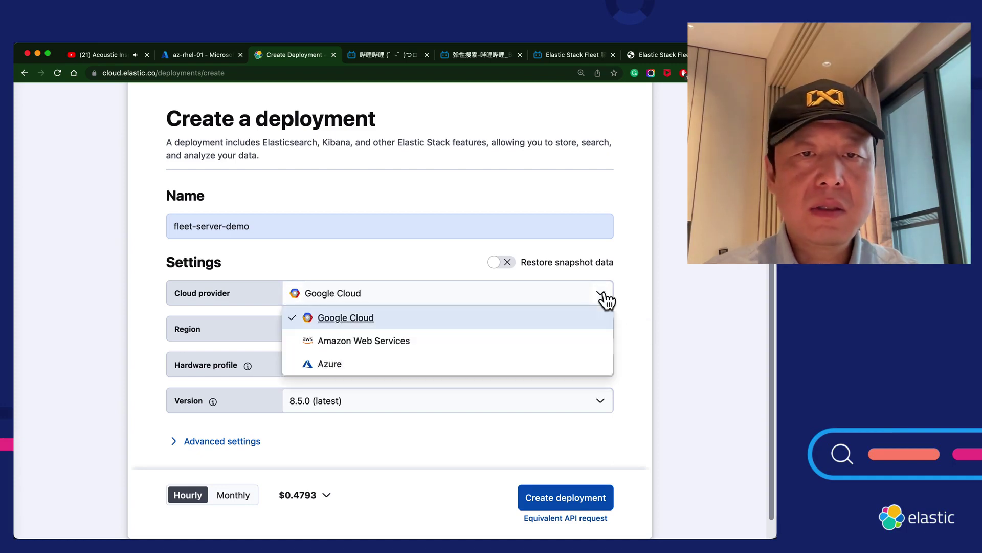
left_click(405, 349)
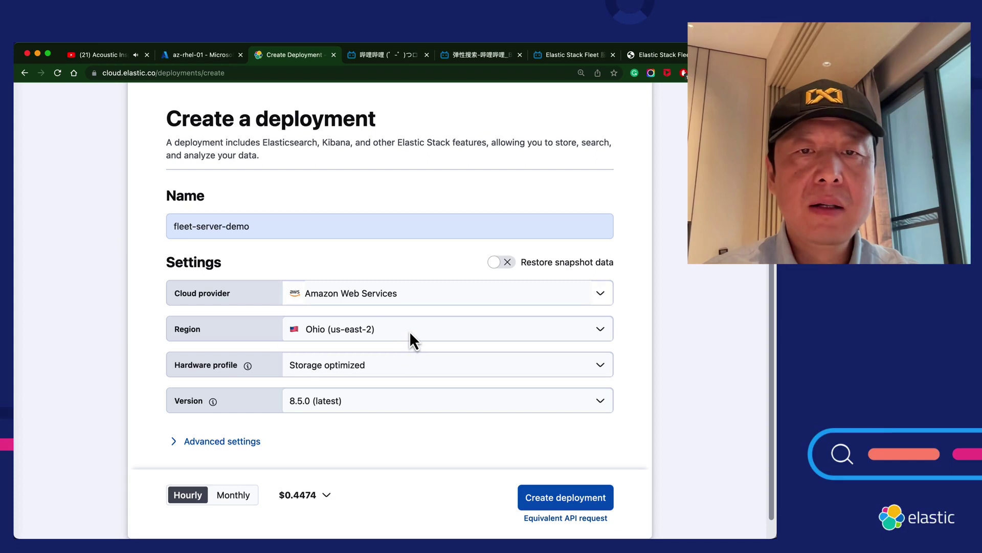
left_click(410, 331)
scroll(394, 404, "down", 5)
scroll(393, 403, "up", 10)
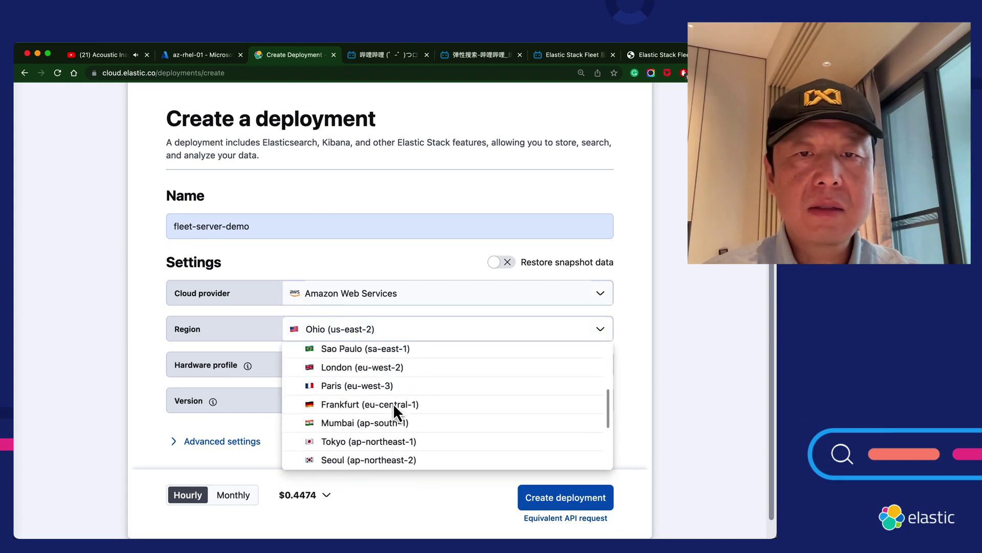
left_click(622, 308)
left_click(607, 301)
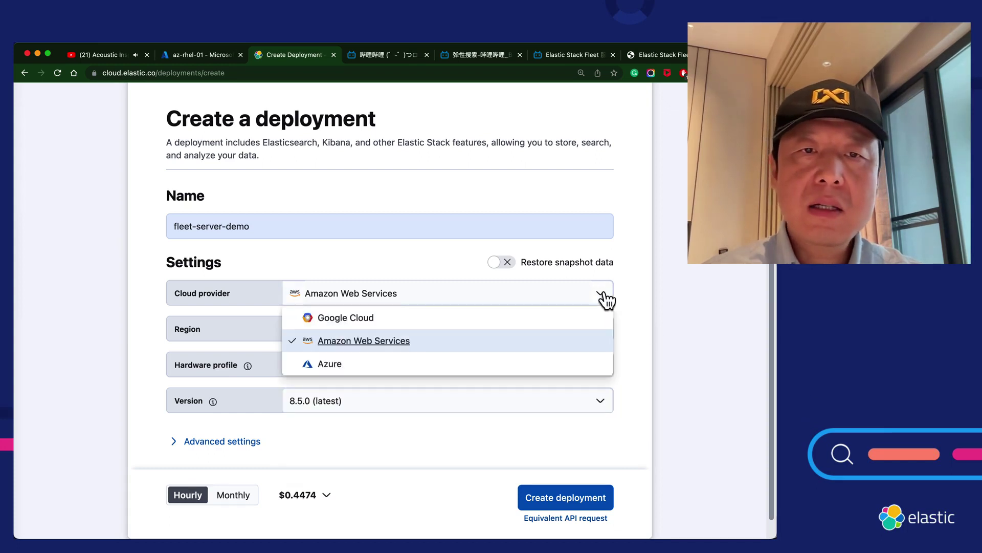
left_click(372, 326)
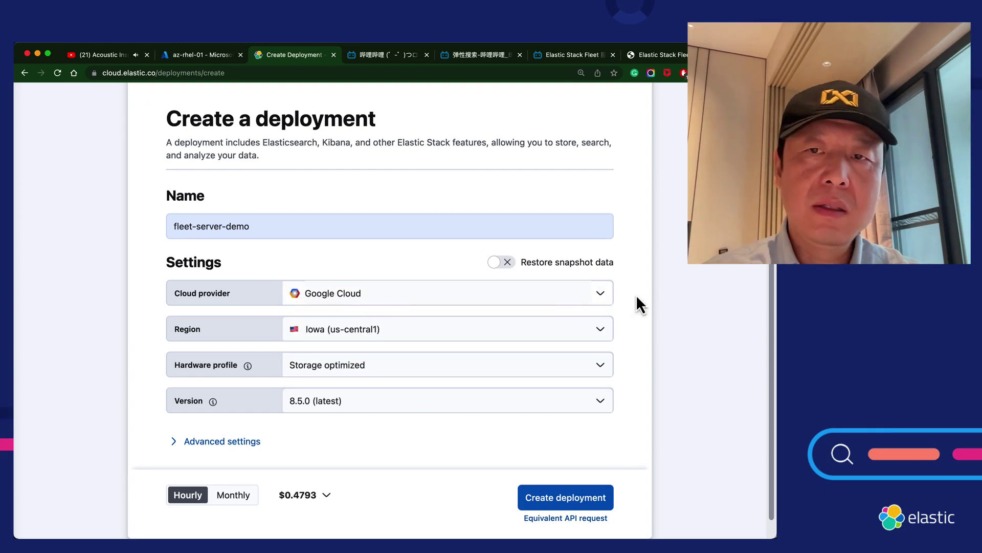
Try Azure as the cloud provider and switch back to Google Cloud.
left_click(601, 300)
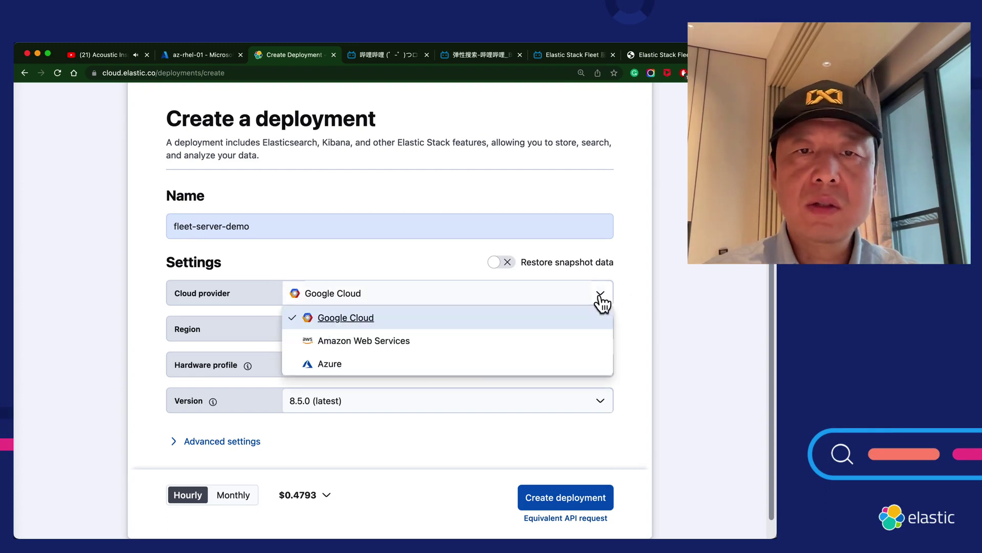
left_click(336, 369)
left_click(529, 295)
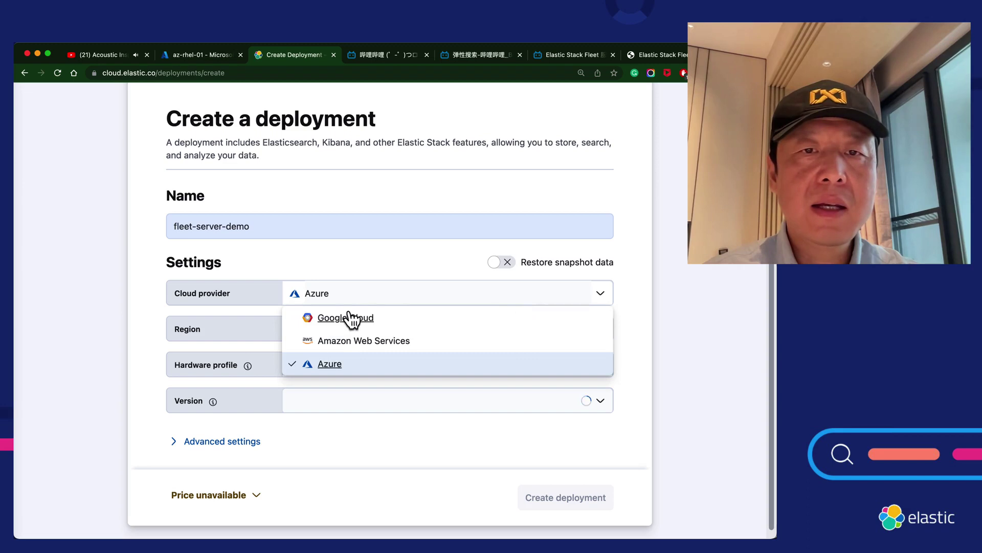
left_click(350, 317)
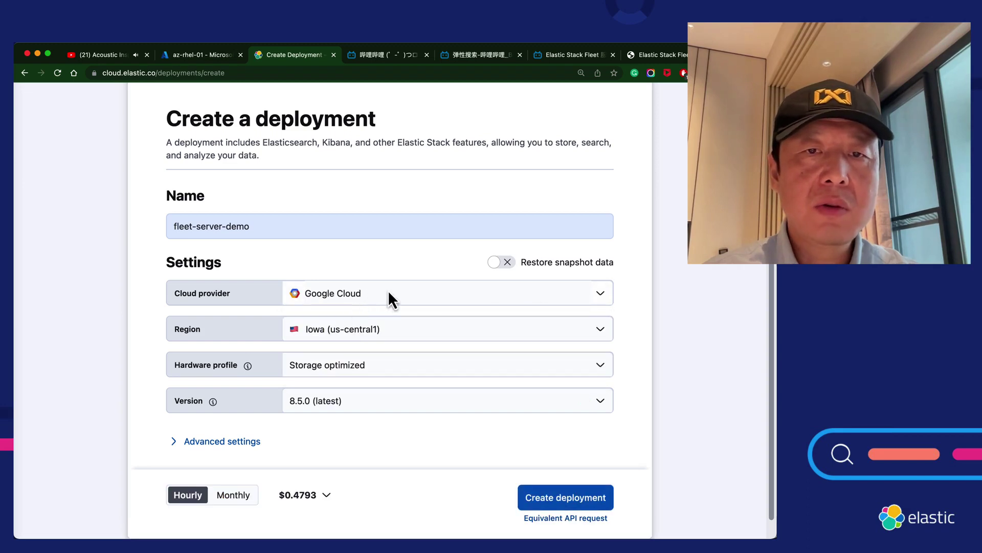
Switch the cloud provider to Azure once more and set it back to Google Cloud.
left_click(387, 291)
left_click(329, 369)
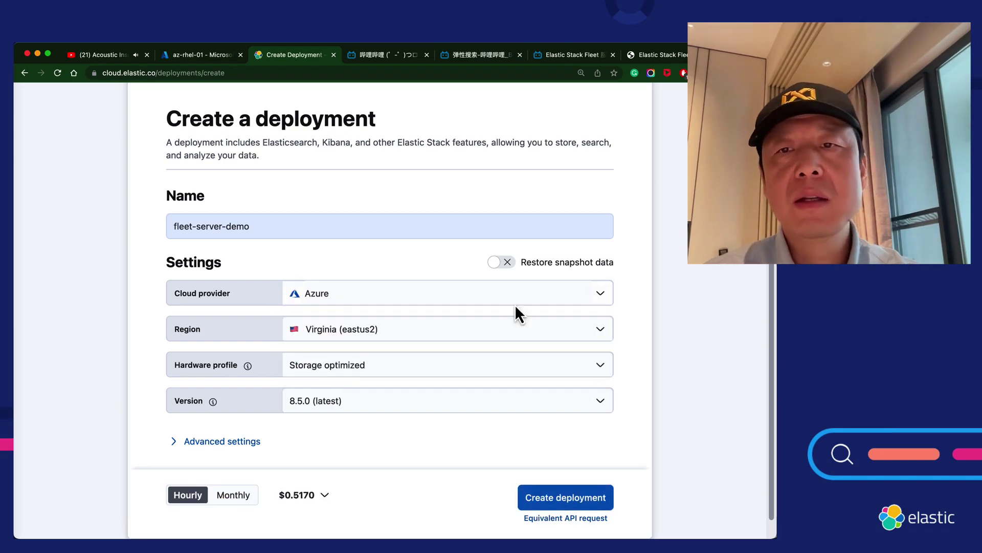
left_click(597, 304)
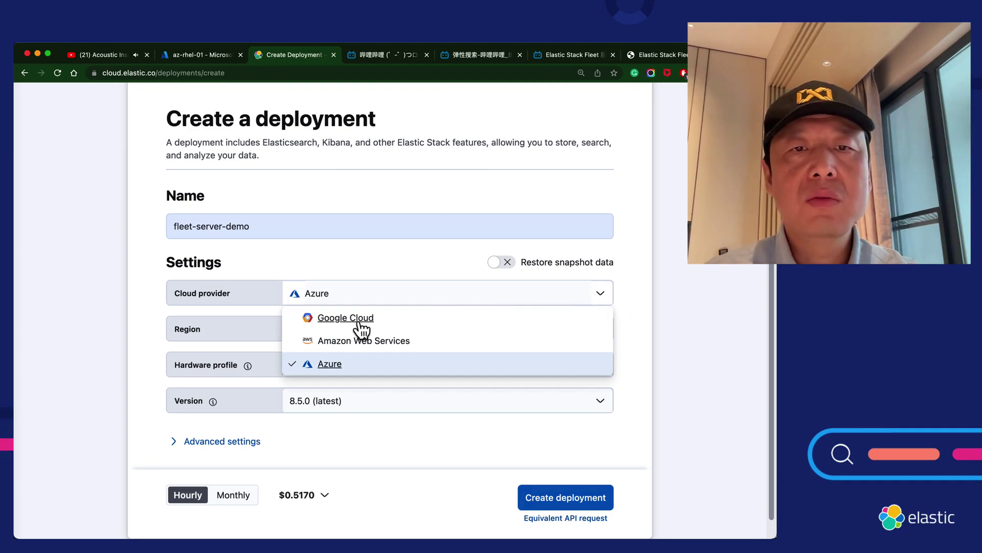
left_click(418, 320)
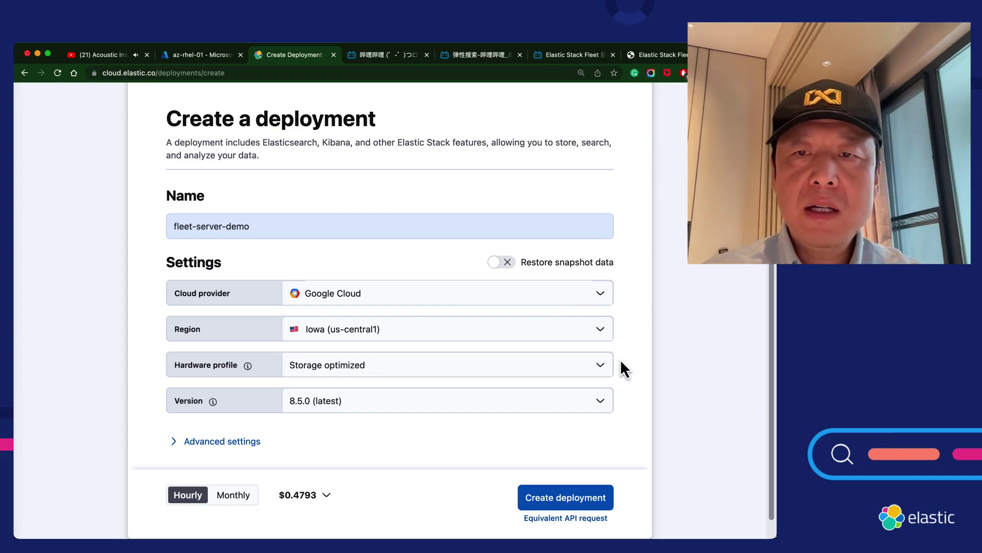
Read through the available hardware profiles and their recommended use cases without changing the selection.
scroll(620, 360, "down", 1)
scroll(625, 369, "up", 1)
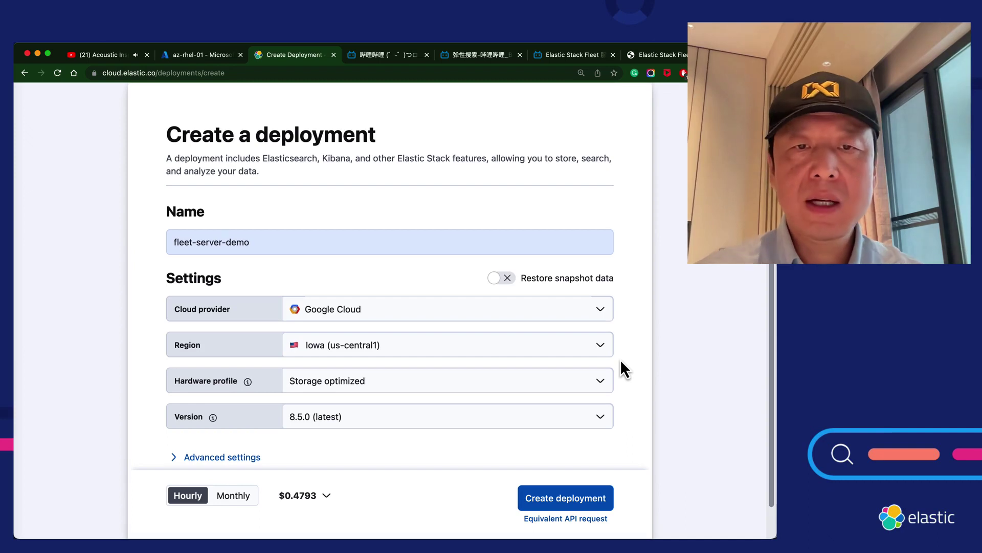
scroll(621, 361, "down", 2)
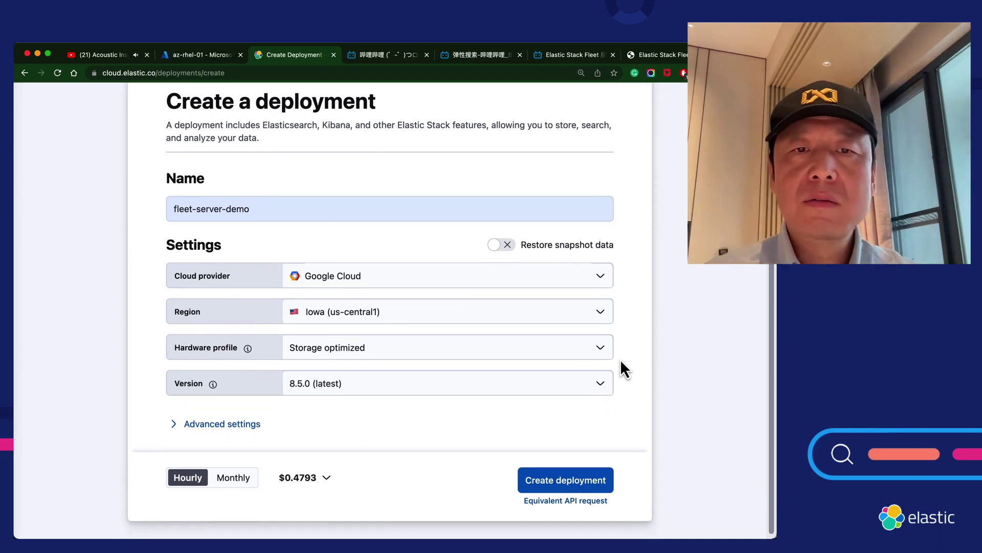
left_click(598, 347)
scroll(522, 256, "down", 1)
scroll(522, 256, "up", 1)
scroll(522, 254, "down", 3)
scroll(522, 253, "down", 1)
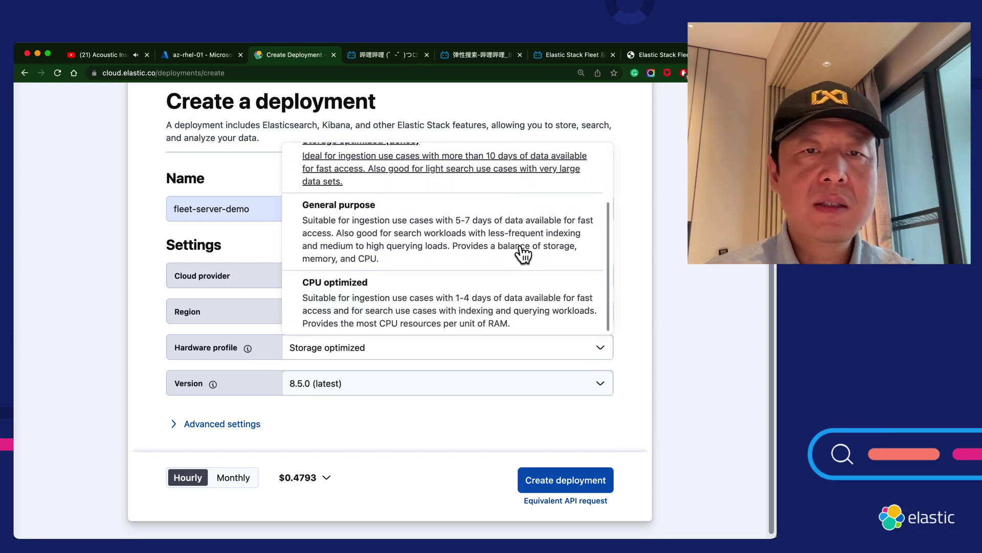
scroll(522, 253, "up", 2)
scroll(522, 253, "down", 2)
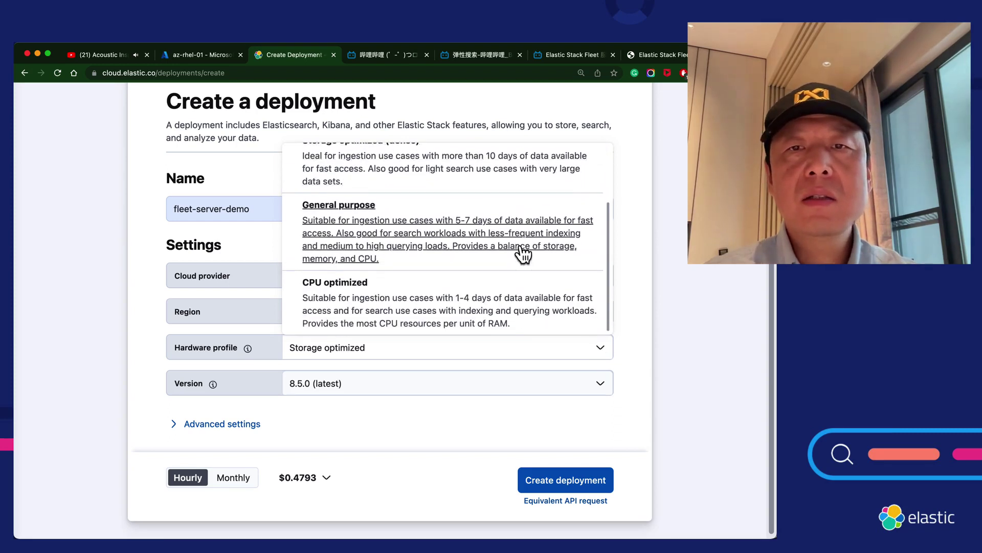
scroll(522, 254, "up", 2)
left_click(634, 275)
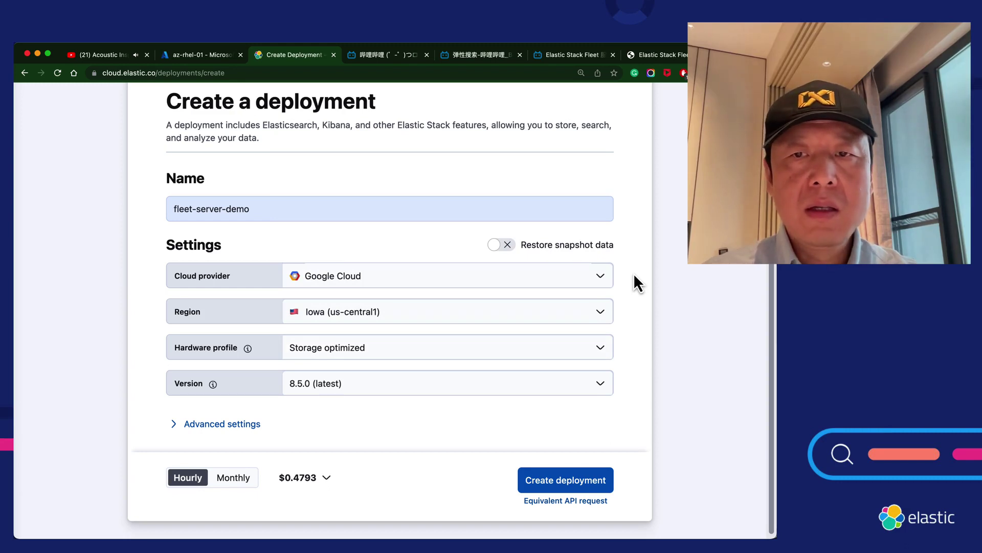
Try the CPU optimized hardware profile and switch back to Storage optimized.
left_click(603, 350)
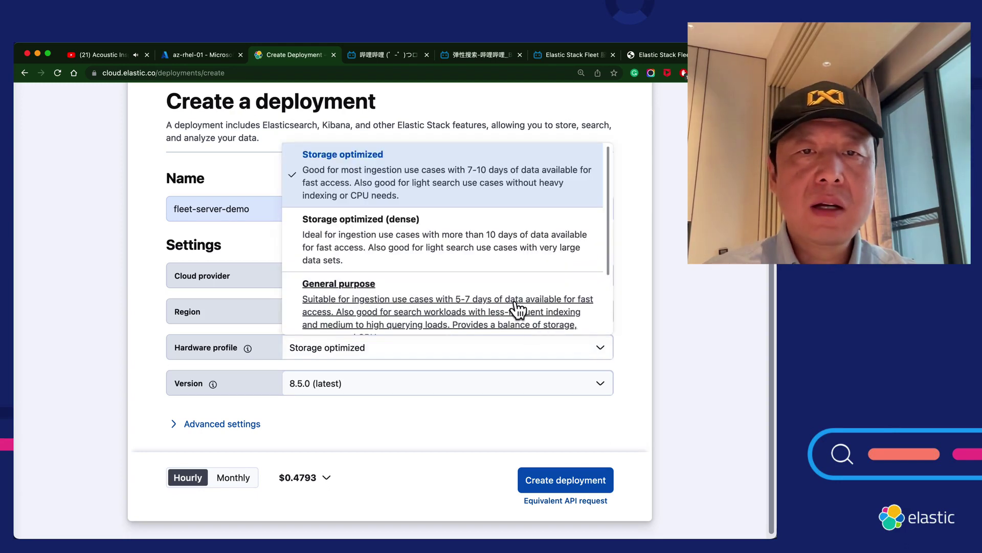
scroll(517, 289, "down", 1)
scroll(519, 294, "down", 1)
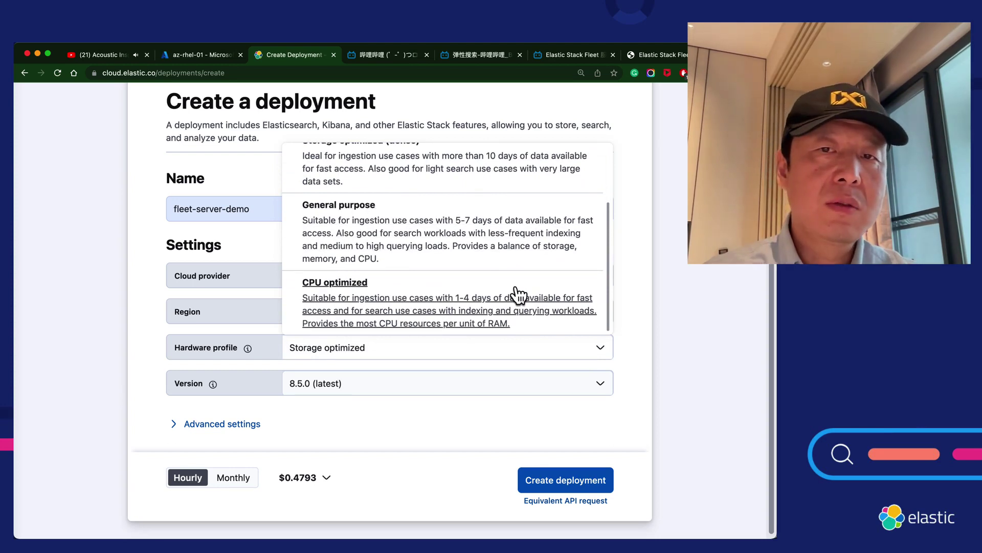
scroll(551, 256, "up", 2)
scroll(552, 257, "down", 2)
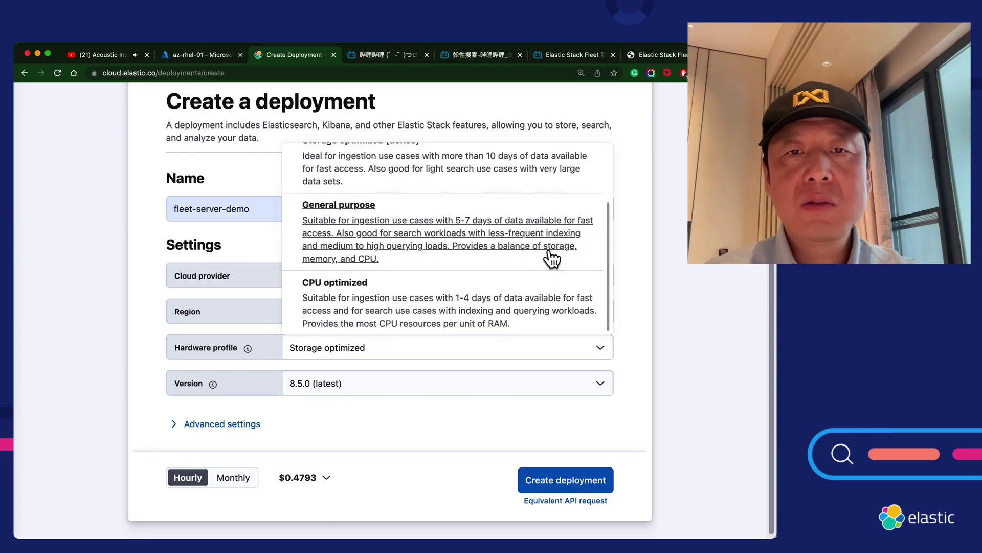
left_click(500, 313)
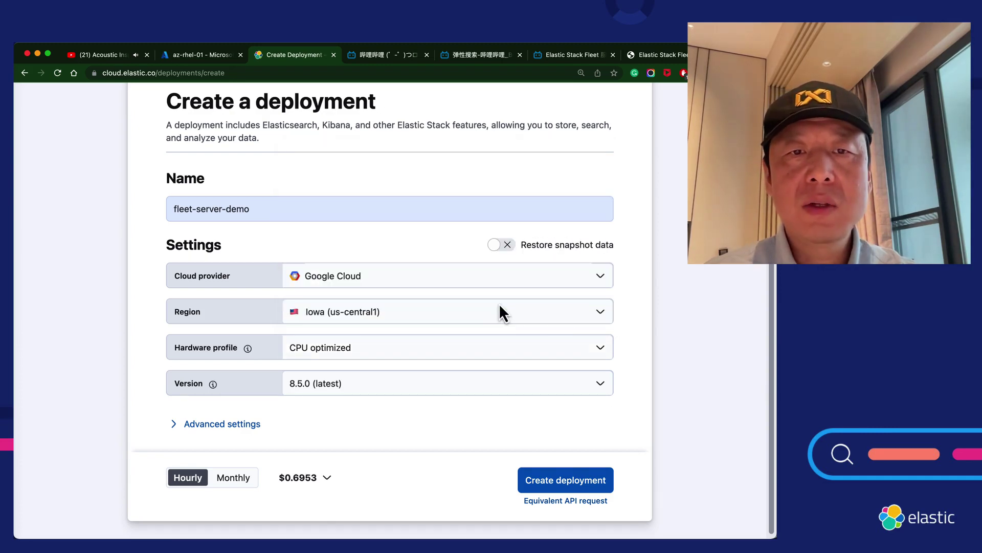
left_click(611, 355)
scroll(499, 239, "up", 3)
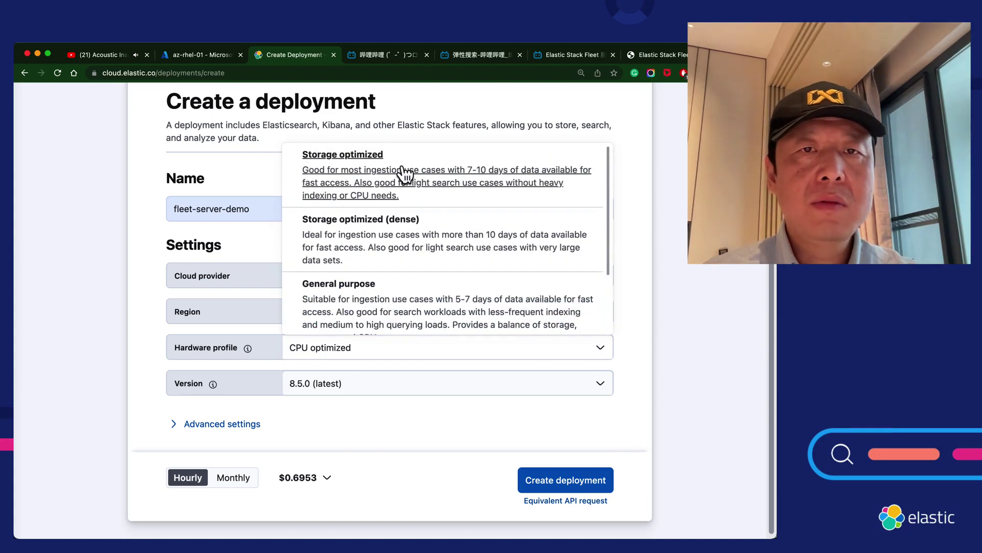
left_click(405, 174)
Set the deployment's hardware profile to General purpose.
left_click(558, 356)
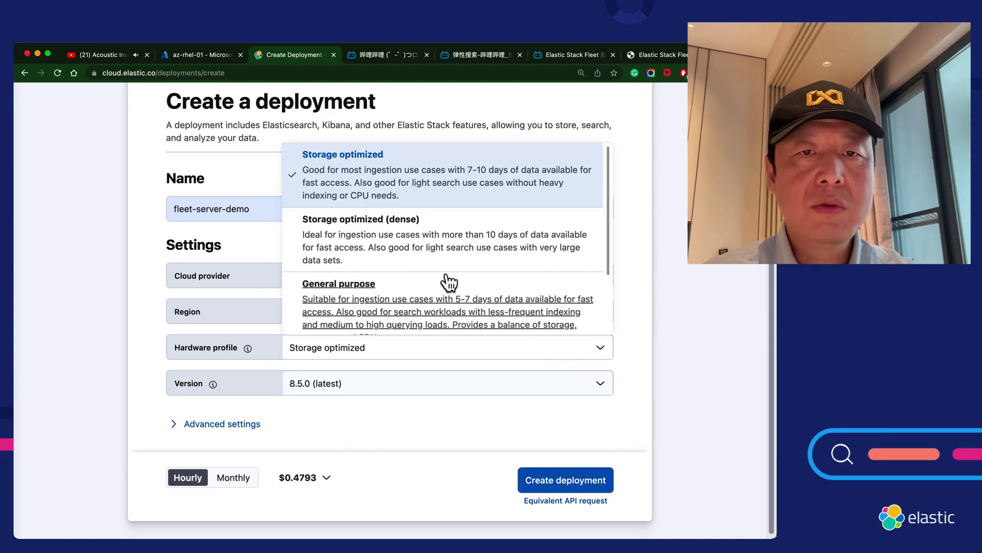
scroll(449, 282, "down", 1)
left_click(402, 291)
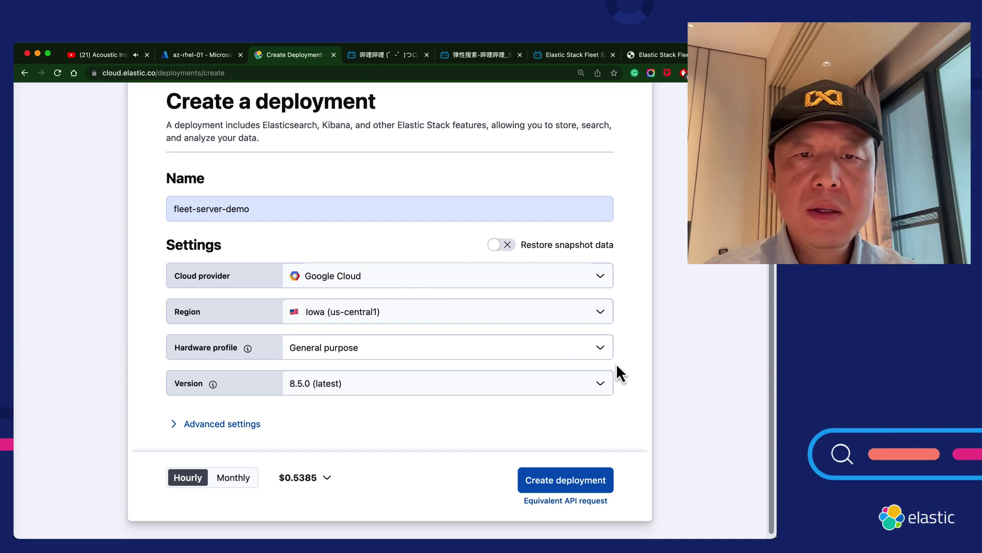
Look through the whole list of deployment versions, from the pre-releases to the oldest release, without changing the selection.
left_click(600, 384)
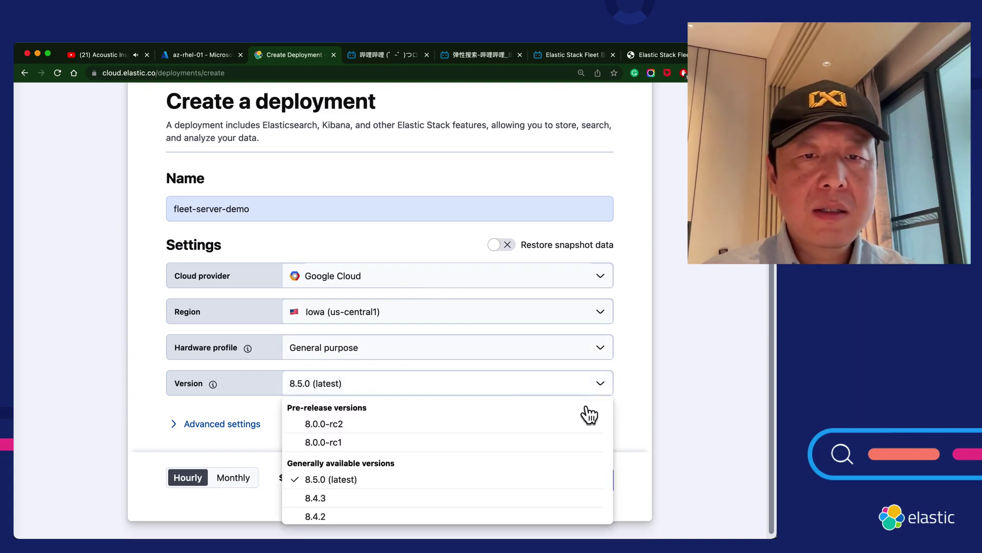
scroll(565, 443, "down", 2)
scroll(565, 443, "down", 20)
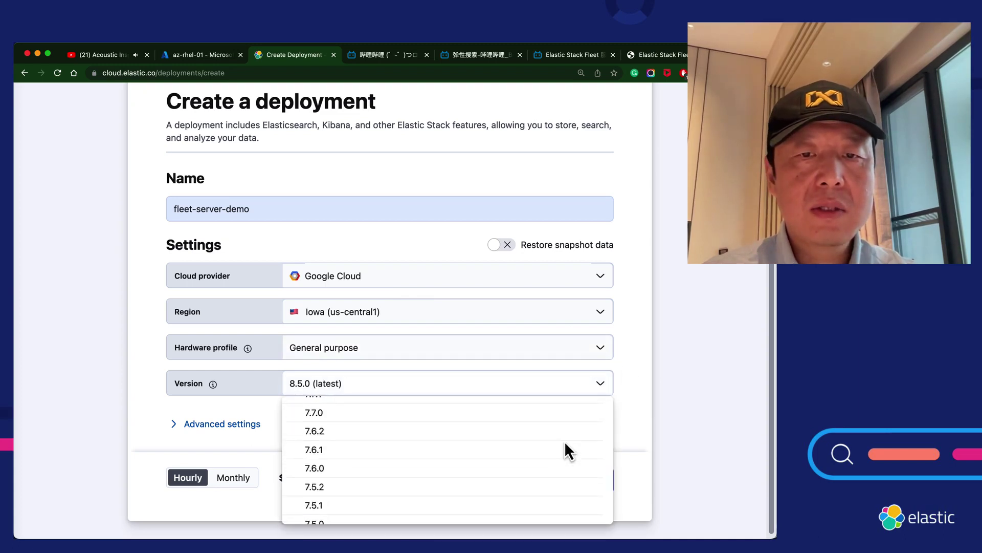
scroll(564, 442, "up", 15)
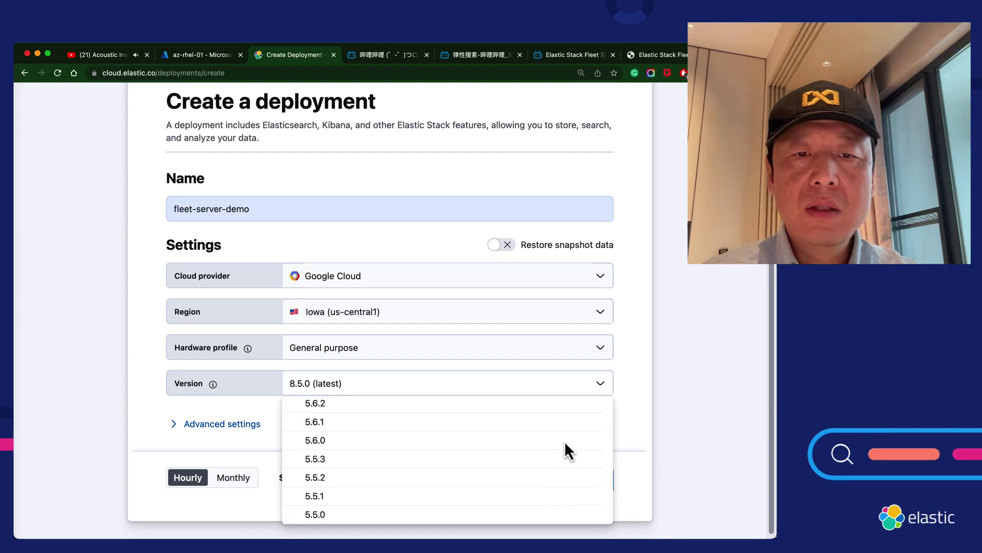
key("Escape")
left_click(598, 382)
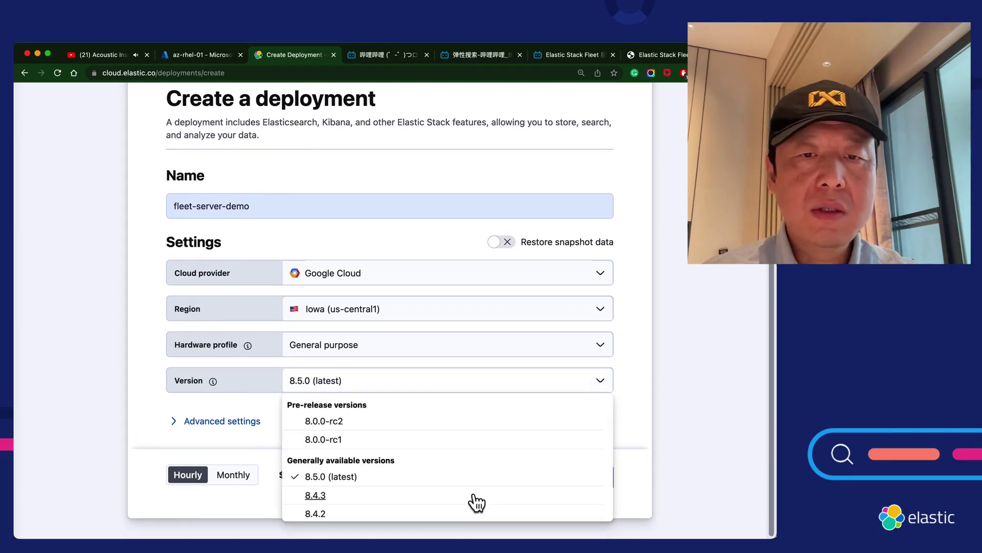
scroll(474, 493, "down", 10)
scroll(474, 493, "down", 15)
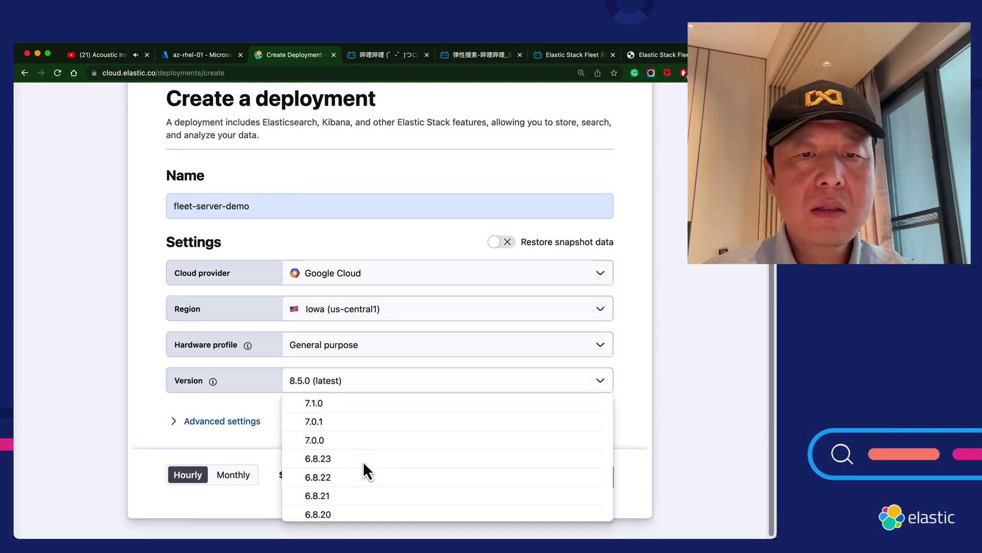
scroll(363, 461, "down", 15)
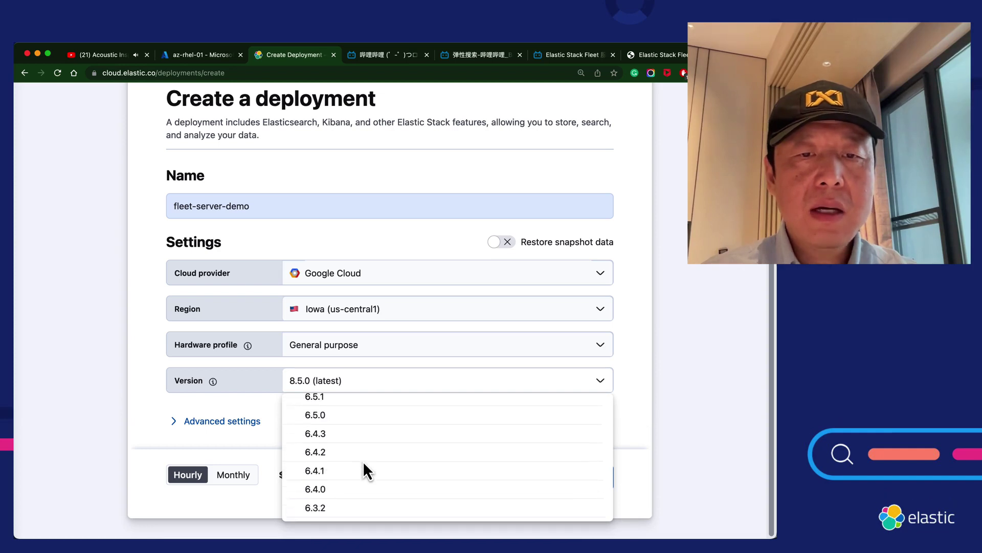
scroll(363, 462, "down", 15)
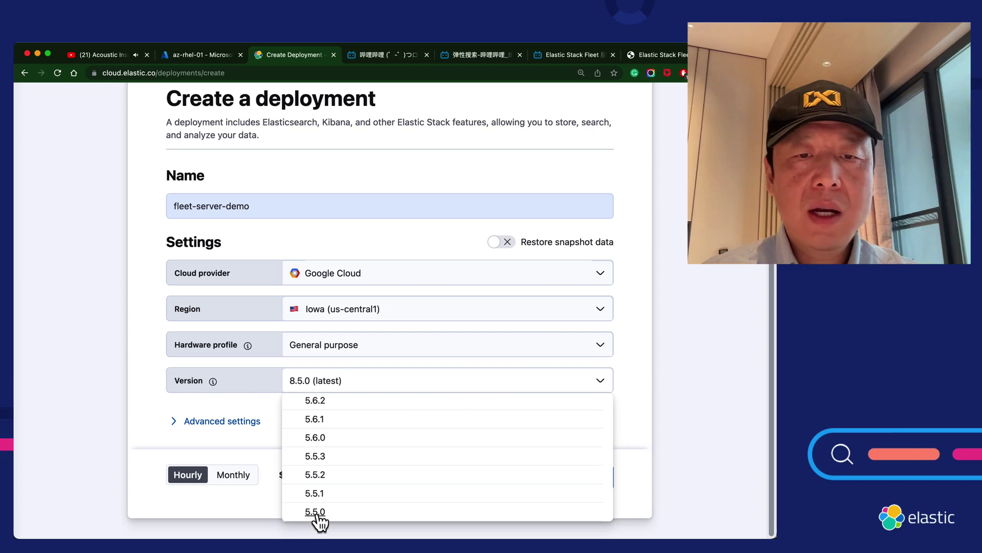
scroll(397, 439, "up", 20)
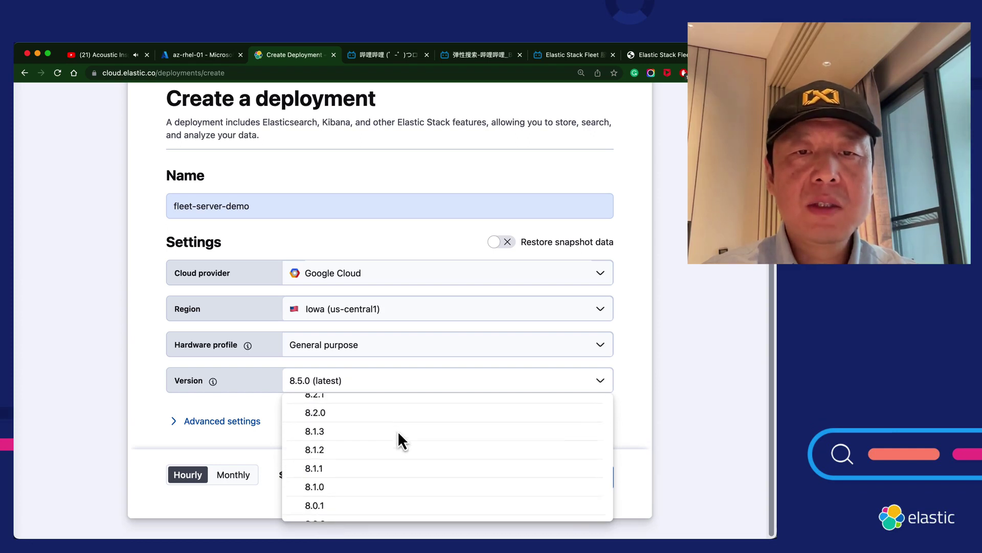
scroll(398, 435, "down", 1)
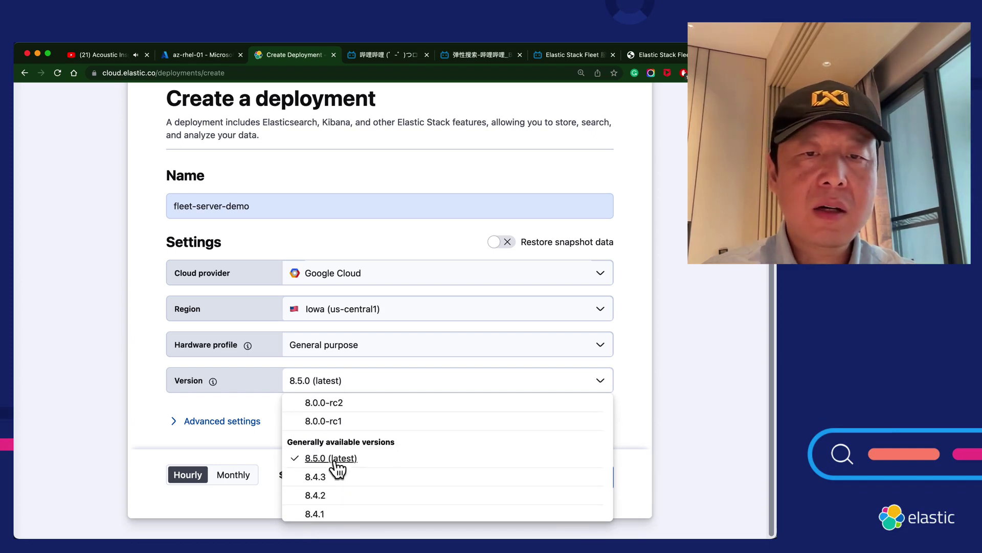
left_click(629, 412)
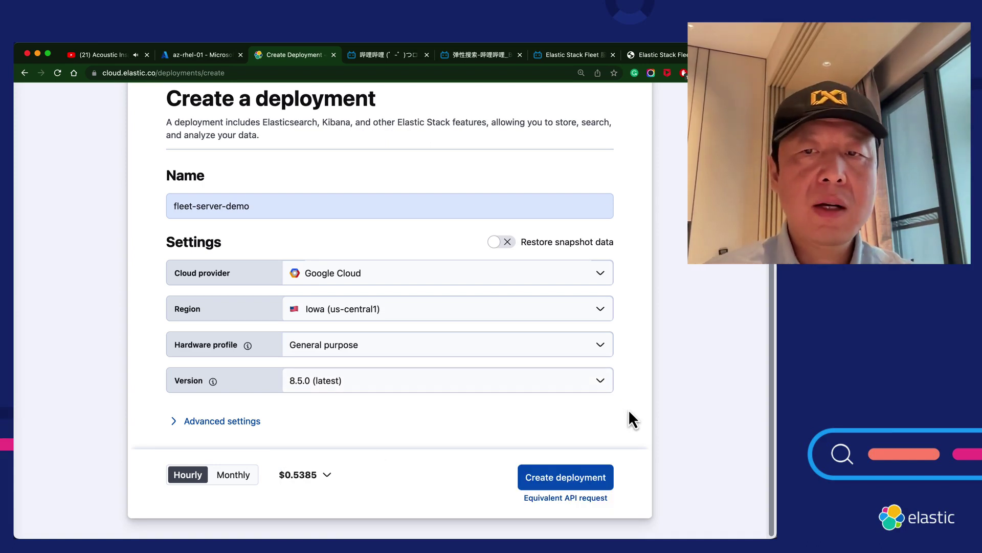
Expand the advanced settings and examine the autoscaling option and the Elasticsearch hot data and content tier.
left_click(174, 423)
scroll(145, 438, "down", 3)
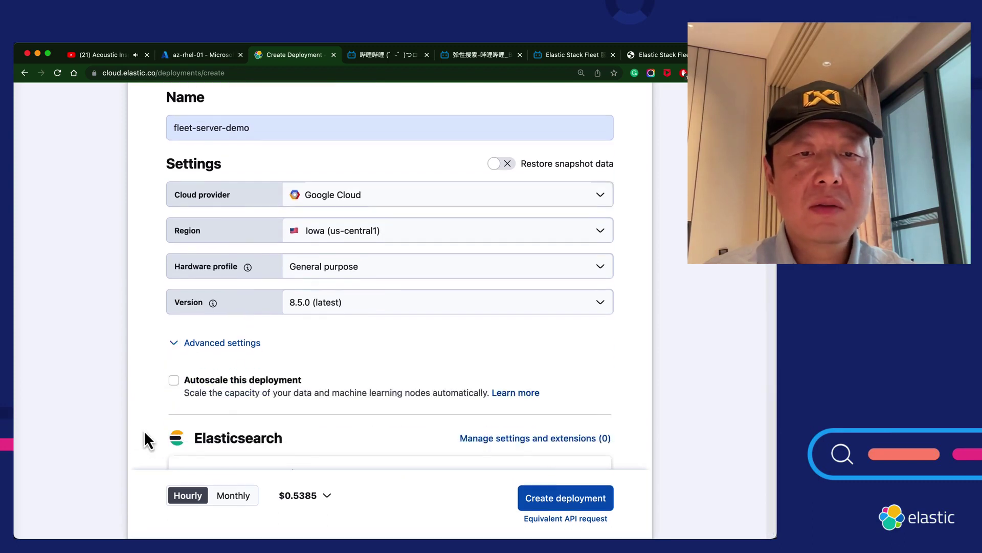
scroll(143, 431, "down", 3)
scroll(143, 431, "up", 2)
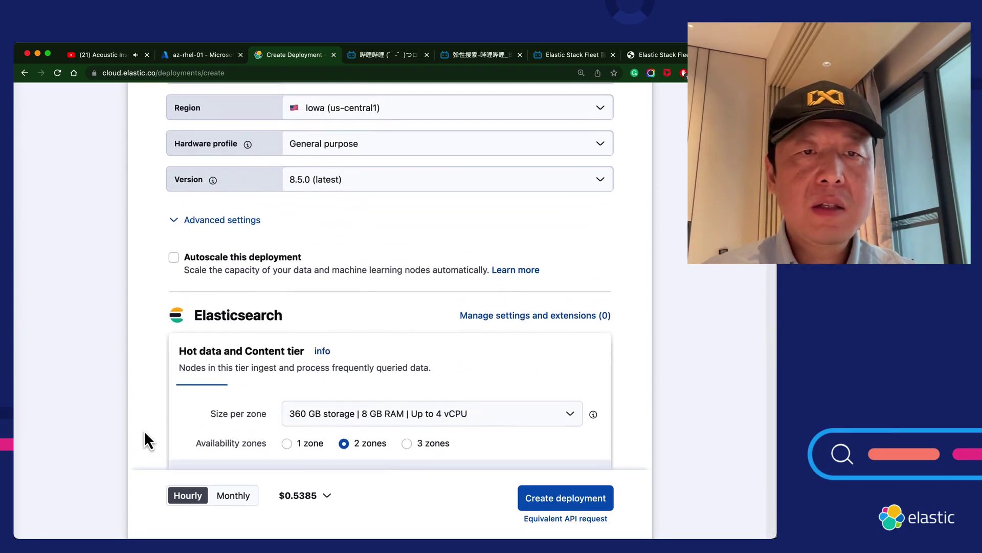
scroll(143, 431, "down", 3)
scroll(143, 431, "up", 2)
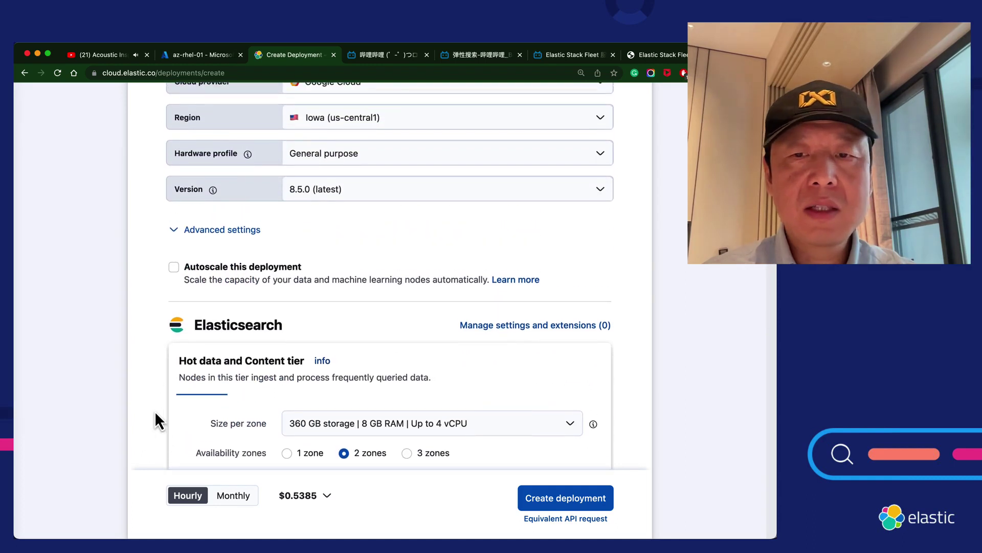
Leave the creation form for the deployments list and open the existing fleet-server-demo deployment.
scroll(159, 344, "up", 10)
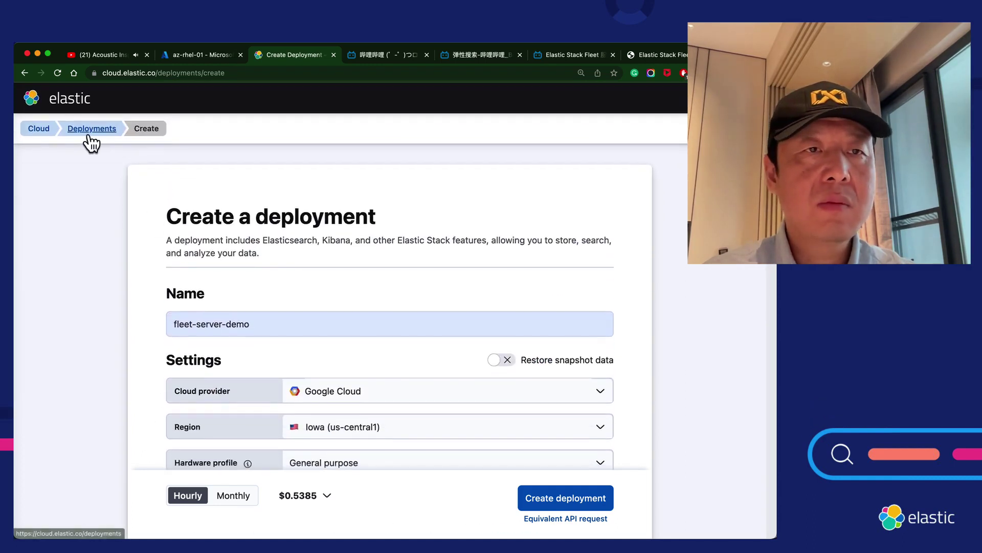
left_click(90, 131)
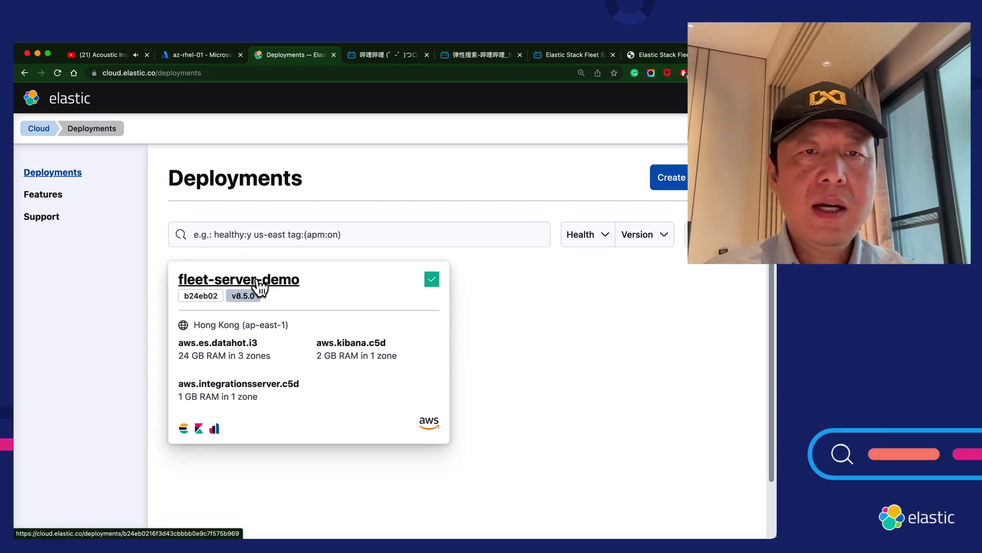
left_click(288, 290)
Examine the deployment overview, including its applications, hardware profile and the instances in each availability zone.
scroll(472, 338, "down", 3)
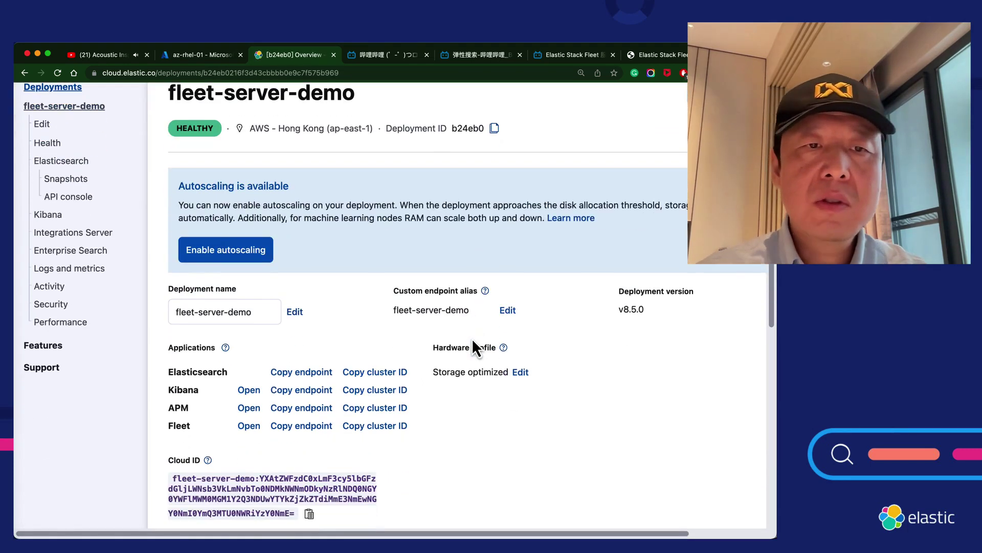
scroll(472, 339, "up", 1)
scroll(472, 339, "down", 5)
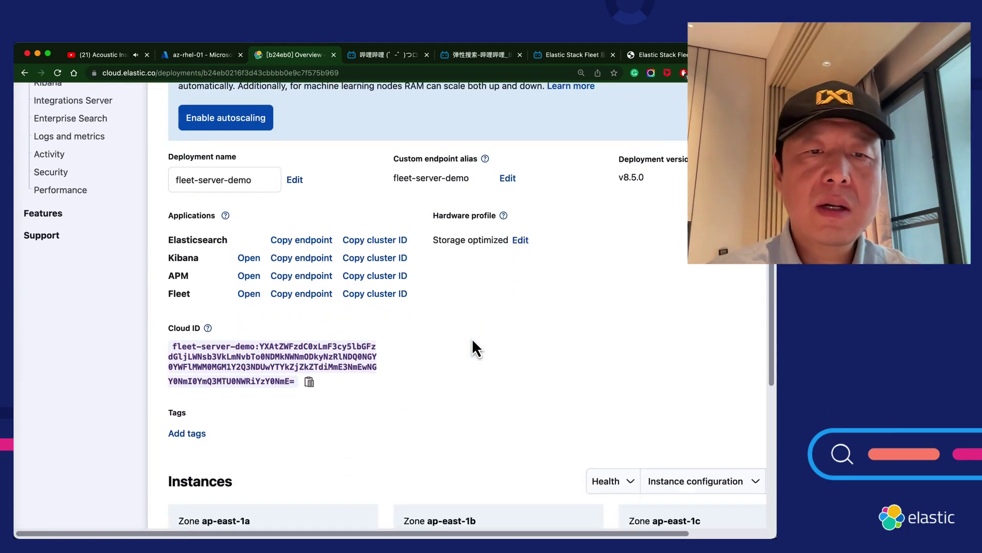
scroll(472, 339, "down", 10)
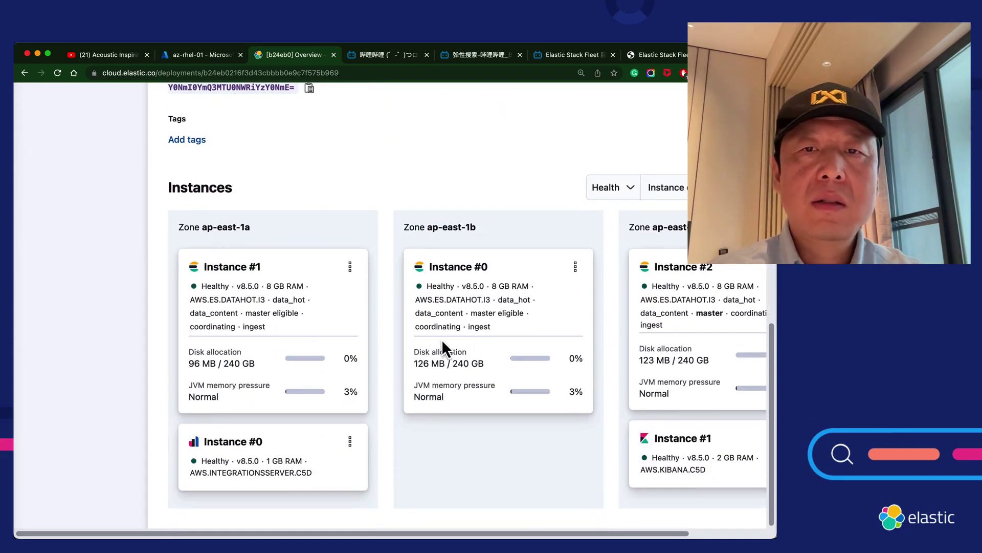
scroll(441, 341, "right", 2)
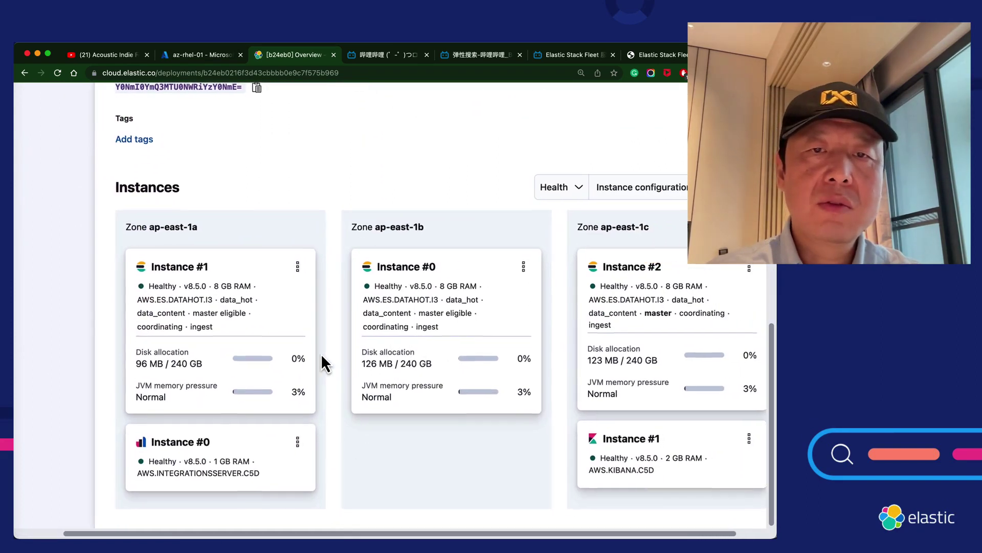
scroll(320, 354, "up", 5)
scroll(320, 354, "down", 5)
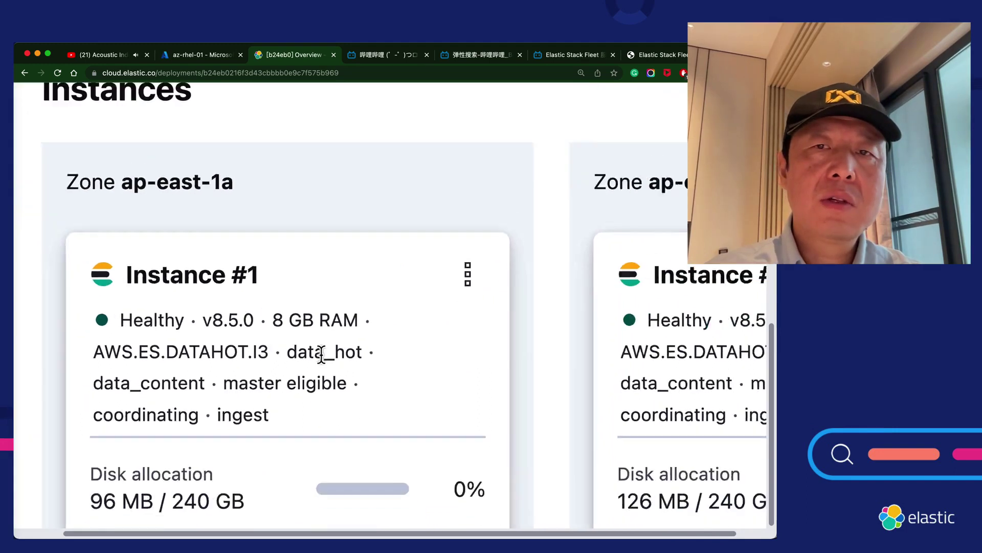
Examine the Elasticsearch, Integrations Server and Kibana instances across zones ap-east-1a, ap-east-1b and ap-east-1c.
scroll(321, 353, "down", 2)
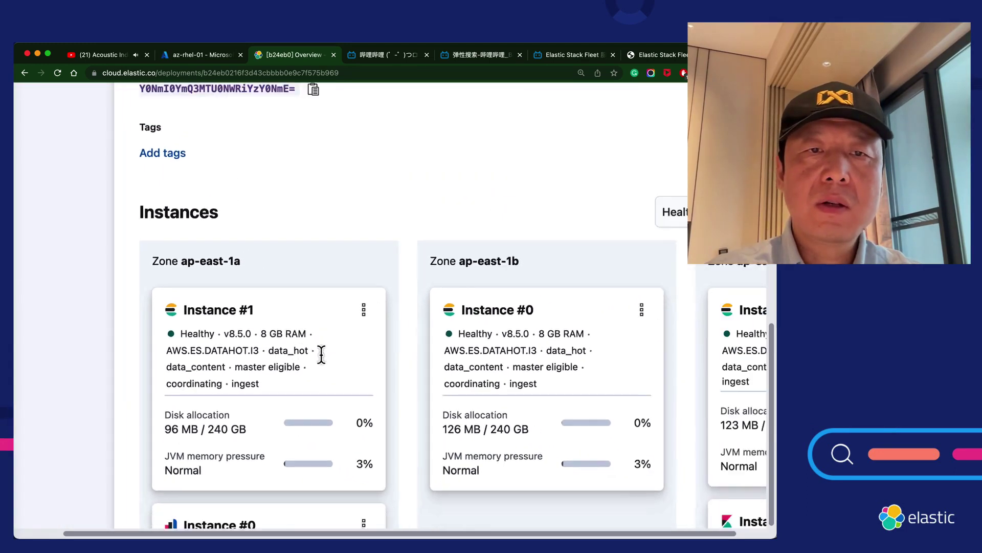
scroll(321, 353, "right", 2)
scroll(321, 354, "down", 2)
scroll(321, 354, "right", 2)
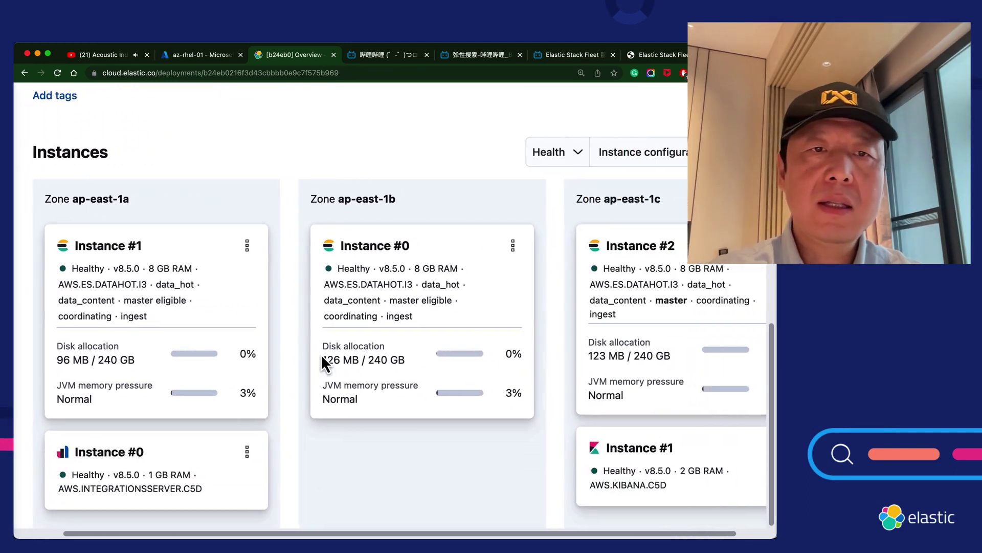
scroll(321, 354, "down", 1)
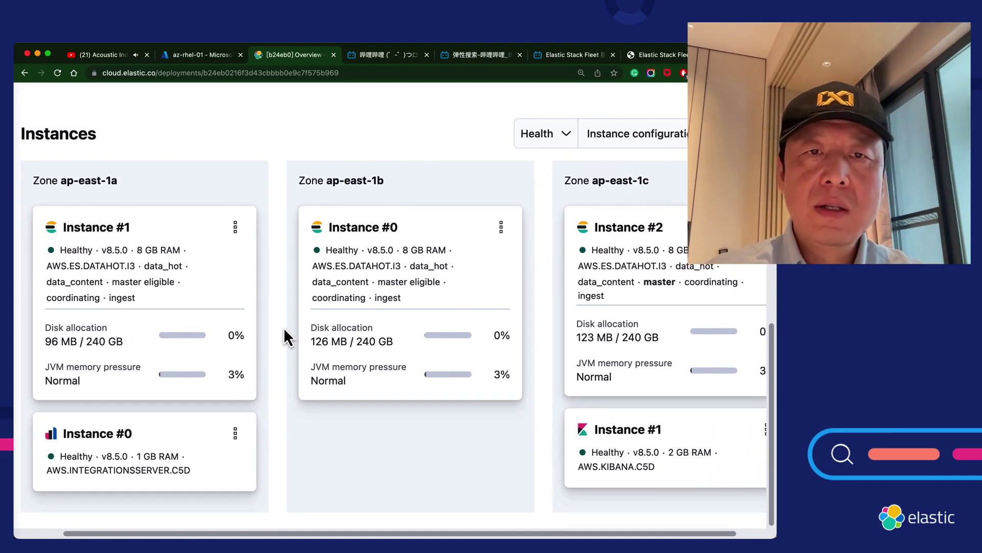
scroll(283, 327, "down", 4)
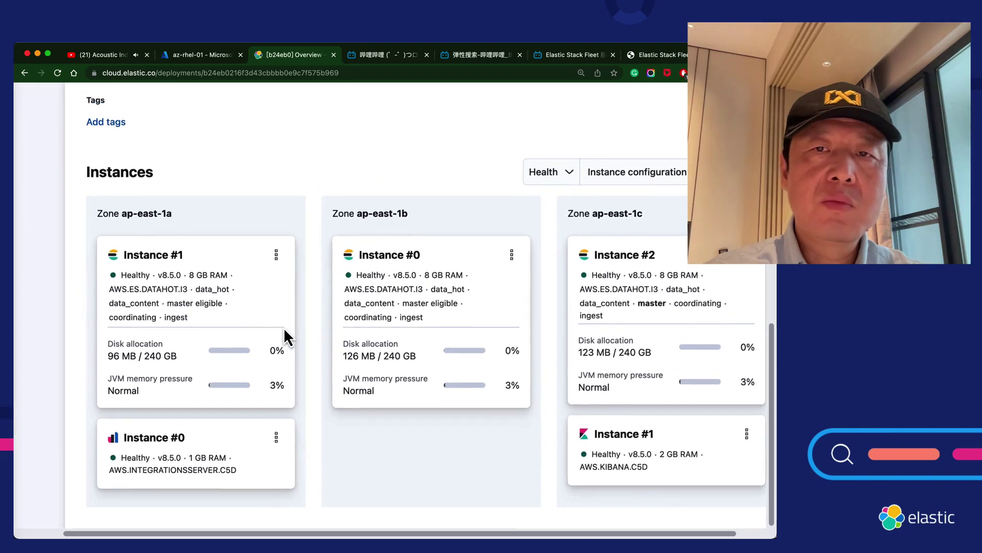
scroll(283, 327, "down", 2)
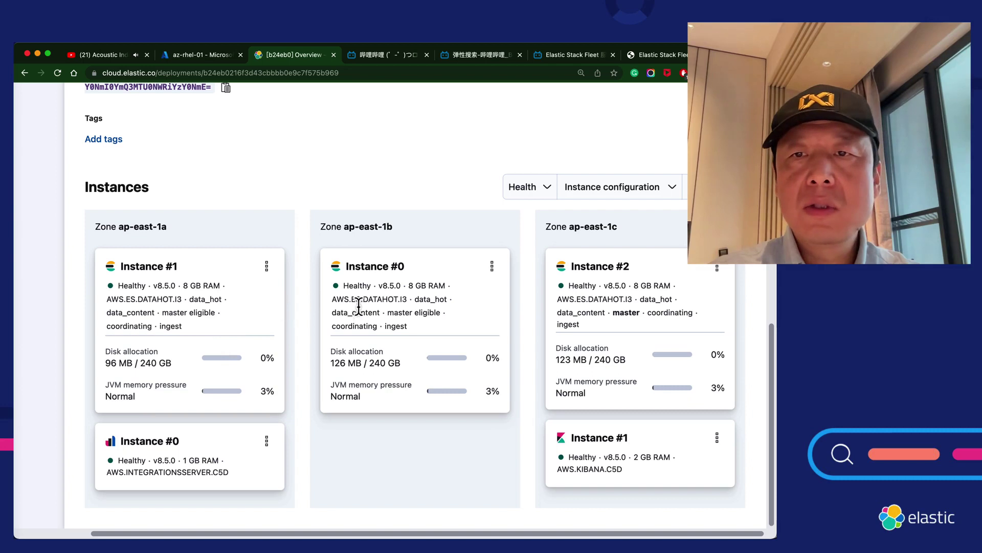
Compare the deployment's region in the overview header with the availability zones its instances run in.
scroll(389, 300, "up", 7)
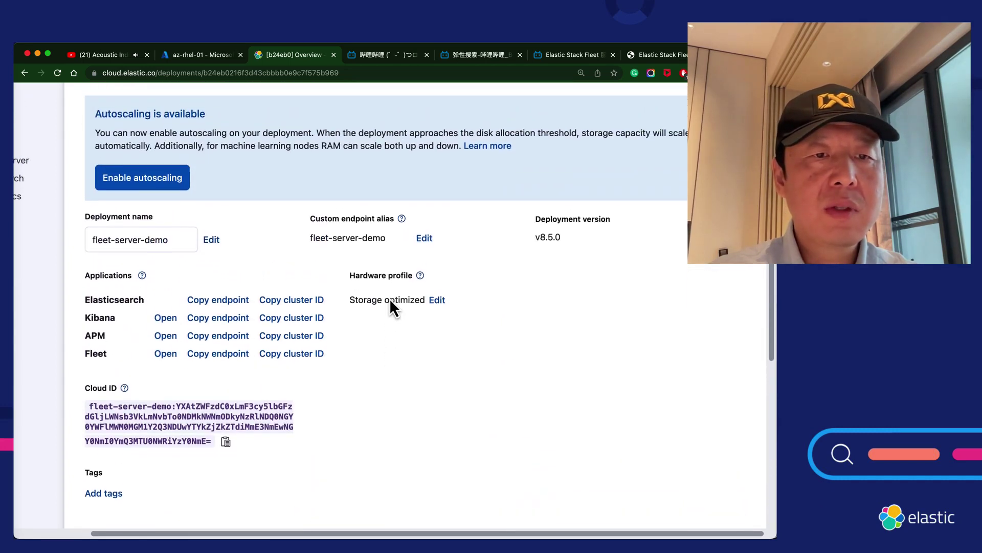
scroll(390, 302, "up", 3)
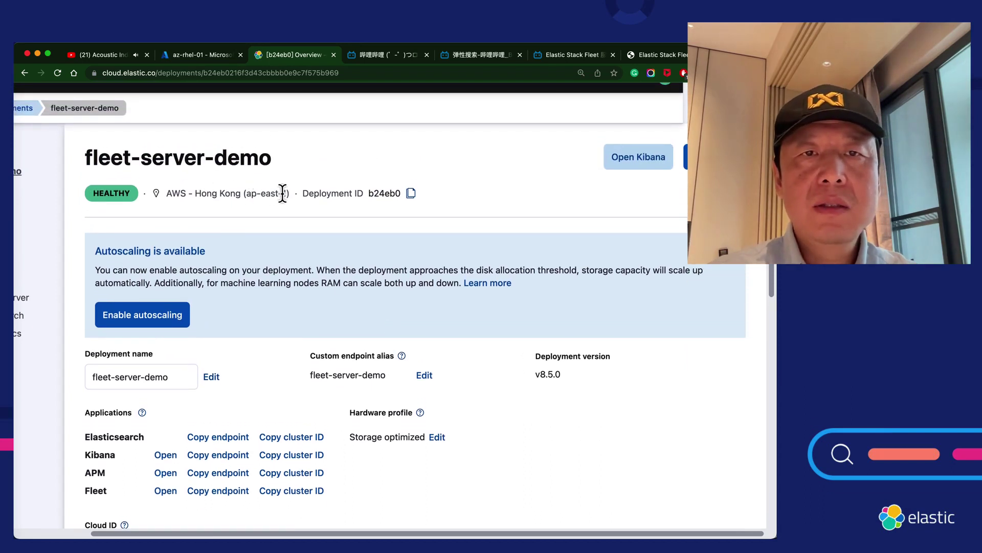
scroll(265, 322, "down", 10)
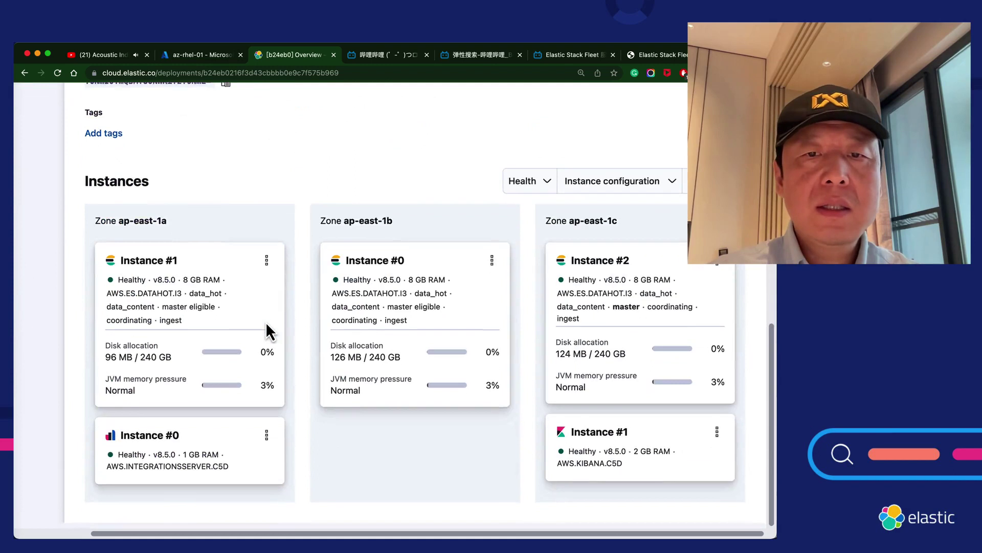
scroll(266, 322, "up", 5)
scroll(266, 321, "down", 3)
scroll(265, 321, "down", 1)
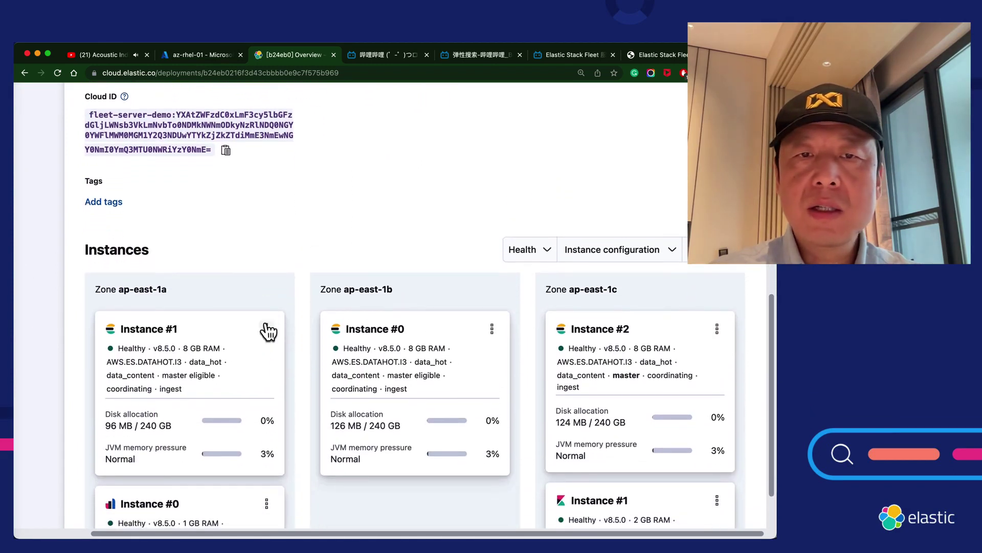
scroll(303, 371, "down", 1)
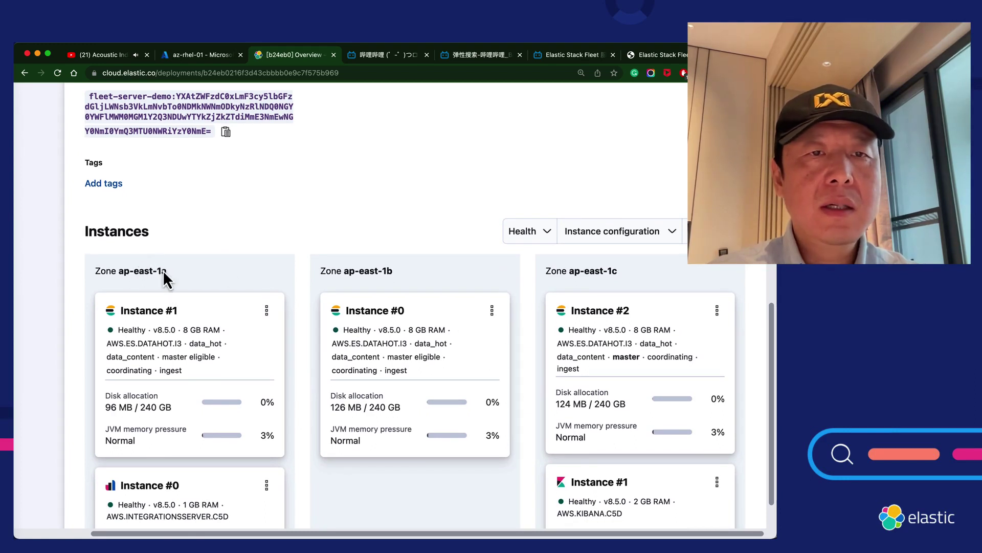
scroll(409, 427, "down", 2)
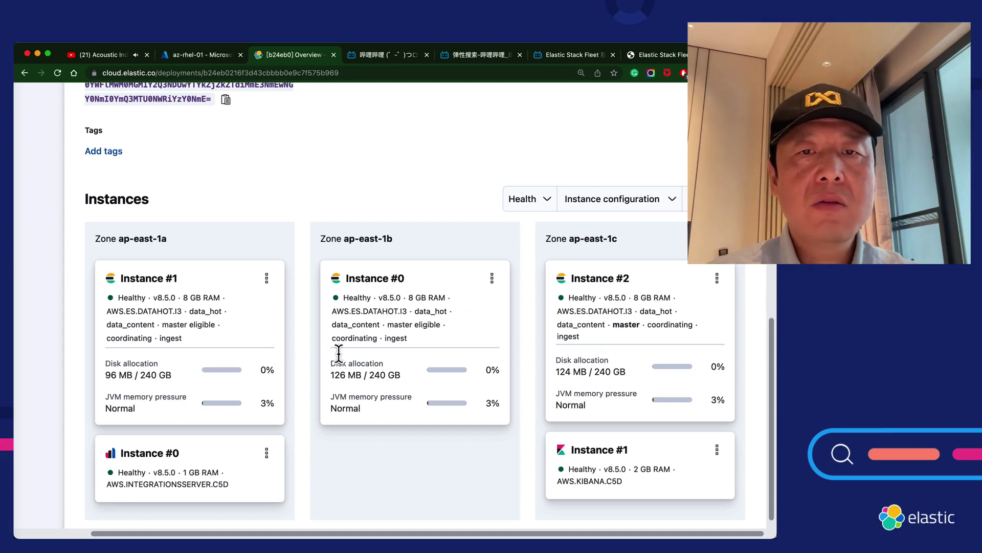
scroll(381, 435, "down", 1)
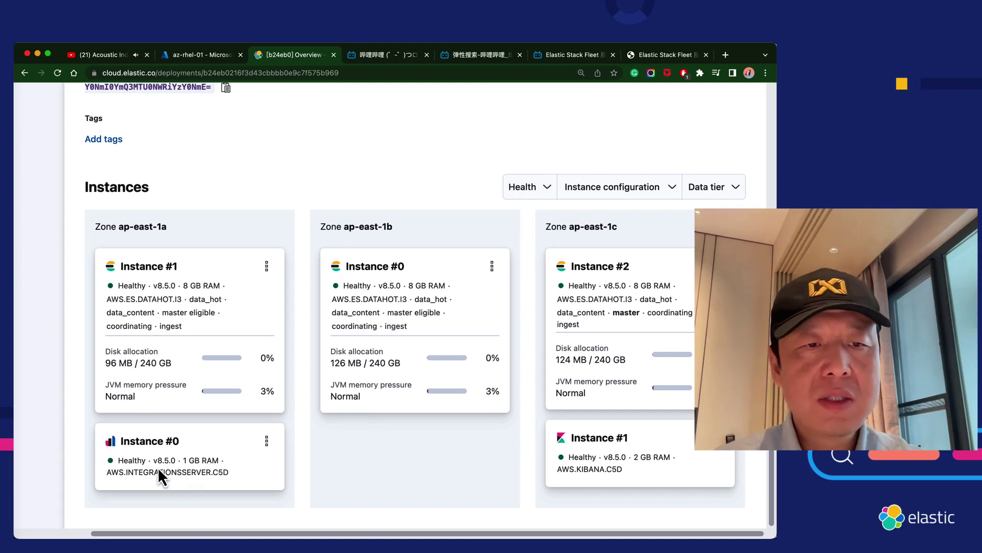
Highlight the details of the Integrations Server instance in ap-east-1a and the Kibana instance in ap-east-1c.
left_click_drag(107, 472, 226, 474)
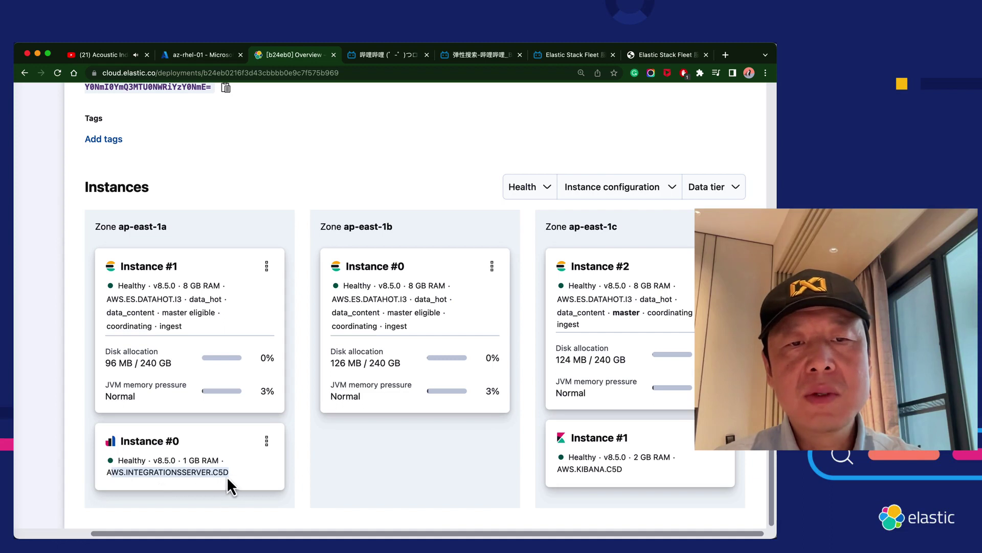
left_click_drag(231, 474, 125, 463)
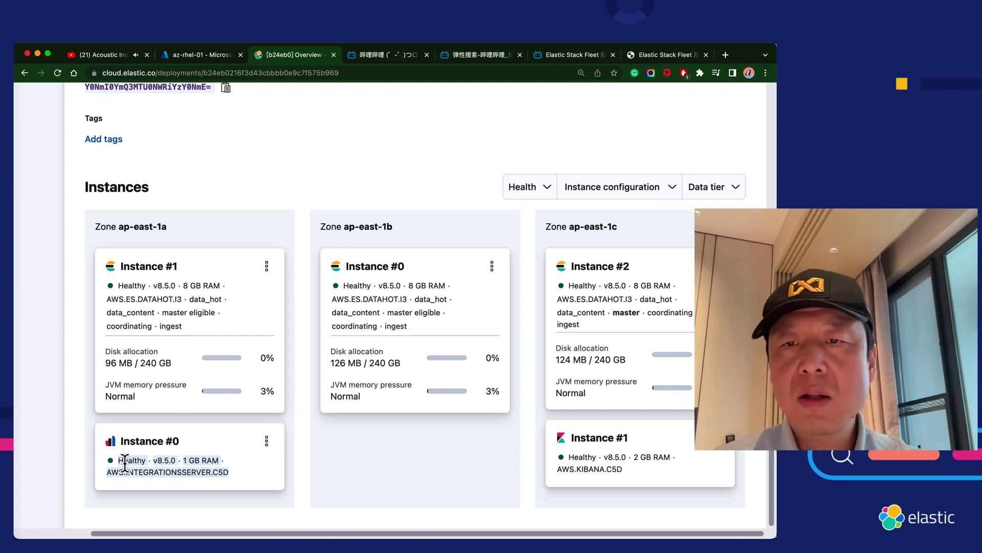
mouse_move(631, 466)
left_mouse_down()
mouse_move(600, 472)
mouse_move(569, 461)
left_mouse_up()
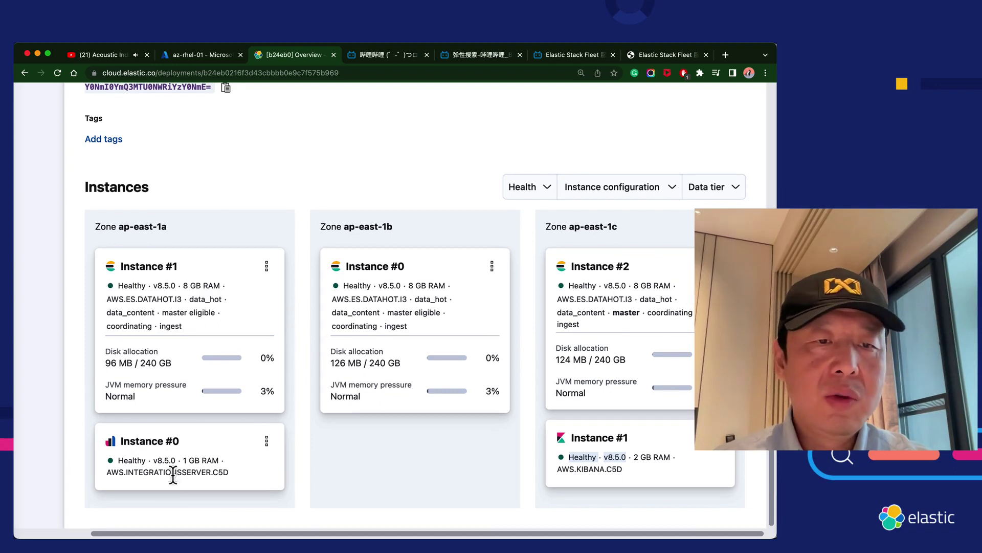
left_click_drag(133, 472, 190, 473)
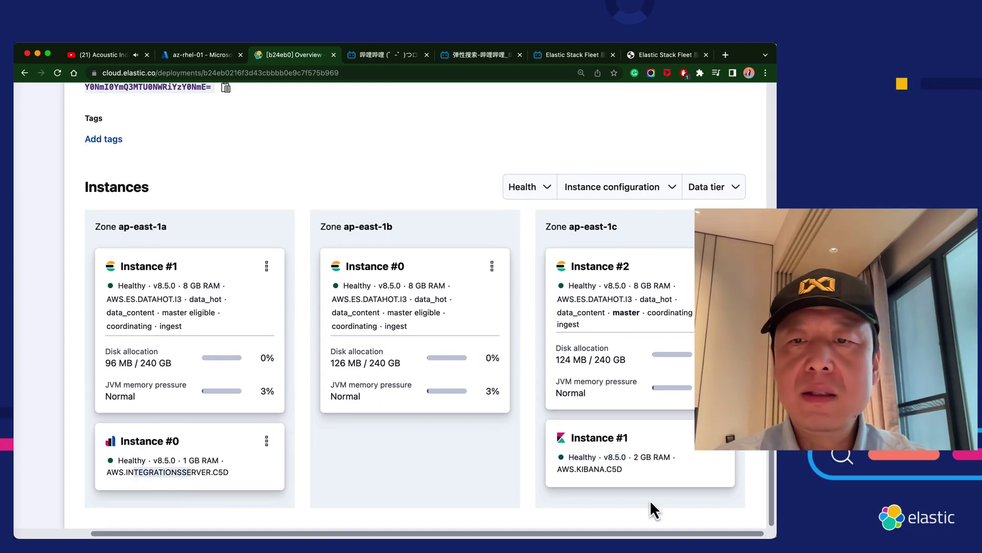
left_click_drag(634, 472, 572, 461)
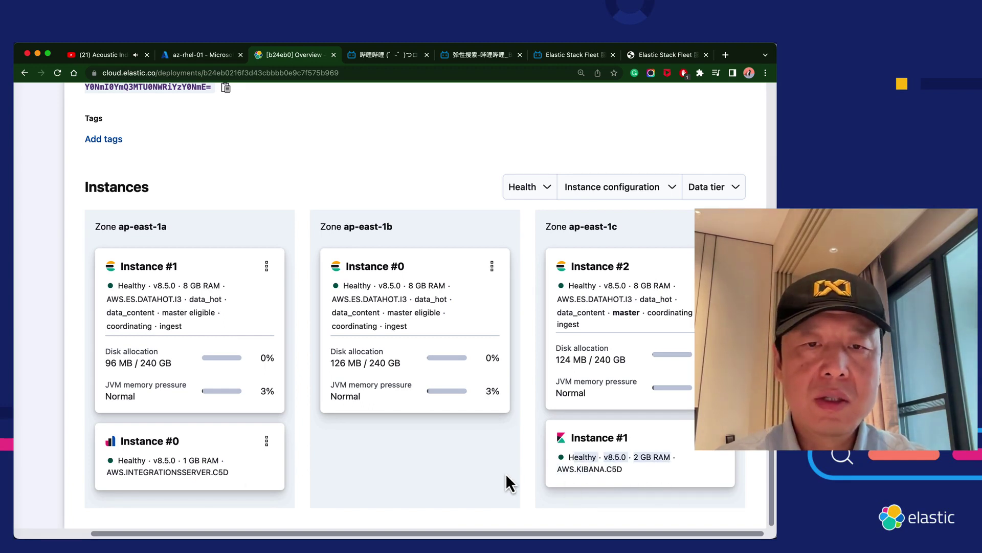
Return to the deployments list and reopen the fleet-server-demo deployment.
scroll(506, 476, "up", 15)
scroll(505, 473, "down", 2)
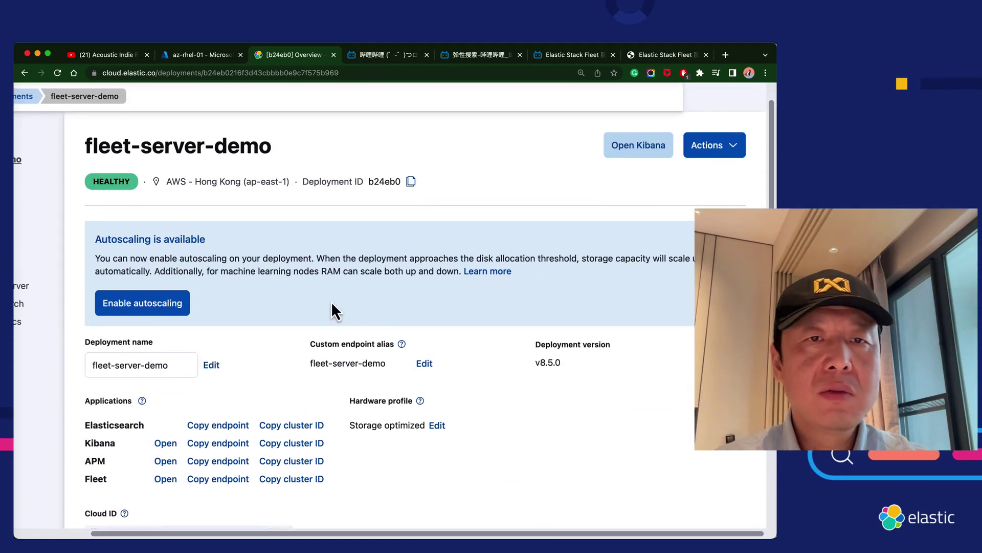
scroll(330, 307, "up", 1)
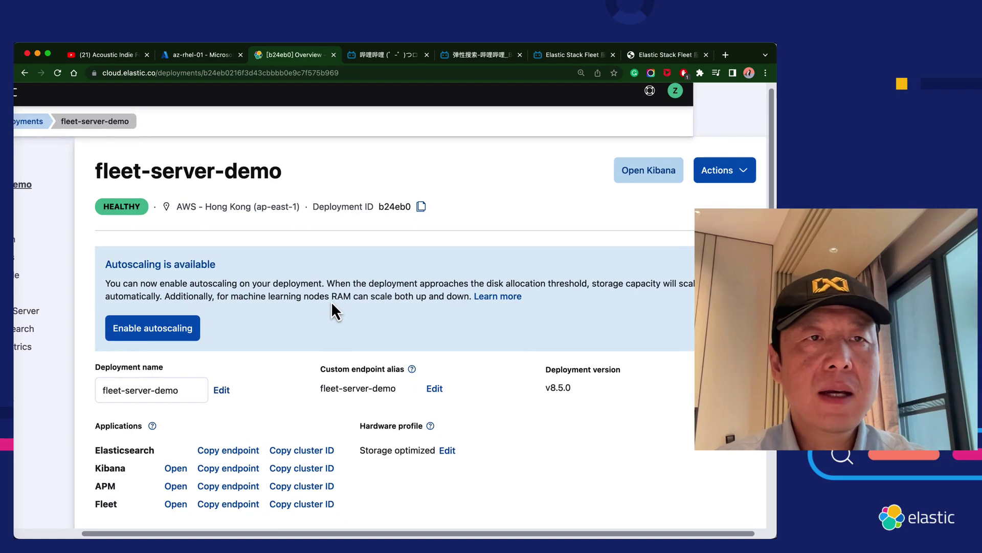
left_click(30, 123)
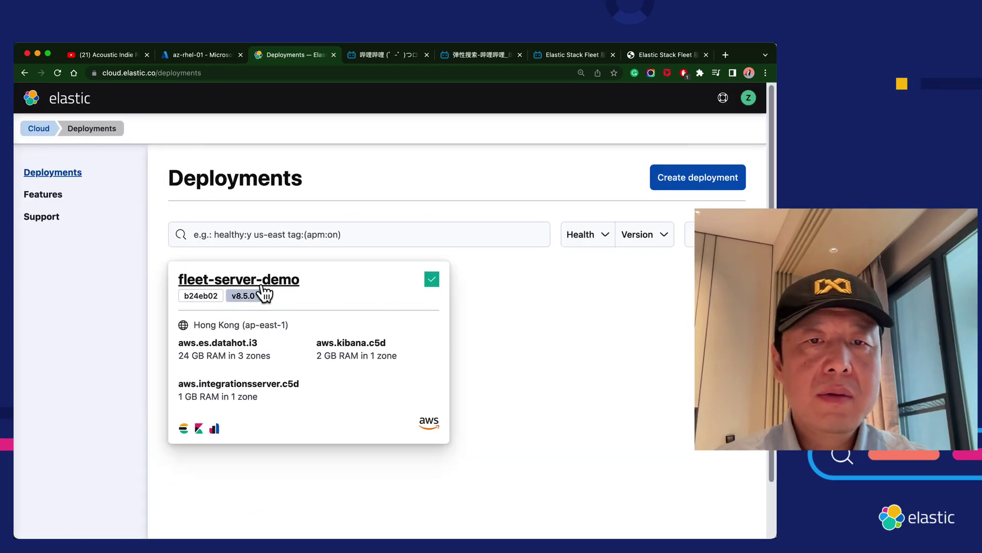
left_click(198, 430)
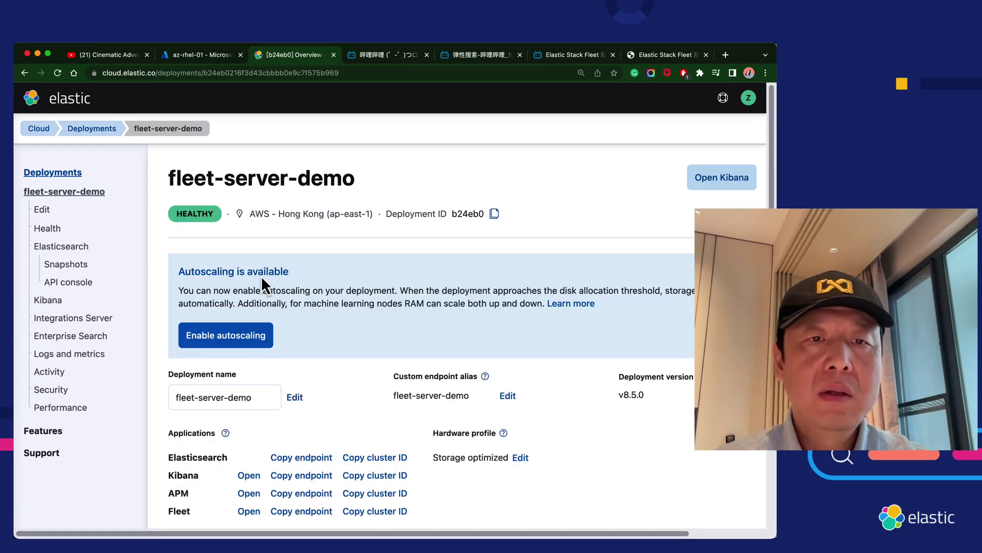
Open Kibana for the fleet-server-demo deployment and look over its home page.
left_click(713, 183)
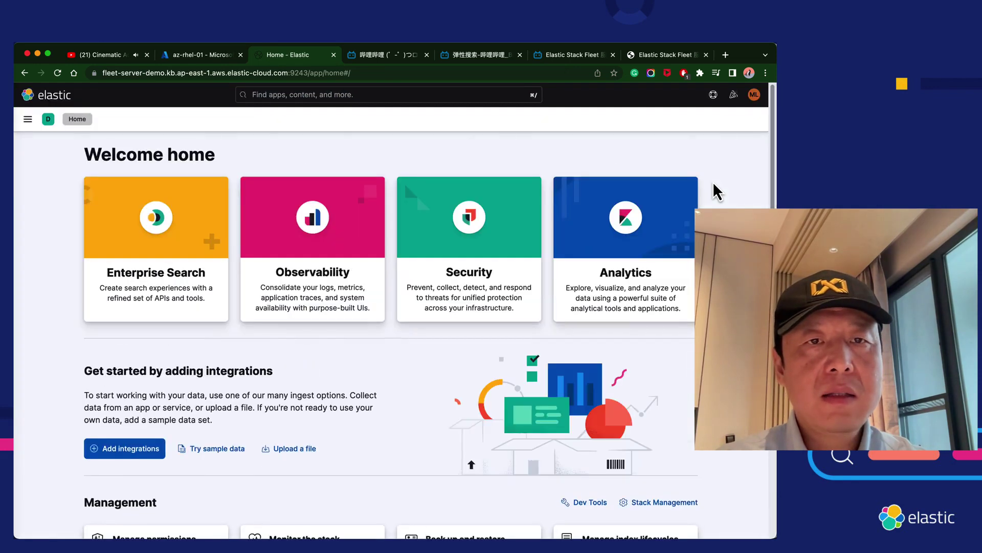
scroll(358, 328, "down", 3)
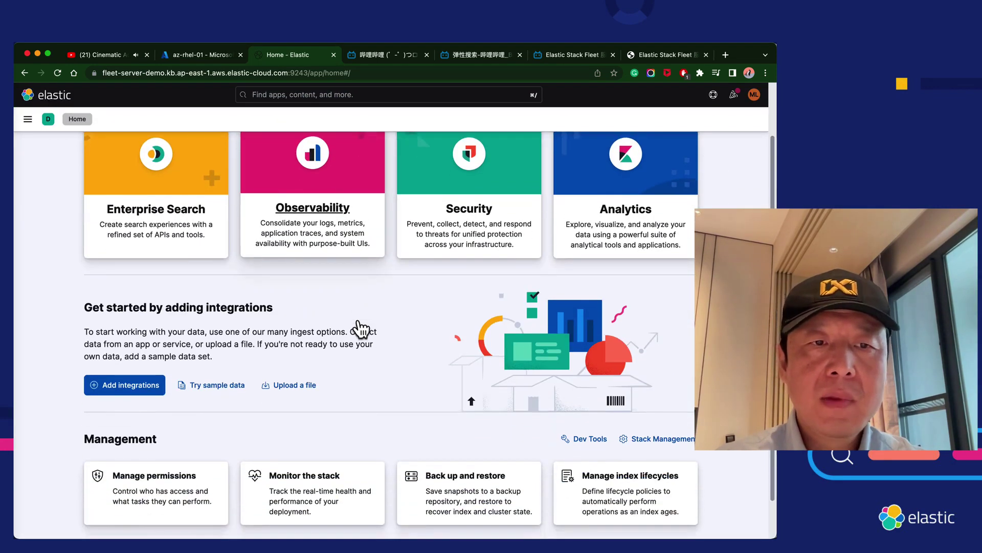
scroll(360, 322, "up", 3)
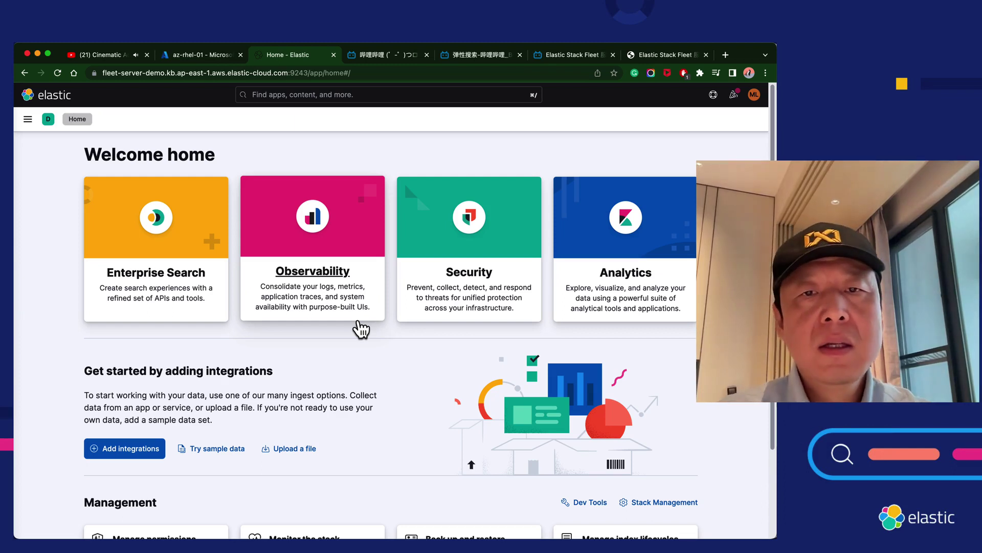
Open the Fleet app in Kibana's management section.
left_click(28, 120)
scroll(44, 358, "down", 10)
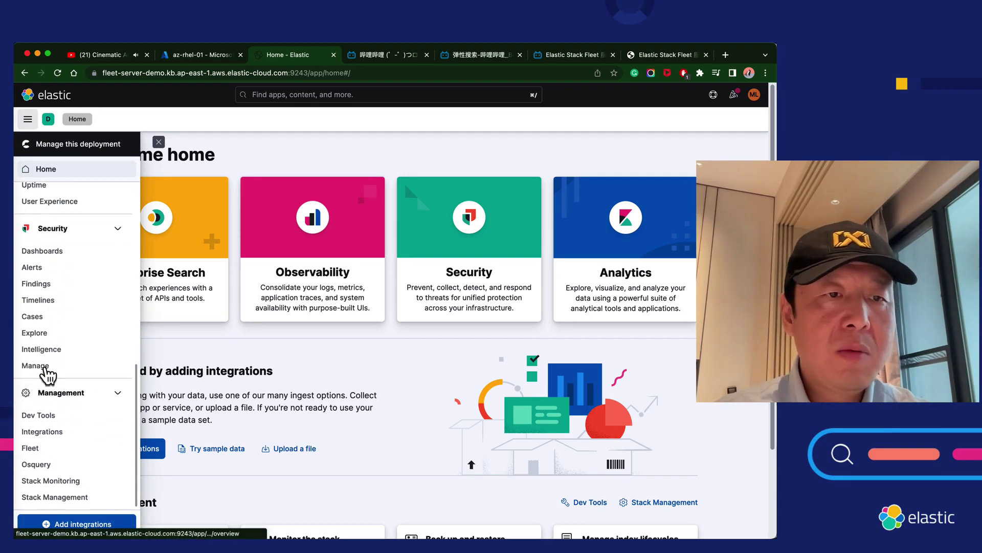
scroll(45, 368, "down", 3)
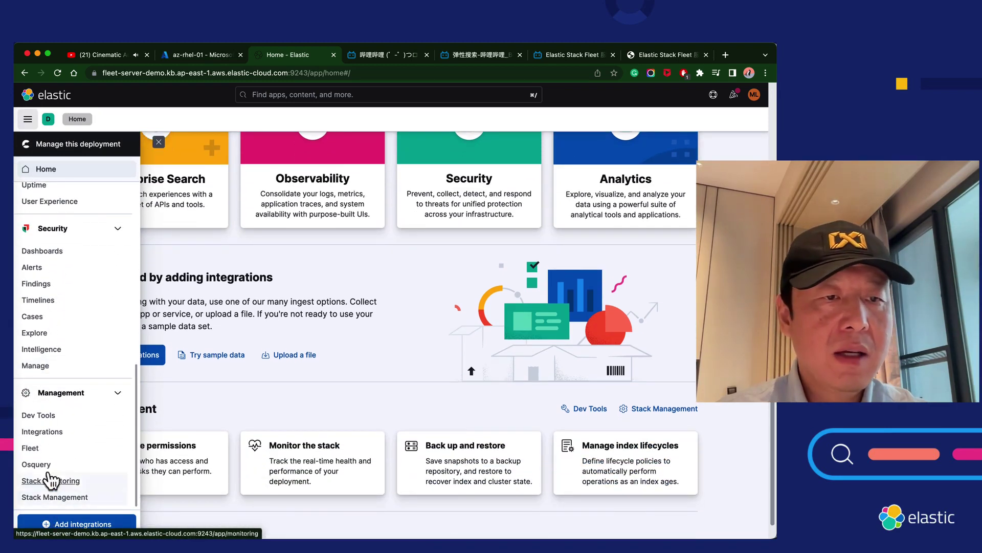
left_click(30, 448)
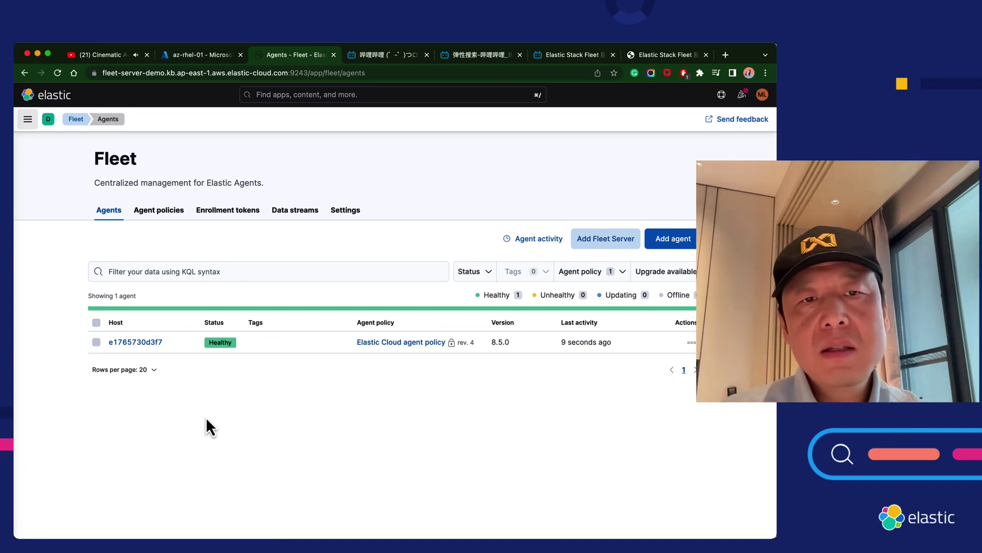
Examine the Fleet Agents page at a larger zoom, highlighting "Elastic Agents" in the description, and restore the page zoom.
key("super+equal")
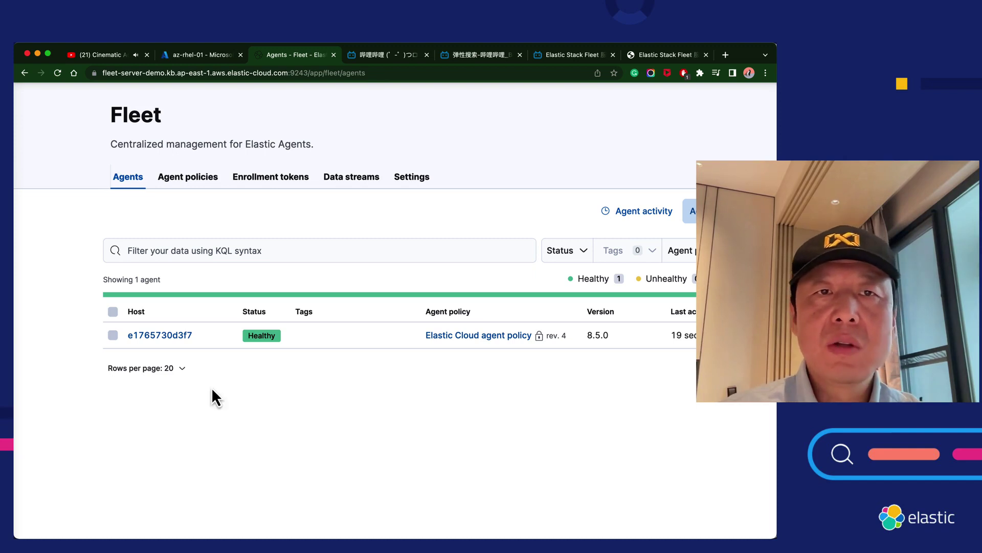
left_click_drag(245, 144, 313, 145)
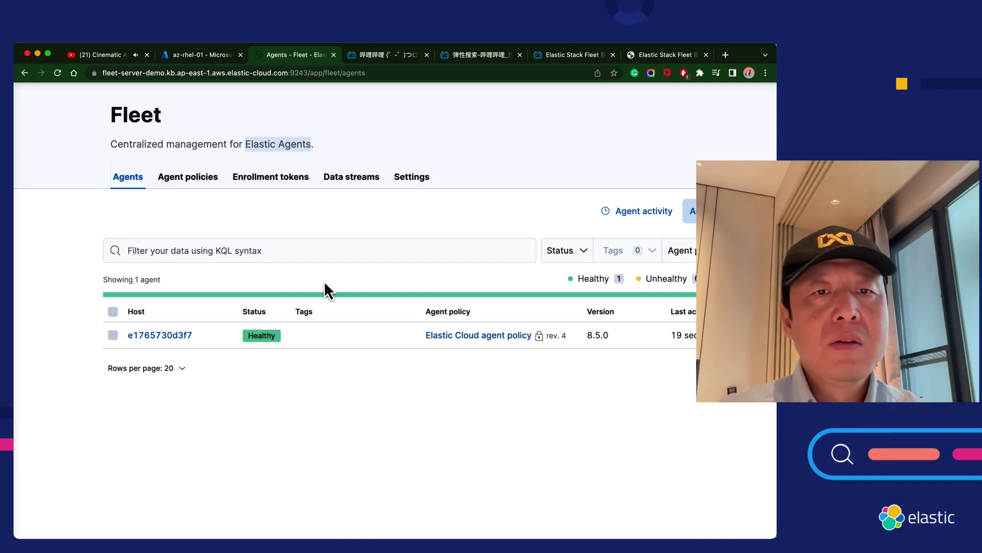
left_click(283, 425)
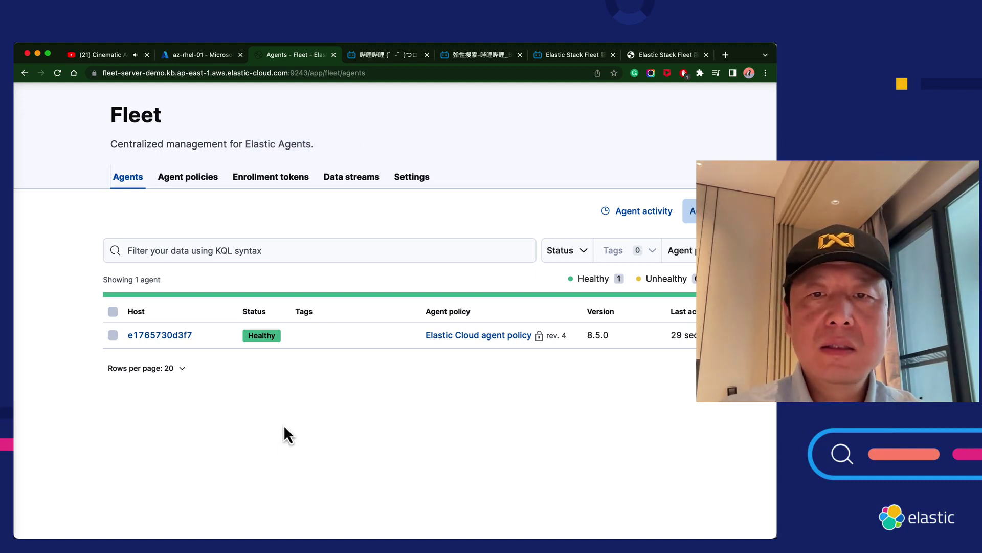
key("super+minus")
key("super+minus")
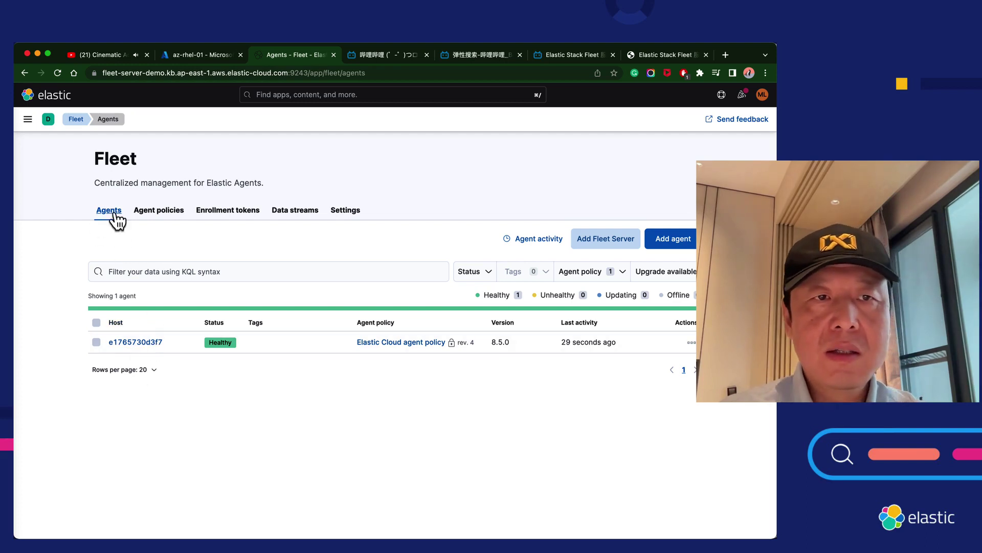
Open the details of the only listed agent and expand its Elastic APM and Fleet Server integrations, including the Fleet Server inputs.
left_click(142, 344)
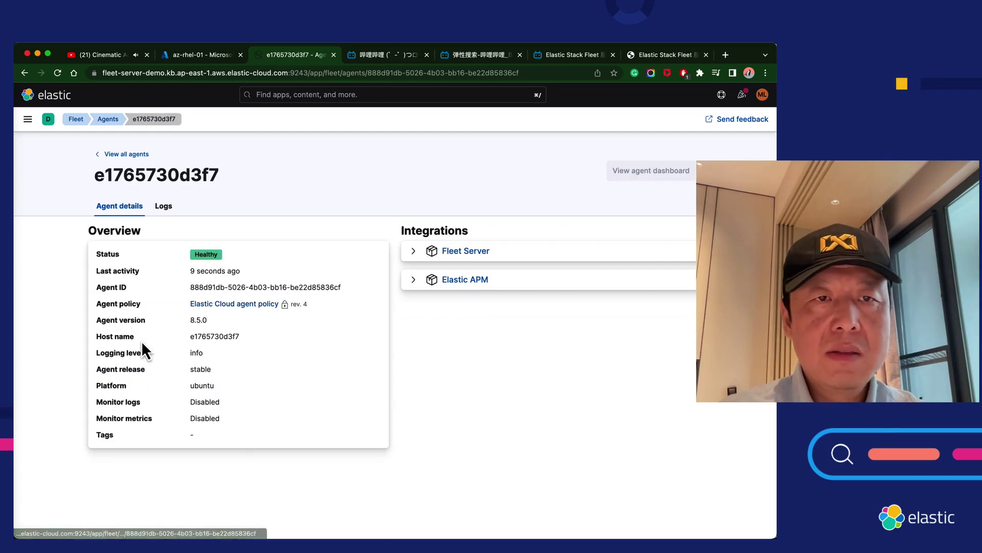
left_click(413, 279)
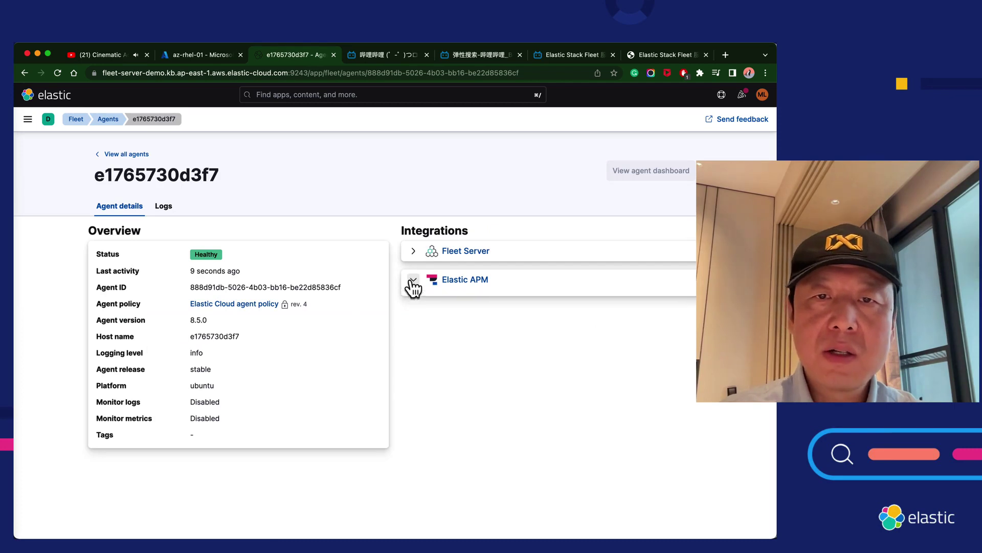
left_click(413, 251)
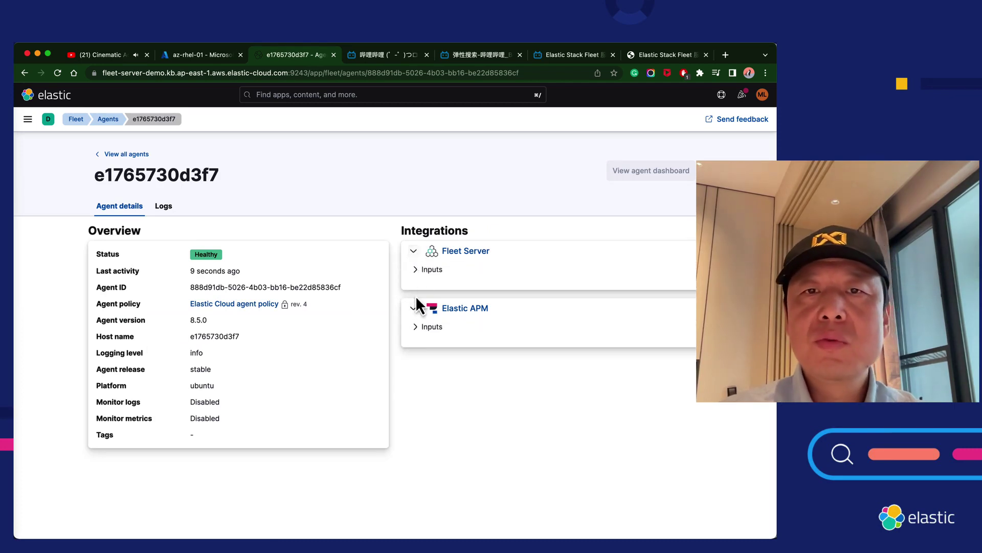
left_click(416, 270)
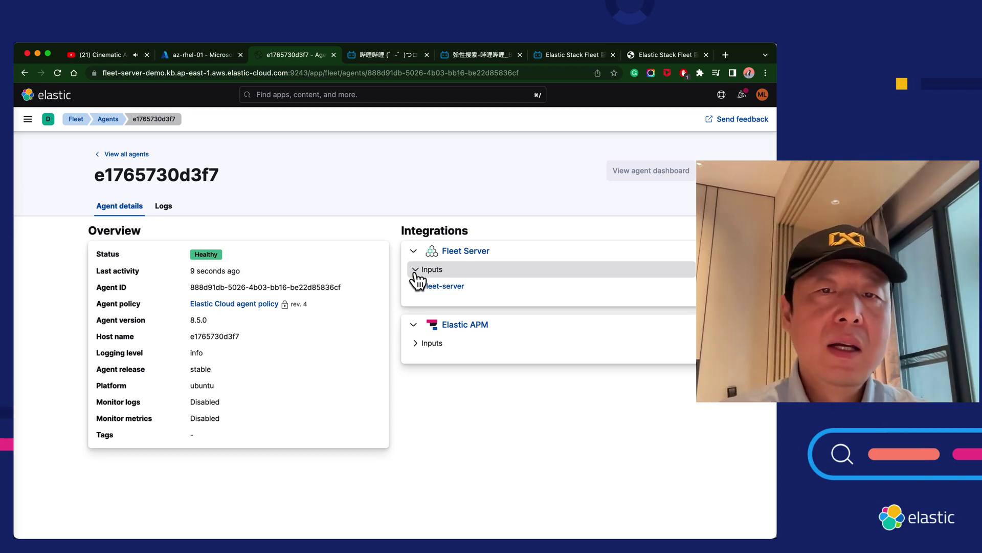
Expand the Elastic APM inputs in the agent's details and return to the list of all agents.
left_click(415, 343)
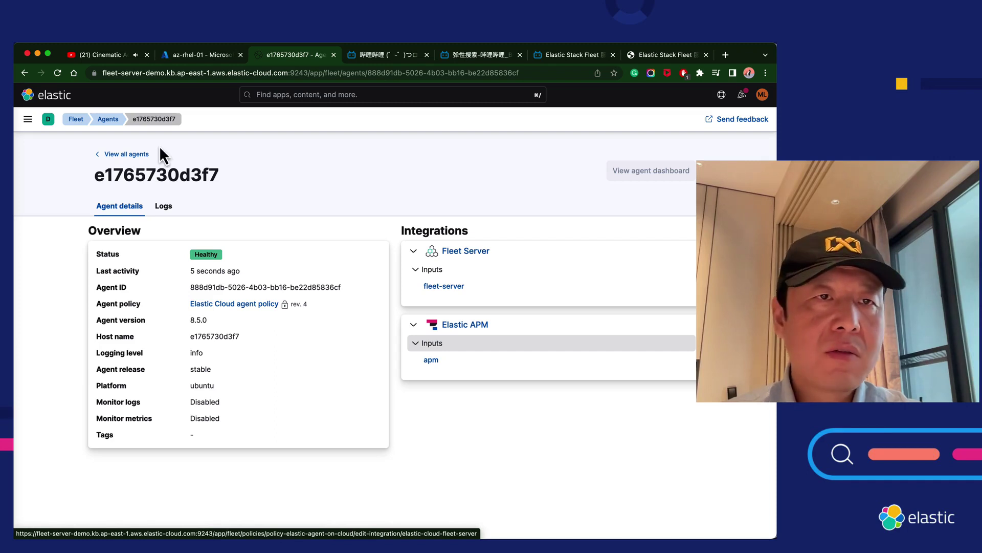
left_click(117, 154)
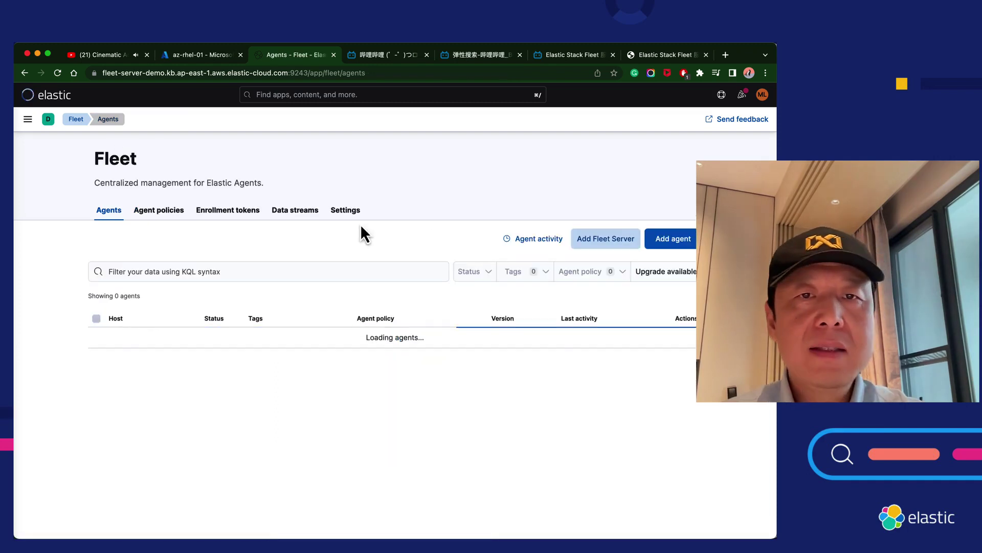
Open the Fleet settings and examine the Fleet server hosts and Outputs sections, highlighting the option for editing hosts.
left_click(348, 212)
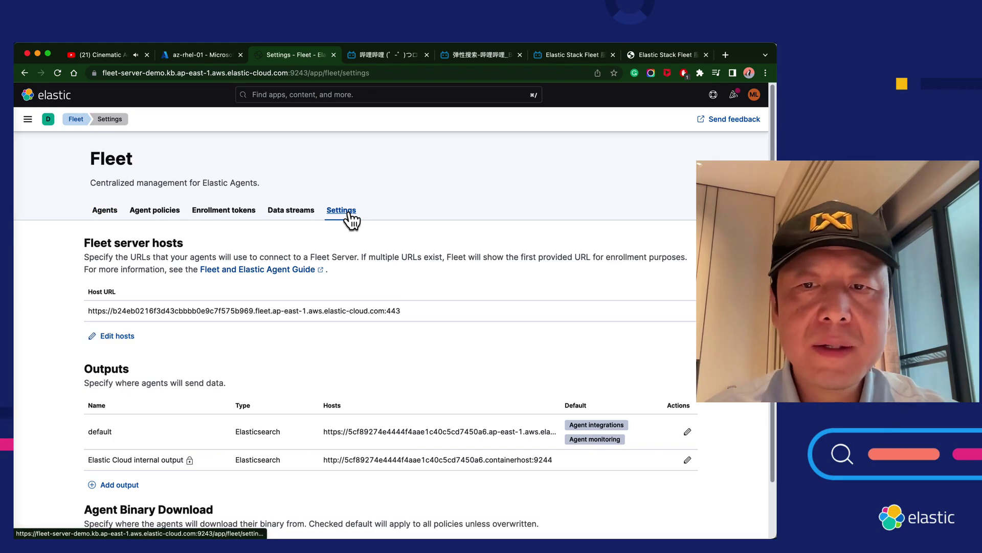
scroll(404, 373, "down", 1)
scroll(405, 374, "down", 1)
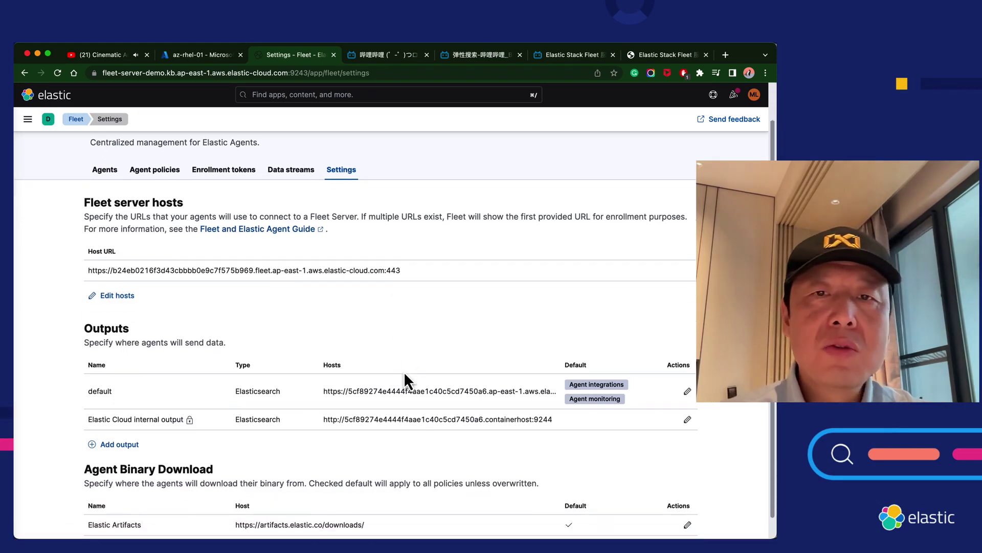
scroll(352, 332, "up", 3)
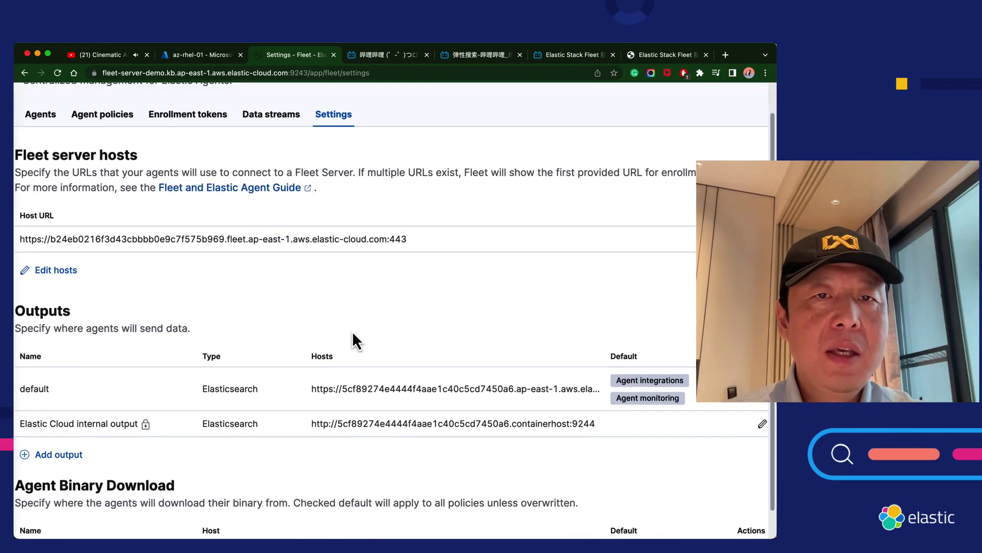
scroll(352, 332, "left", 1)
scroll(353, 333, "down", 3)
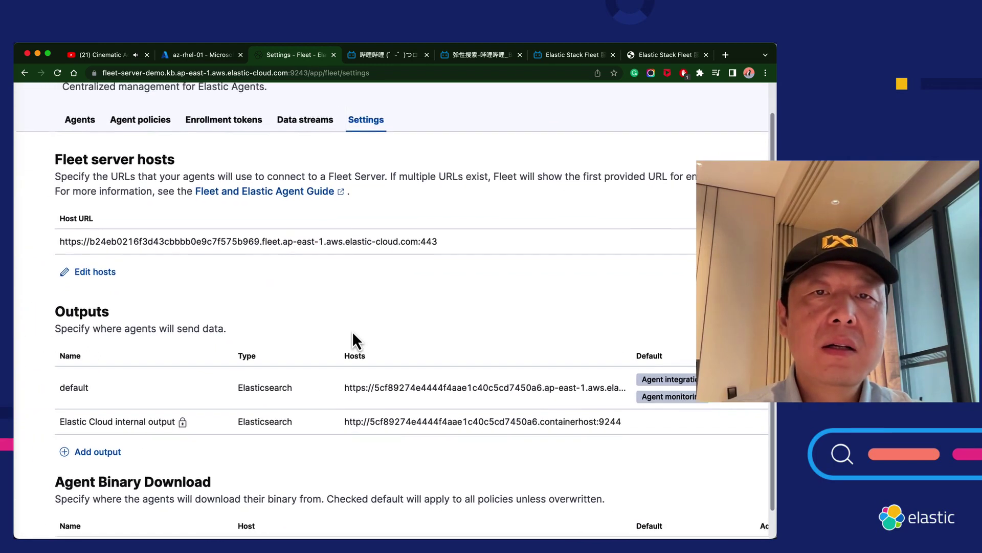
scroll(353, 331, "up", 3)
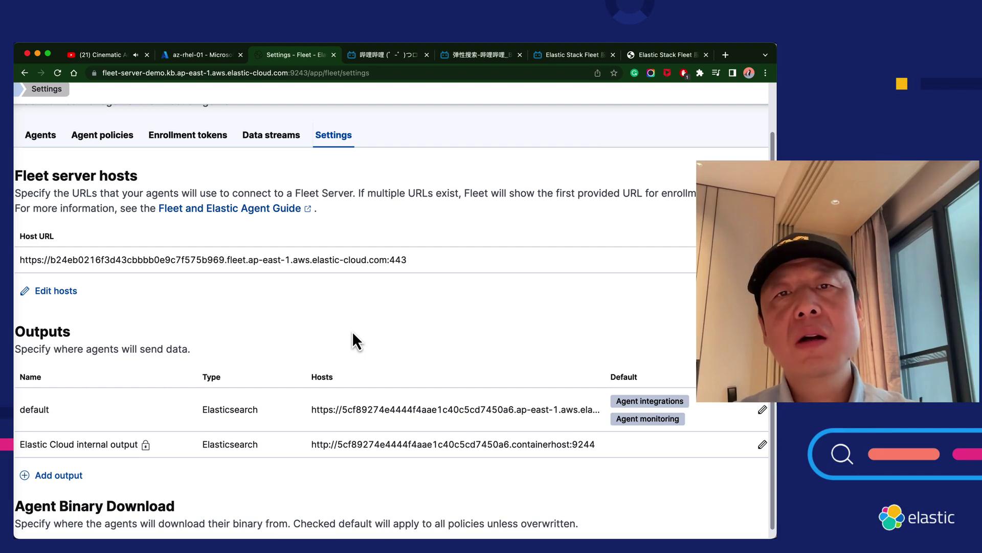
scroll(353, 334, "left", 1)
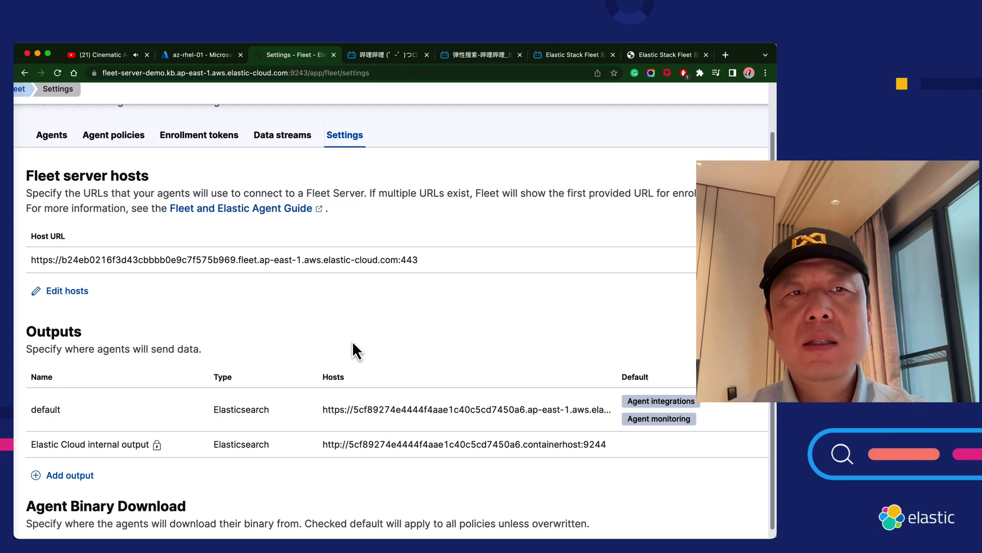
scroll(256, 311, "up", 2)
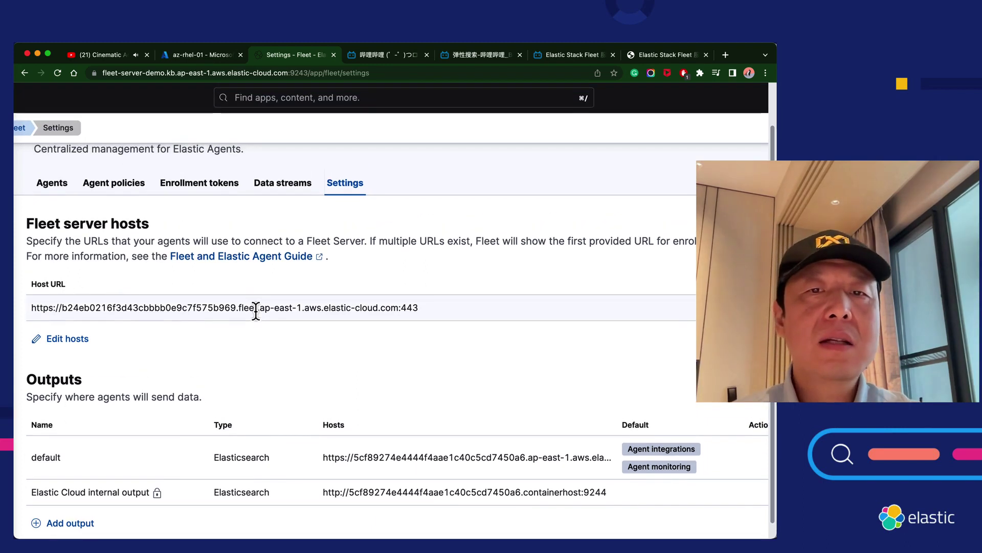
left_click_drag(115, 342, 44, 339)
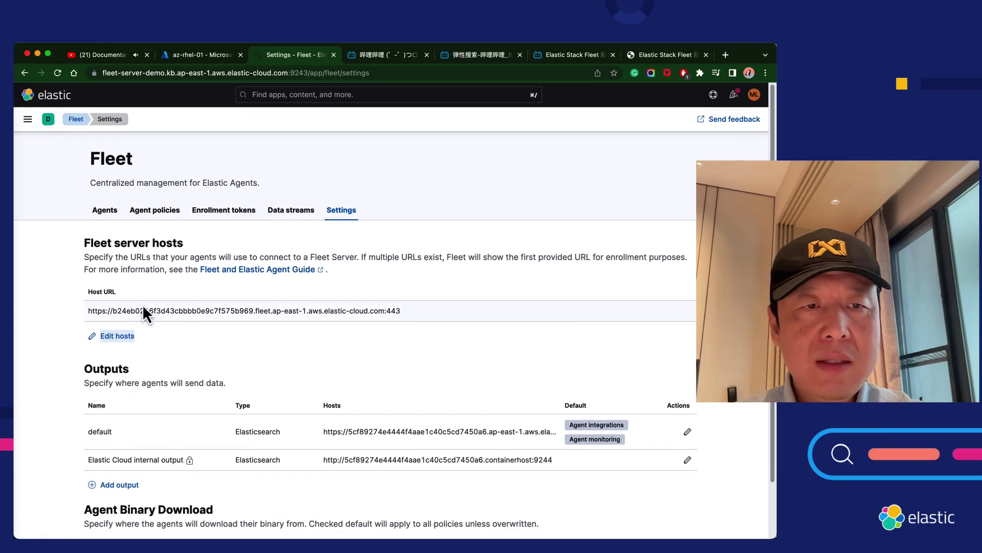
Open the Fleet server hosts for editing and add four blank host URL rows.
left_click(127, 340)
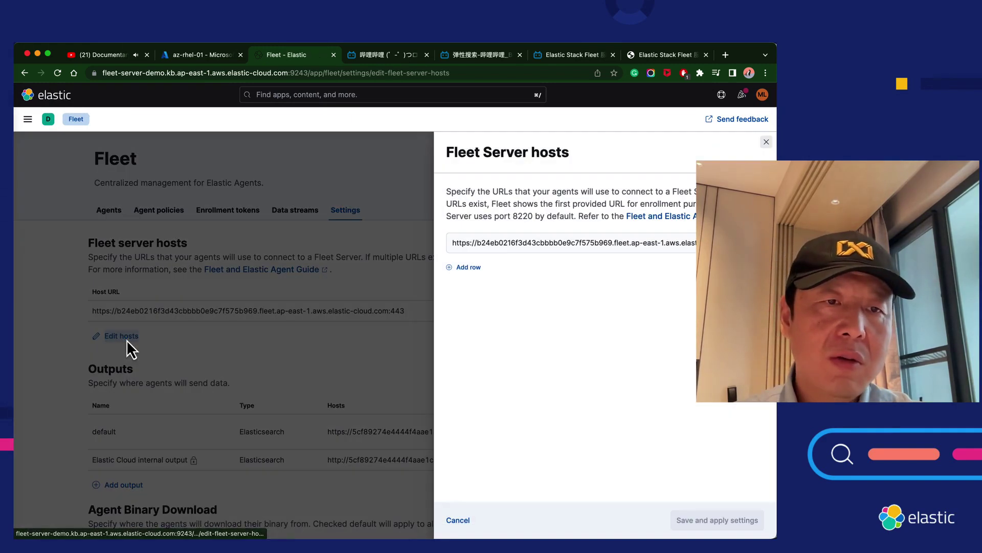
left_click(468, 268)
left_click(468, 296)
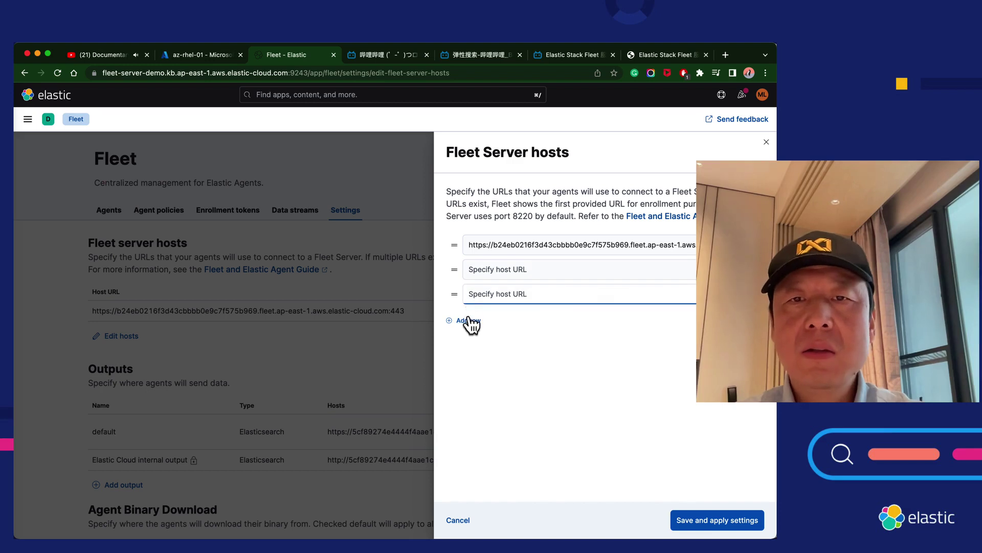
left_click(469, 321)
left_click(469, 345)
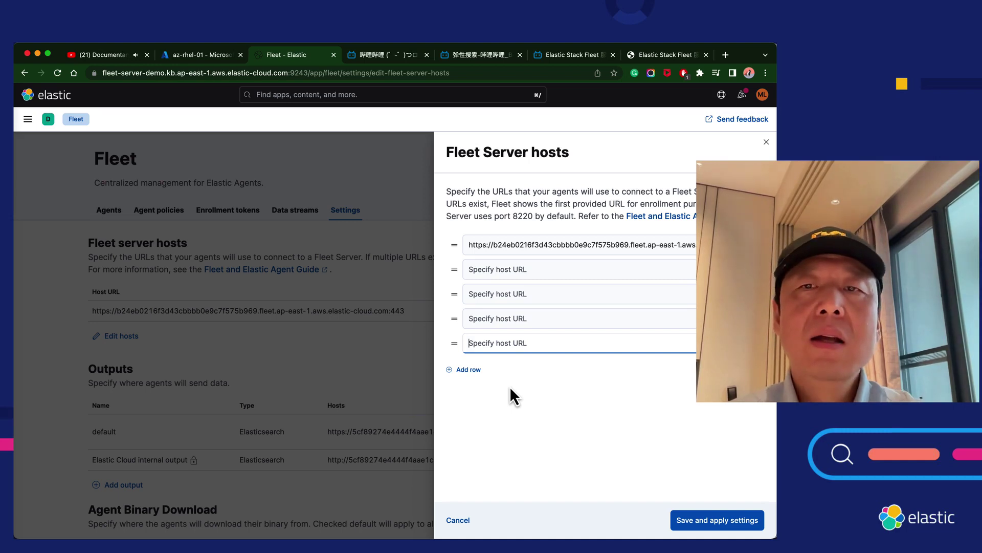
Go through the blank host URL rows, remove the extra ones and close the host editor without saving.
left_click(524, 273)
left_click(517, 295)
left_click(518, 320)
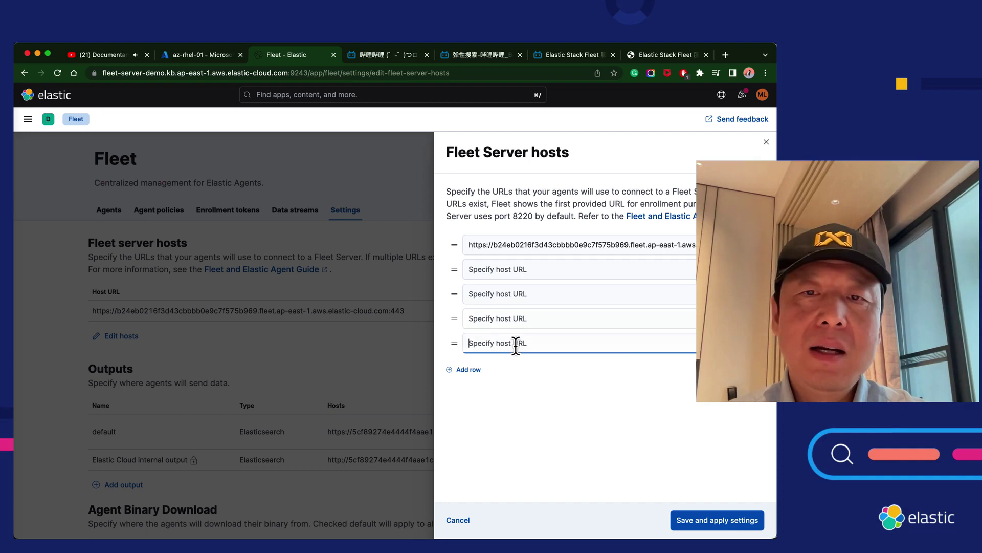
left_click(517, 348)
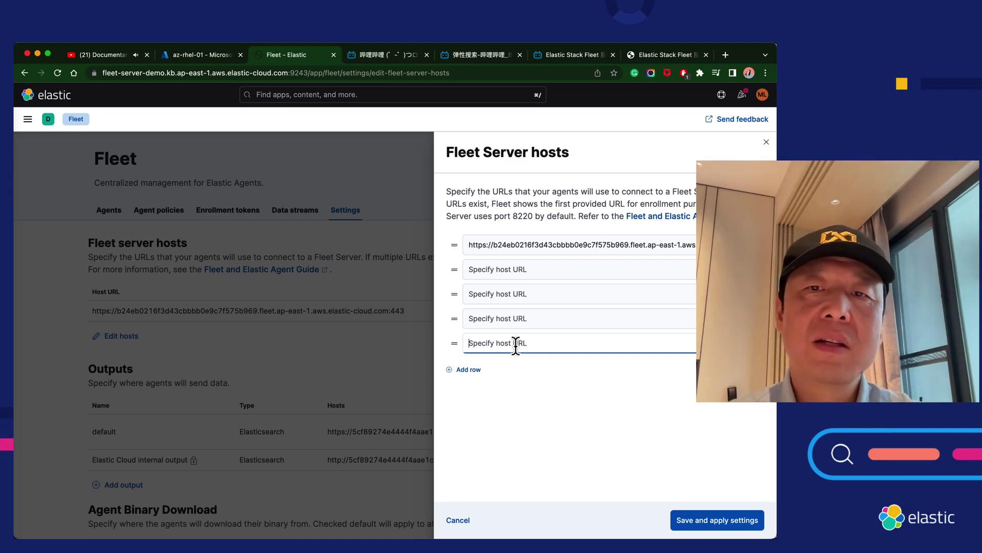
left_click(498, 271)
left_click(502, 297)
left_click(504, 322)
left_click(509, 342)
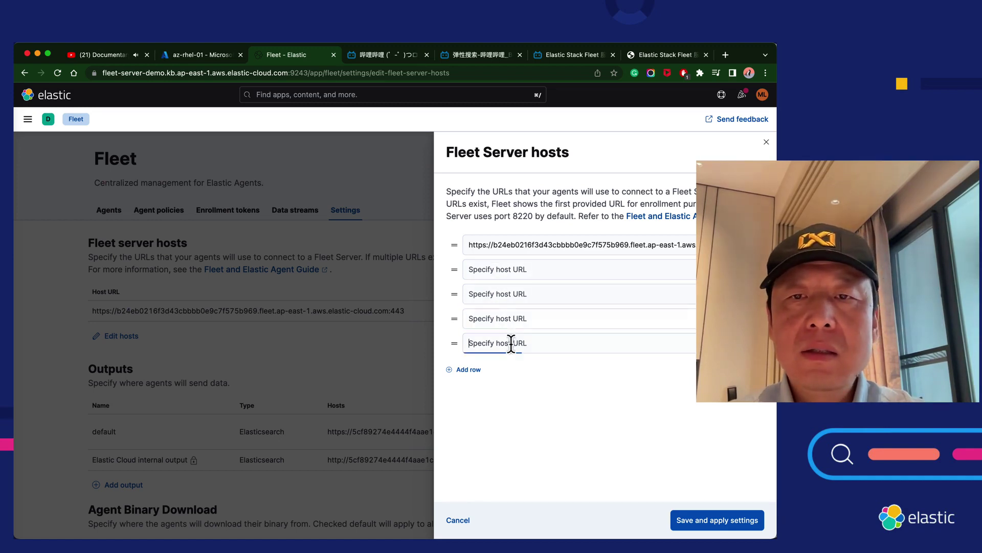
left_click(510, 320)
left_click(510, 293)
left_click(509, 272)
left_click(509, 296)
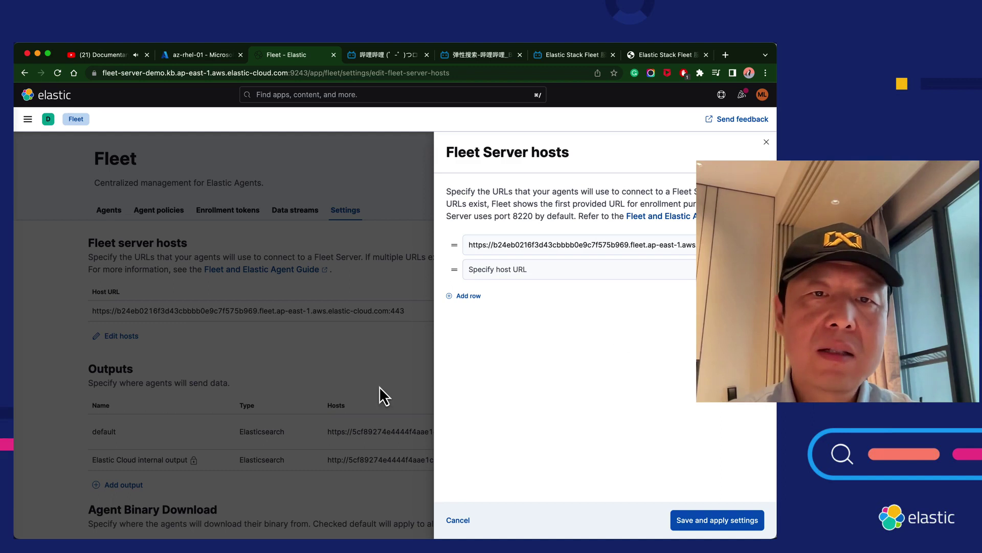
left_click(382, 361)
Examine the Outputs section, highlighting the Elasticsearch type and host URL of the Elastic Cloud internal output.
scroll(383, 361, "down", 2)
scroll(382, 361, "down", 2)
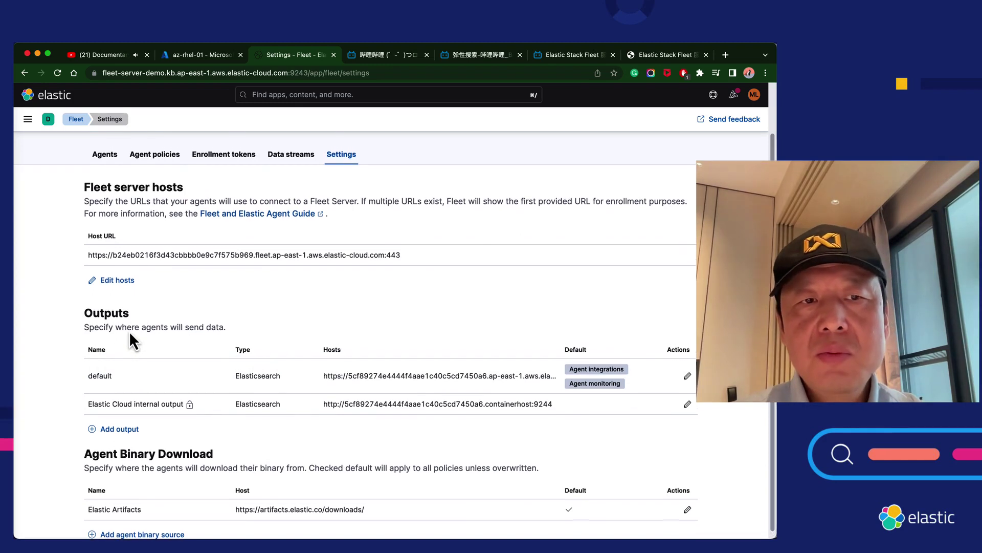
scroll(129, 330, "up", 1)
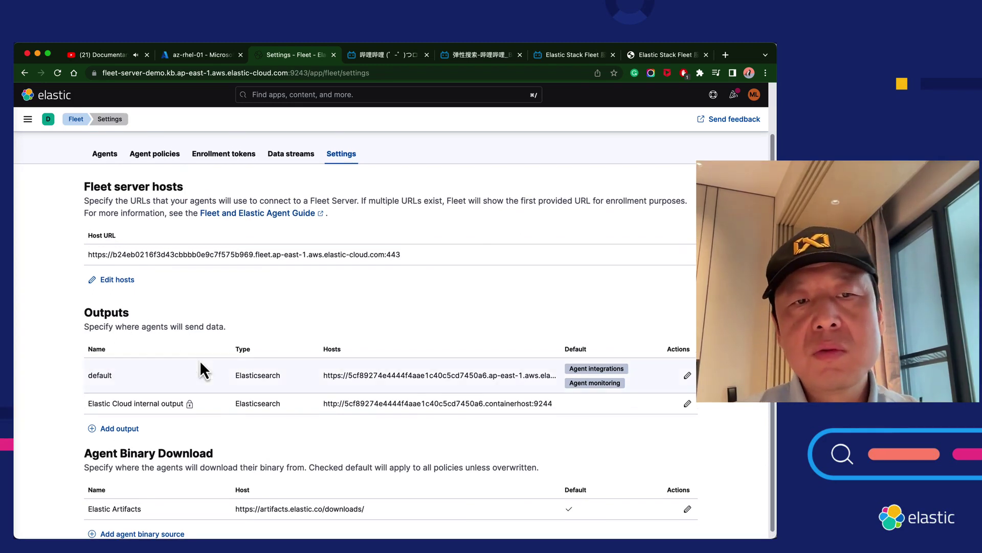
scroll(199, 360, "down", 1)
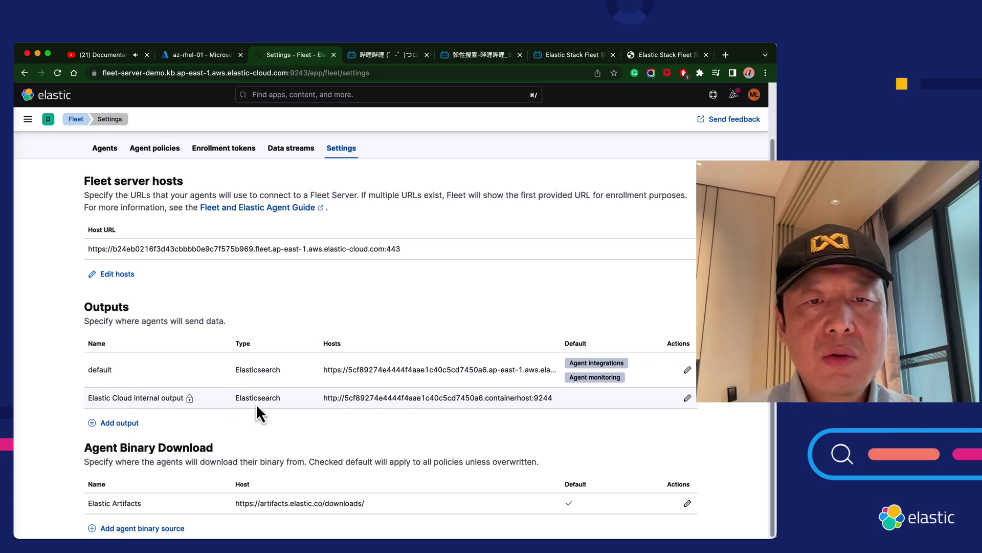
double_click(241, 399)
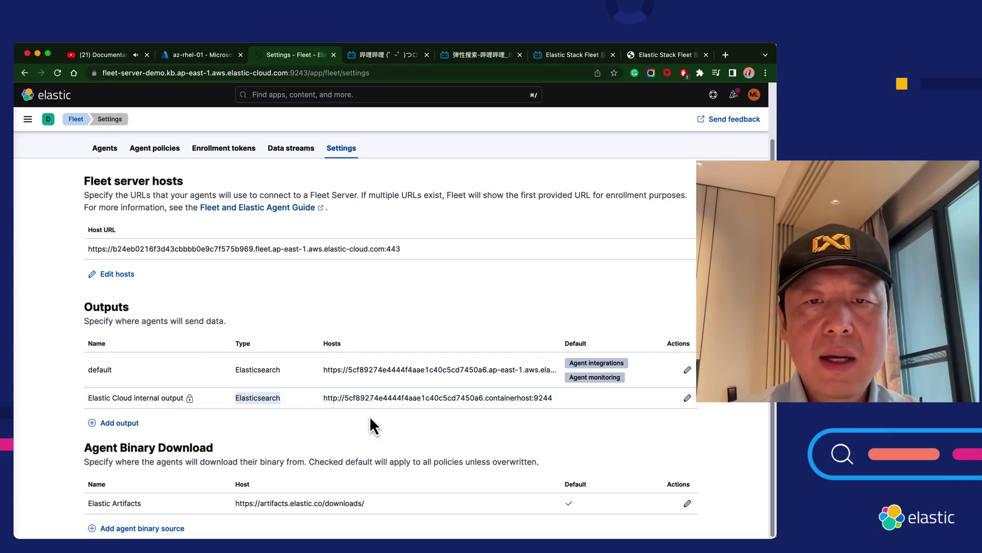
left_click_drag(323, 397, 554, 408)
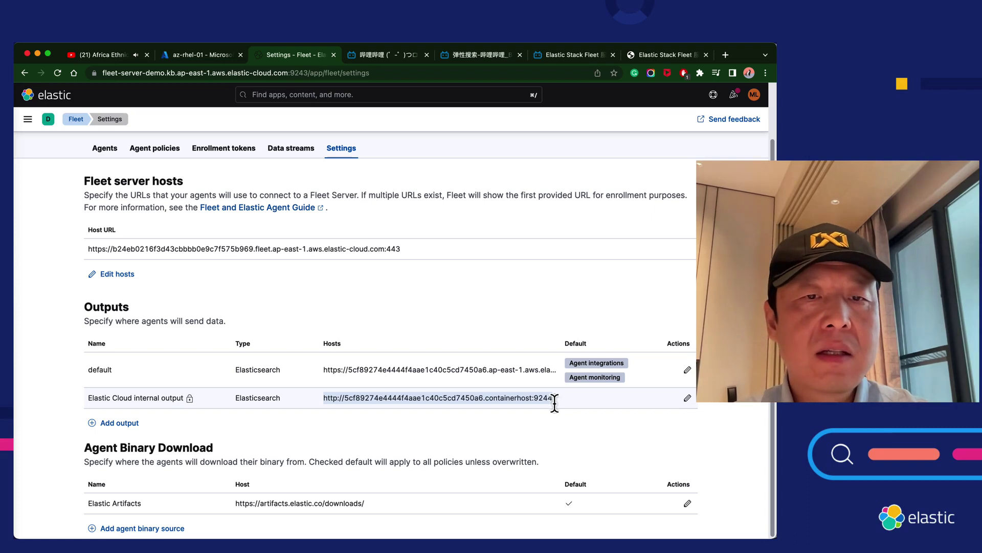
double_click(246, 398)
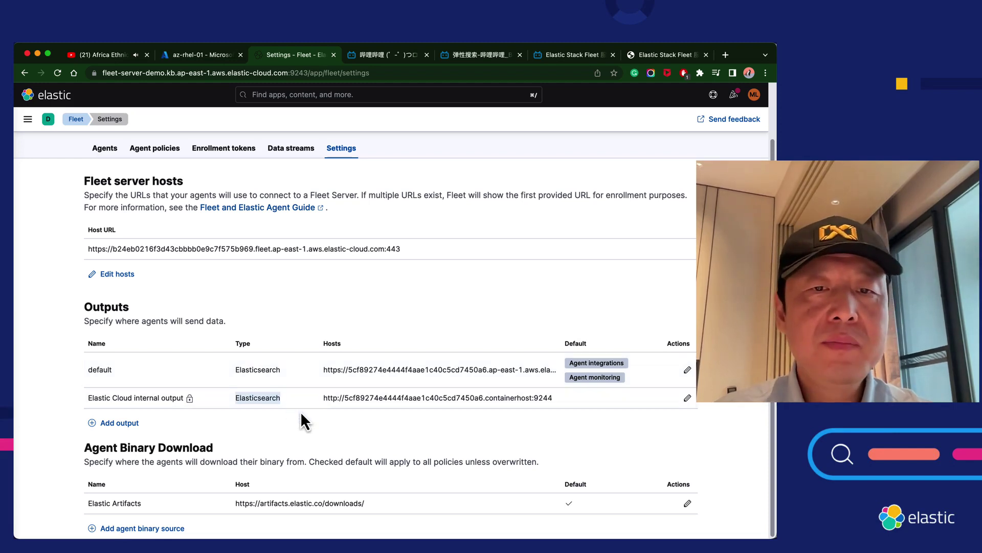
right_click(162, 169)
left_click(199, 162)
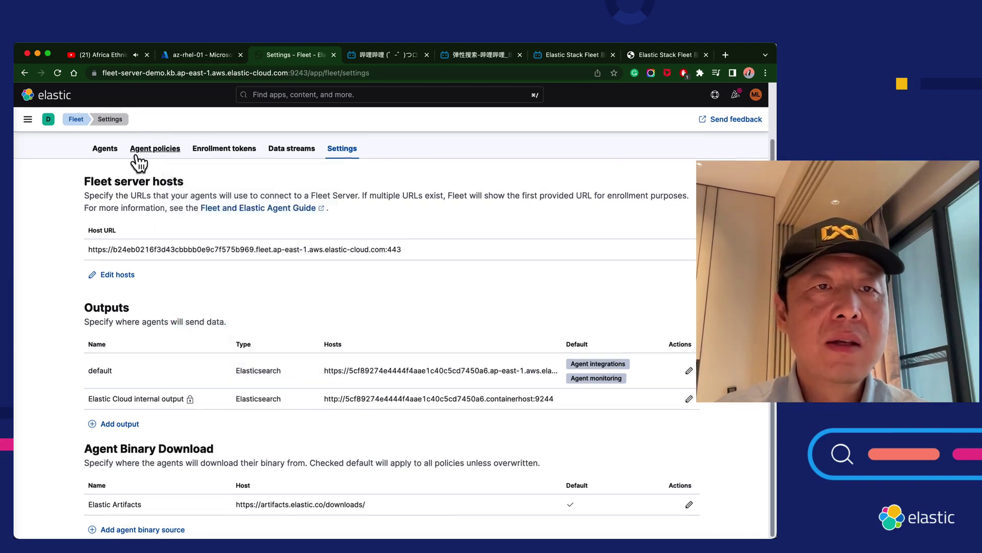
scroll(147, 146, "up", 5)
scroll(259, 265, "right", 2)
scroll(301, 308, "down", 5)
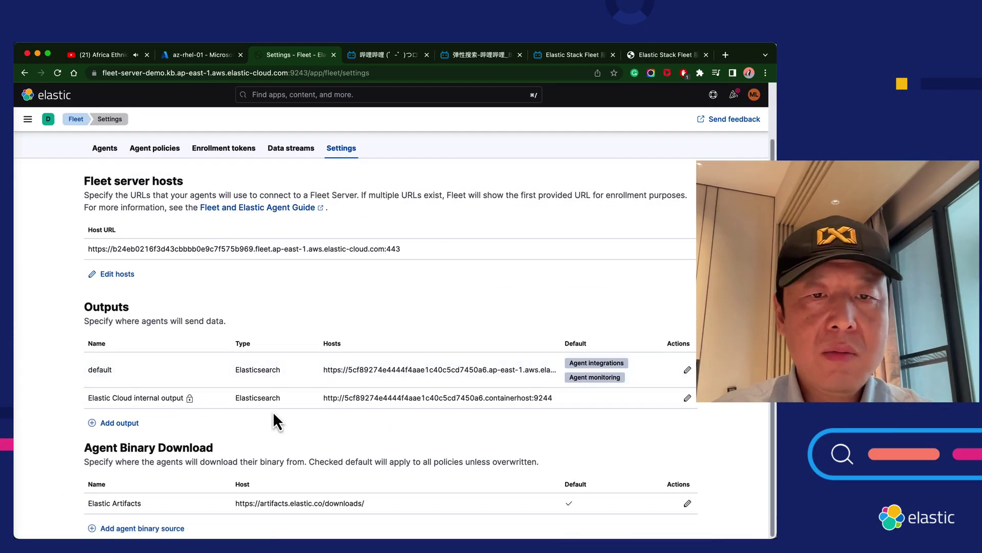
Start adding a new output in the Fleet settings and set its type to Logstash.
scroll(272, 411, "up", 3)
scroll(213, 401, "left", 2)
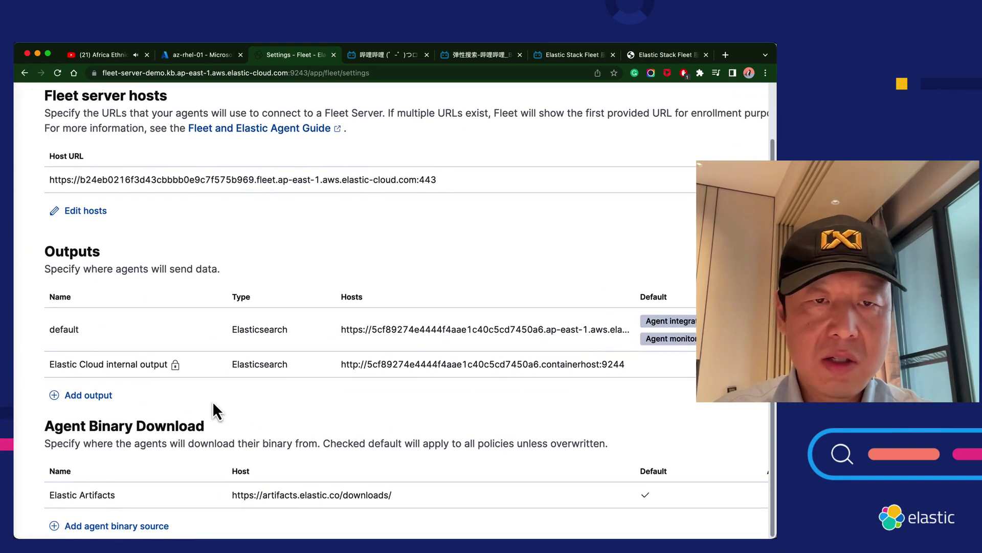
left_click(90, 395)
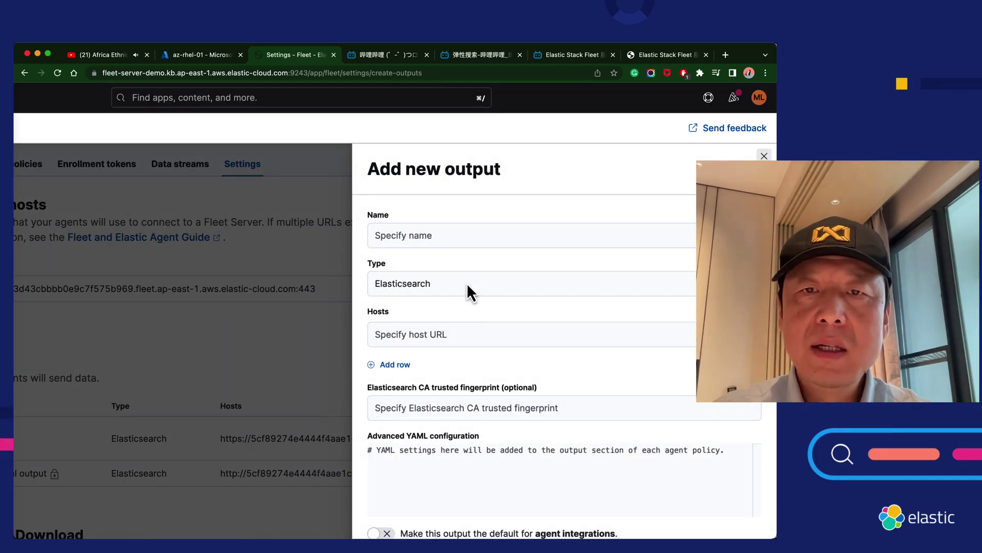
left_click(467, 283)
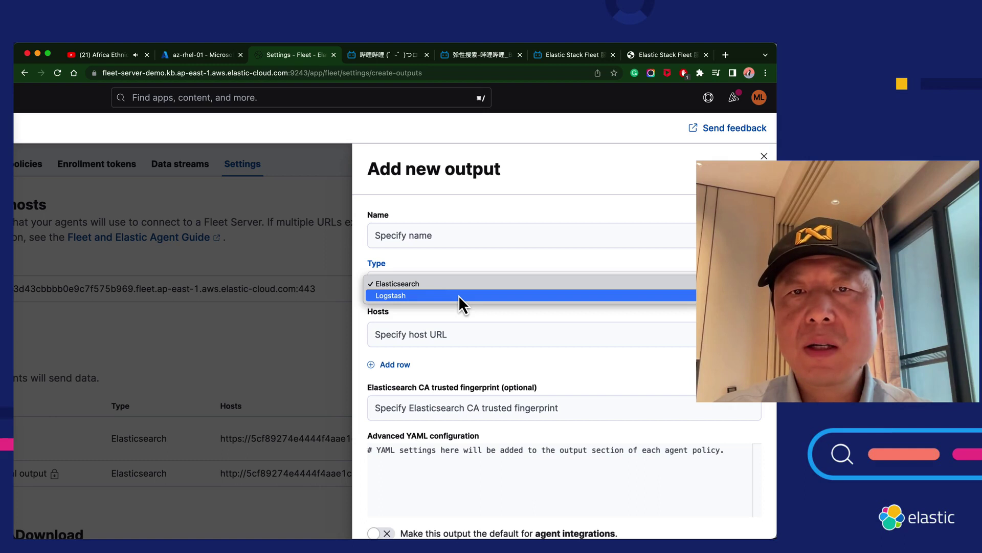
left_click(458, 296)
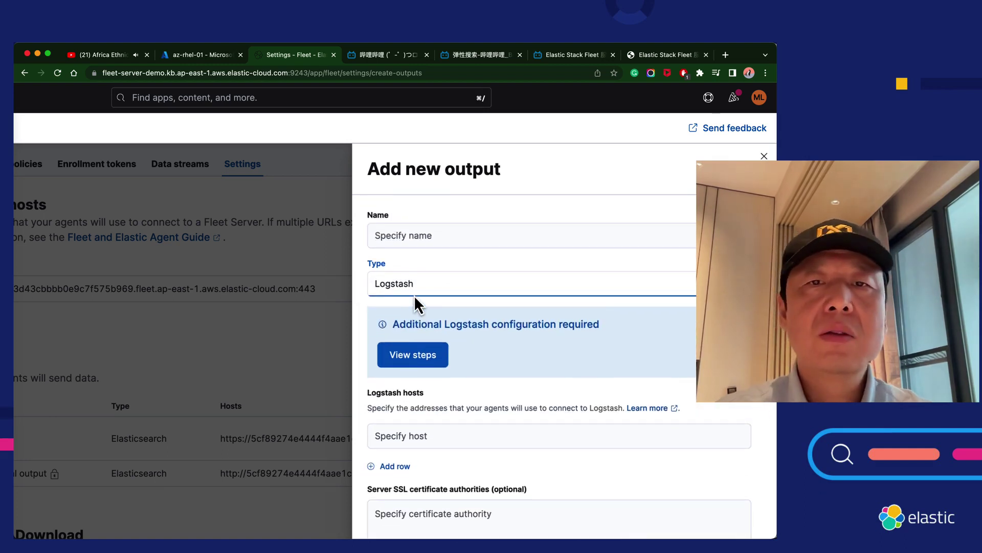
Look through the available output types and set the new output's type to Elasticsearch.
left_click(424, 286)
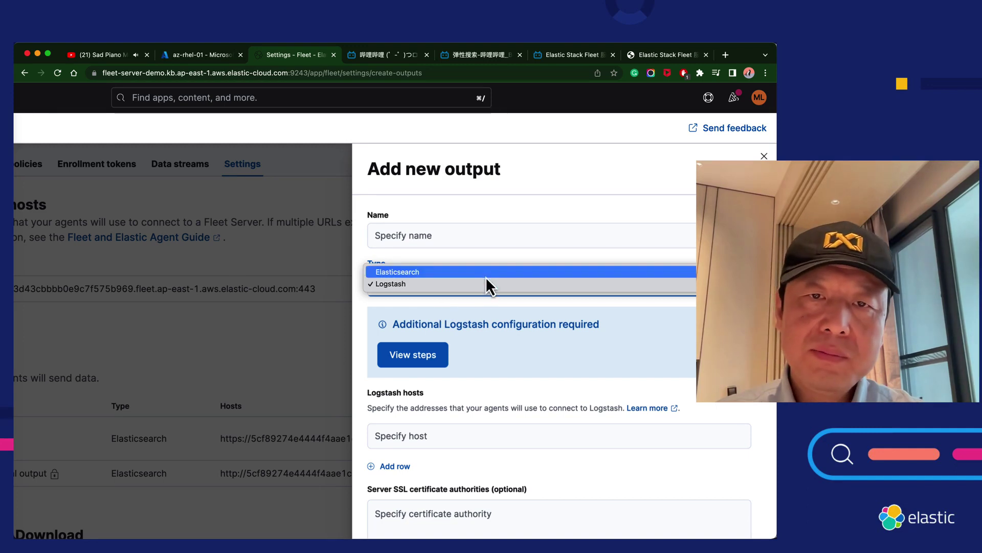
left_click(483, 306)
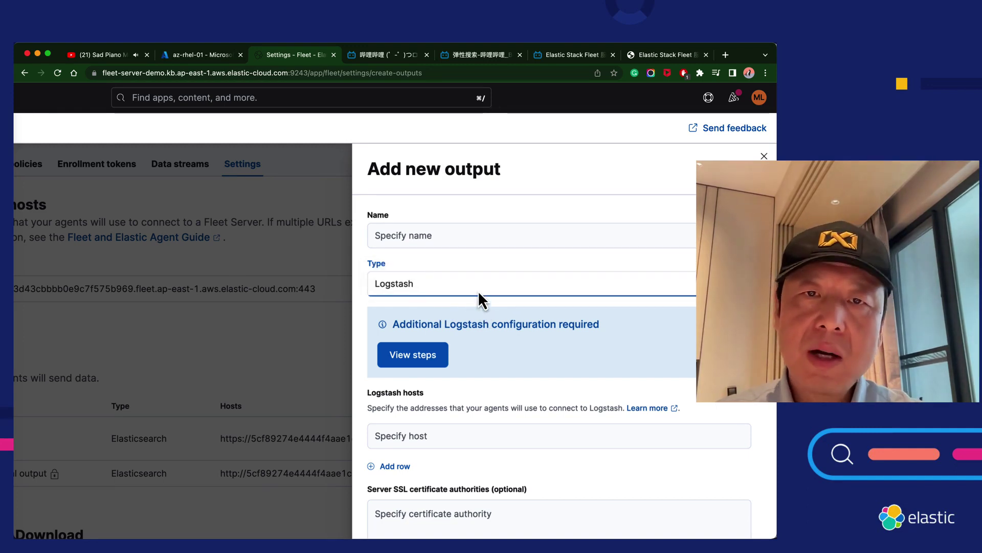
left_click(479, 289)
left_click(477, 304)
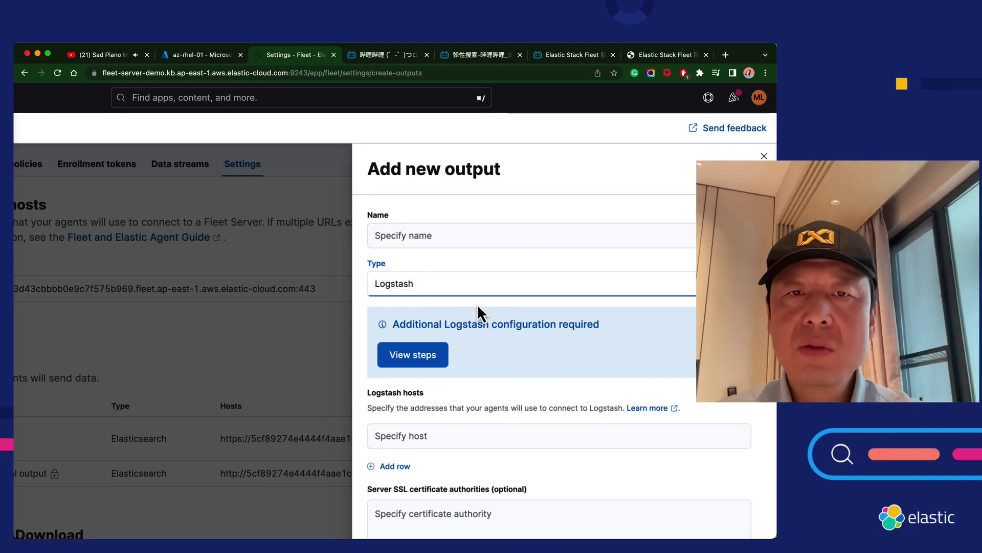
left_click(473, 284)
left_click(465, 277)
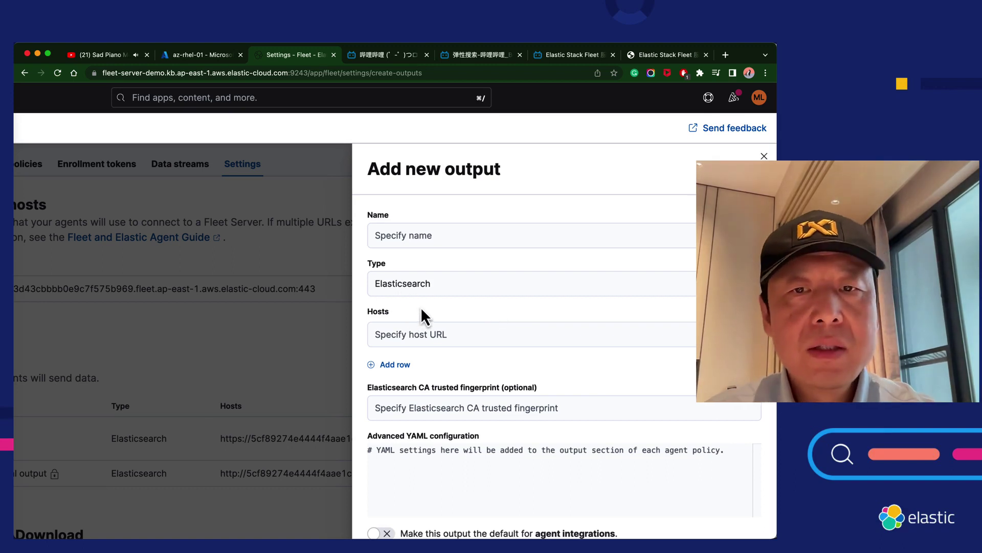
left_click(428, 283)
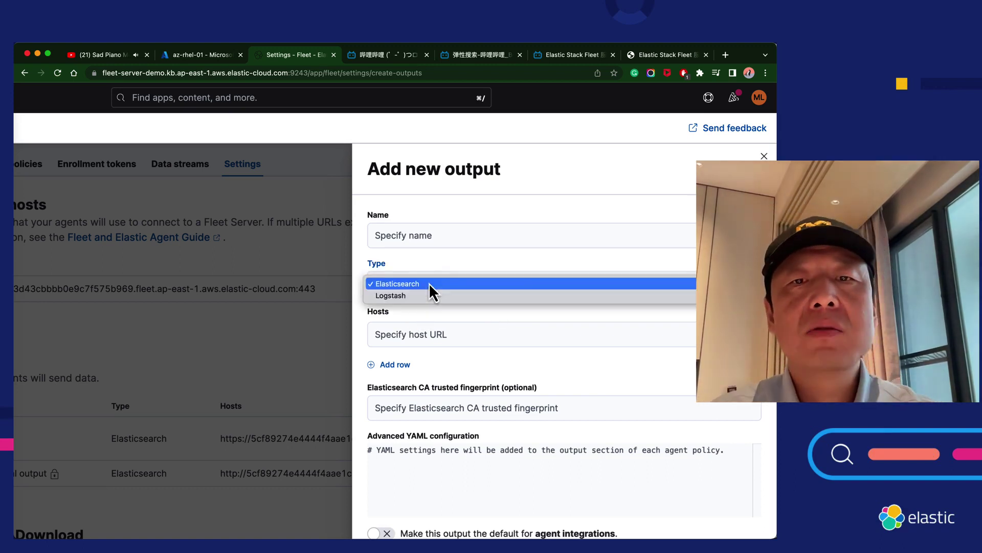
left_click(434, 311)
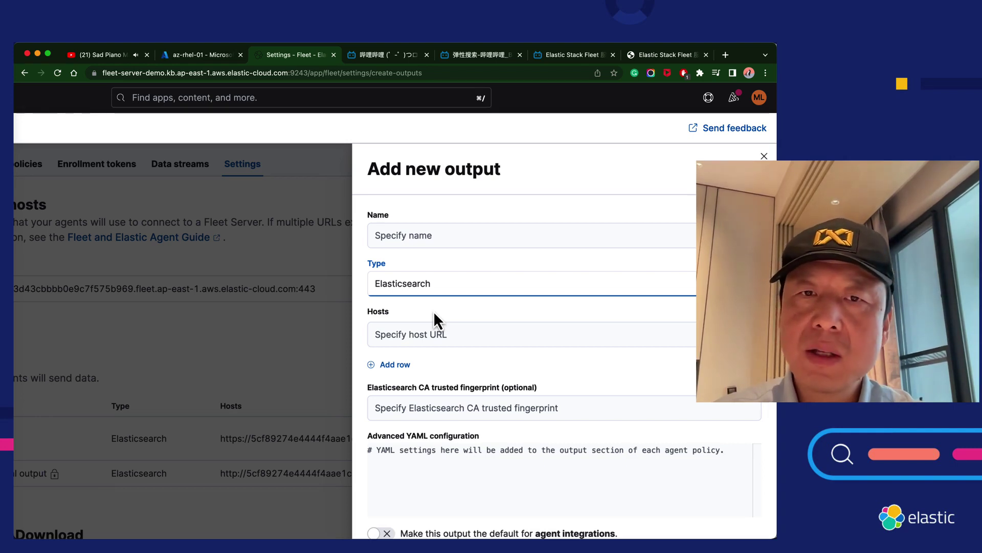
Look over the new output's type choices and its host URL and name fields, keeping Elasticsearch as the type.
left_click(443, 286)
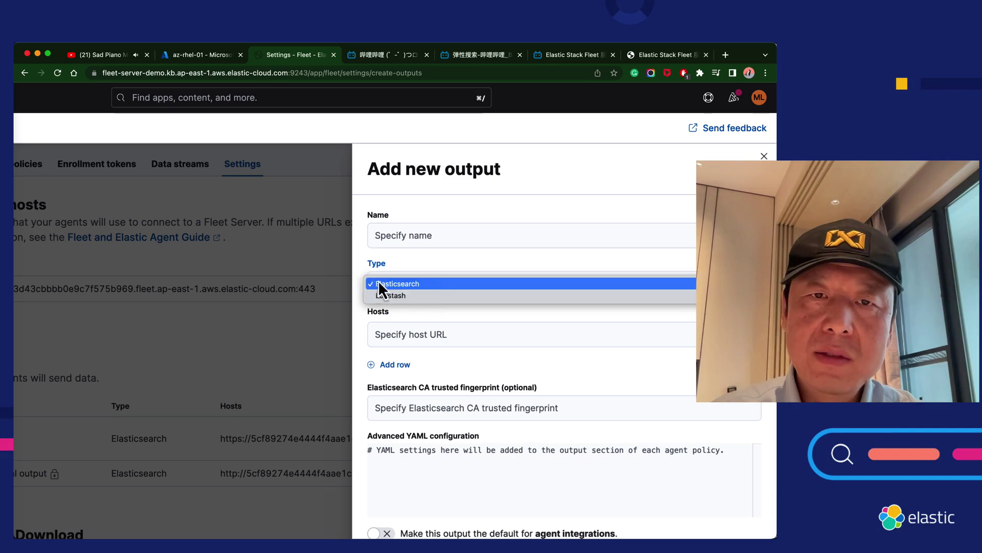
left_click(327, 314)
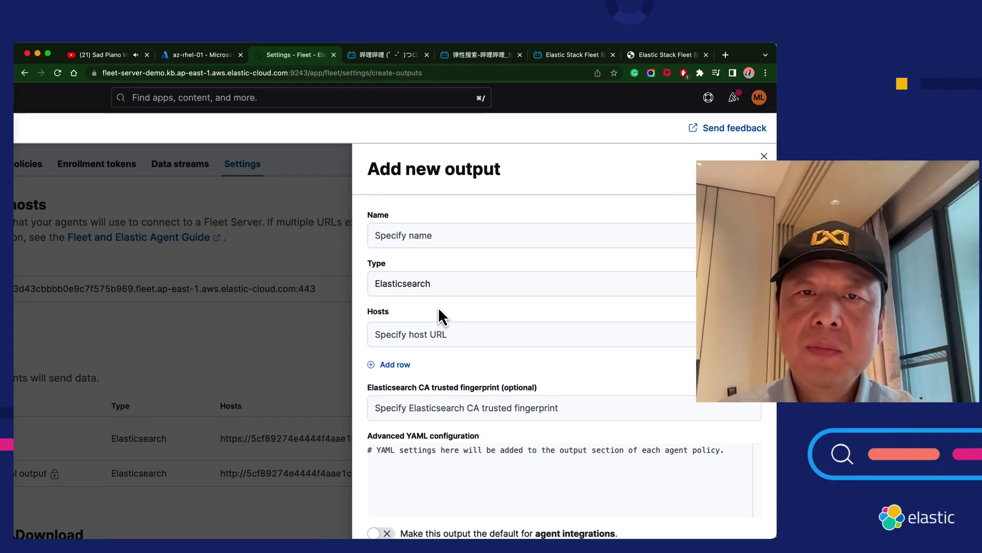
scroll(438, 307, "down", 3)
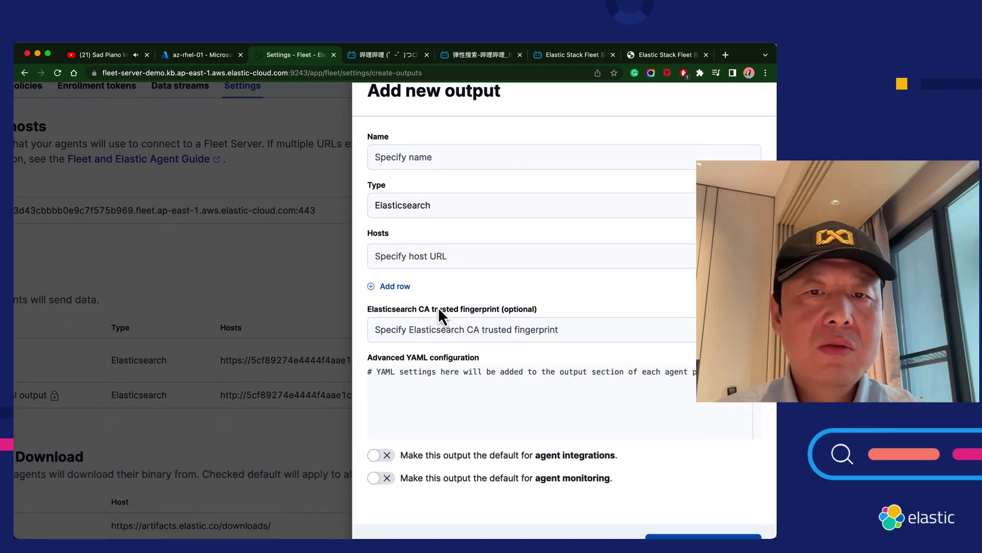
left_click(462, 217)
left_click(462, 216)
left_click(418, 265)
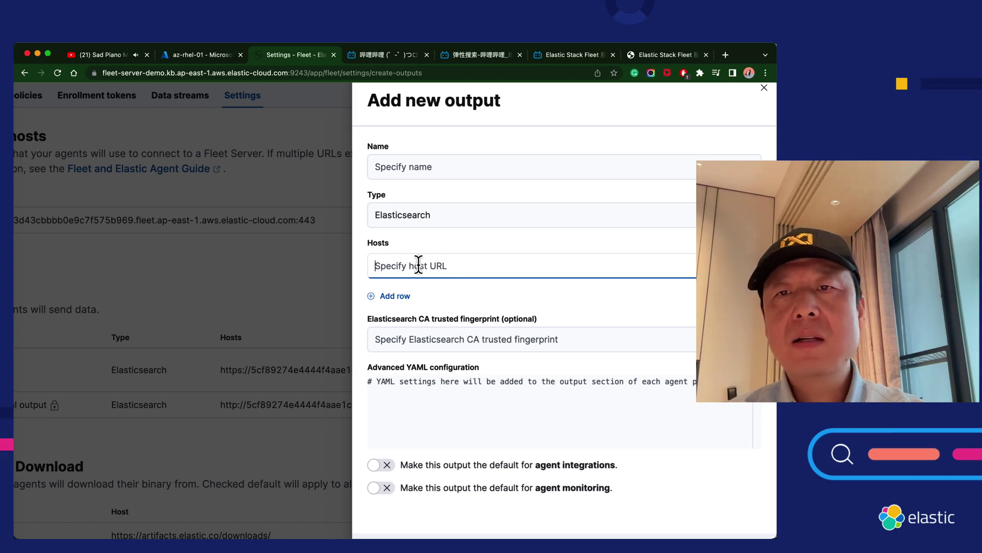
left_click(468, 219)
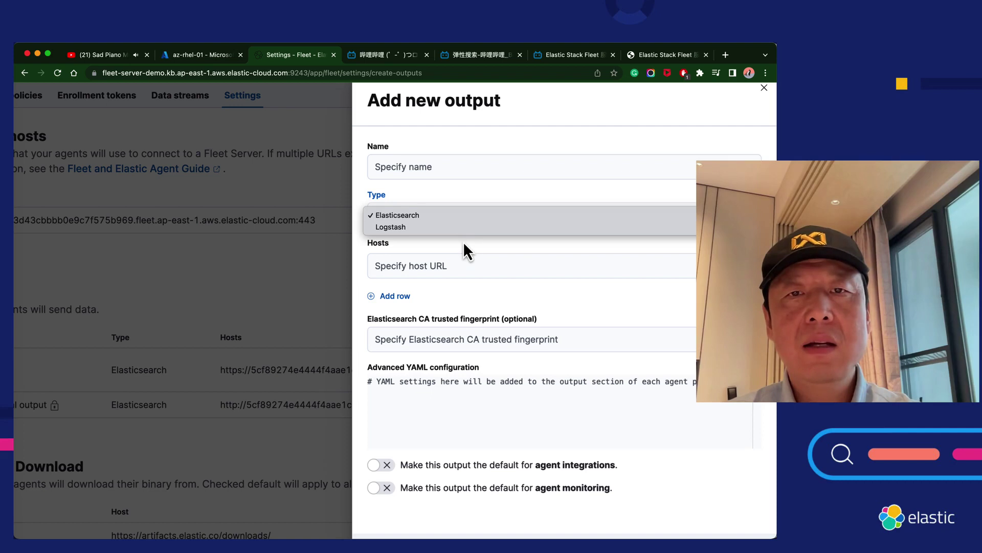
left_click(463, 215)
left_click(452, 171)
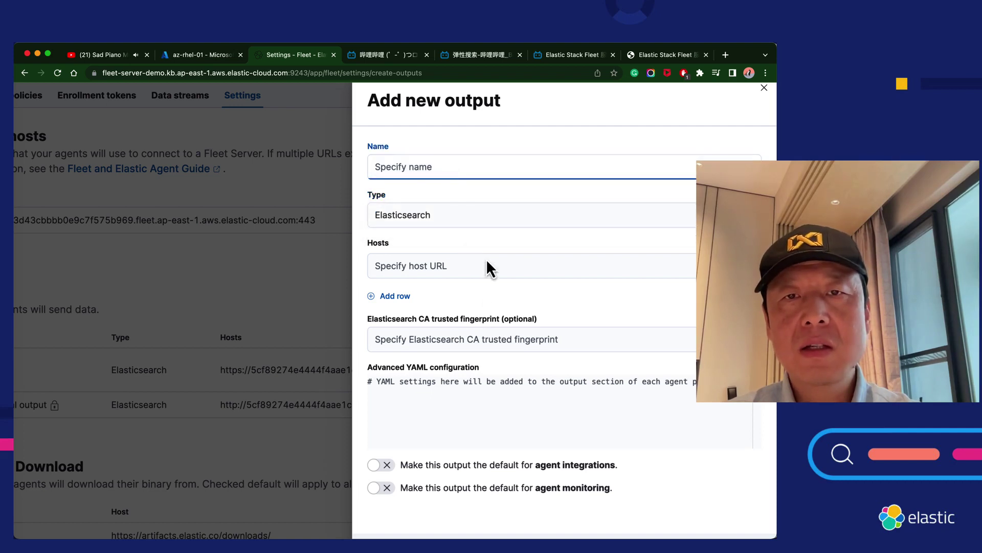
Make the new output the default for agent monitoring and agent integrations, and cancel the form without saving.
scroll(499, 452, "down", 1)
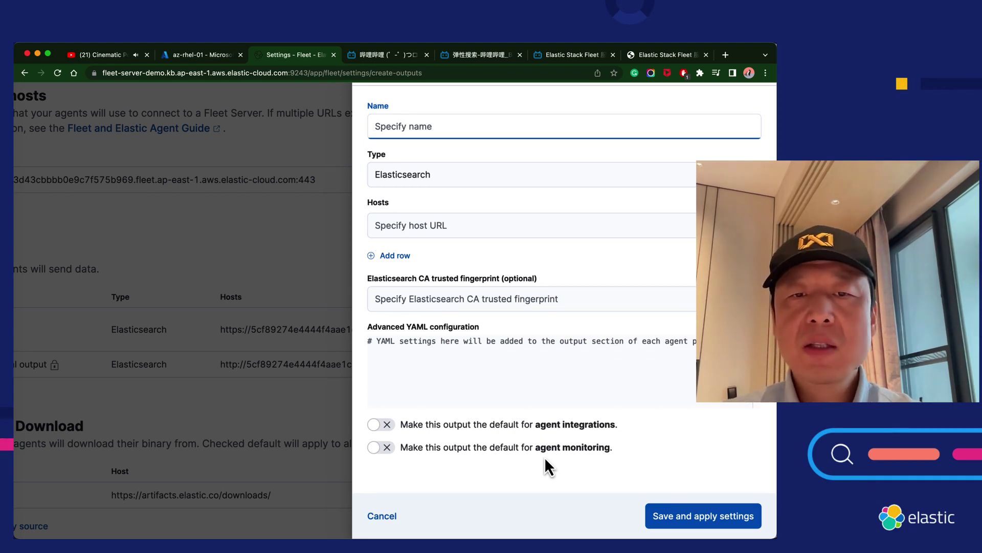
left_click(381, 449)
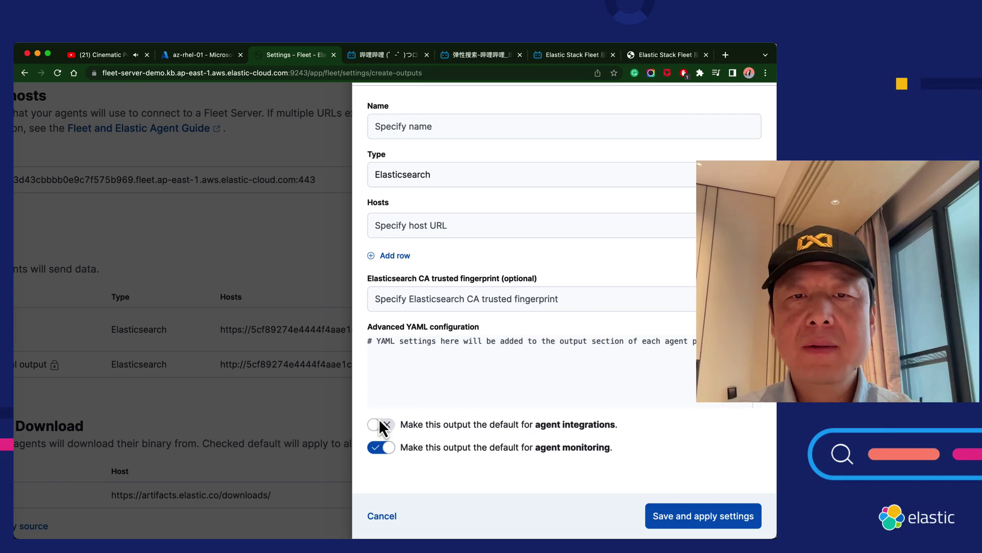
left_click(379, 420)
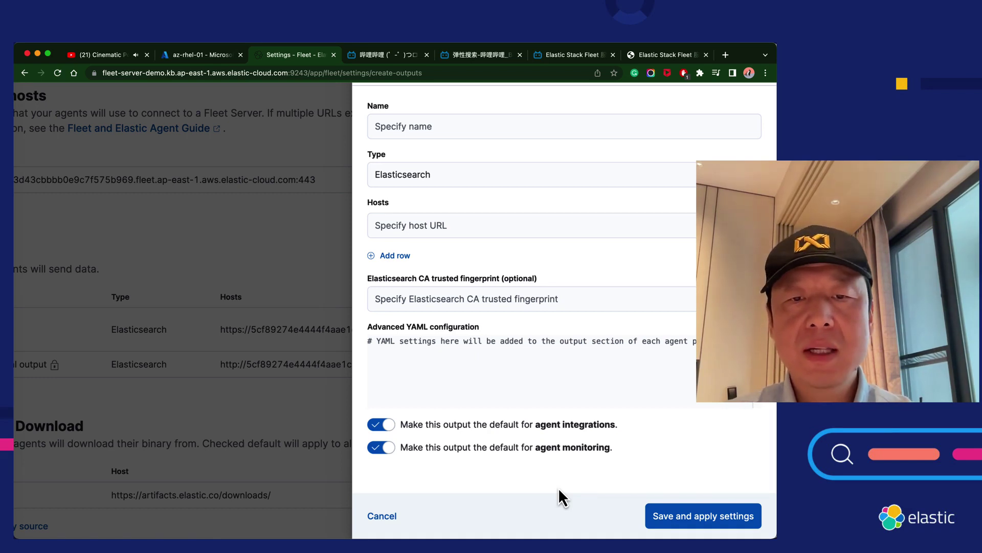
left_click(383, 517)
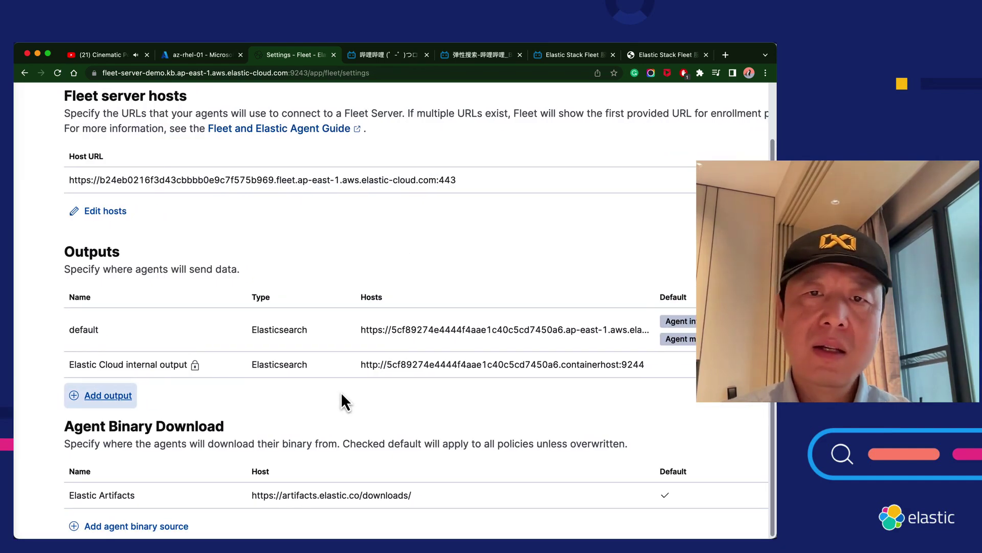
left_click(108, 397)
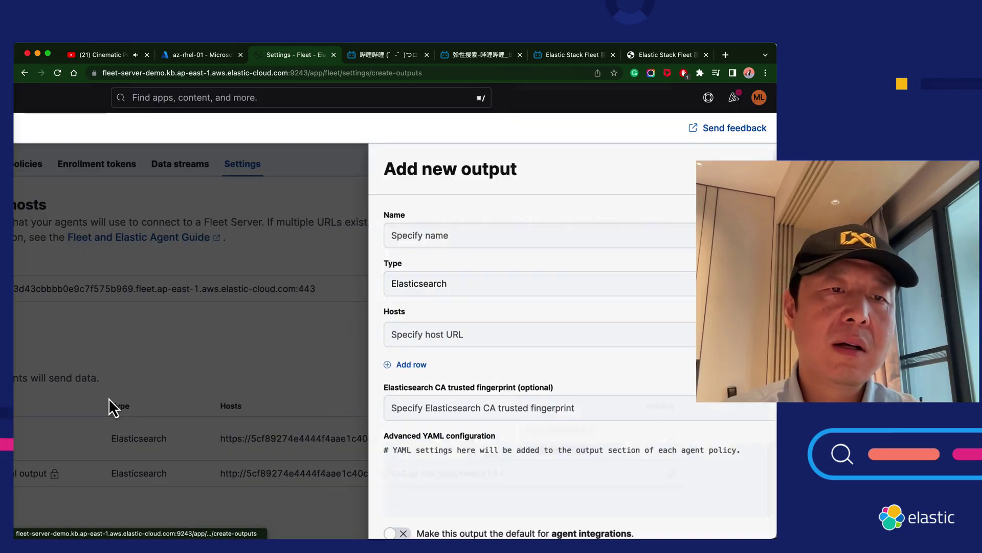
scroll(440, 412, "down", 3)
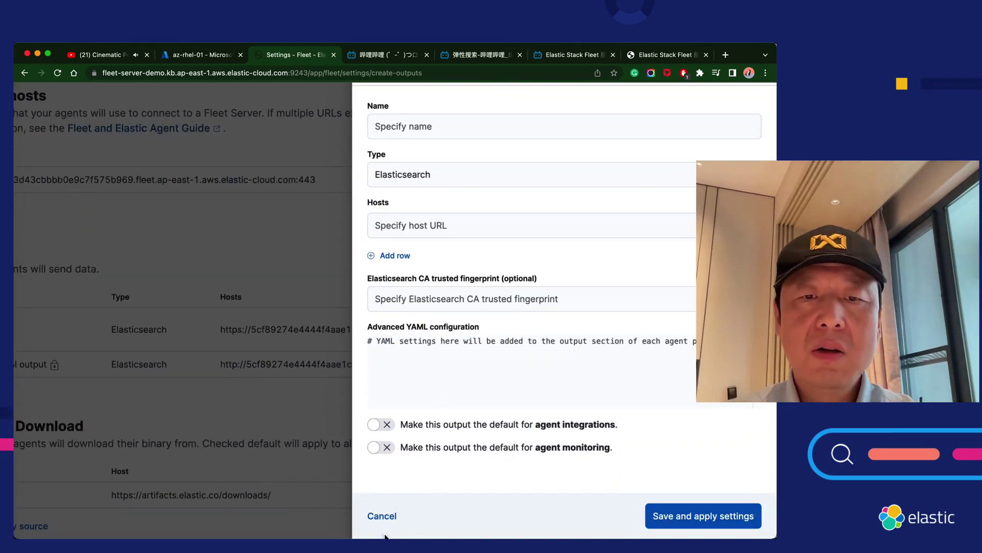
left_click(392, 516)
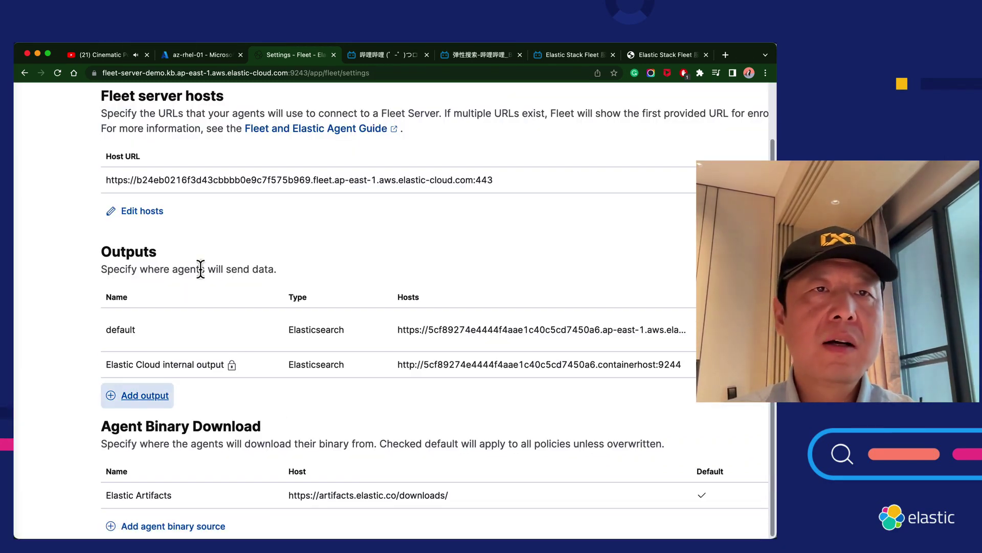
Look over the Fleet settings page and highlight the Agent Binary Download heading.
scroll(200, 269, "up", 1)
scroll(174, 209, "down", 1)
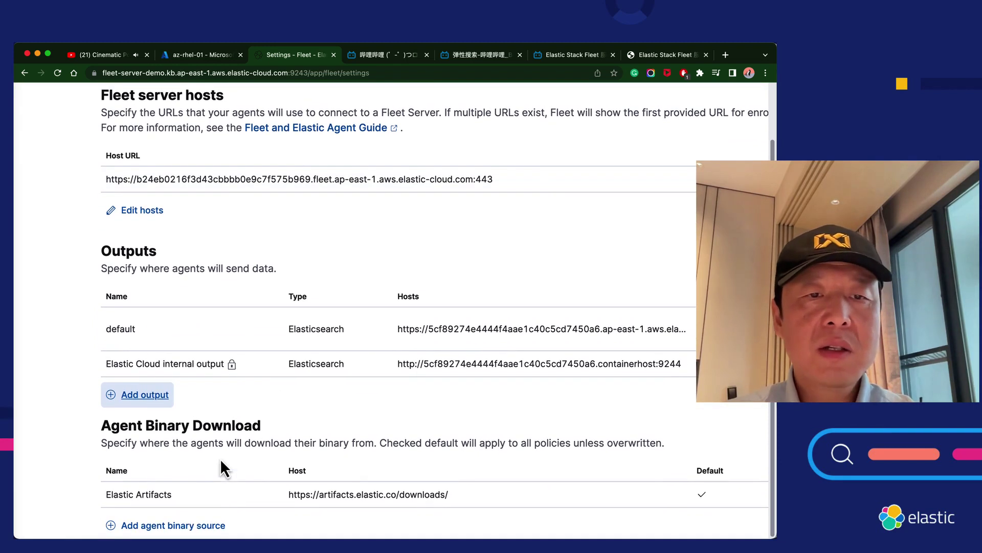
left_click_drag(280, 428, 120, 419)
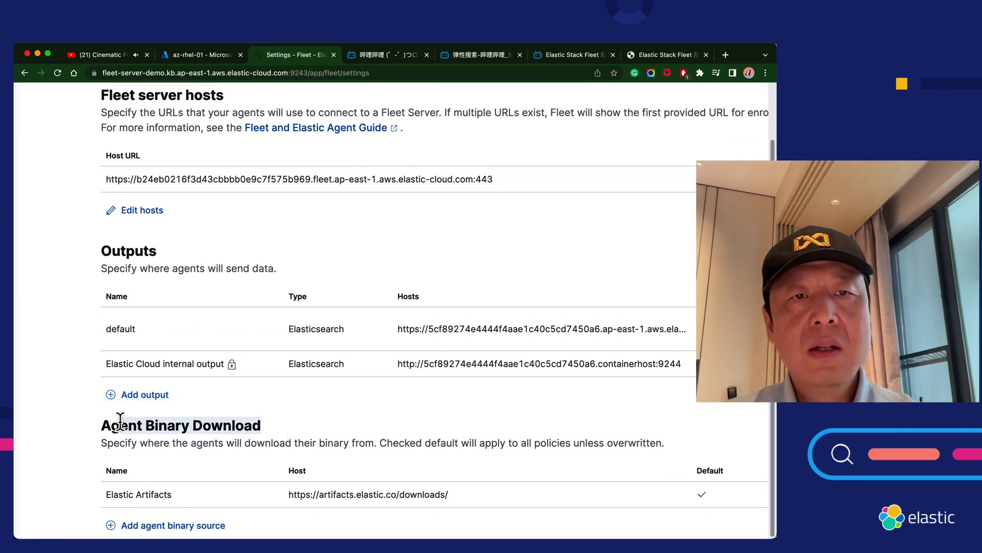
left_click(280, 402)
scroll(281, 401, "up", 6)
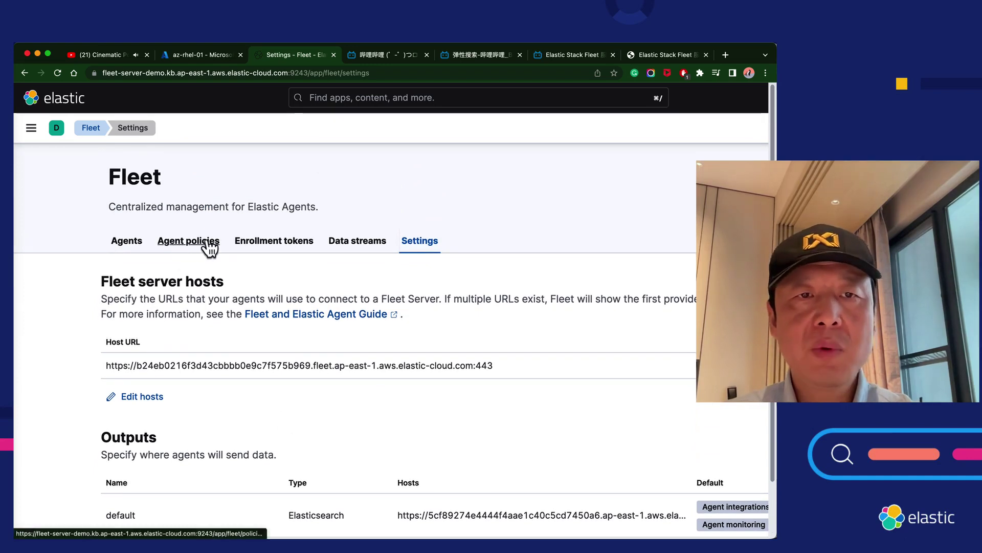
scroll(219, 338, "down", 6)
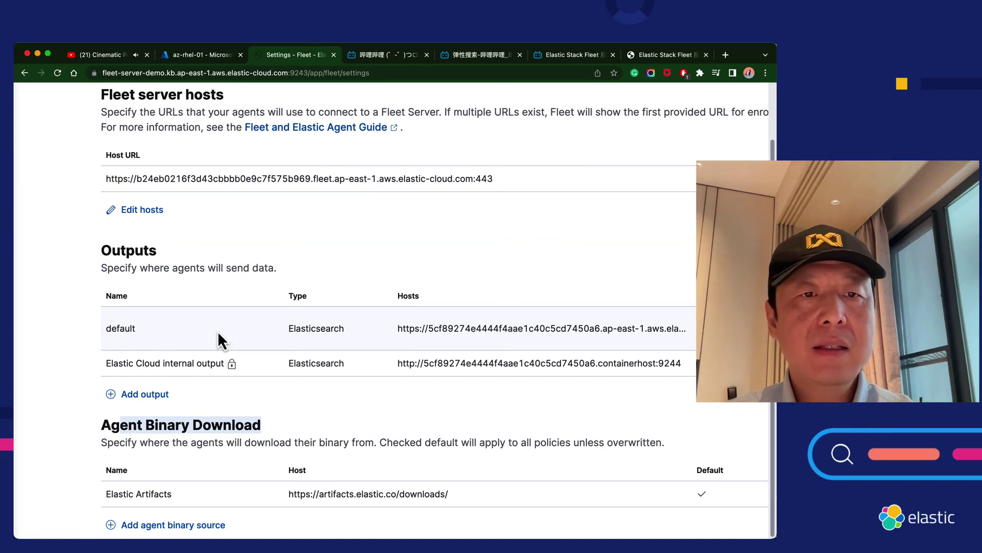
Examine the Agent Binary Download section, highlighting its heading and the host URL of Elastic Artifacts.
left_click(312, 412)
scroll(312, 413, "right", 3)
scroll(314, 416, "right", 1)
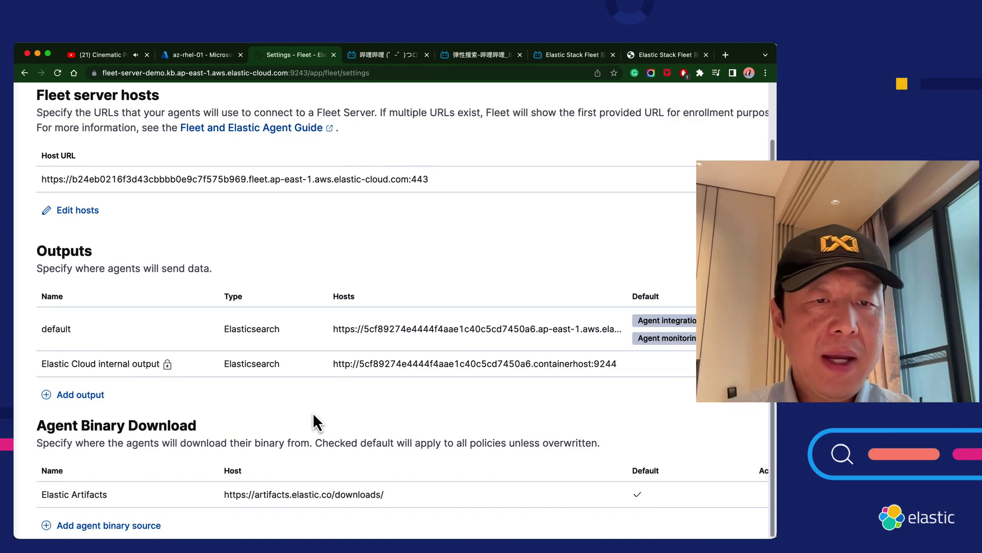
left_click_drag(198, 427, 39, 425)
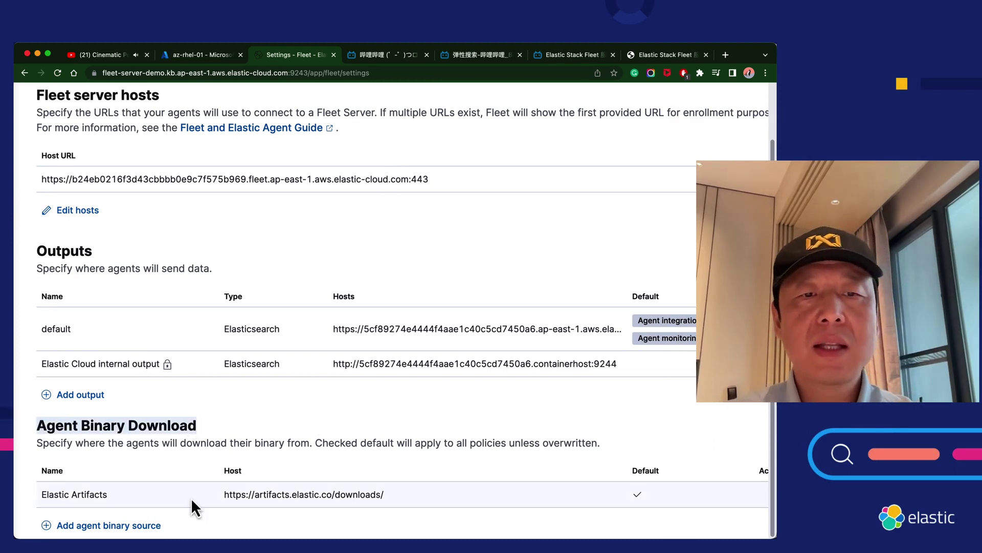
left_click(196, 512)
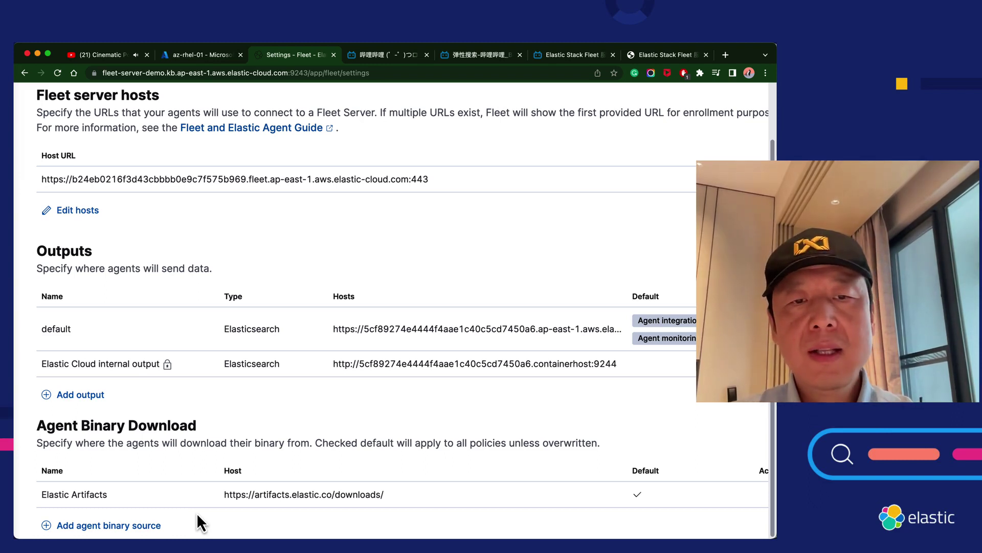
left_click_drag(389, 493, 250, 494)
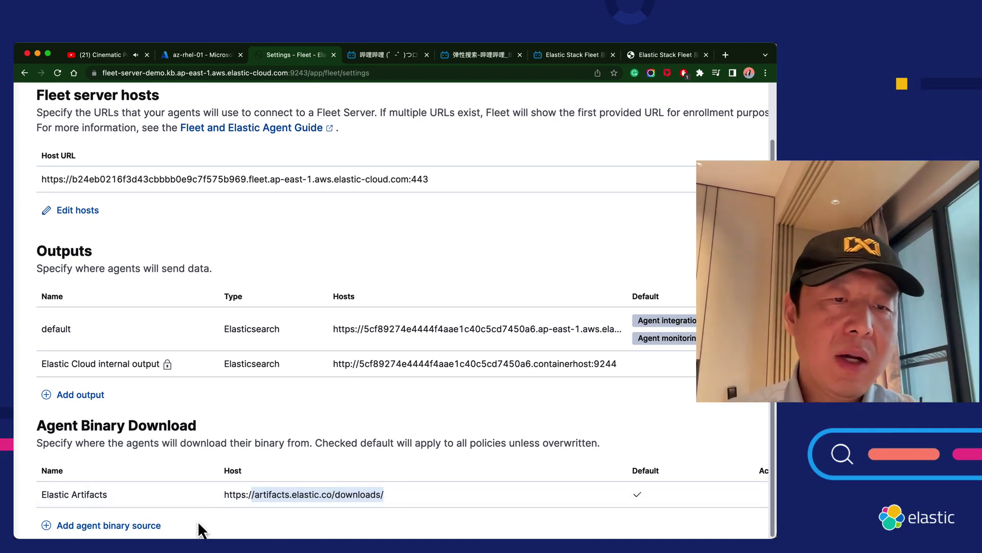
View the form for adding a new agent binary source and close it without saving.
left_click(143, 526)
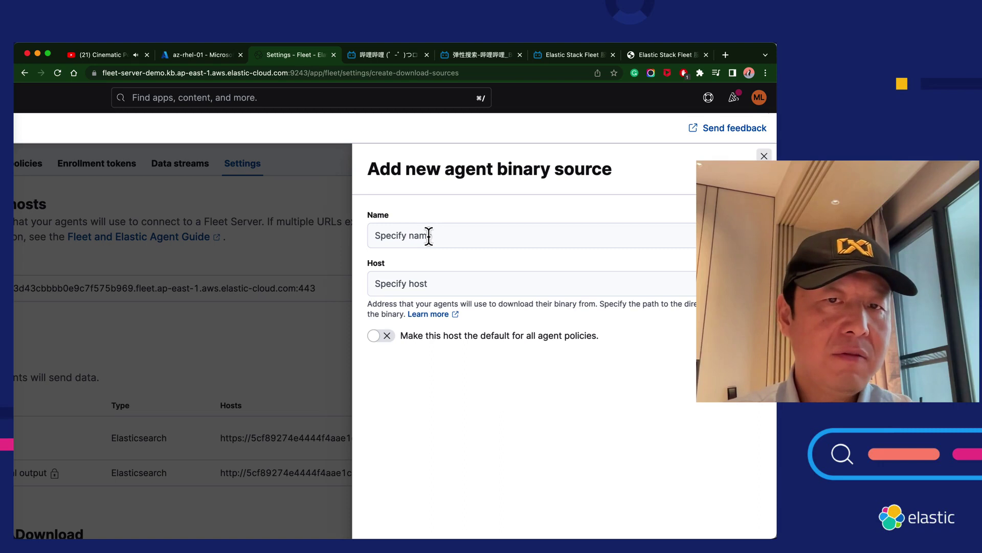
left_click(232, 517)
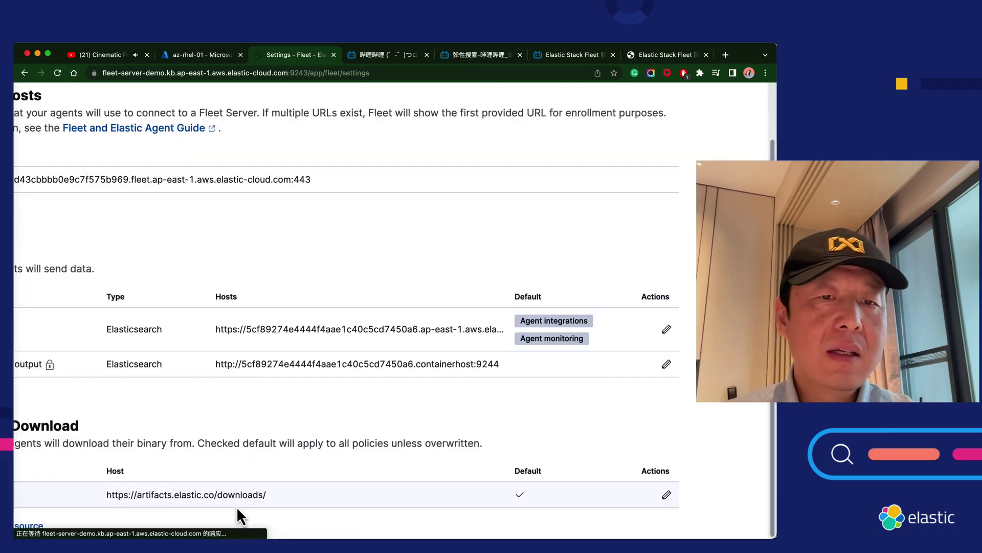
scroll(268, 467, "left", 5)
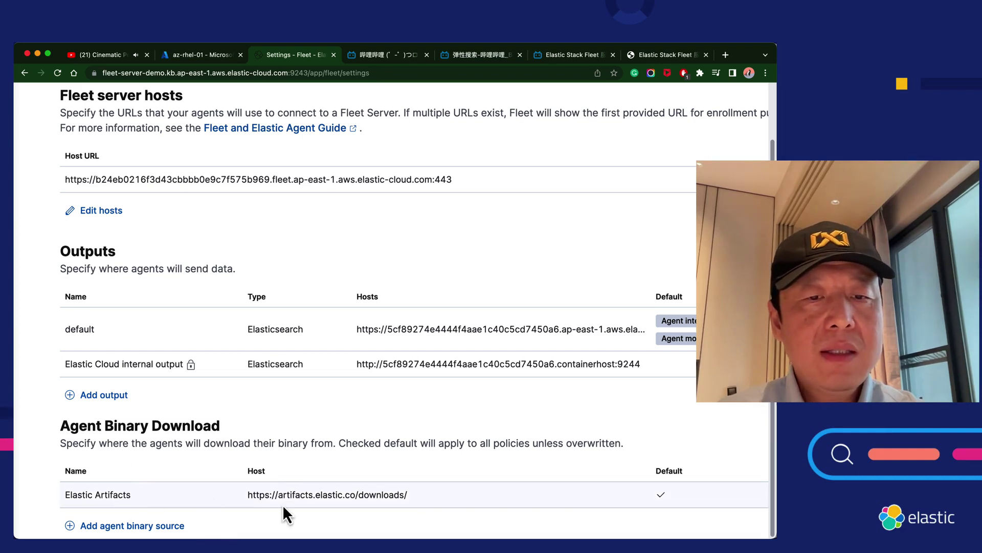
Highlight the artifacts.elastic.co/downloads/ address of the Elastic Artifacts binary source.
left_click_drag(269, 496, 410, 497)
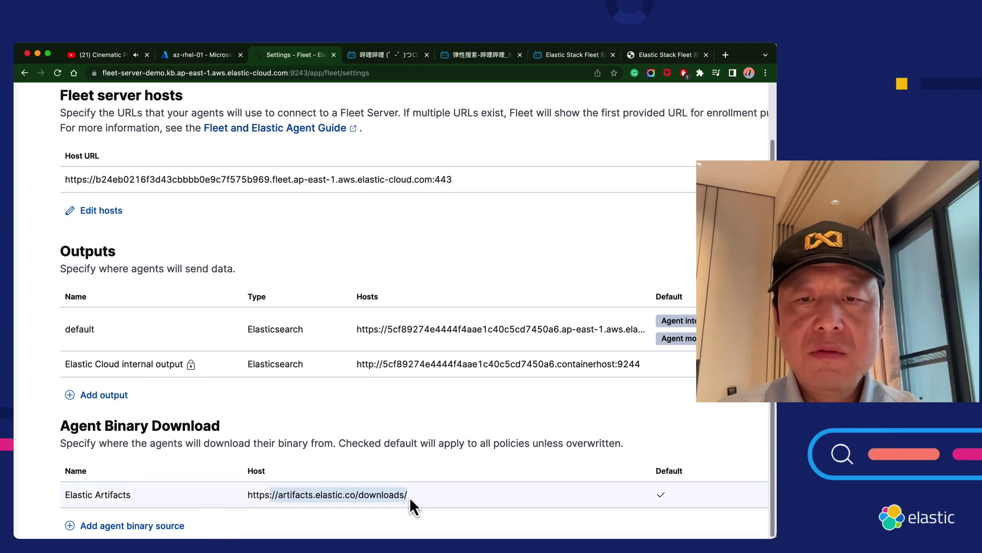
left_click(374, 529)
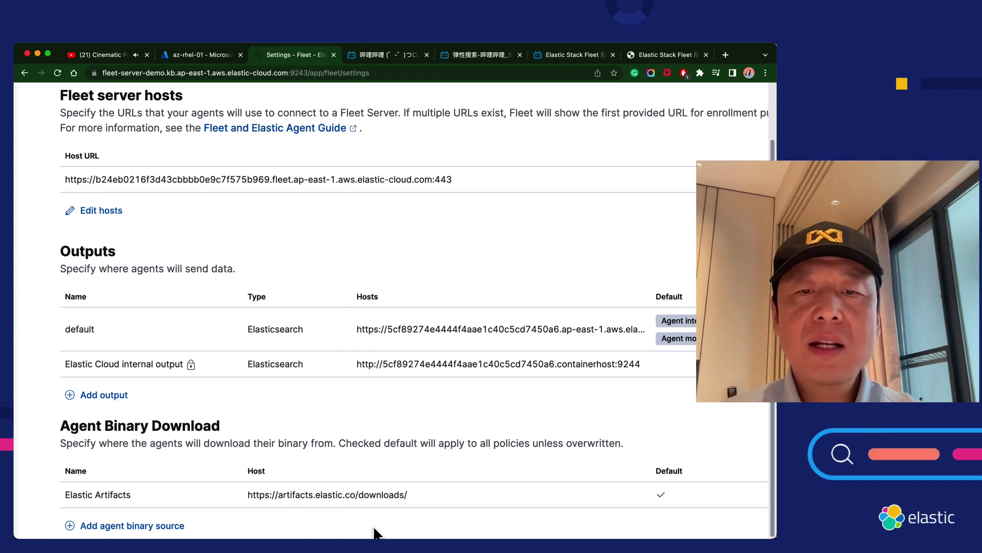
left_click_drag(409, 496, 274, 496)
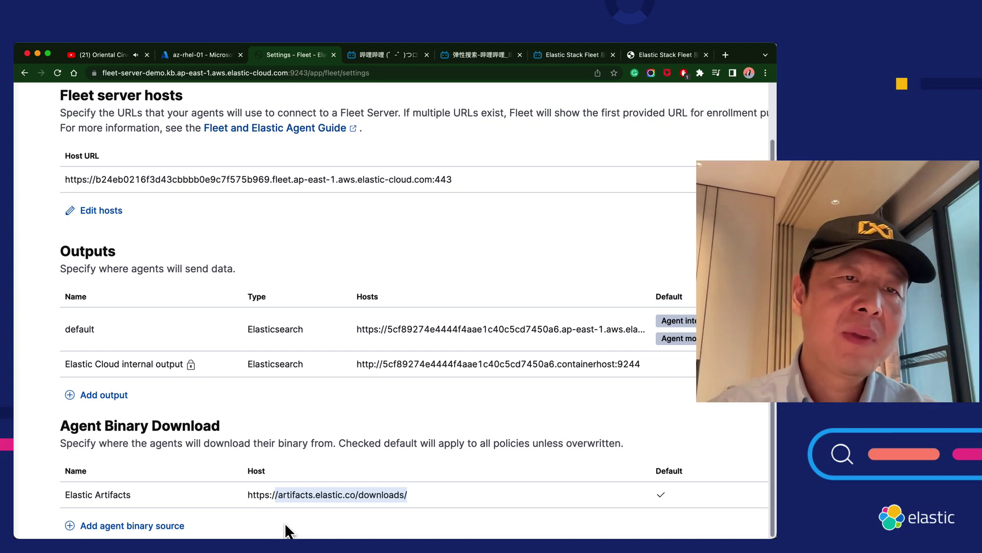
Review the Fleet server hosts and Outputs sections again, and highlight the Agent Binary Download section with its Elastic Artifacts entry.
scroll(285, 524, "up", 5)
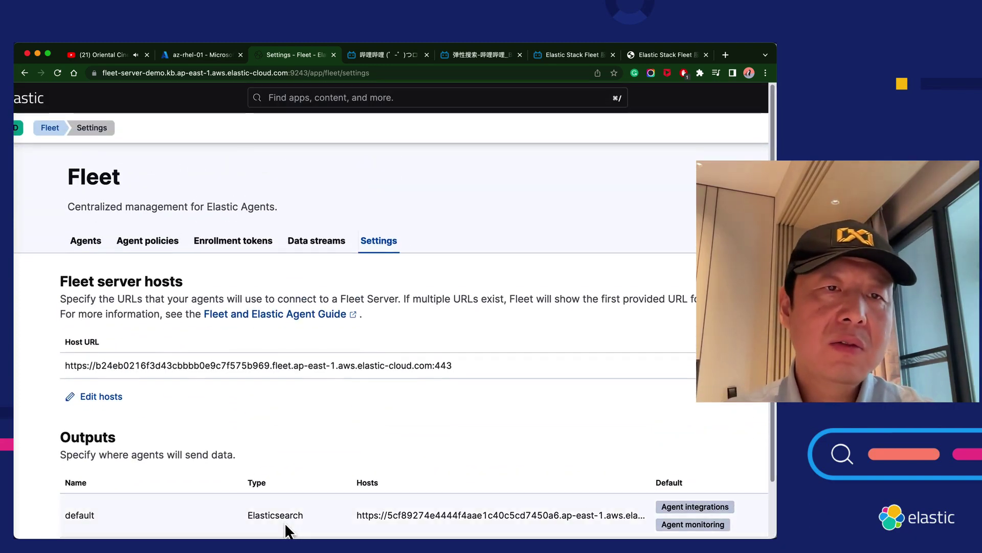
scroll(285, 522, "down", 3)
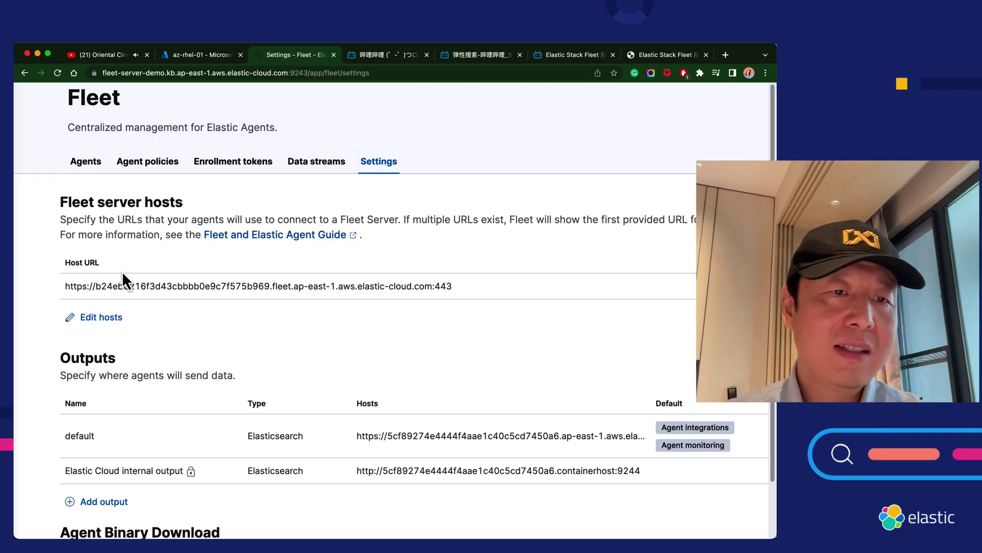
scroll(198, 333, "down", 1)
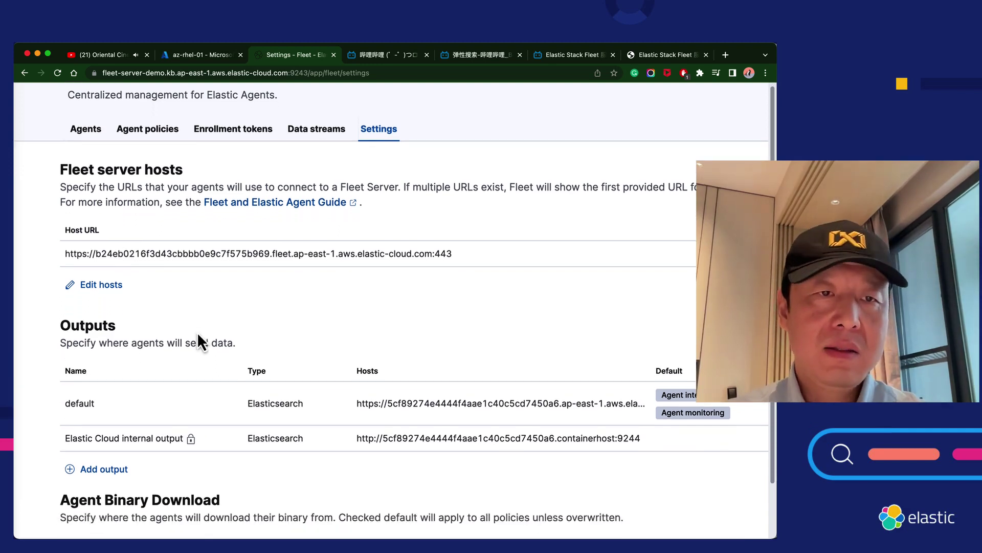
scroll(197, 332, "down", 2)
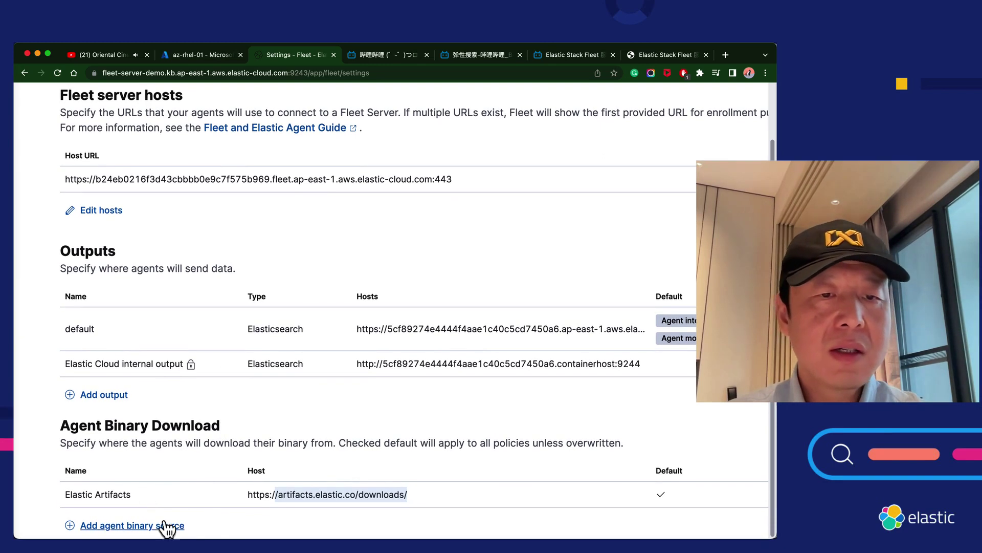
left_click_drag(70, 423, 197, 506)
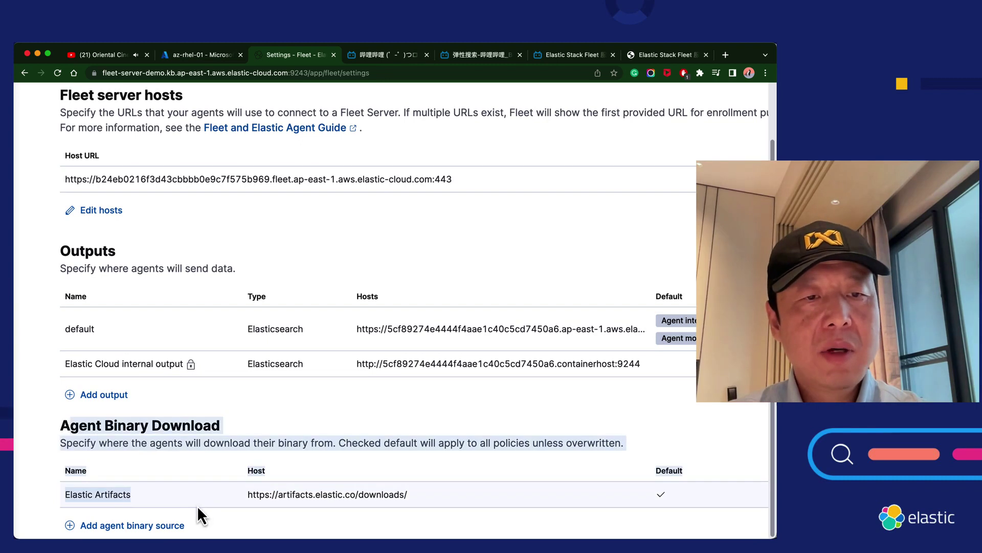
left_click_drag(104, 425, 176, 428)
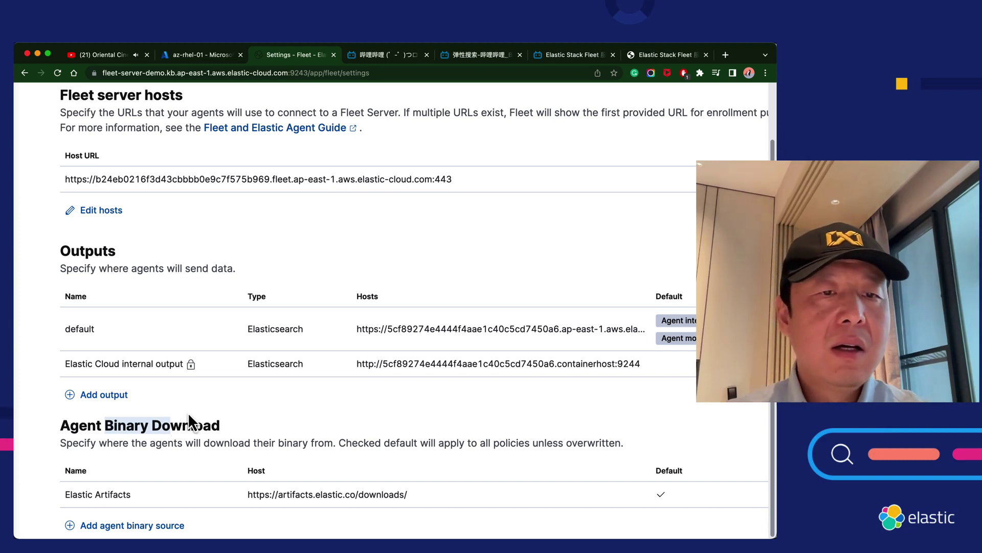
Show Fleet's list of data streams.
scroll(197, 411, "up", 5)
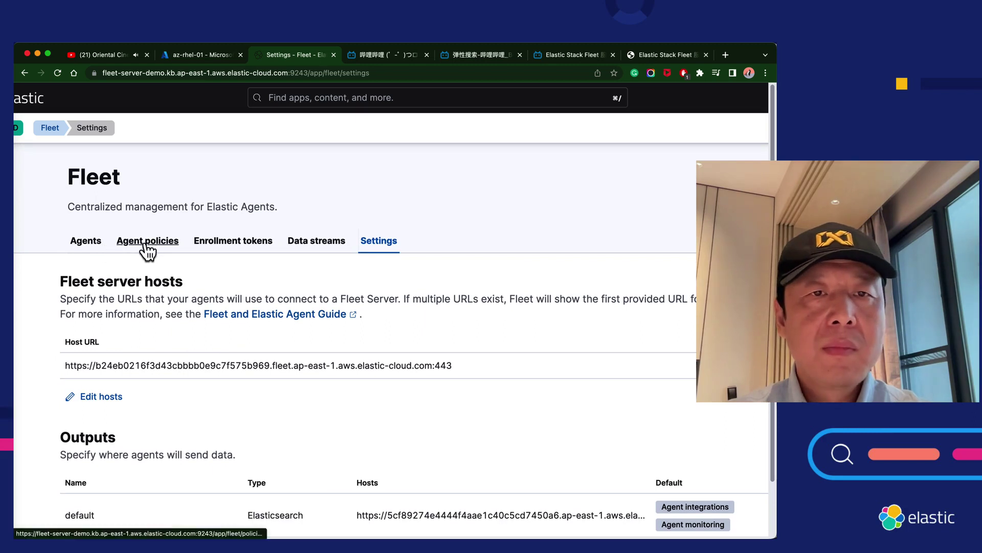
left_click(305, 248)
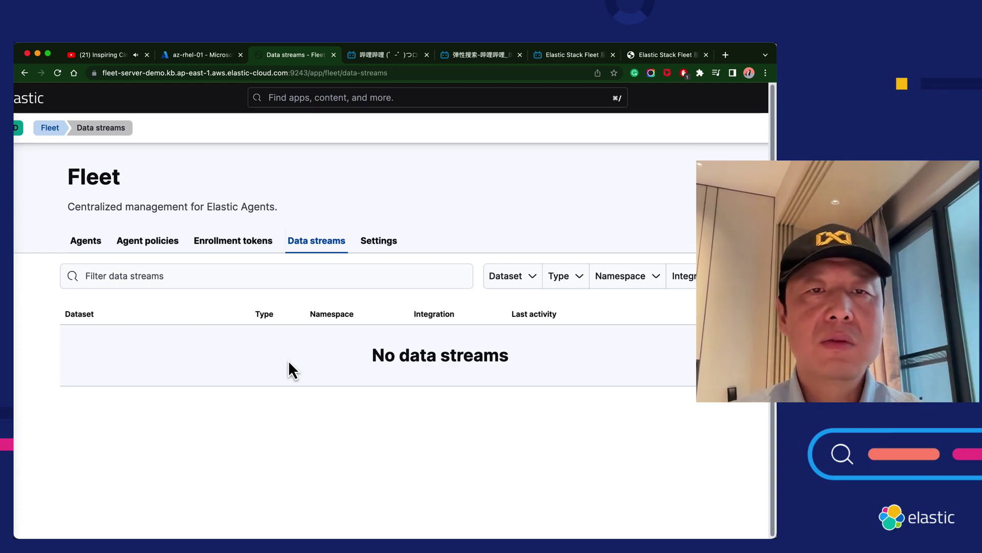
Show Fleet's enrollment tokens, view the form for creating an enrollment token, and close it without creating one.
left_click(228, 247)
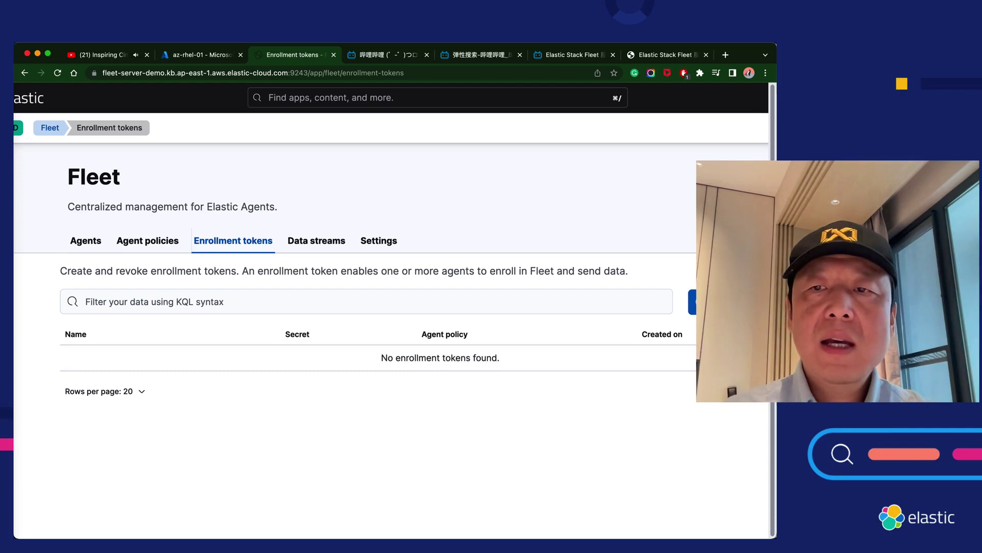
left_click(714, 301)
left_click(484, 371)
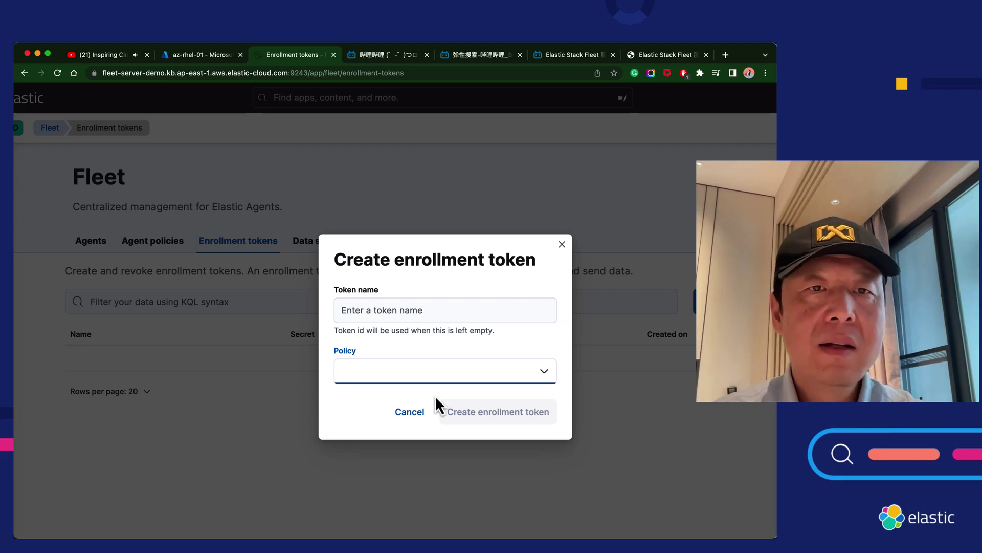
left_click(409, 412)
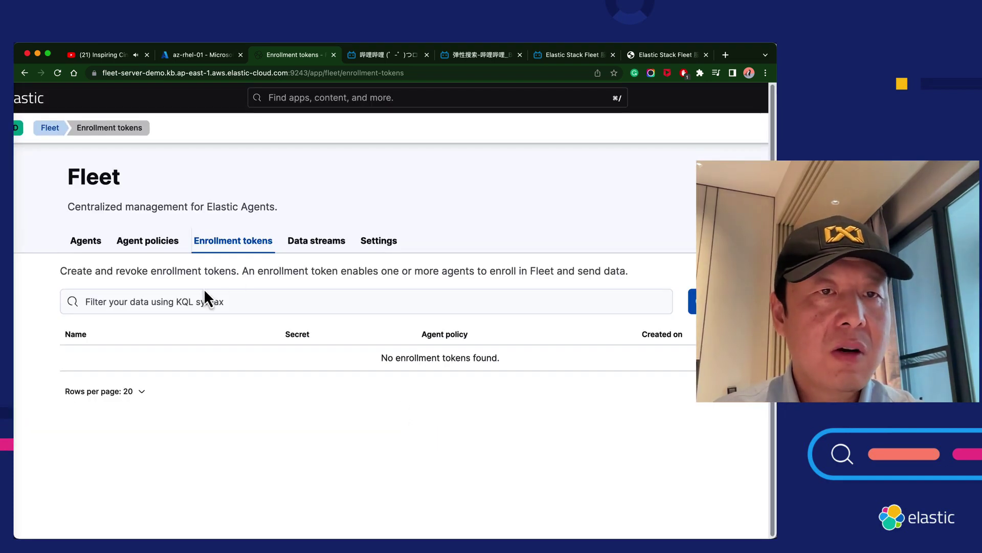
View the integrations of the Elastic Cloud agent policy and return to the list of agent policies.
left_click(148, 249)
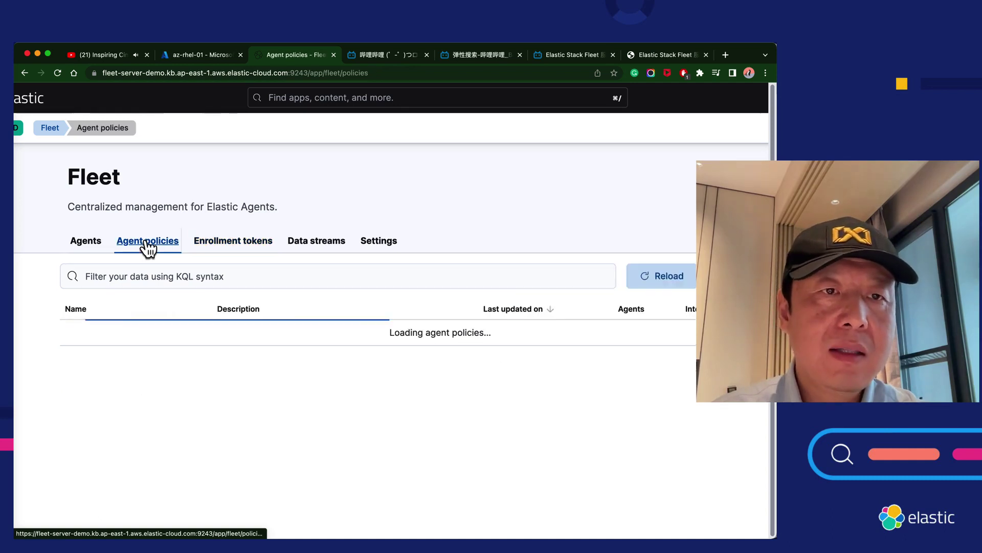
scroll(162, 379, "down", 1)
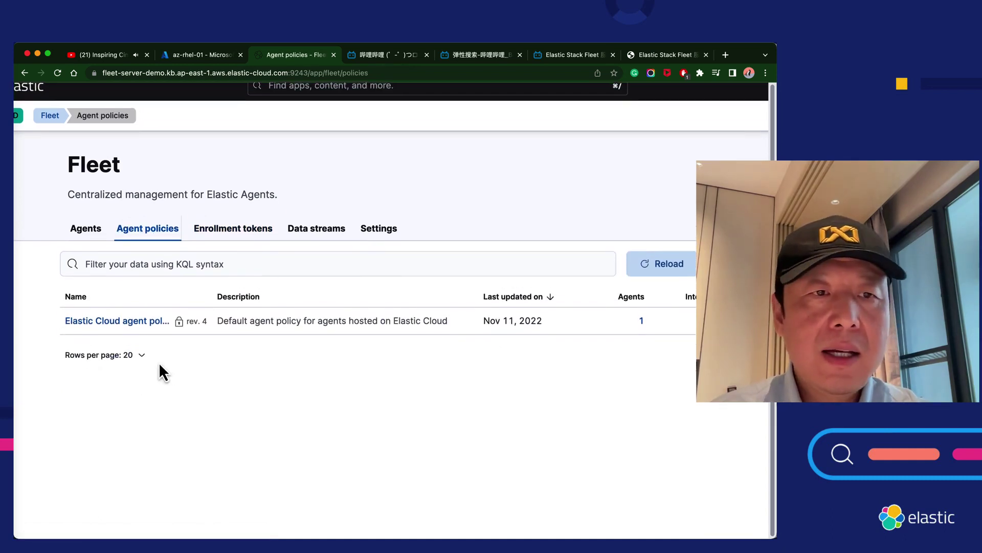
left_click(122, 323)
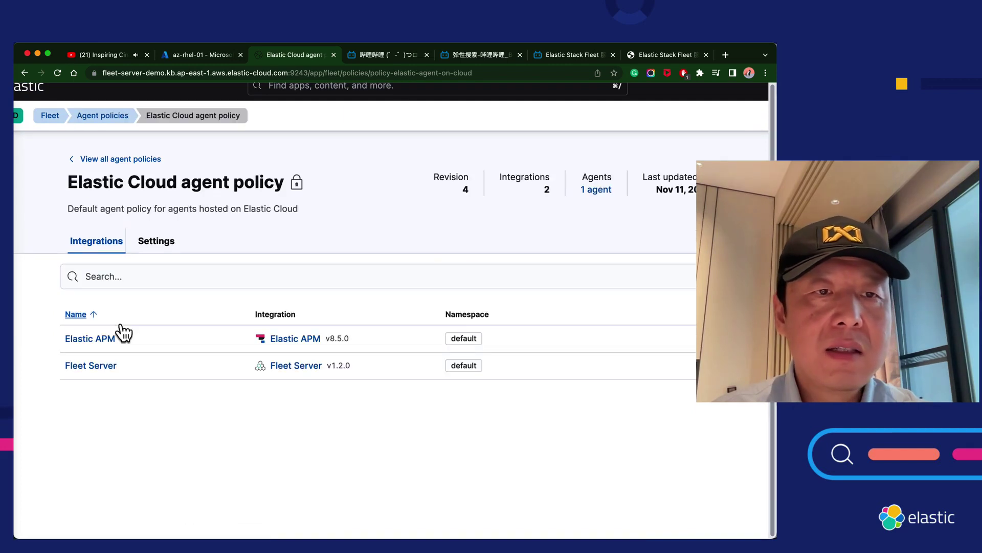
left_click(72, 159)
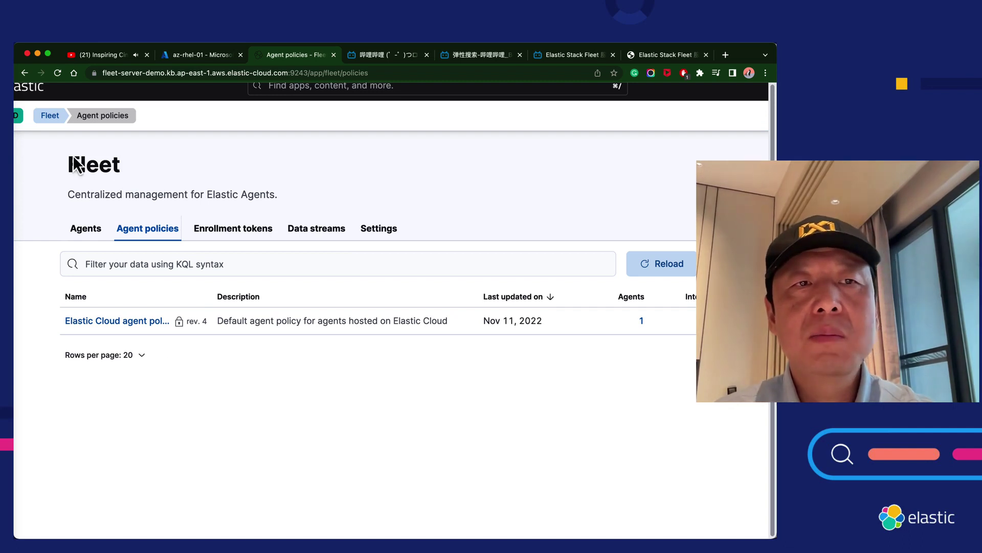
Highlight the Fleet heading and the words "Elastic Agents" in the description below it.
left_click_drag(64, 160, 122, 167)
scroll(134, 170, "down", 5)
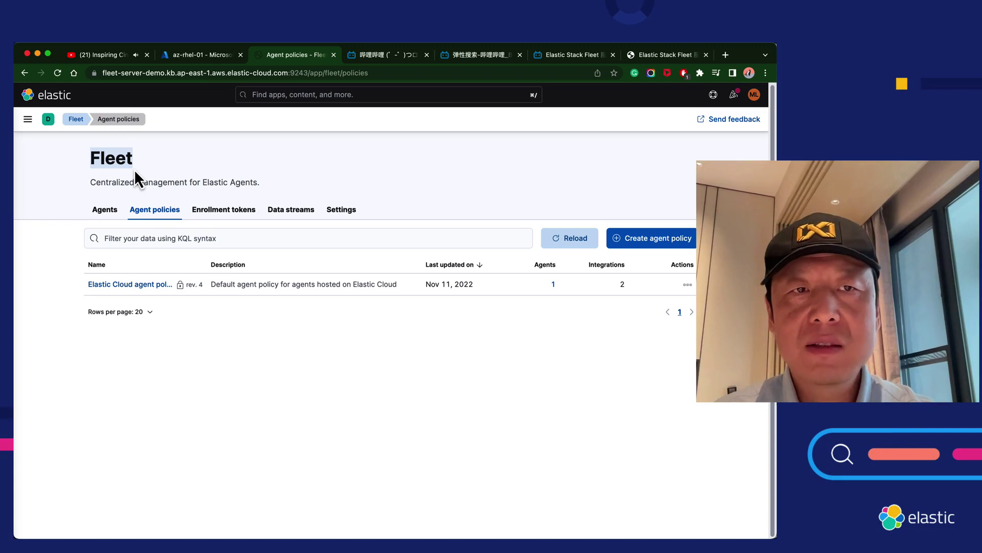
scroll(134, 170, "up", 5)
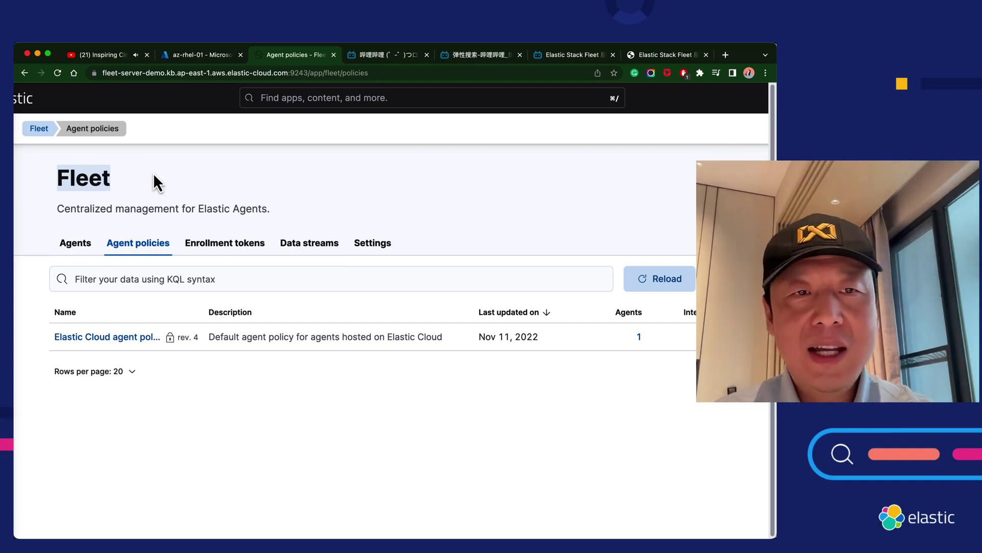
left_click_drag(199, 211, 271, 213)
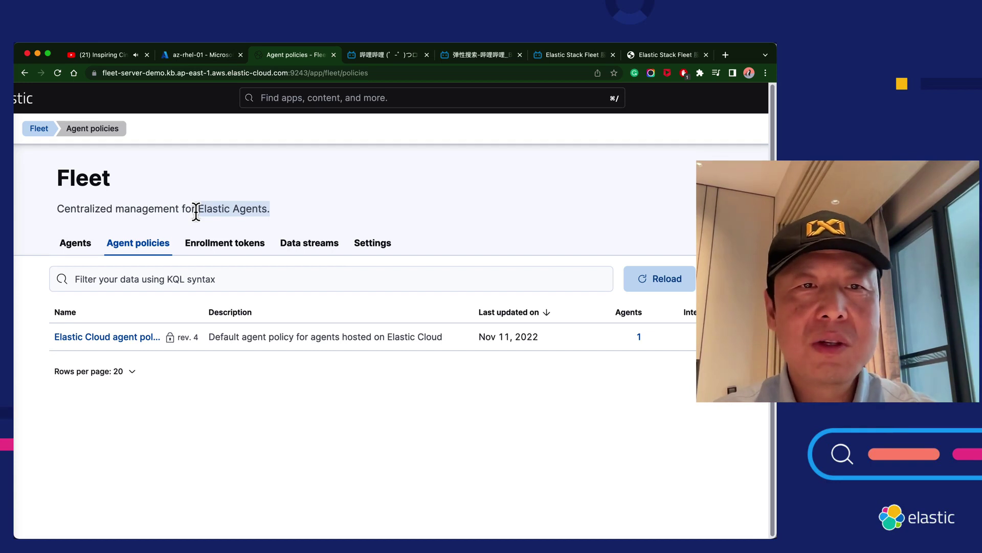
double_click(271, 211)
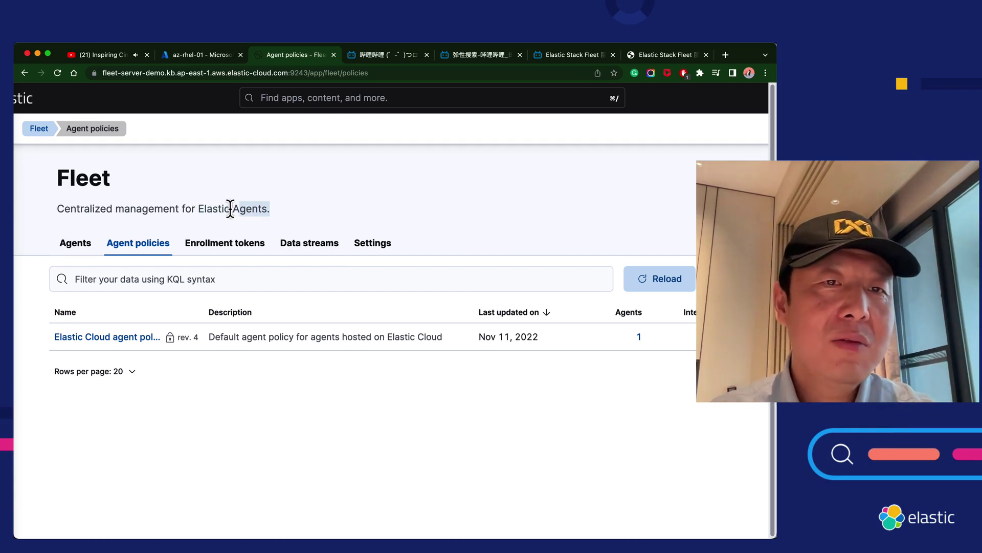
left_click_drag(231, 208, 195, 207)
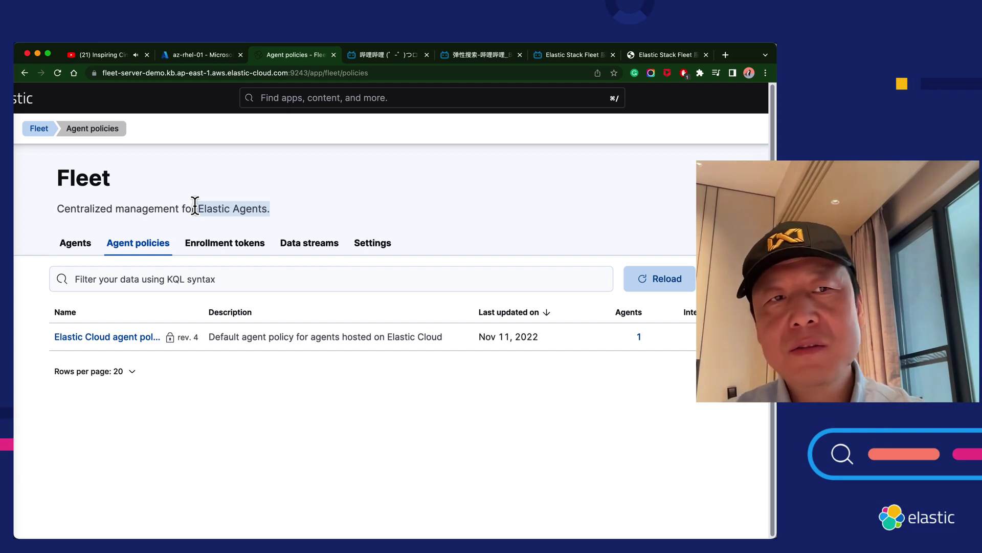
Show Fleet's list of agents.
left_click(77, 248)
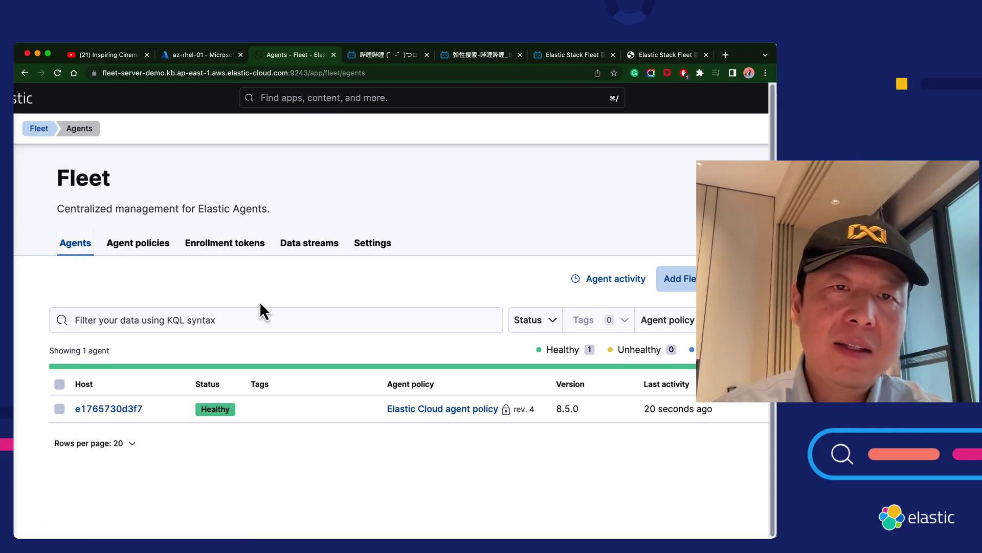
scroll(260, 307, "down", 1)
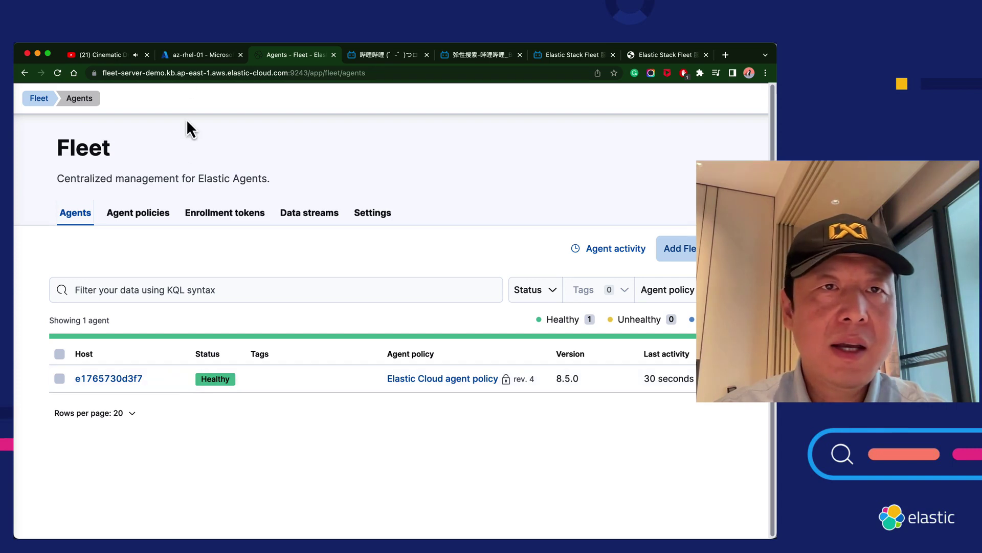
Switch to the Azure portal, review the overview of the az-rhel-01 virtual machine, and return to Fleet in Kibana.
left_click(185, 55)
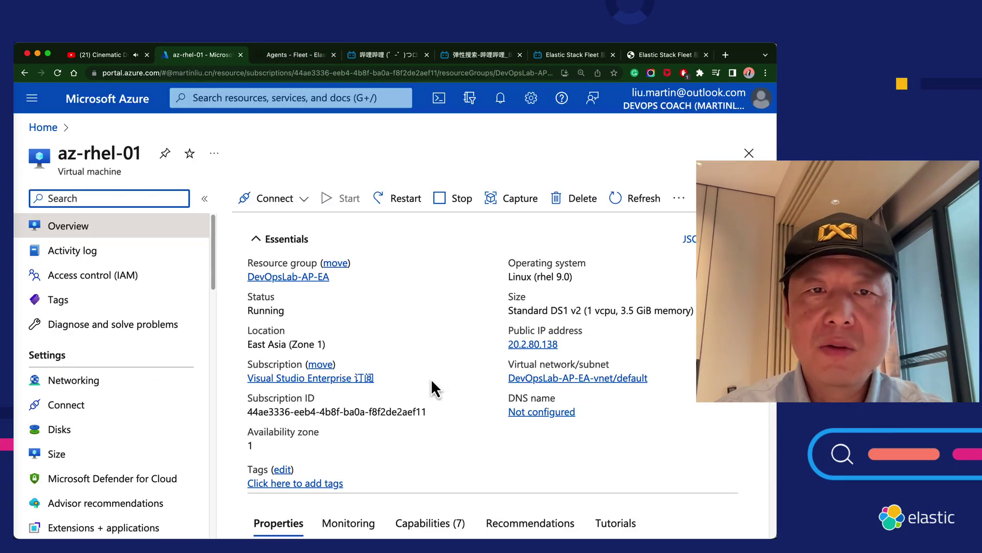
scroll(430, 379, "down", 5)
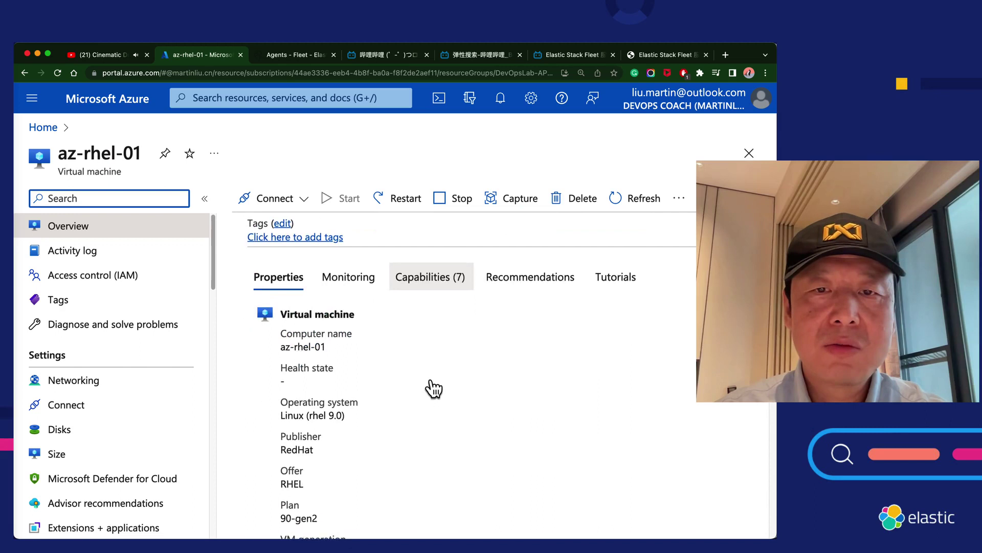
scroll(432, 381, "up", 5)
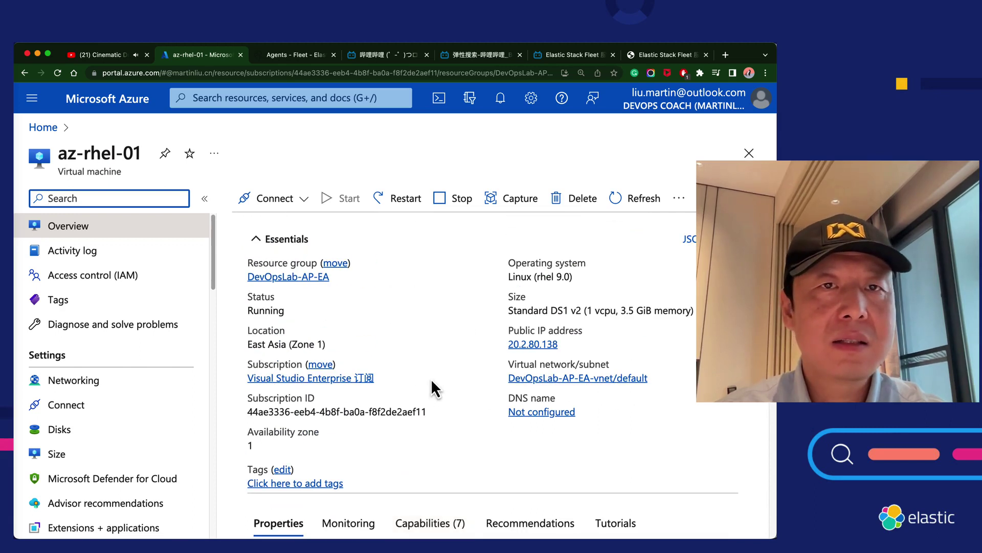
left_click(290, 55)
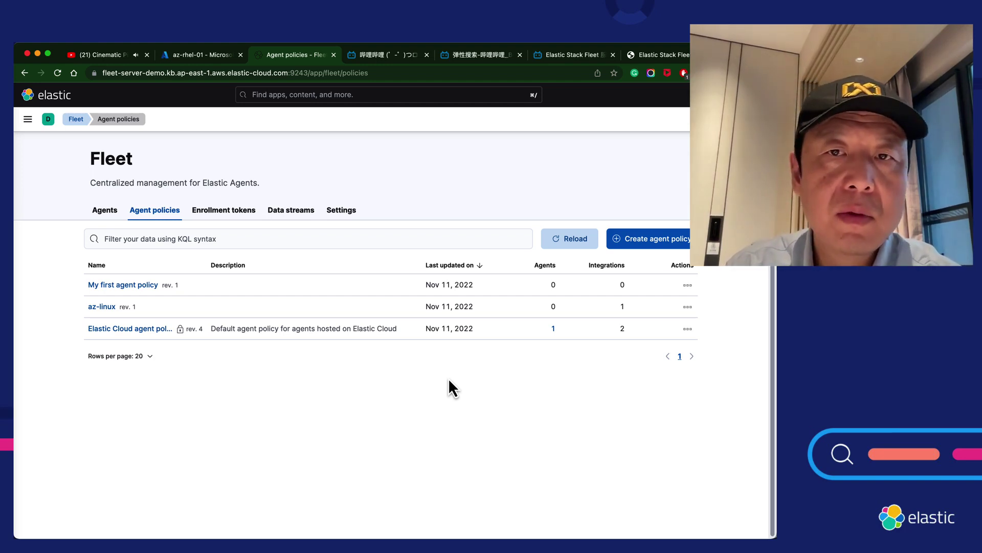
Start a new agent policy and name it test-linux.
left_click(649, 242)
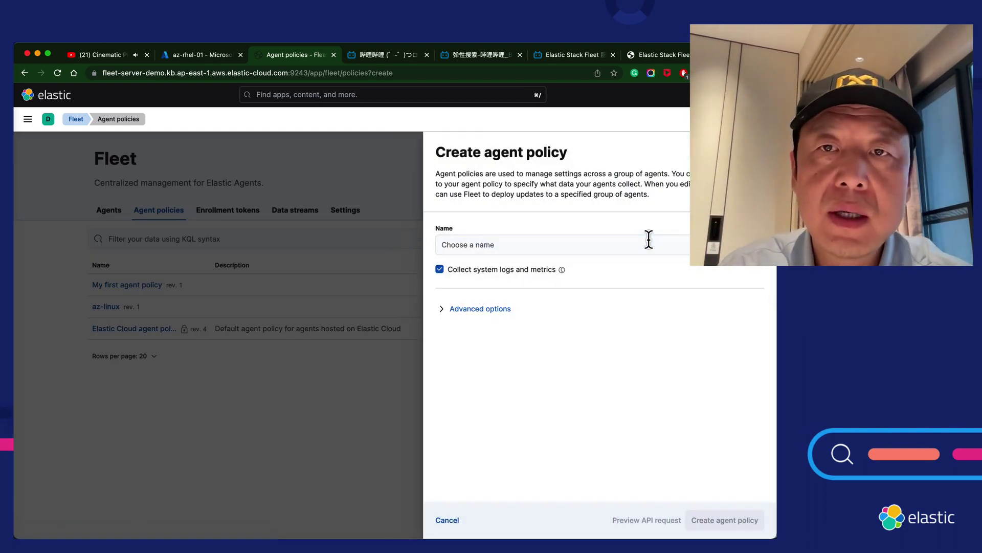
left_click(520, 244)
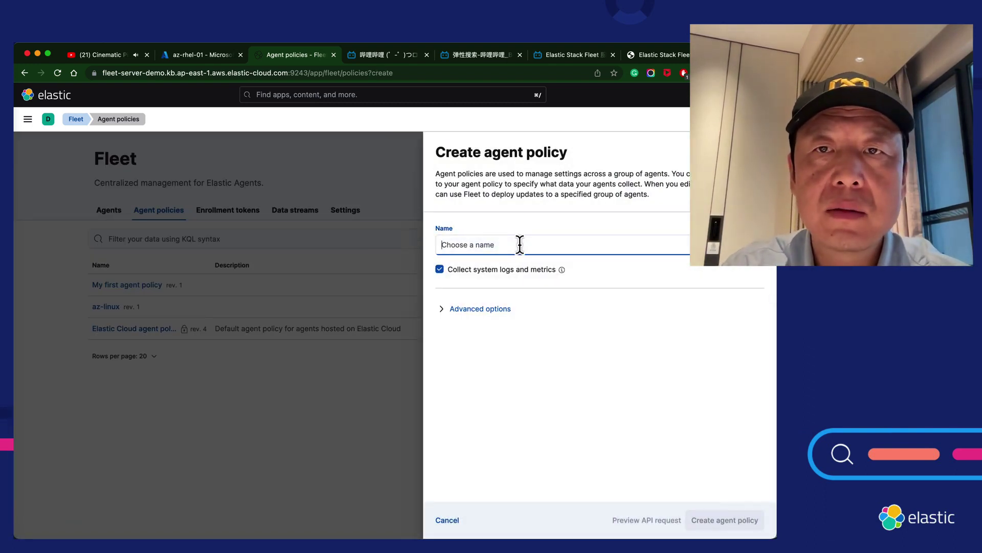
type("test-")
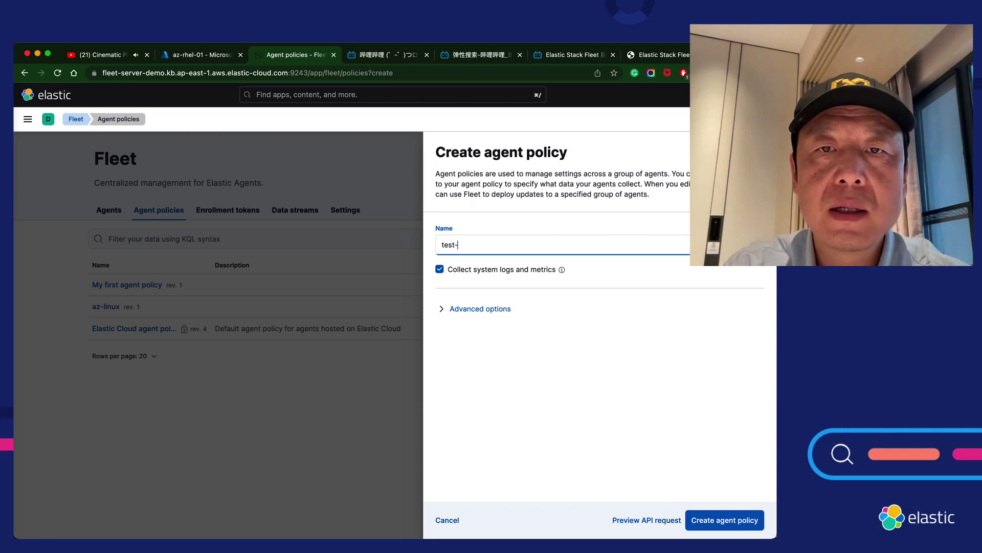
type("poli")
key("BackSpace")
key("BackSpace")
key("BackSpace")
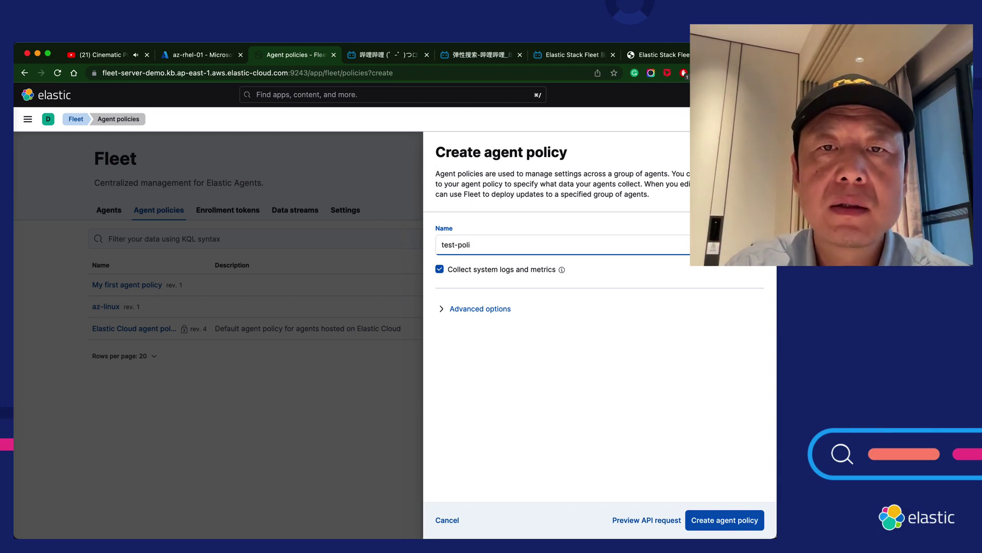
key("BackSpace")
key("BackSpace")
type("linux")
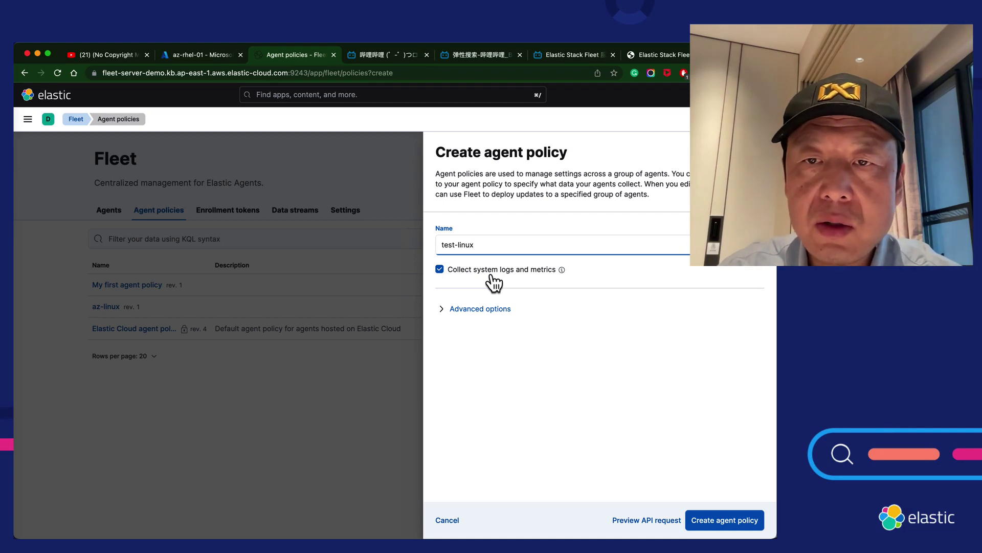
Expand the new policy's advanced options and examine the Description and Default namespace settings.
left_click(440, 309)
scroll(487, 380, "down", 1)
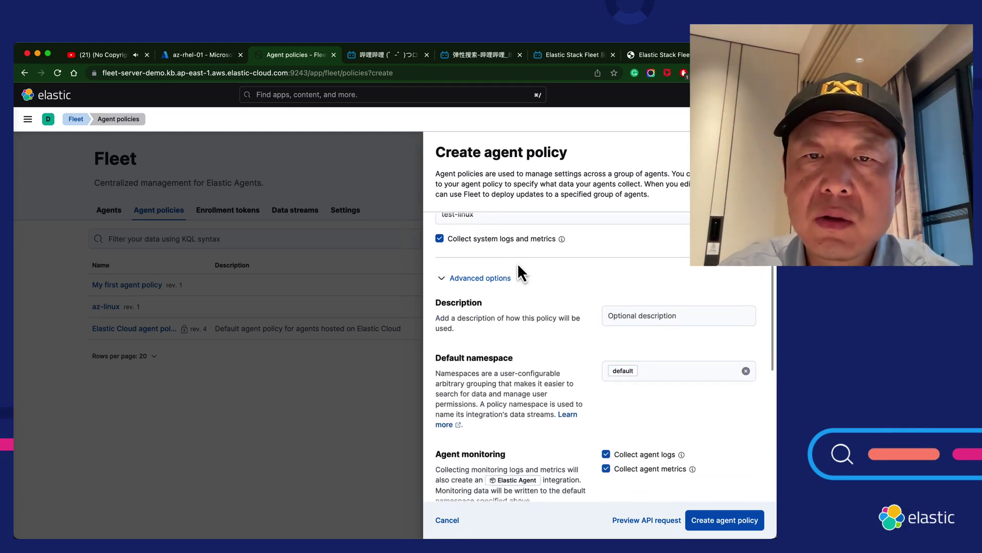
scroll(517, 263, "up", 1)
scroll(637, 350, "down", 2)
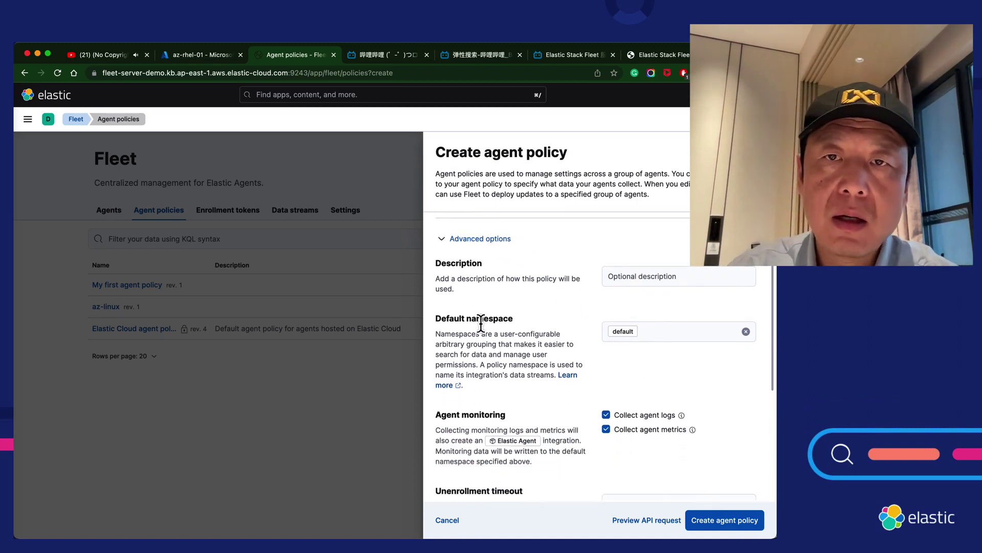
scroll(500, 347, "up", 1)
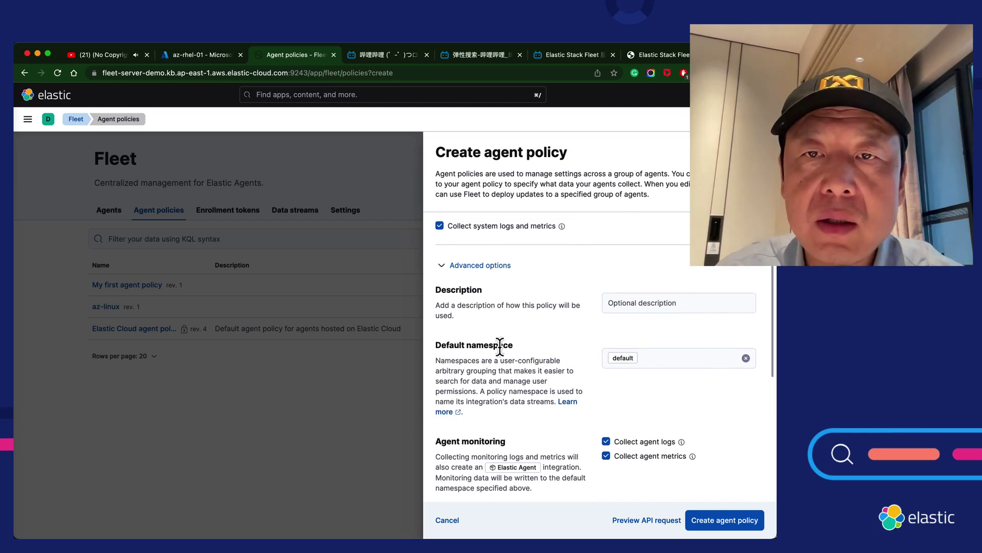
scroll(500, 346, "up", 1)
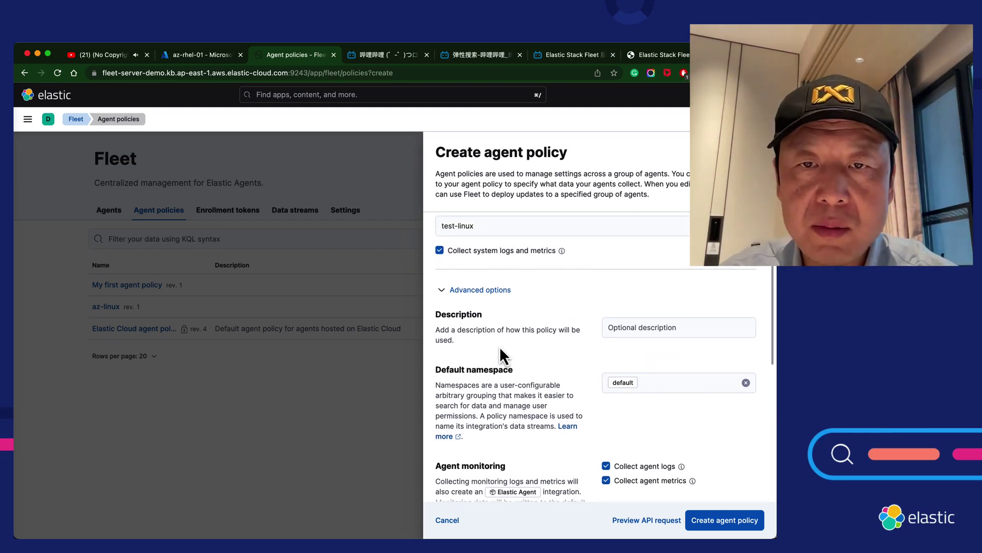
scroll(501, 349, "down", 1)
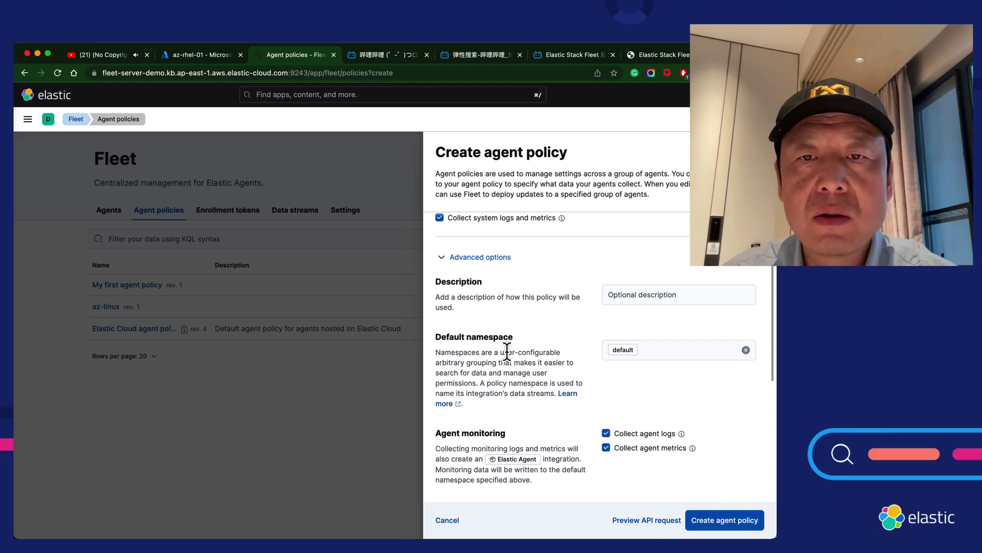
scroll(506, 351, "up", 1)
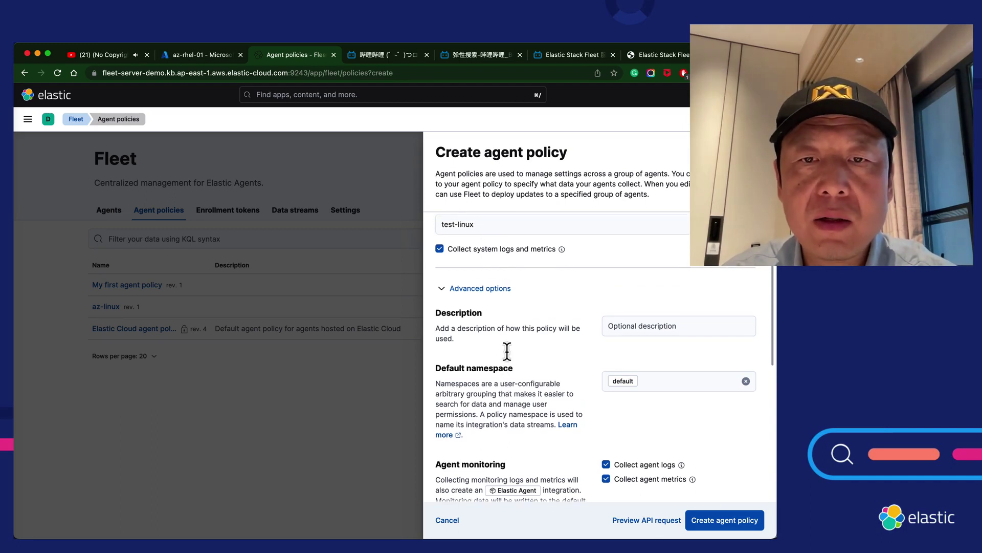
scroll(511, 268, "up", 1)
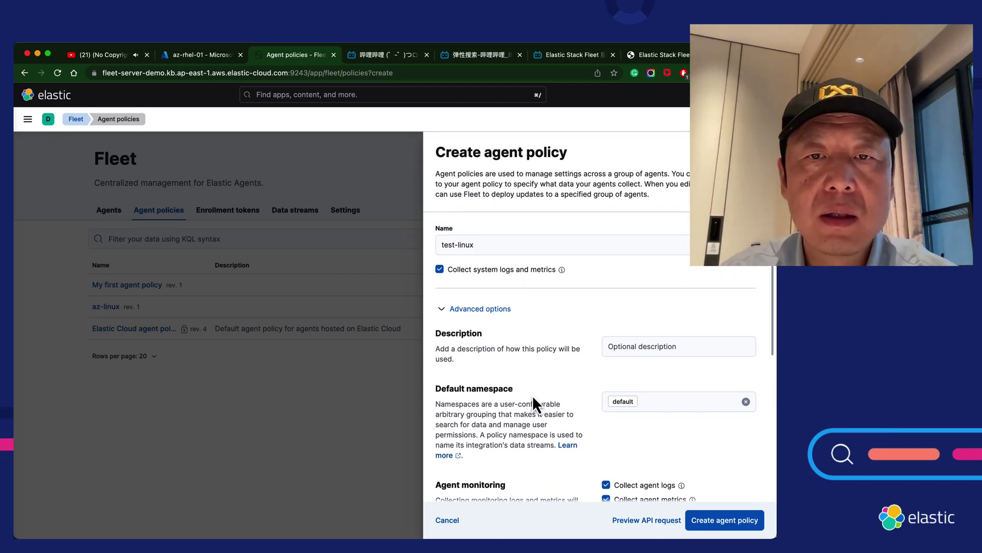
Review the new policy's Agent monitoring and output settings, and highlight the Unenrollment timeout heading.
scroll(534, 398, "down", 5)
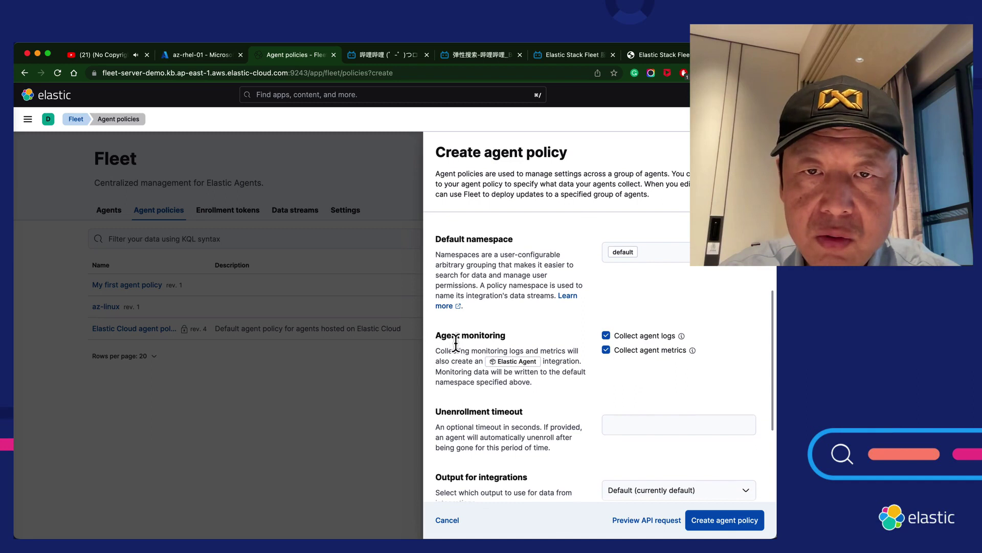
scroll(509, 339, "down", 2)
scroll(508, 337, "down", 1)
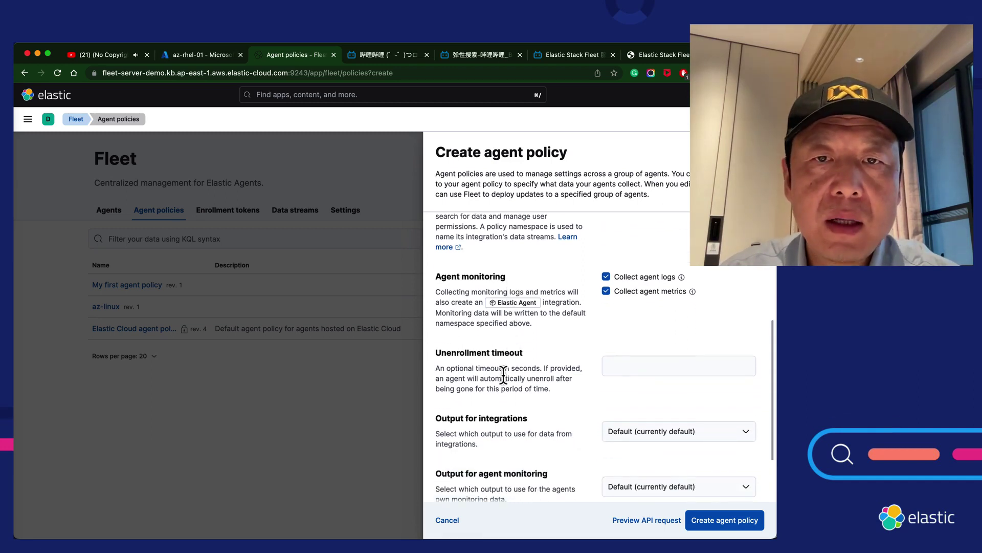
scroll(468, 370, "down", 2)
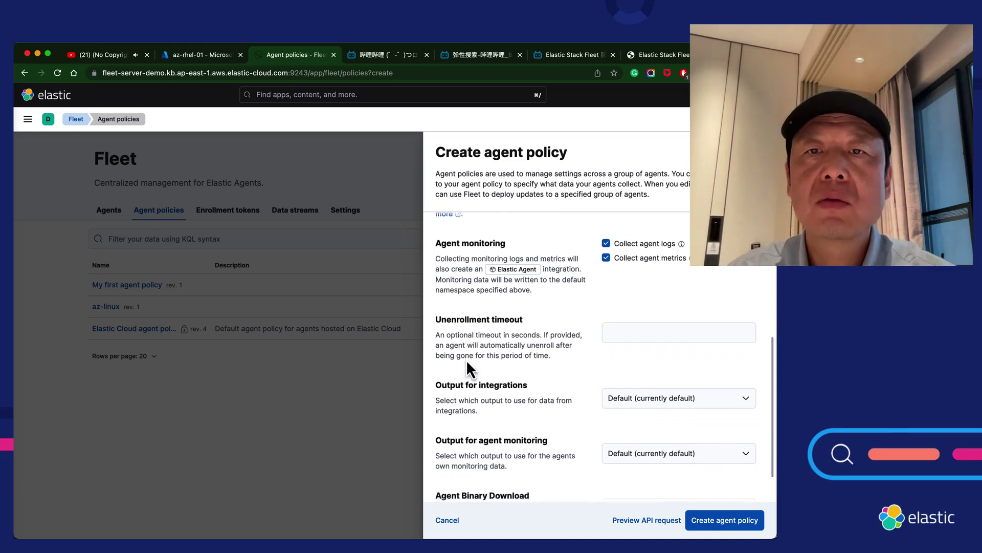
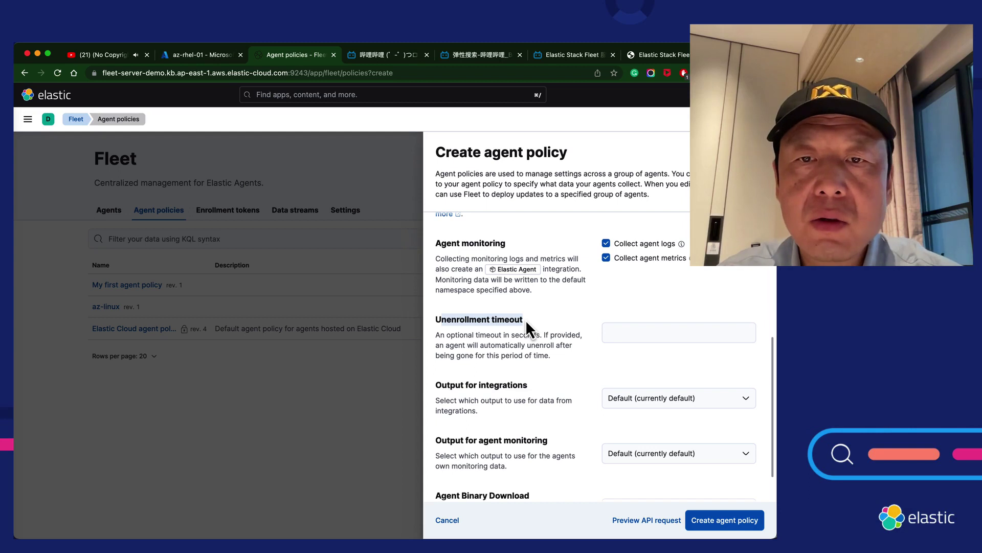
scroll(526, 320, "up", 1)
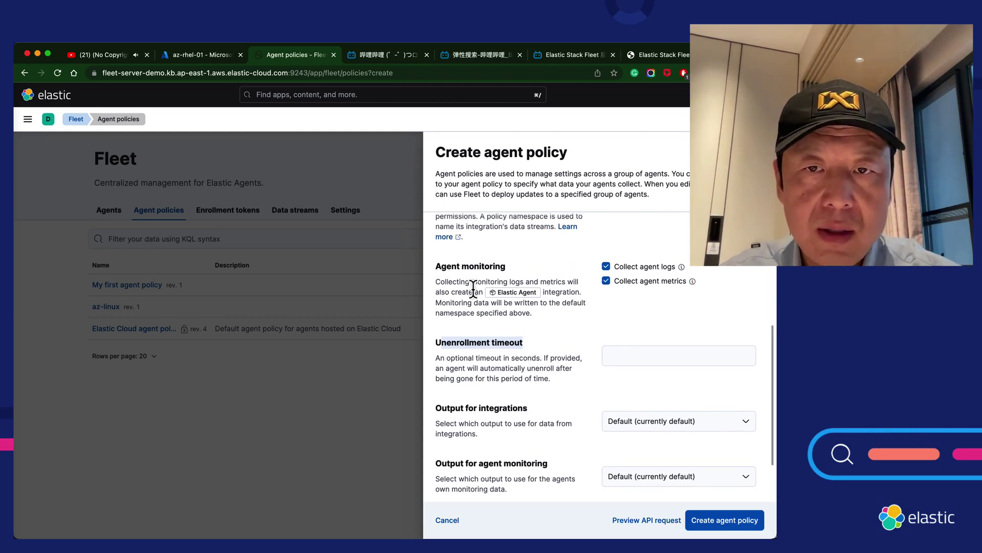
Examine the Unenrollment timeout and output settings of the new policy, including the choices offered for Output for integrations.
double_click(515, 343)
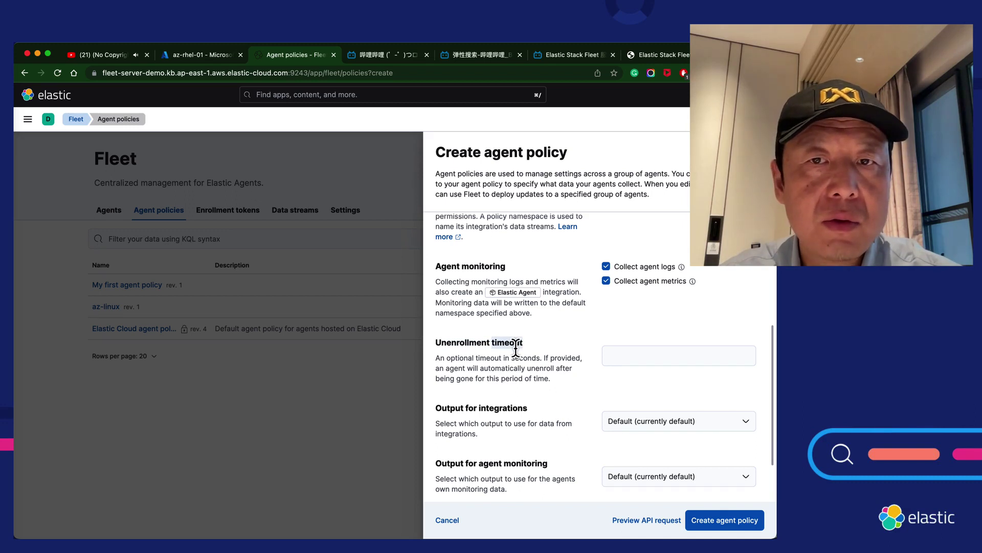
scroll(516, 348, "down", 1)
scroll(515, 348, "up", 1)
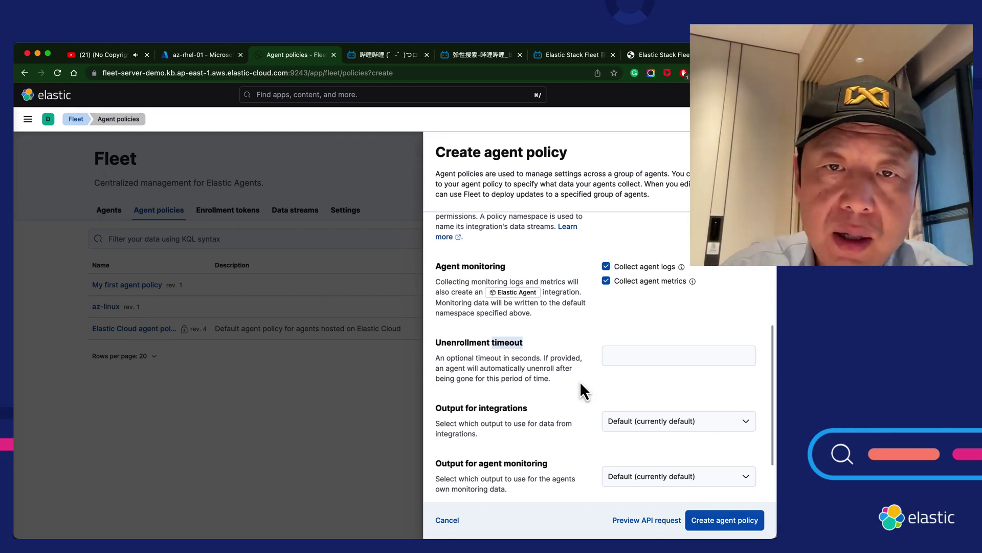
scroll(581, 385, "down", 3)
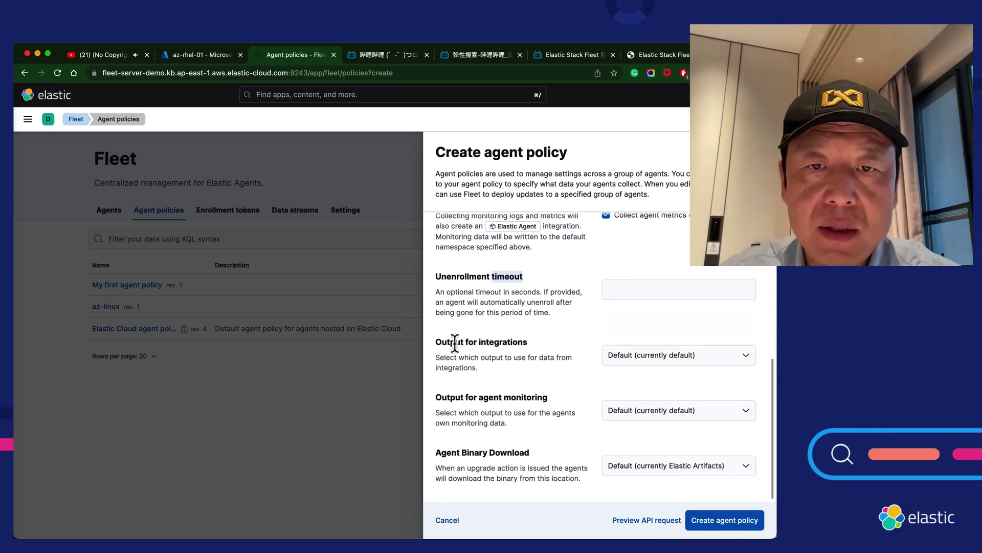
left_click_drag(439, 342, 503, 342)
left_click_drag(447, 398, 517, 397)
left_click(742, 355)
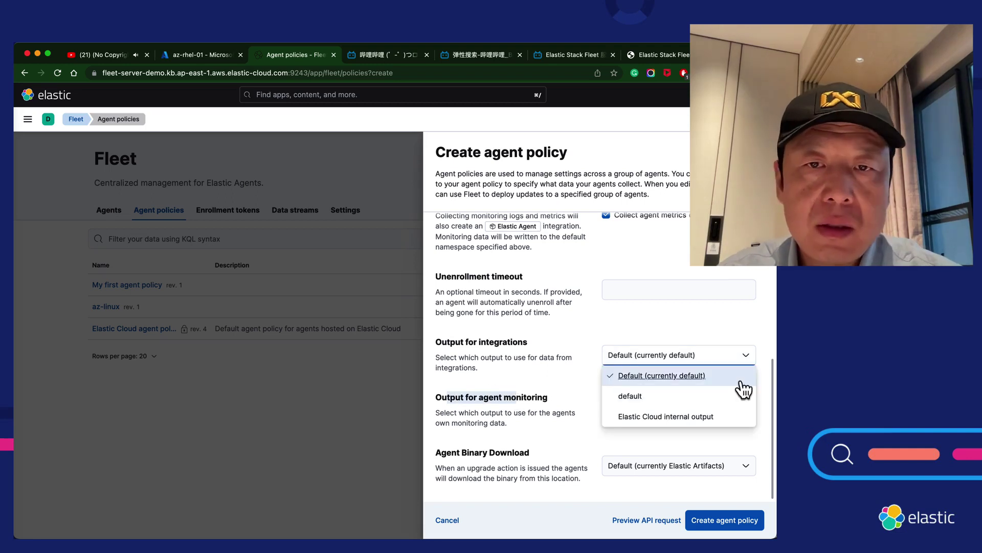
left_click(737, 353)
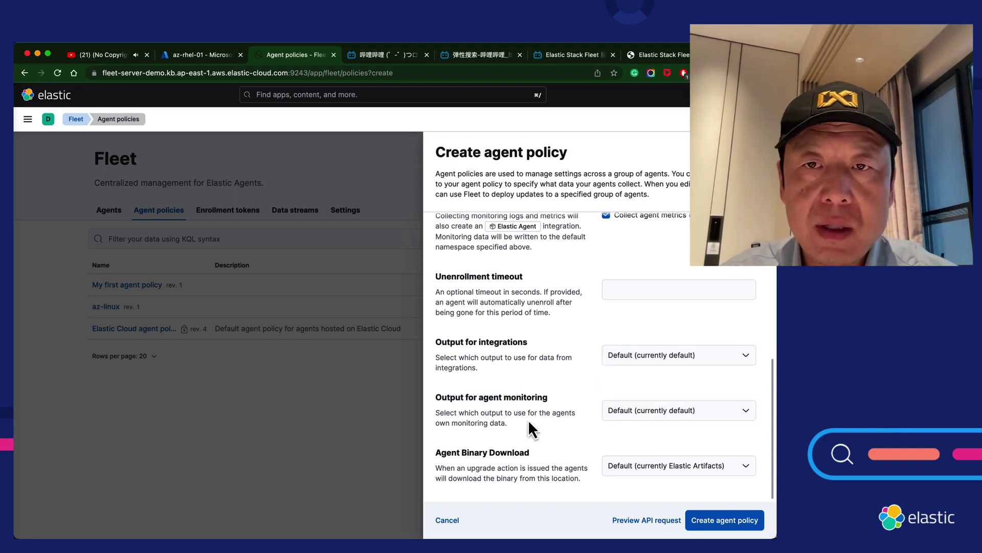
Review the settings once more and create the test-linux agent policy.
scroll(516, 427, "up", 10)
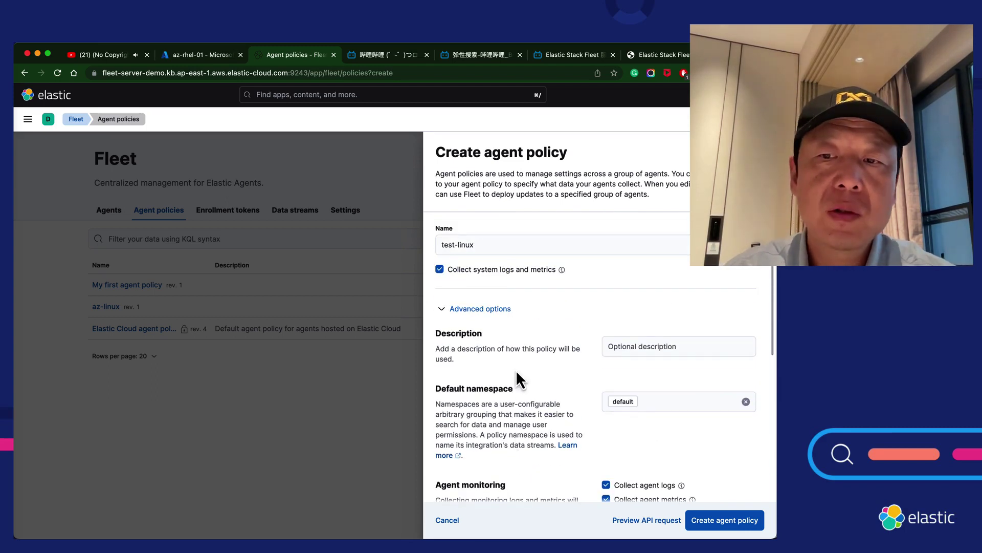
scroll(515, 370, "down", 10)
left_click(706, 518)
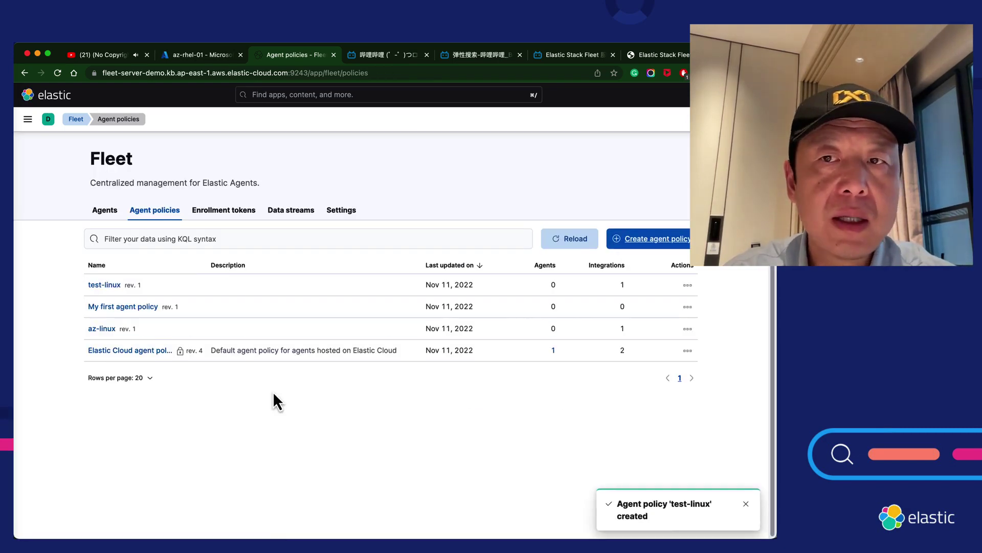
Open the test-linux policy, start adding an agent to it, and look over the enrollment and installation instructions.
left_click(104, 285)
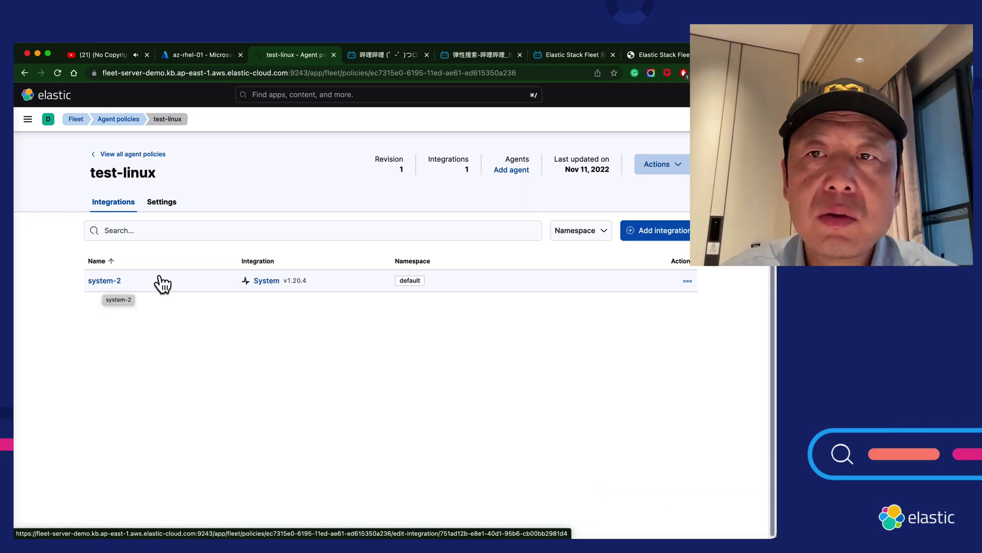
left_click(506, 175)
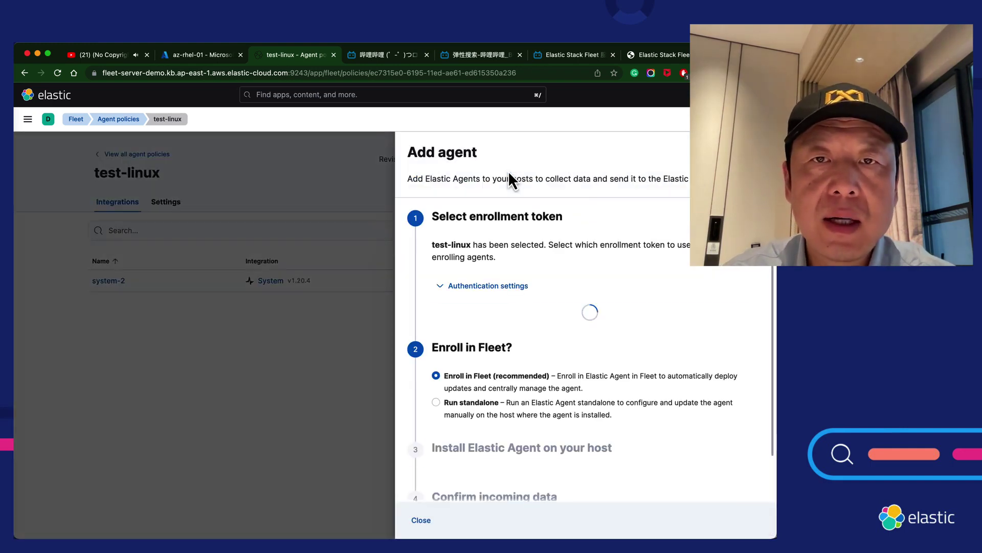
scroll(527, 354, "down", 2)
scroll(527, 354, "up", 2)
scroll(528, 354, "down", 4)
scroll(527, 354, "up", 2)
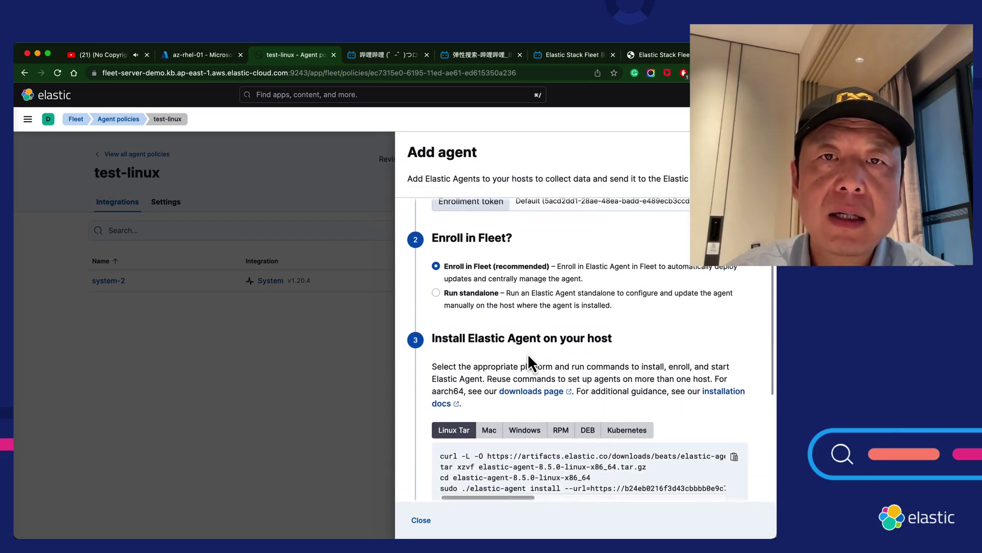
scroll(528, 357, "up", 2)
scroll(529, 356, "down", 2)
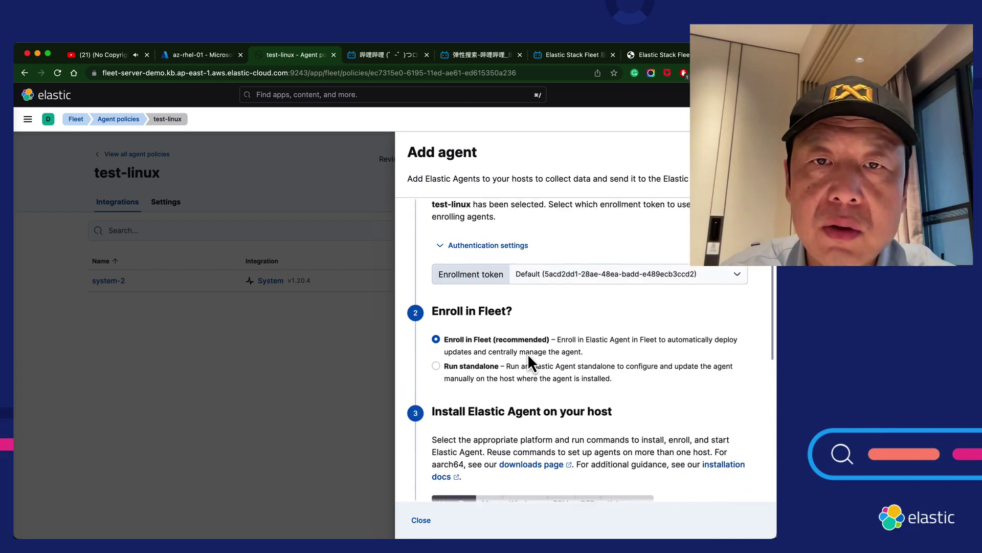
scroll(528, 357, "up", 2)
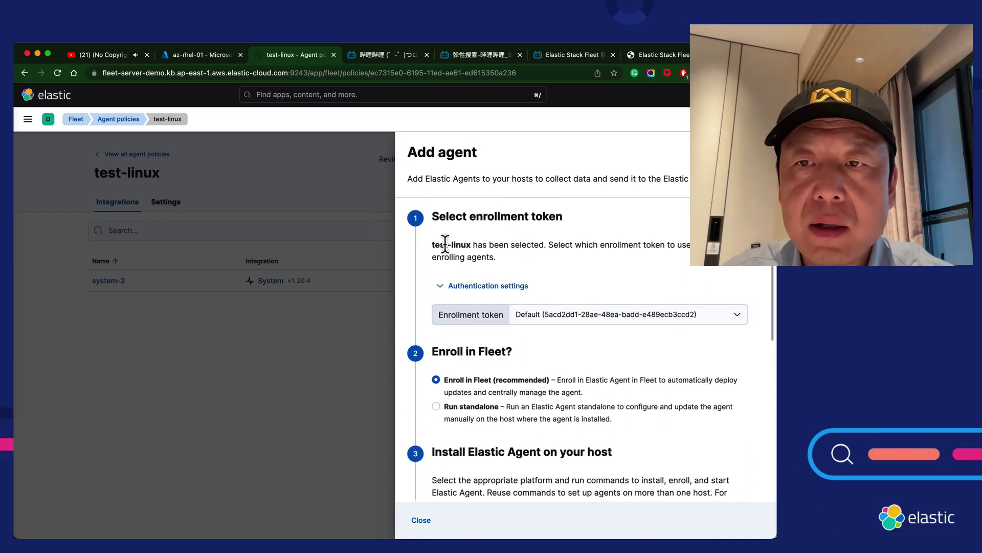
Examine the Authentication settings and the available enrollment tokens for the test-linux policy, keeping the default token.
left_click(439, 288)
left_click(438, 287)
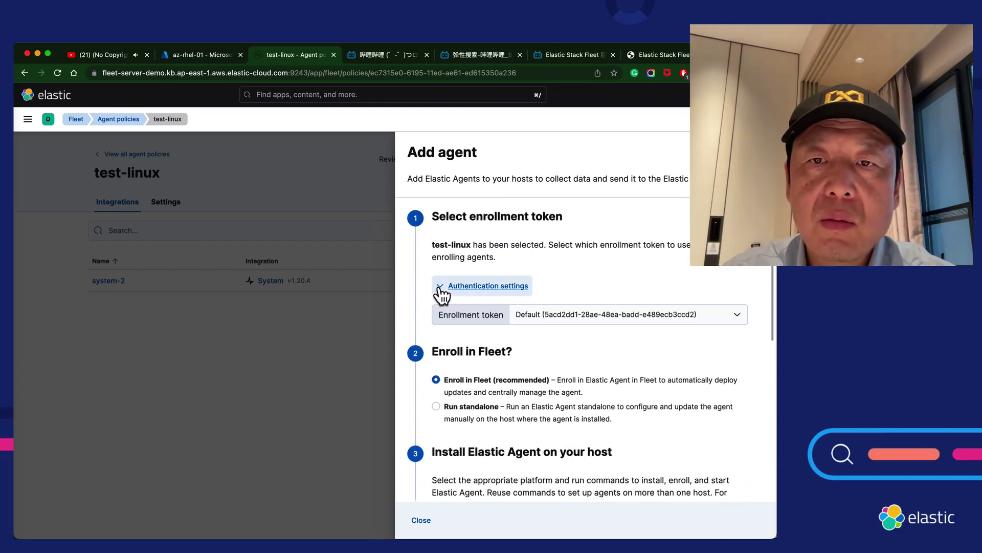
left_click(733, 315)
left_click(733, 315)
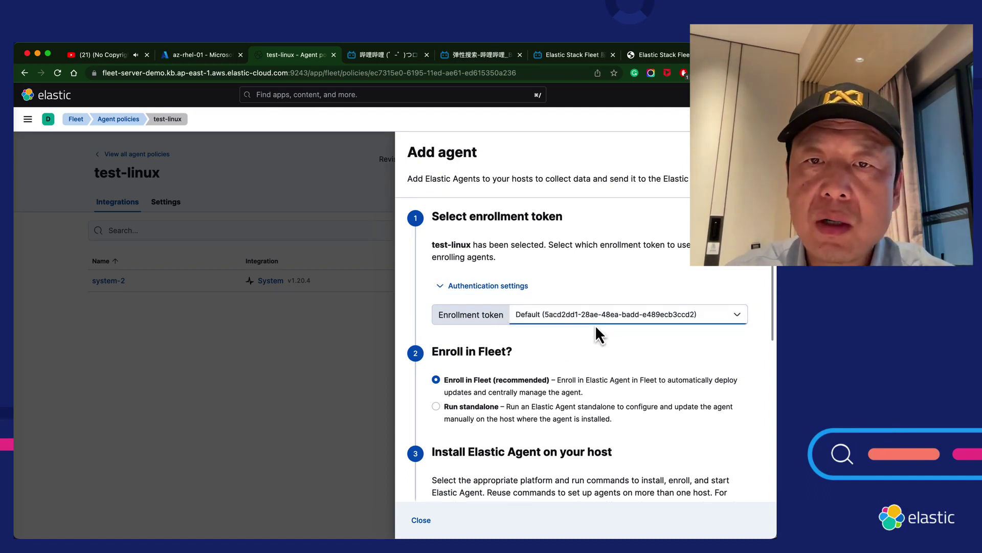
left_click(697, 314)
left_click(579, 309)
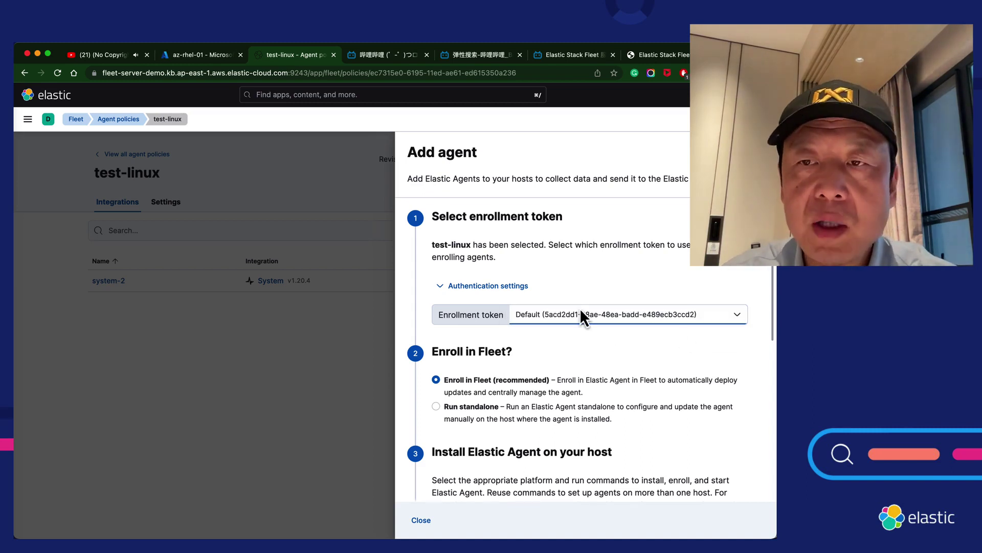
left_click(579, 315)
left_click(594, 341)
left_click(722, 318)
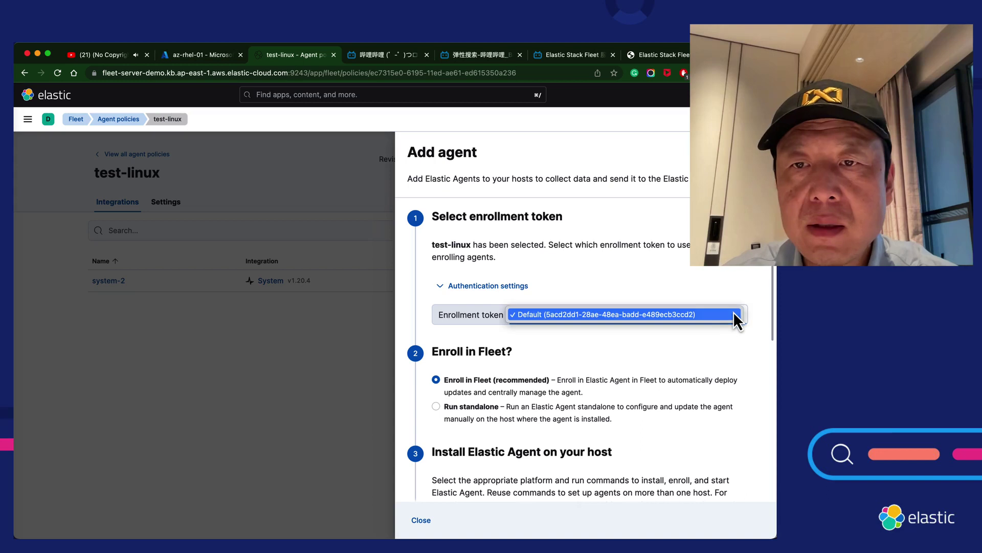
left_click(714, 354)
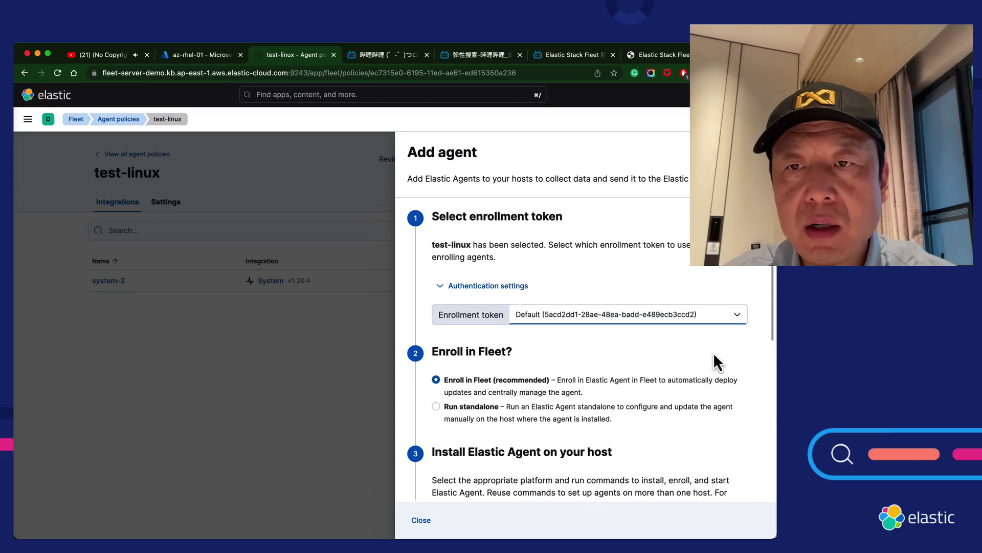
left_click(678, 313)
left_click(695, 335)
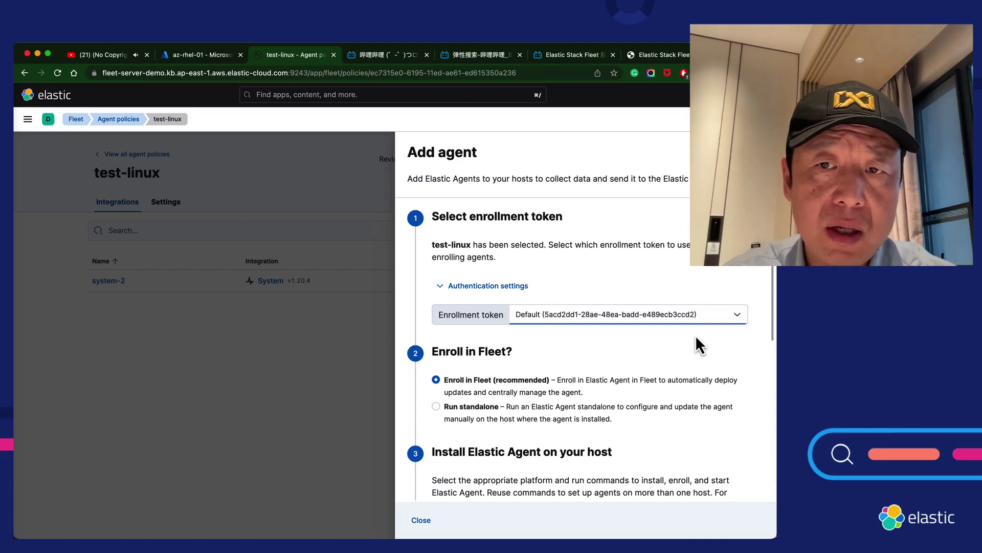
Switch the agent's enrollment option to Run standalone and examine the standalone policy configuration and installation instructions.
scroll(695, 335, "down", 1)
scroll(696, 336, "up", 1)
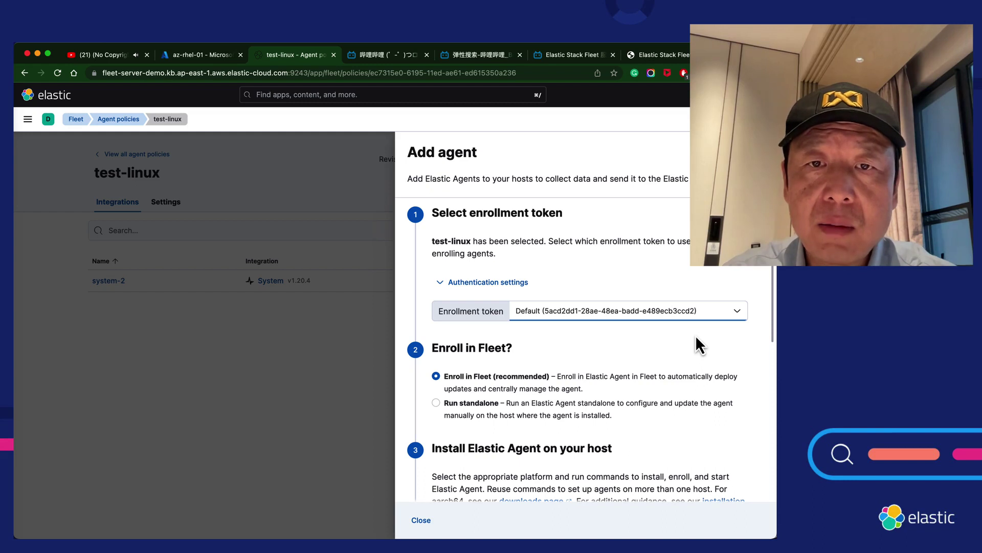
scroll(695, 335, "down", 1)
scroll(695, 335, "down", 1)
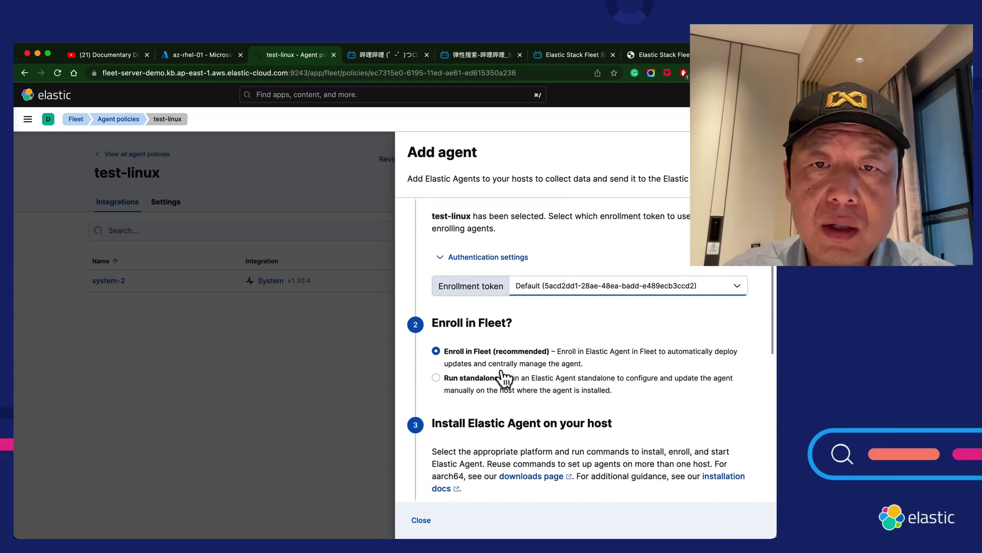
scroll(505, 379, "down", 1)
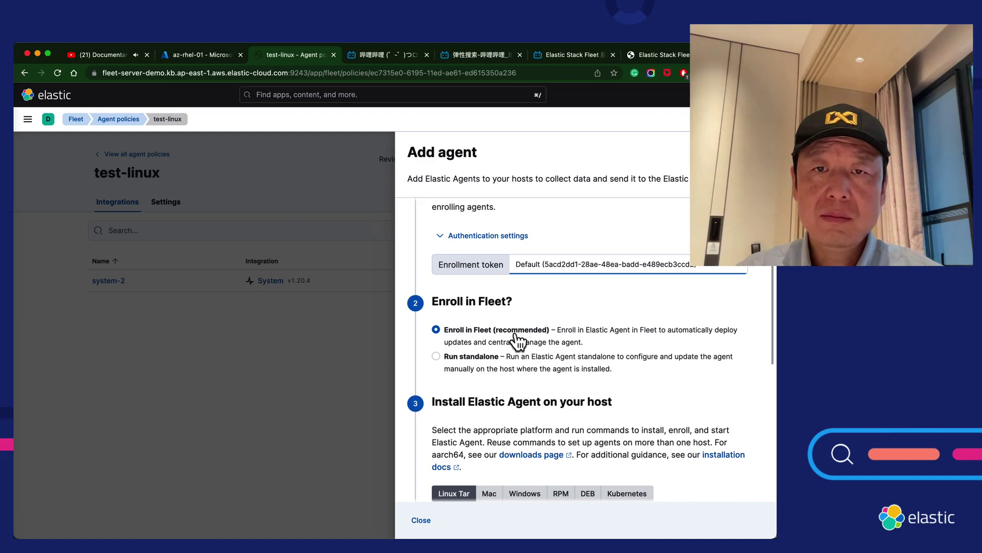
left_click(492, 362)
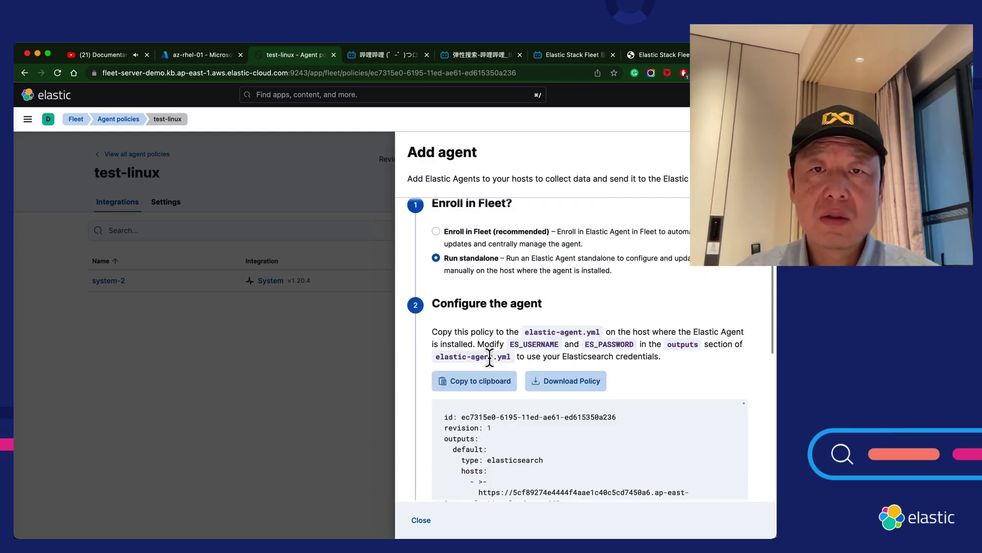
scroll(490, 361, "down", 5)
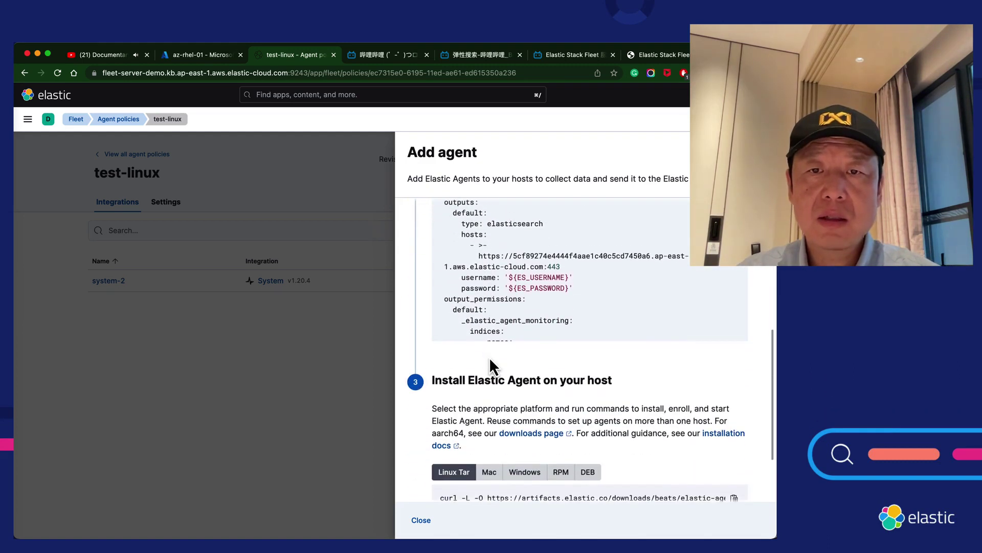
scroll(490, 366, "up", 6)
scroll(490, 363, "down", 4)
scroll(490, 357, "down", 5)
scroll(495, 459, "down", 2)
scroll(495, 459, "down", 3)
scroll(495, 459, "up", 8)
scroll(495, 459, "down", 4)
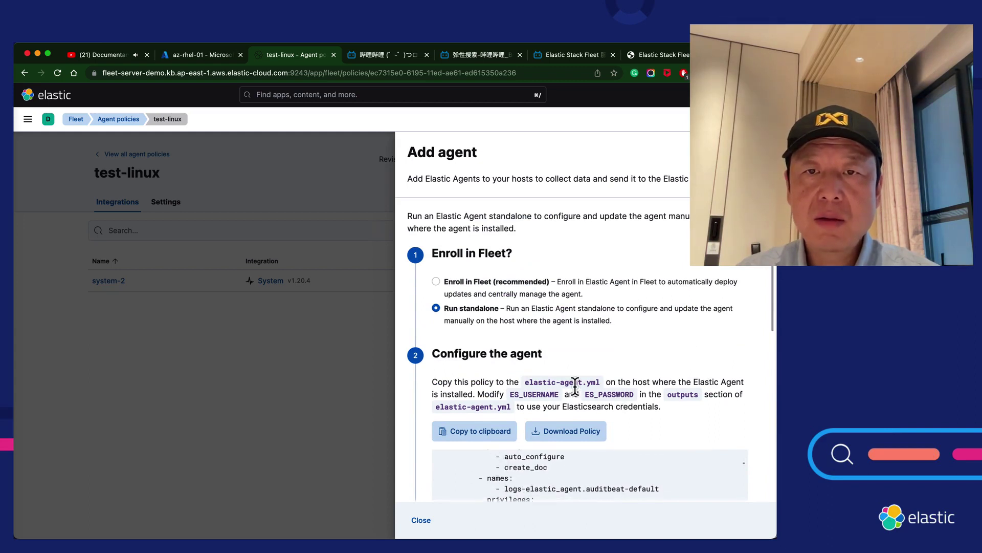
Highlight the elastic-agent.yml file name and read through the standalone policy content.
left_click_drag(522, 382, 602, 381)
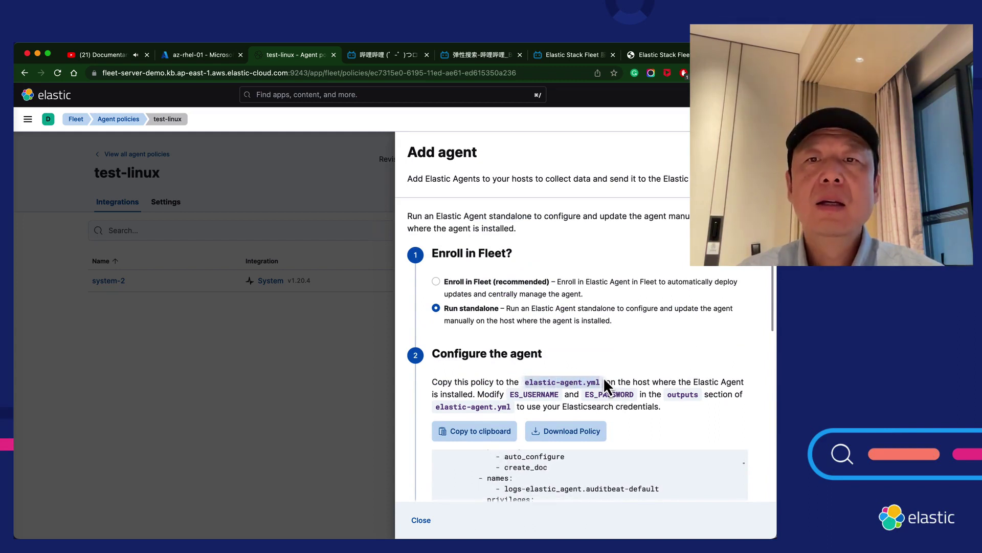
scroll(588, 404, "down", 6)
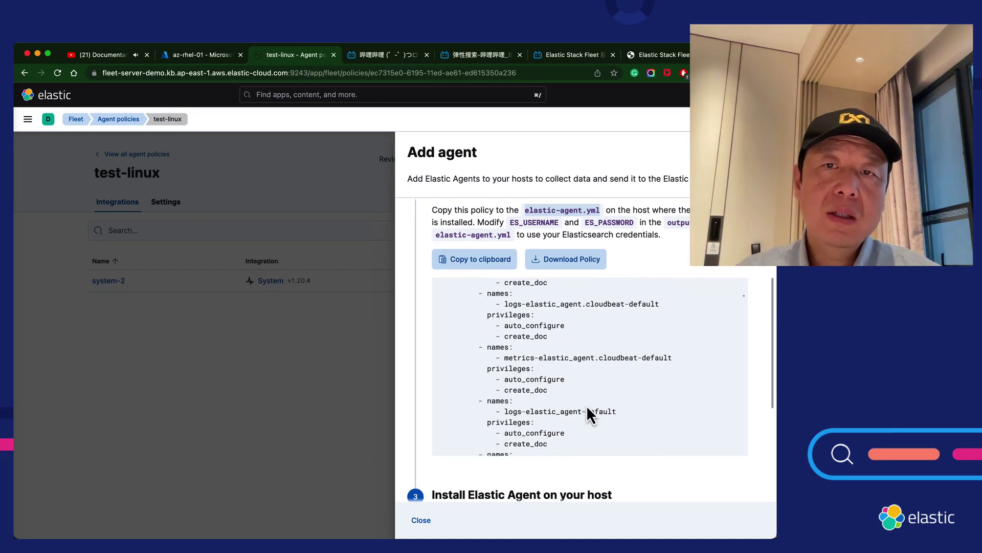
scroll(588, 408, "down", 1)
scroll(587, 405, "up", 10)
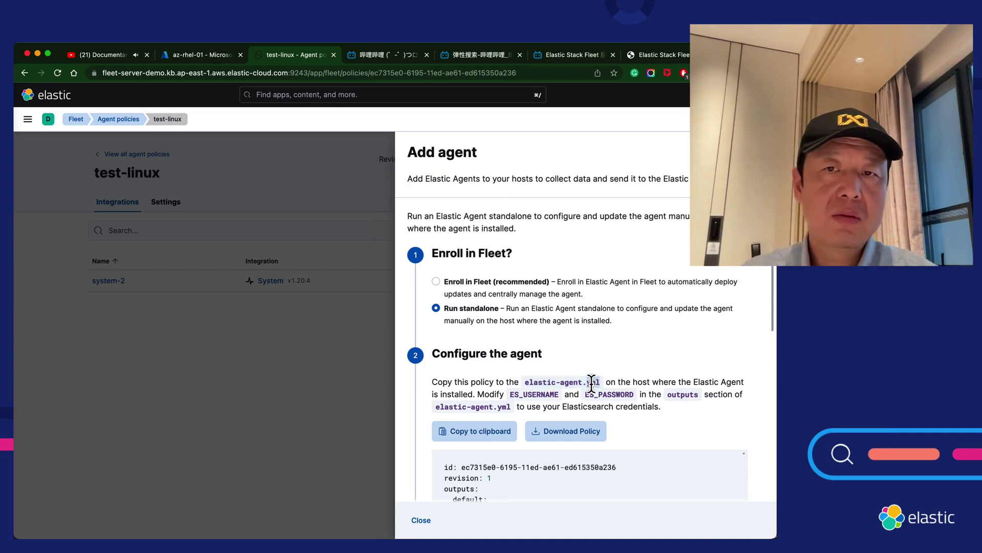
scroll(592, 382, "down", 1)
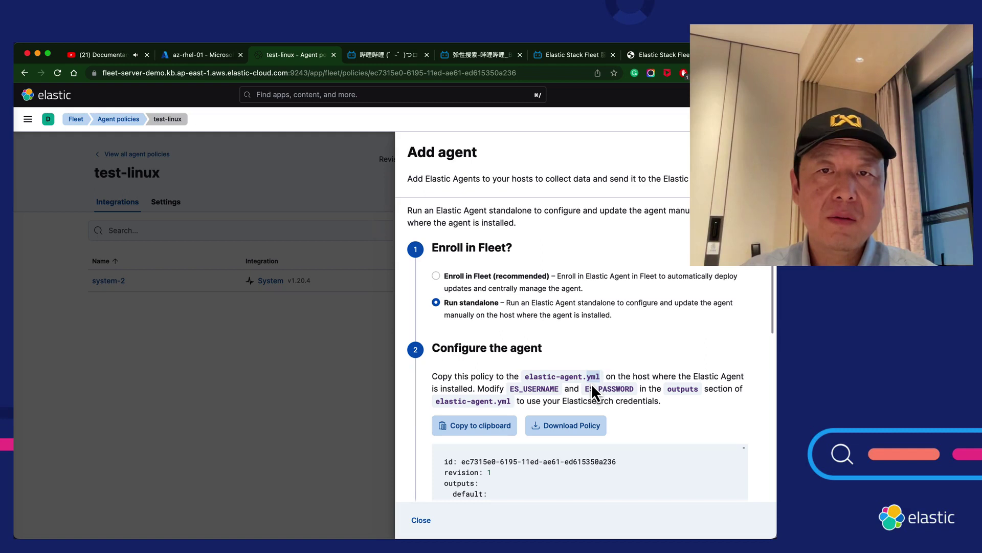
Set the agent's enrollment option back to Enroll in Fleet (recommended).
left_click(436, 276)
left_click(449, 281)
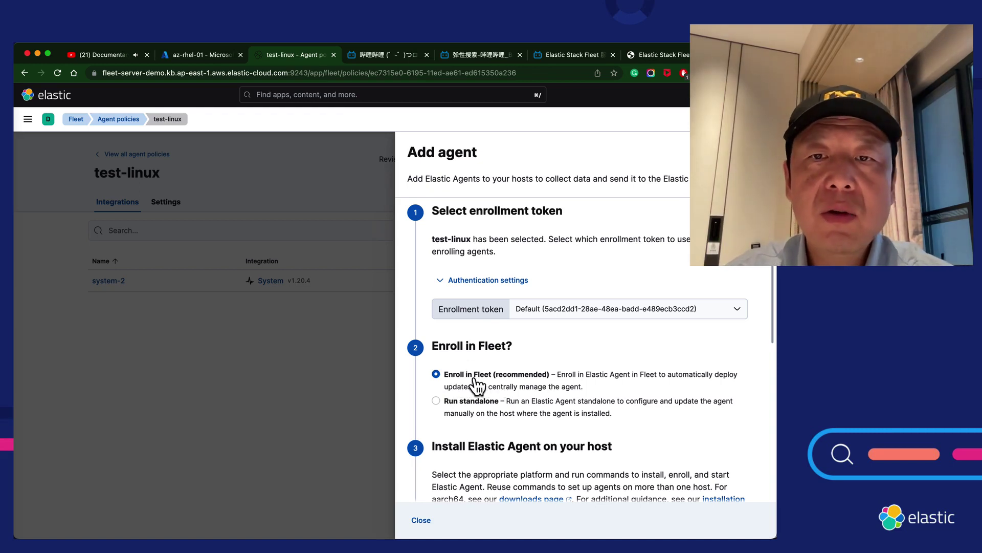
scroll(510, 387, "down", 5)
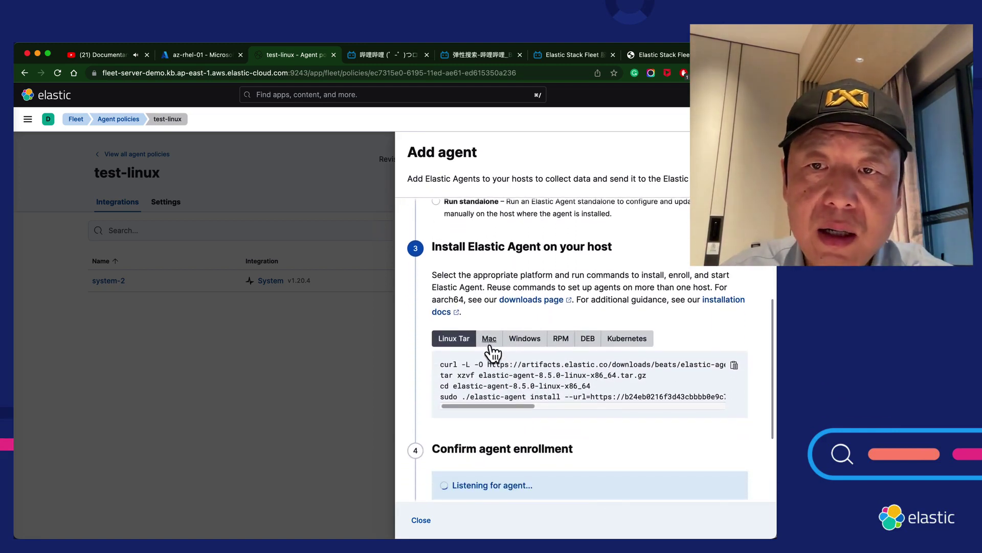
Look through the Elastic Agent install instructions for Mac, Windows, RPM, DEB and Kubernetes.
left_click(490, 345)
left_click(523, 343)
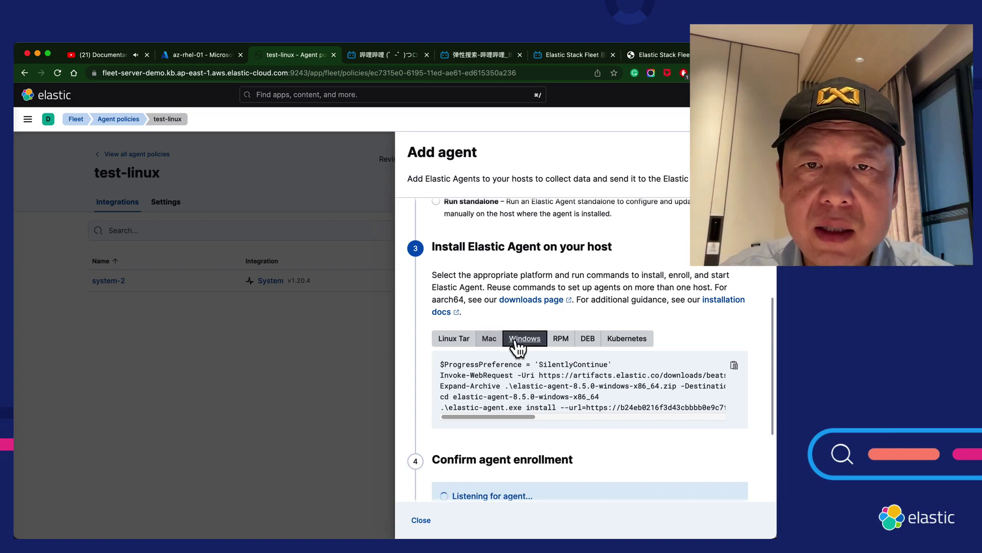
left_click(561, 341)
left_click(588, 342)
left_click(627, 342)
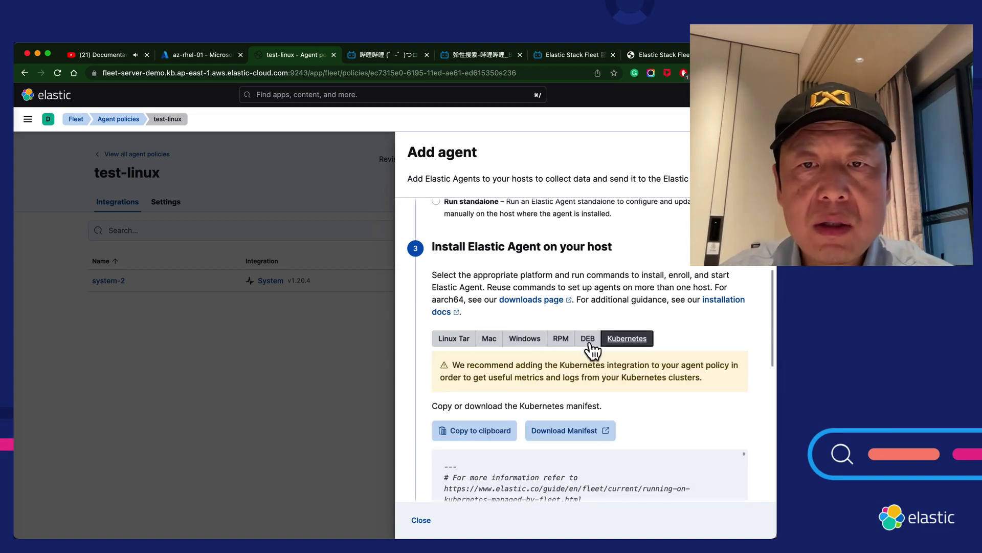
Display the Linux Tar install commands and highlight the archive file name and the elastic-agent install command.
left_click(455, 342)
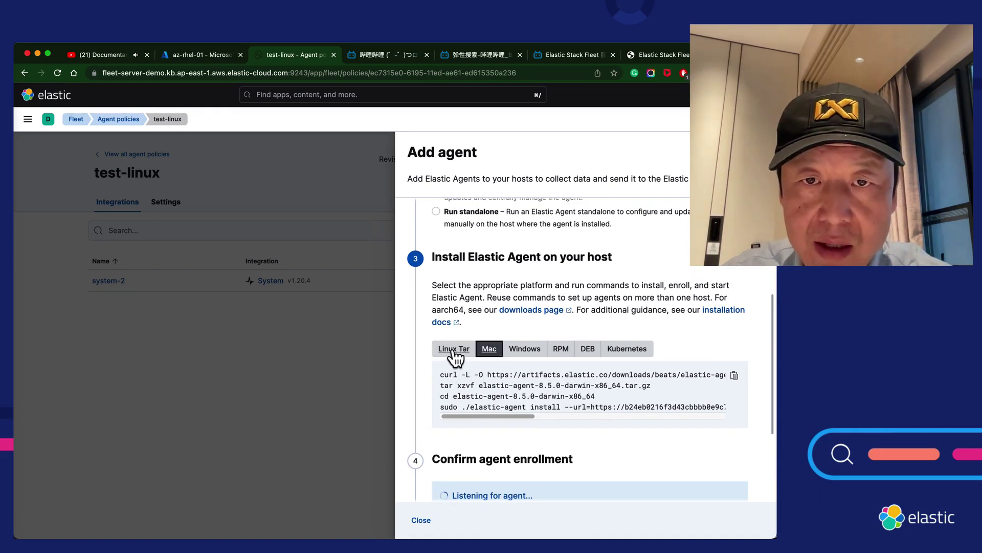
left_click(456, 354)
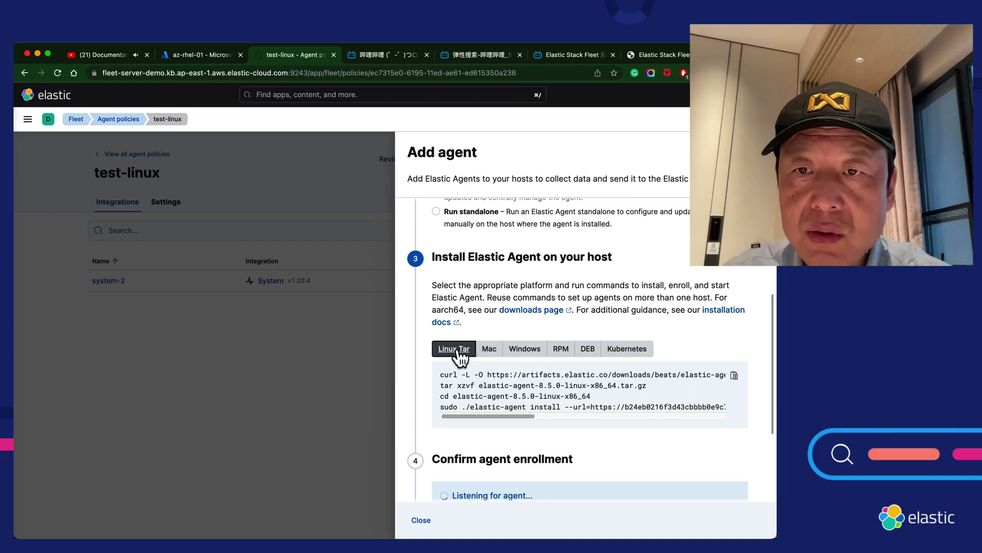
left_click(455, 355)
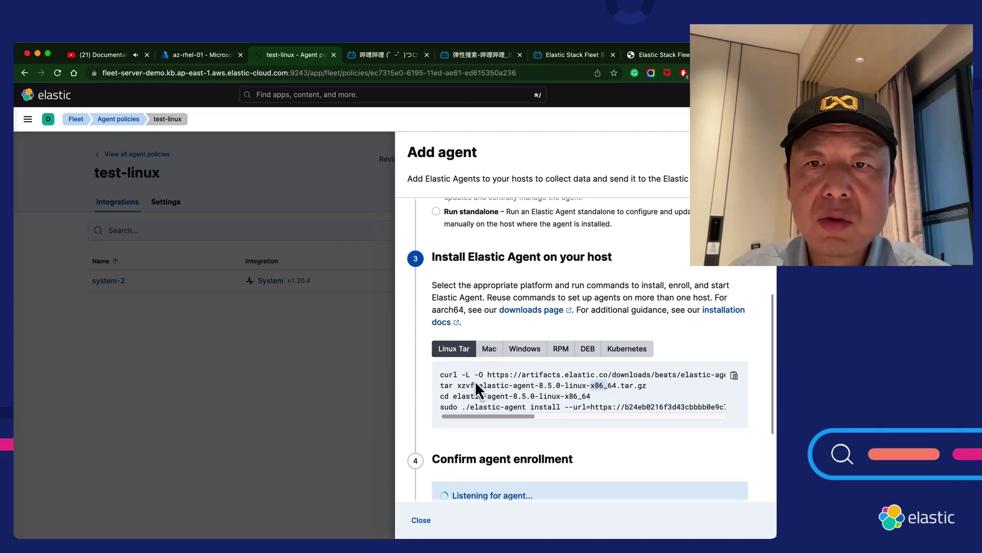
left_click_drag(478, 385, 645, 387)
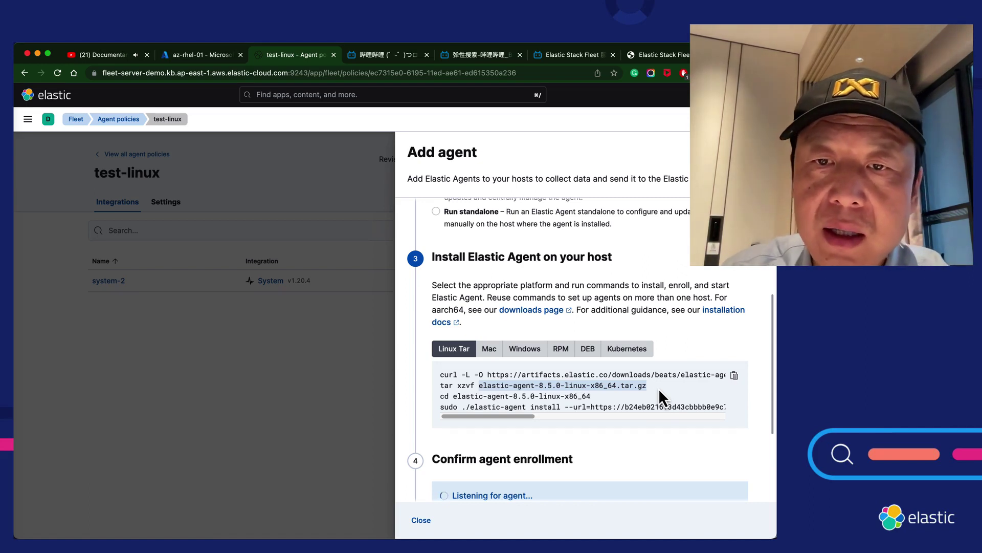
left_click_drag(463, 406, 567, 407)
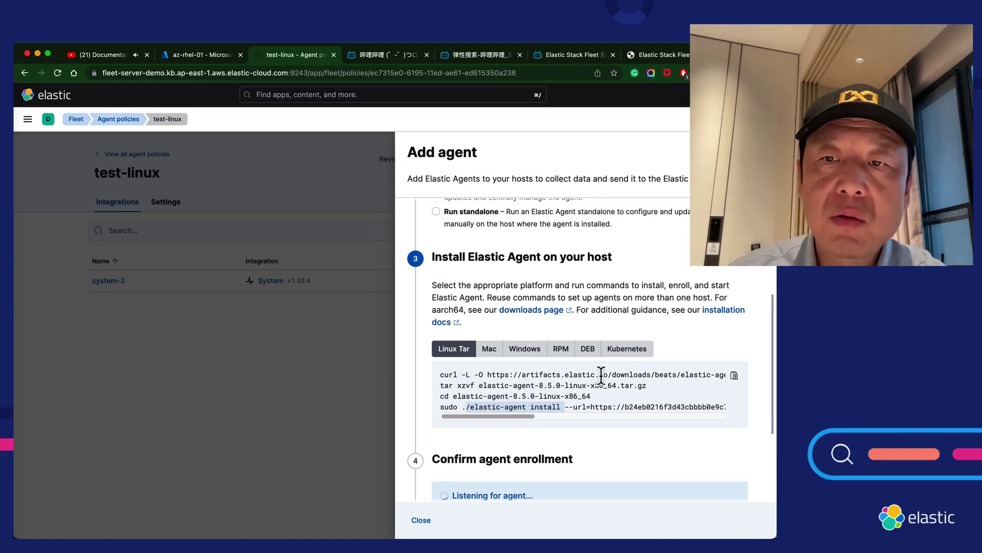
Examine the Linux Tar install commands for Elastic Agent together with the Fleet enrollment options above them.
left_click(620, 387)
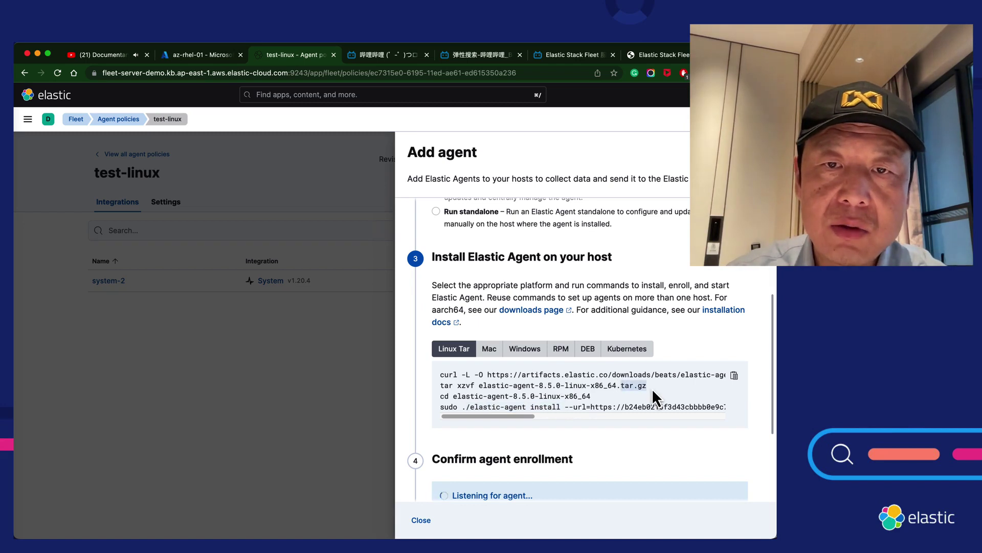
left_click_drag(444, 374, 443, 421)
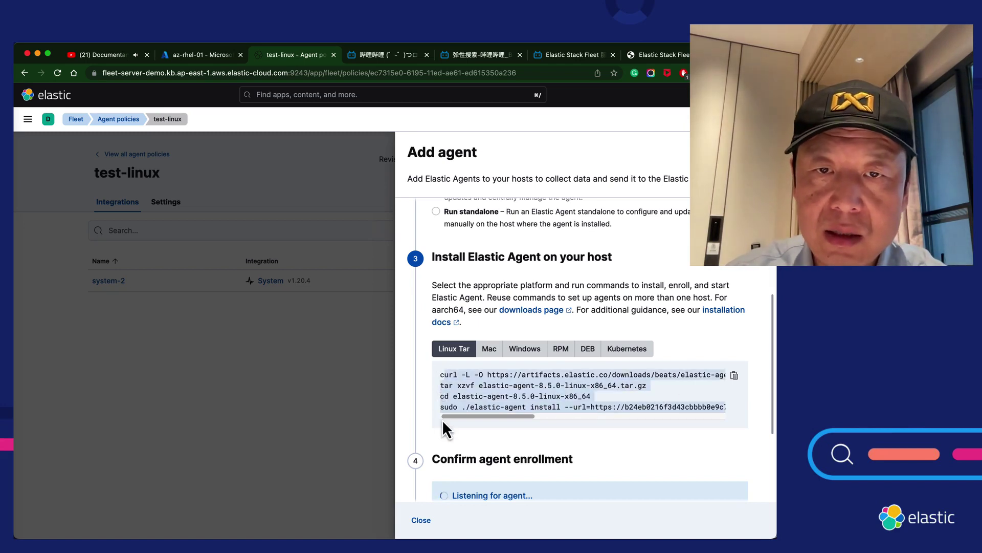
left_click(439, 376)
left_click_drag(439, 373, 440, 417)
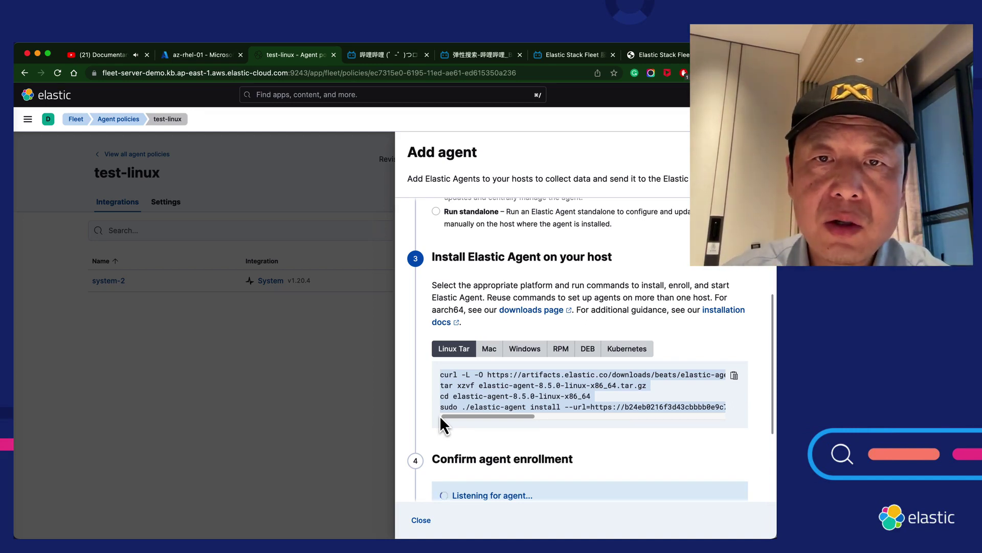
scroll(440, 415, "up", 3)
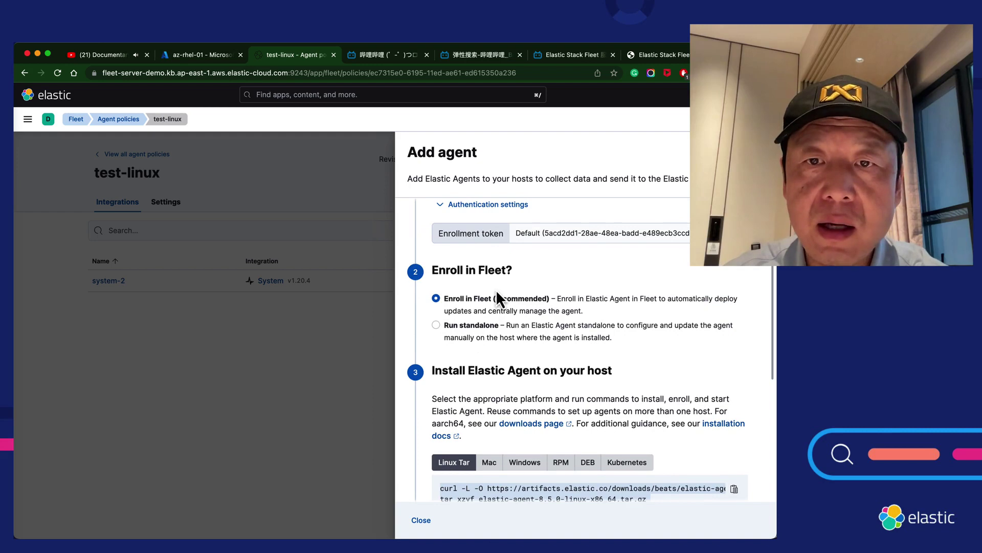
scroll(488, 336, "down", 3)
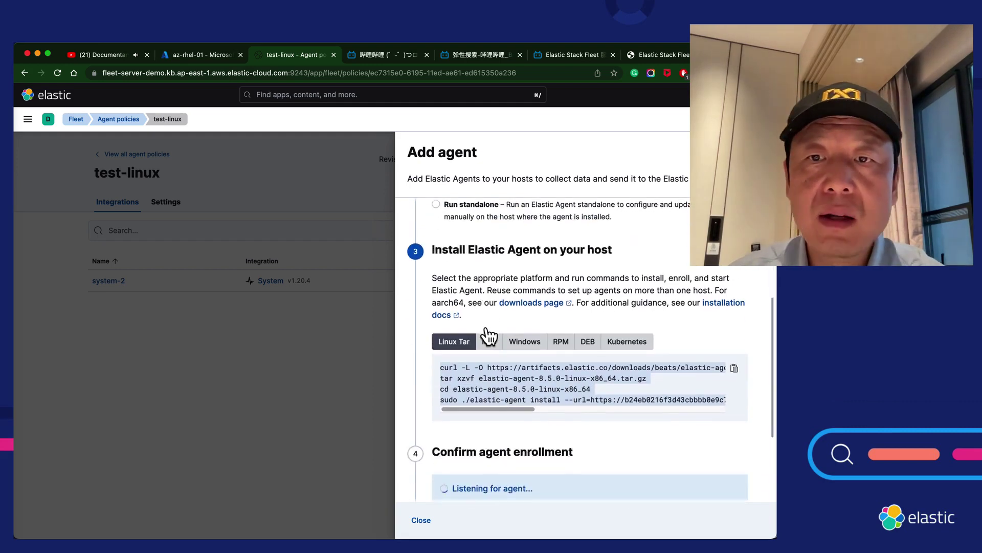
scroll(487, 333, "up", 2)
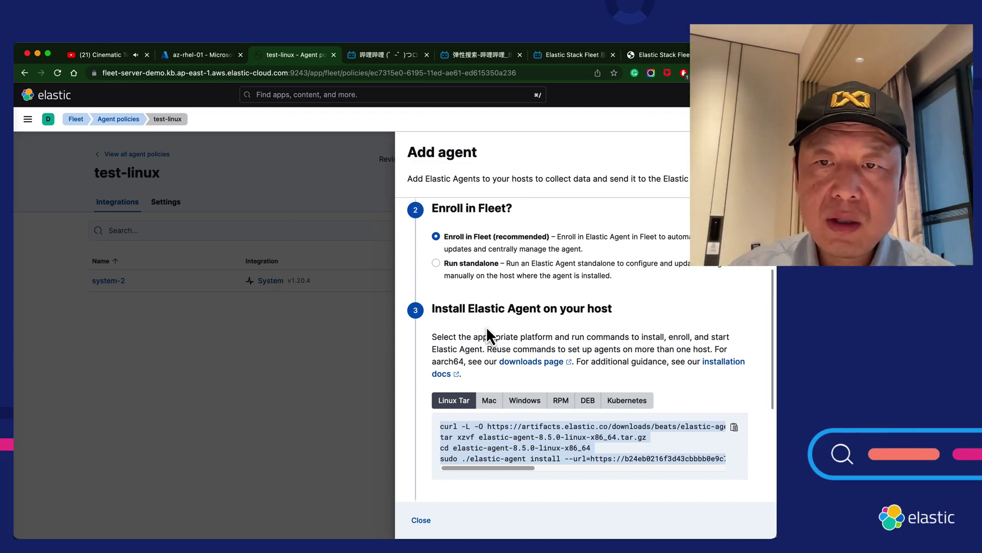
scroll(486, 332, "down", 1)
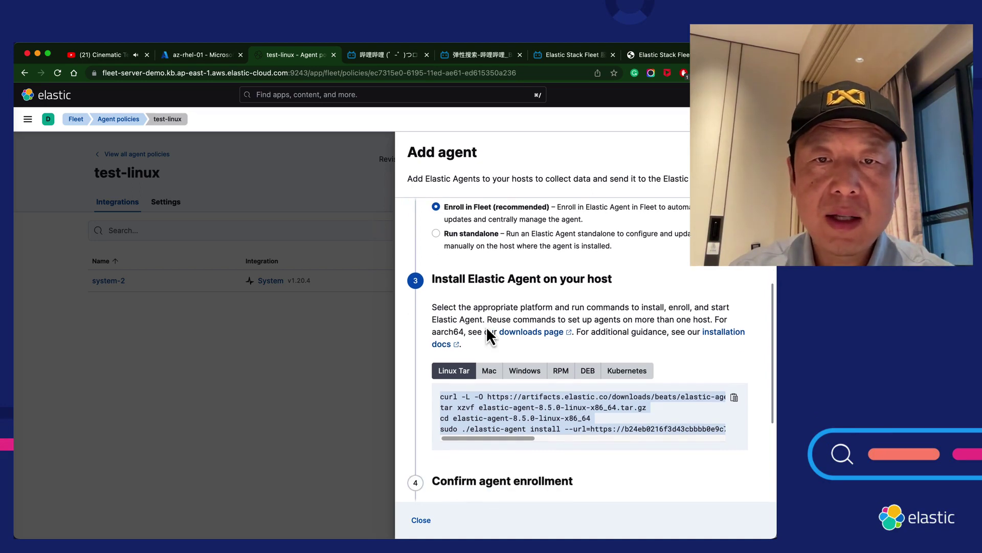
left_click(462, 407)
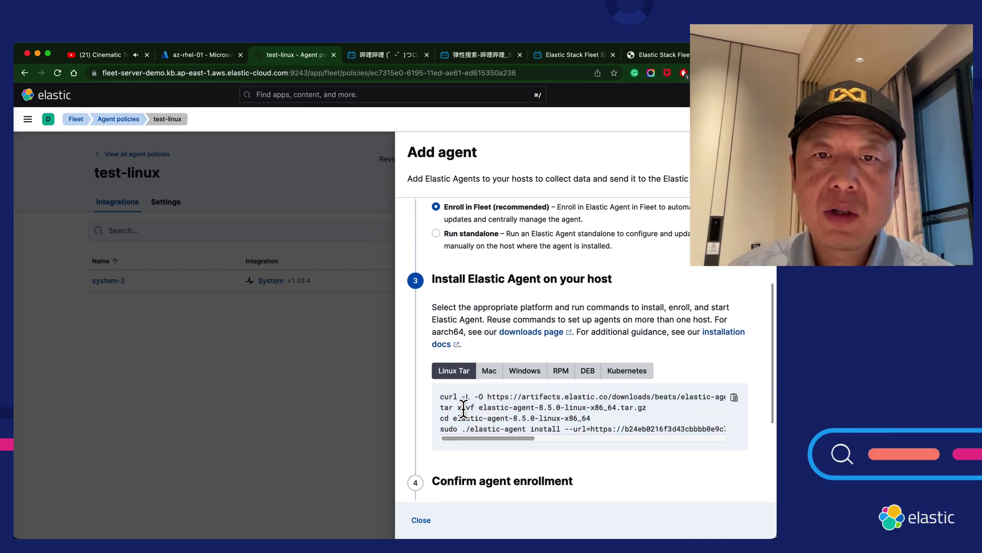
left_click_drag(441, 398, 442, 434)
scroll(442, 434, "up", 1)
scroll(467, 294, "up", 1)
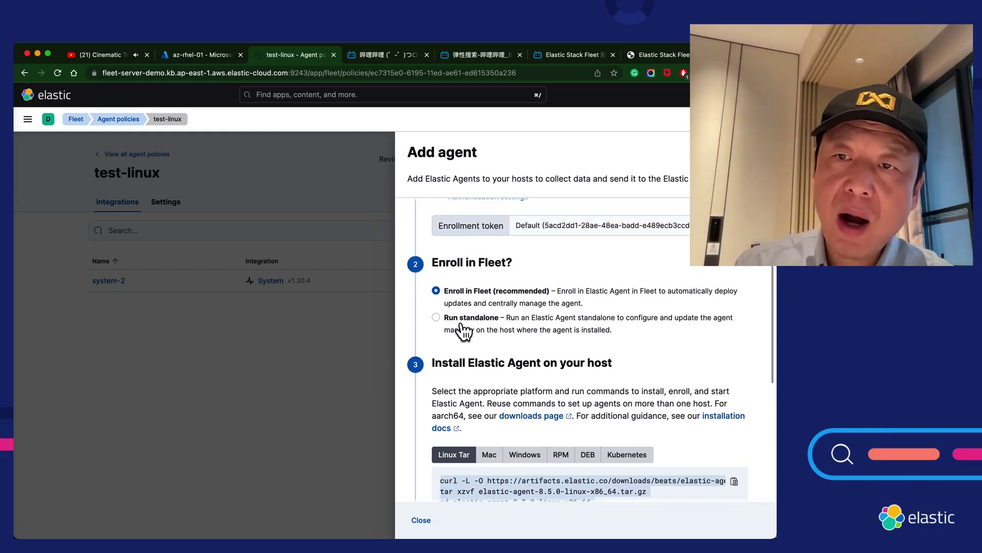
scroll(463, 329, "down", 1)
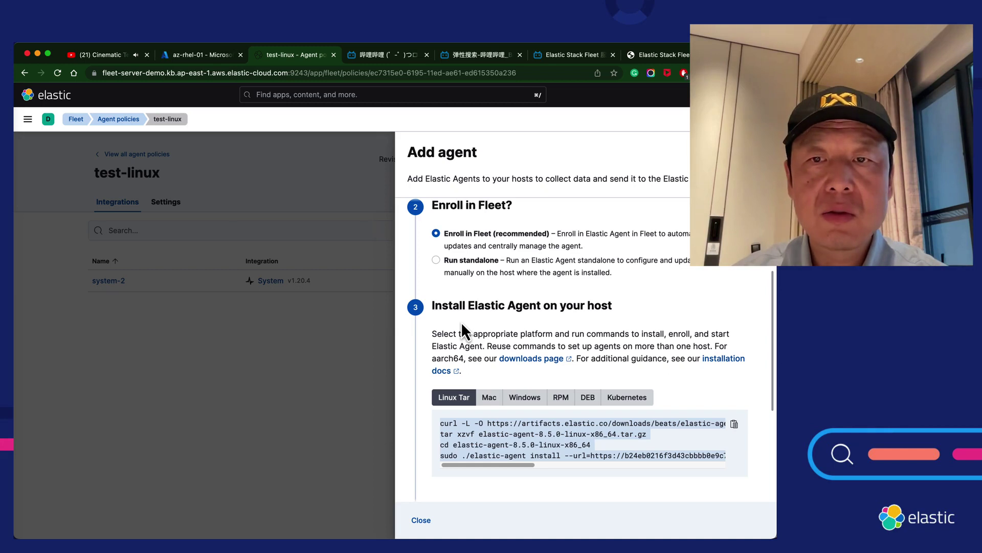
scroll(462, 324, "down", 1)
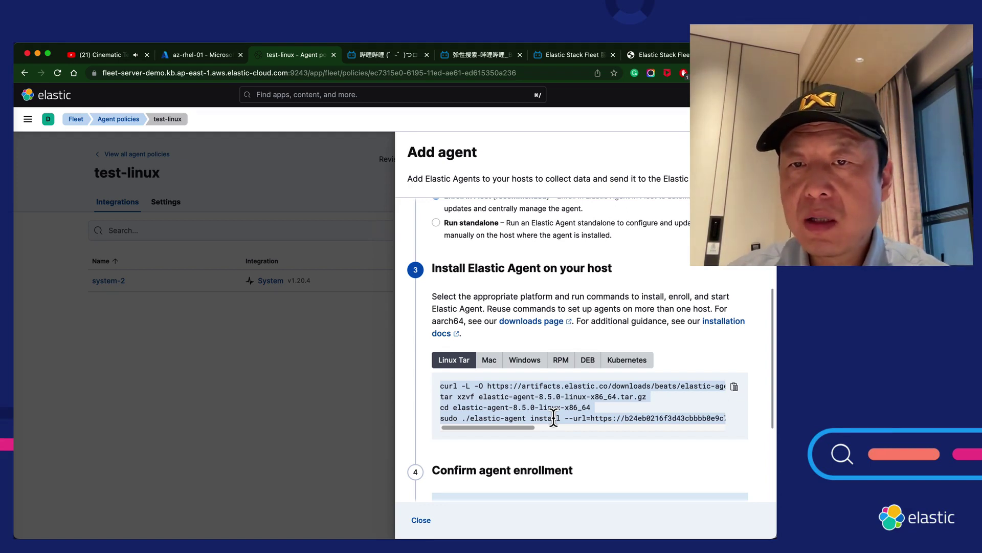
Compare the Mac and Windows install commands, highlighting the .tar.gz extension and the elastic-agent.exe executable.
left_click(490, 361)
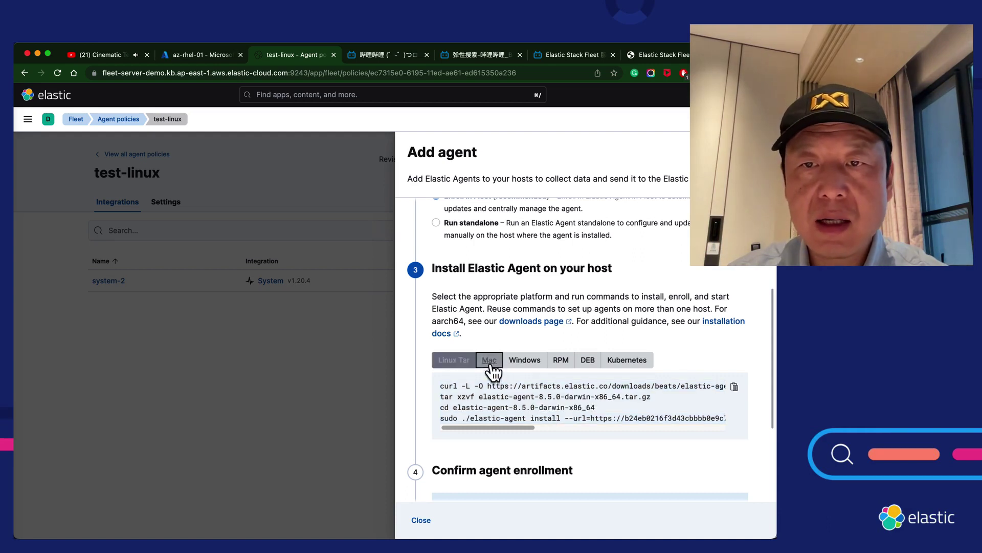
left_click_drag(653, 399, 620, 402)
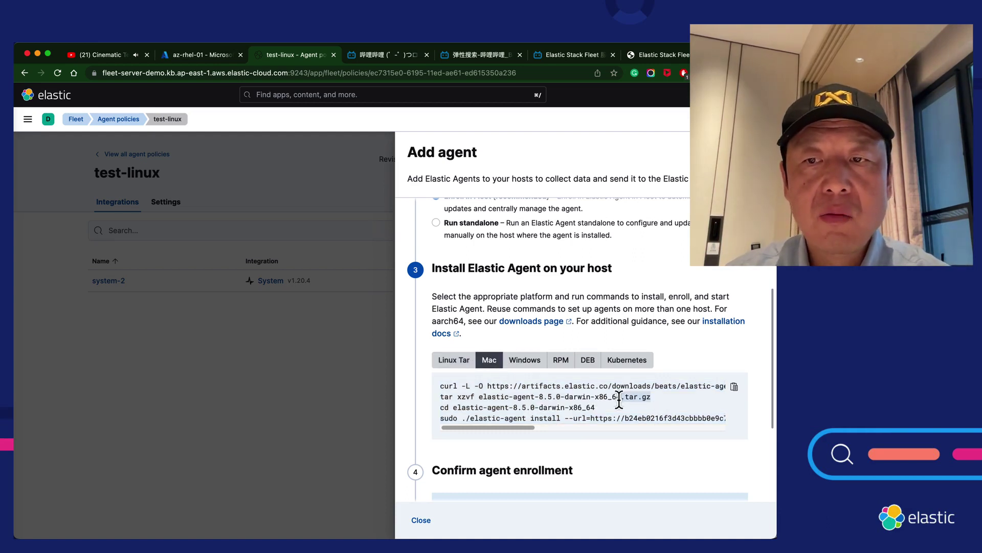
left_click(525, 360)
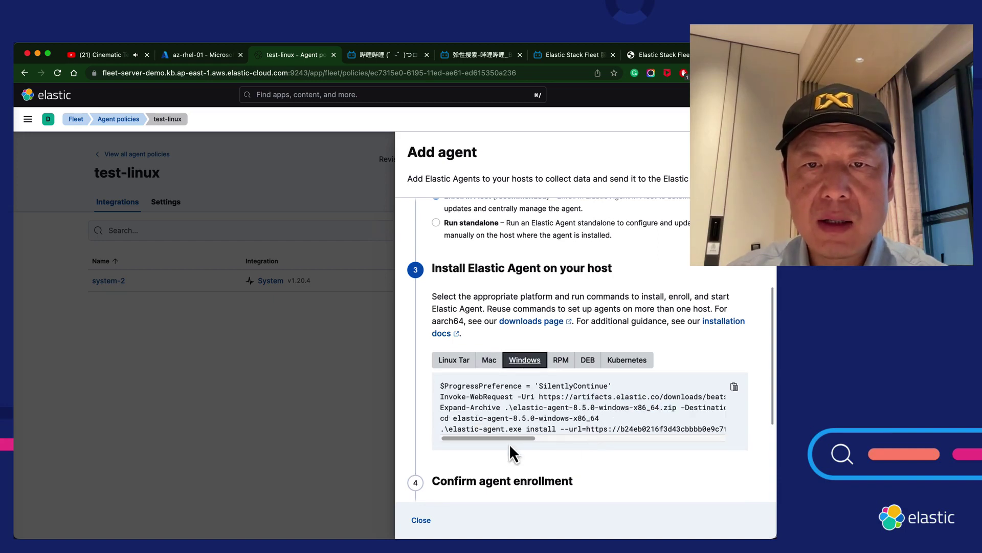
left_click_drag(517, 436, 449, 429)
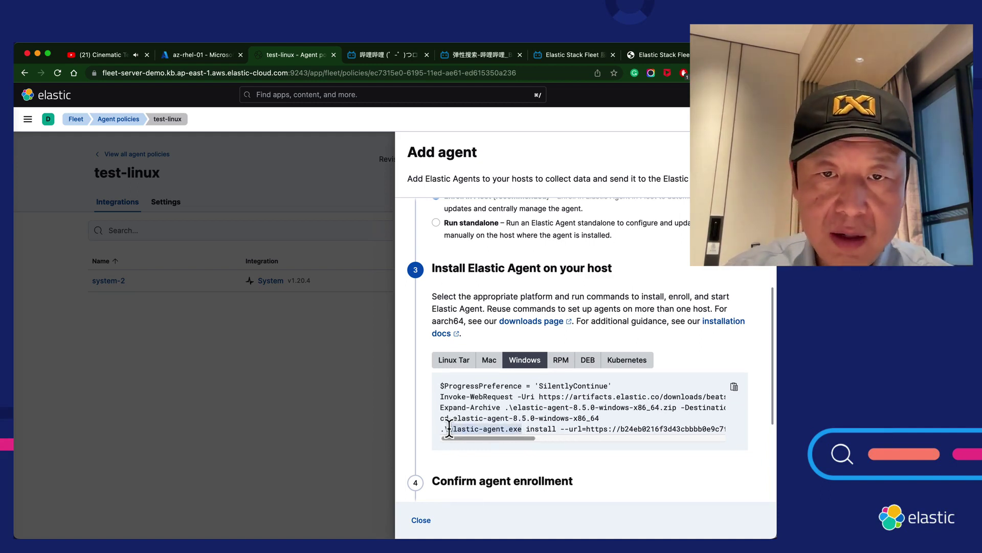
left_click_drag(523, 428, 448, 430)
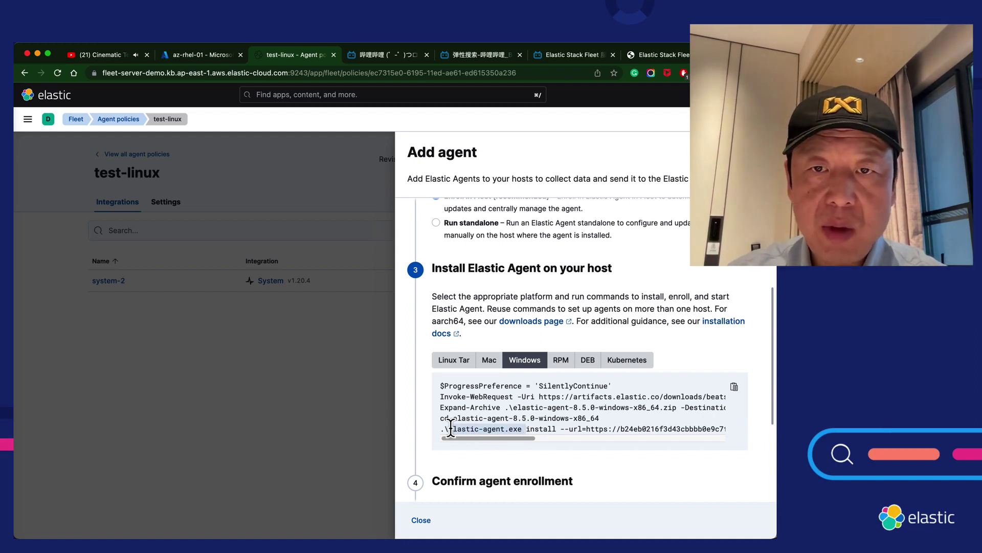
left_click(454, 364)
left_click(490, 364)
left_click(525, 365)
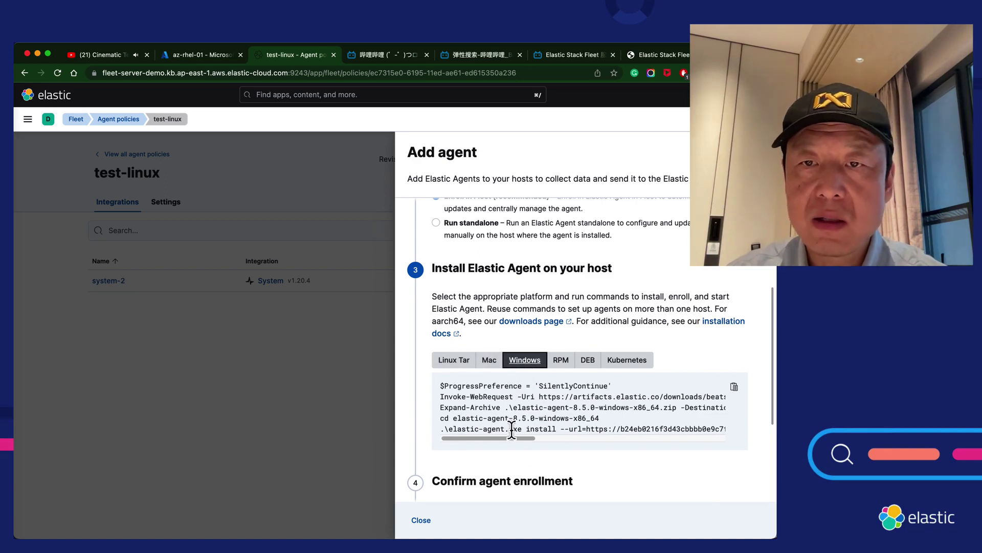
mouse_move(507, 438)
left_mouse_down()
mouse_move(523, 437)
mouse_move(491, 435)
left_mouse_up()
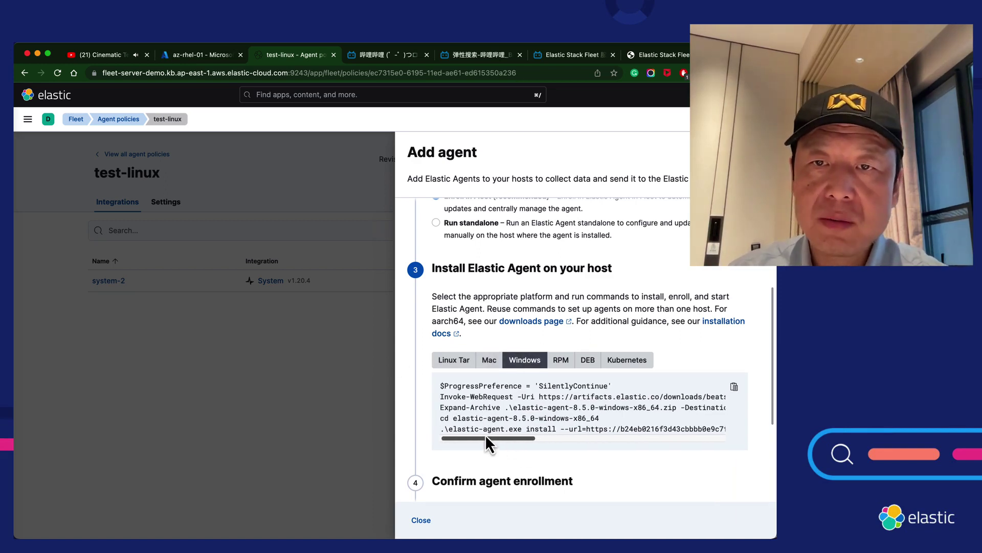
Compare the RPM and DEB install commands, highlighting the elastic-agent-8.5.0-amd64 package name in the DEB version.
left_click(570, 369)
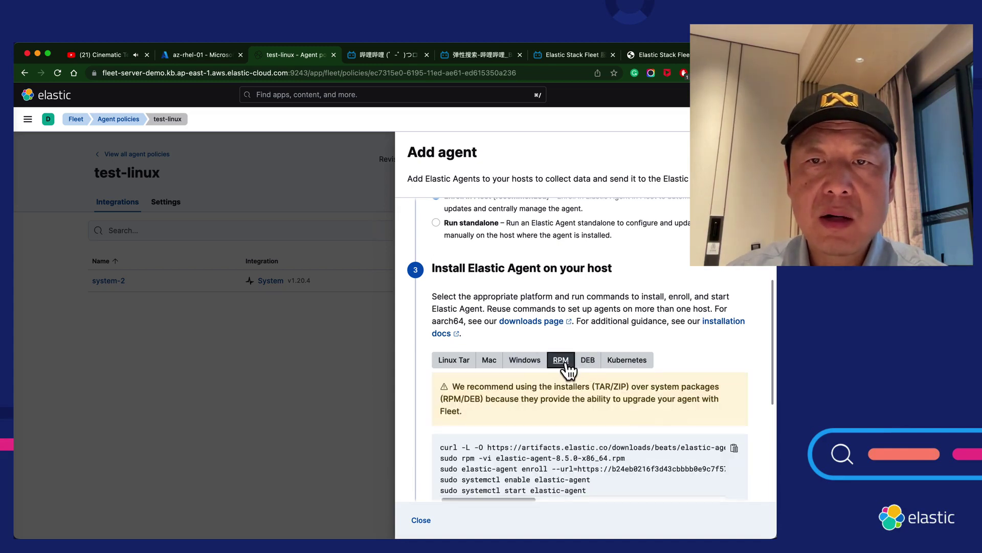
left_click(589, 365)
left_click(566, 367)
left_click(588, 366)
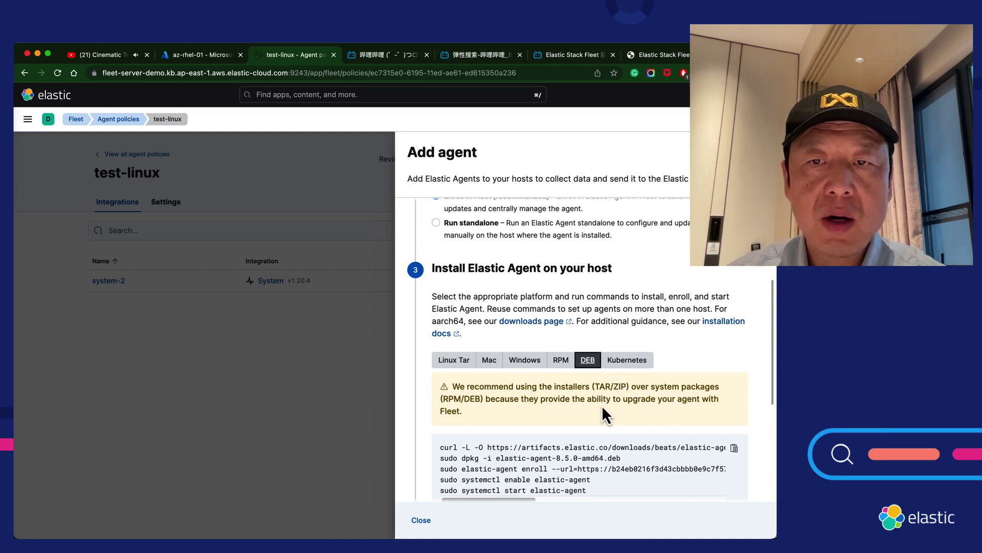
scroll(602, 405, "down", 1)
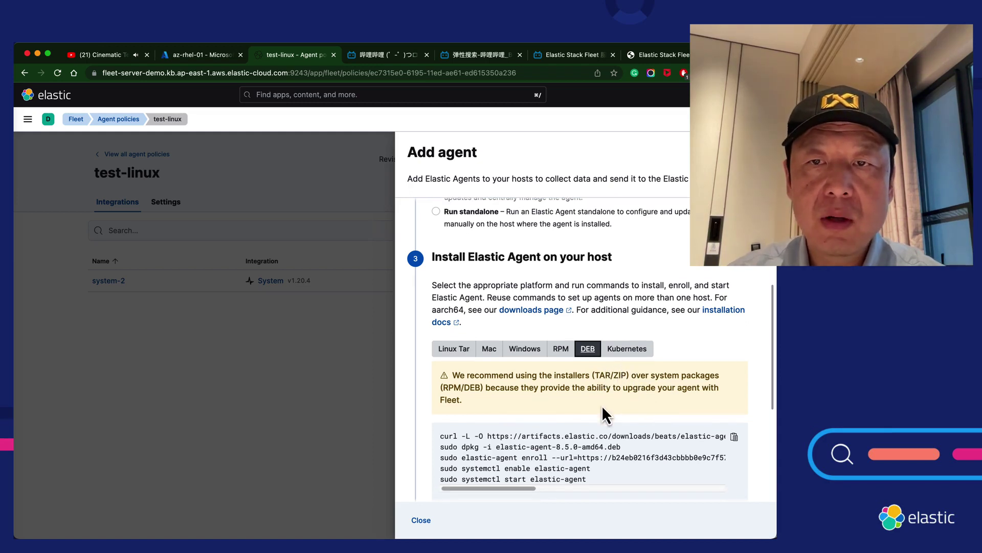
scroll(550, 452, "down", 2)
left_click(561, 321)
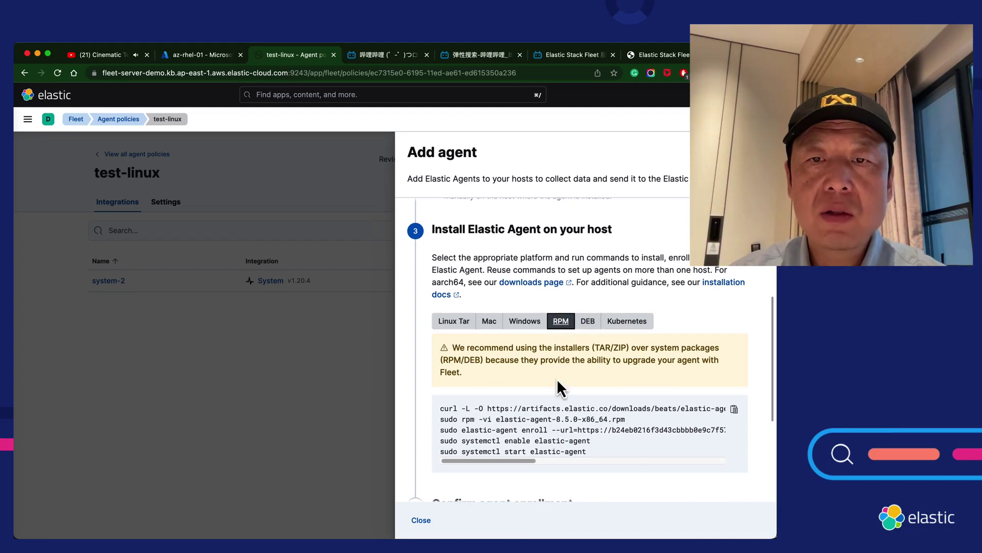
left_click(586, 327)
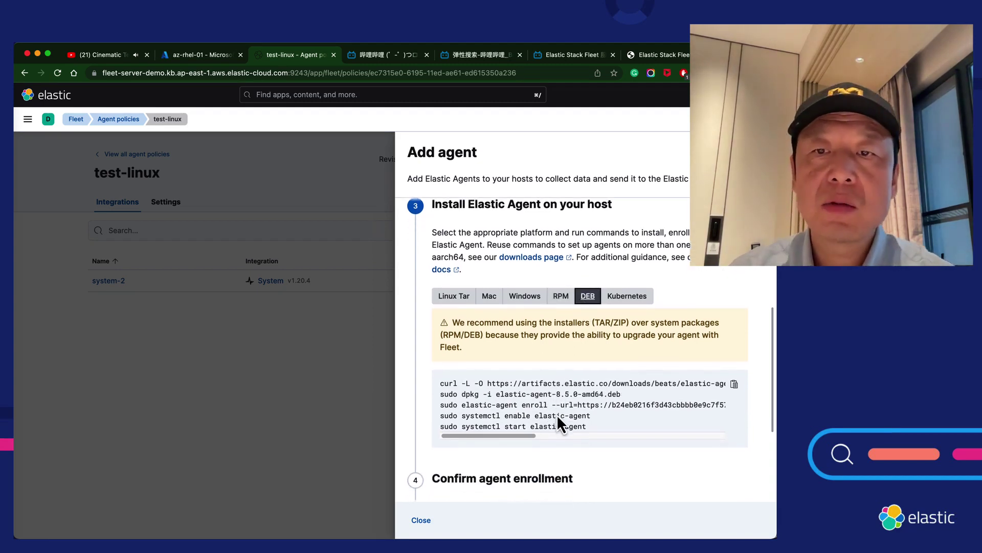
scroll(557, 414, "down", 1)
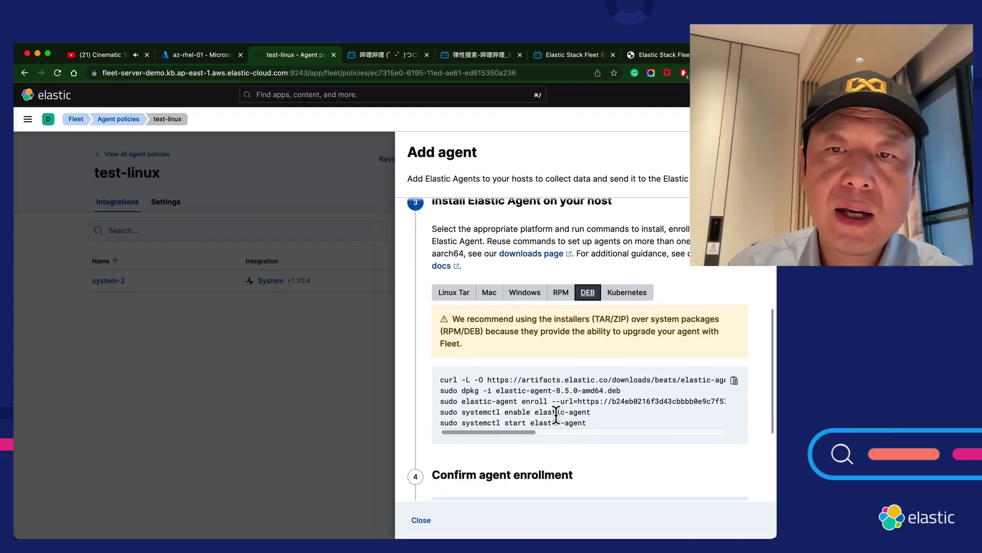
left_click(619, 392)
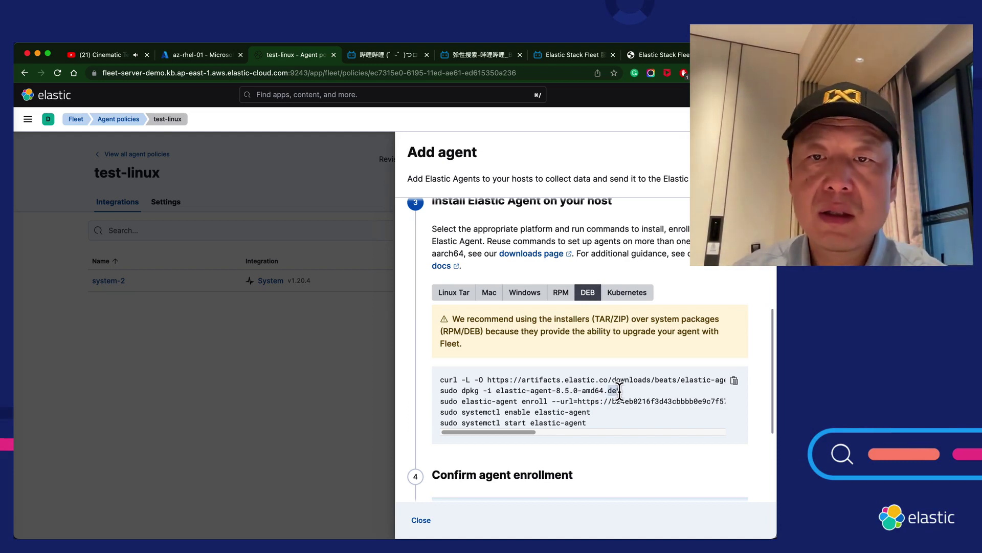
left_click_drag(496, 392, 597, 391)
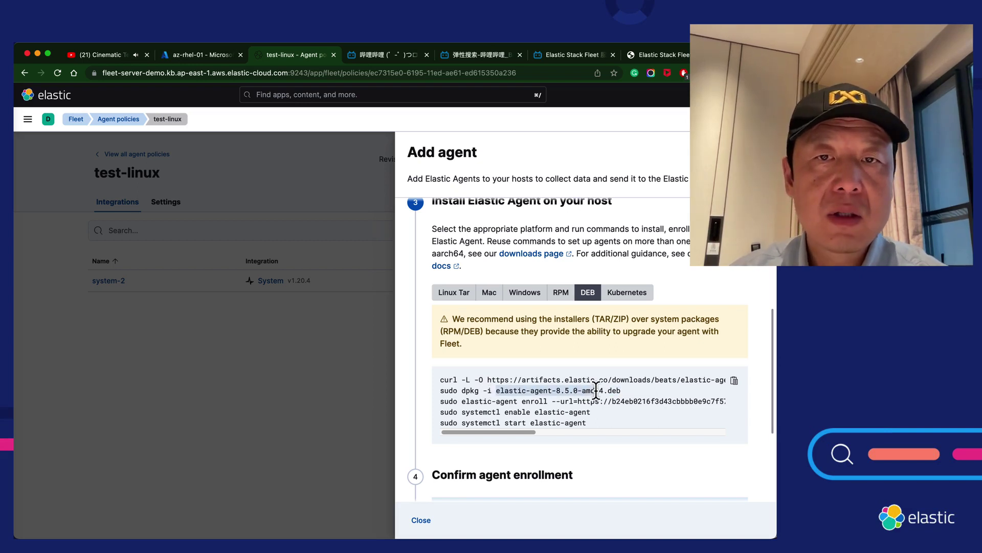
scroll(595, 390, "down", 2)
scroll(596, 390, "up", 1)
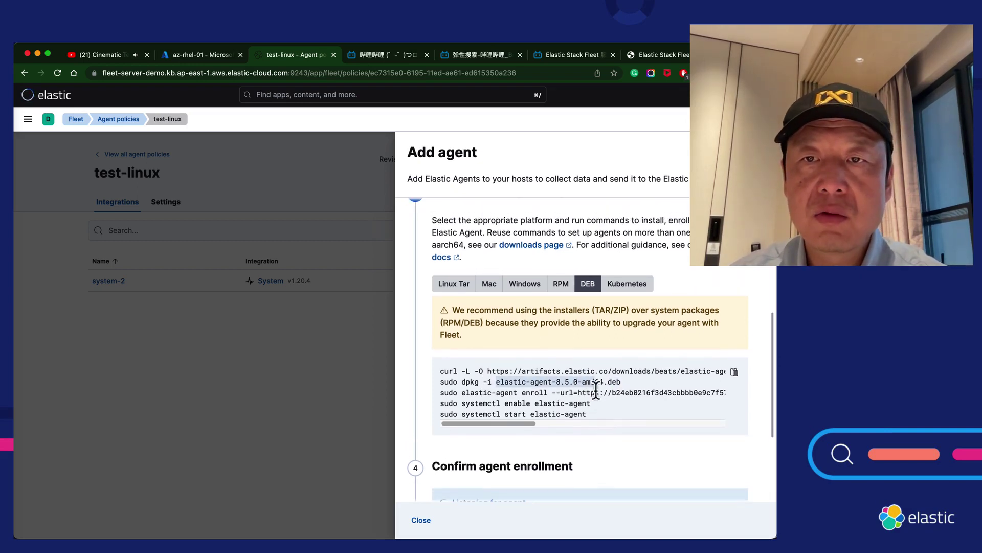
Show the Kubernetes install instructions and look over the manifest with its copy and download options.
left_click(455, 289)
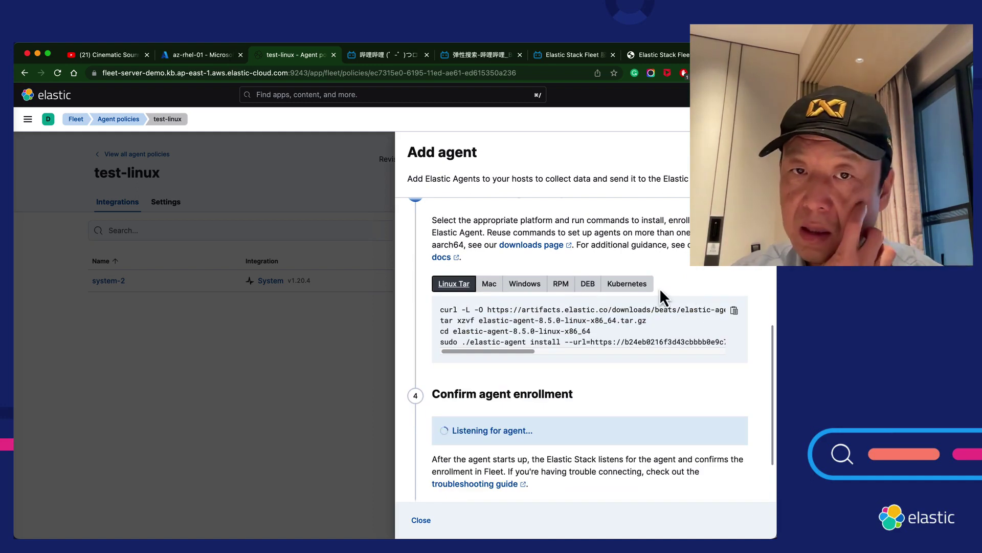
left_click(633, 293)
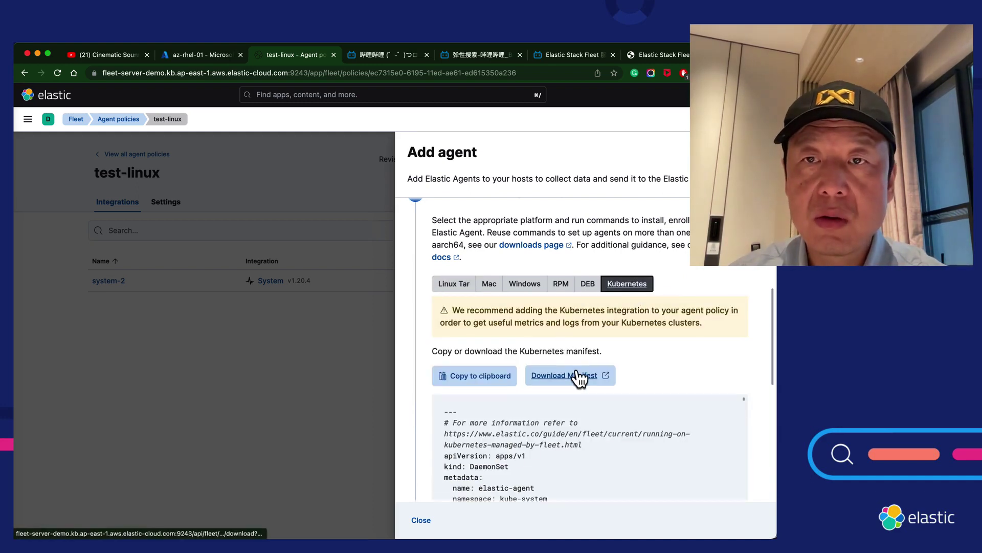
scroll(580, 379, "down", 2)
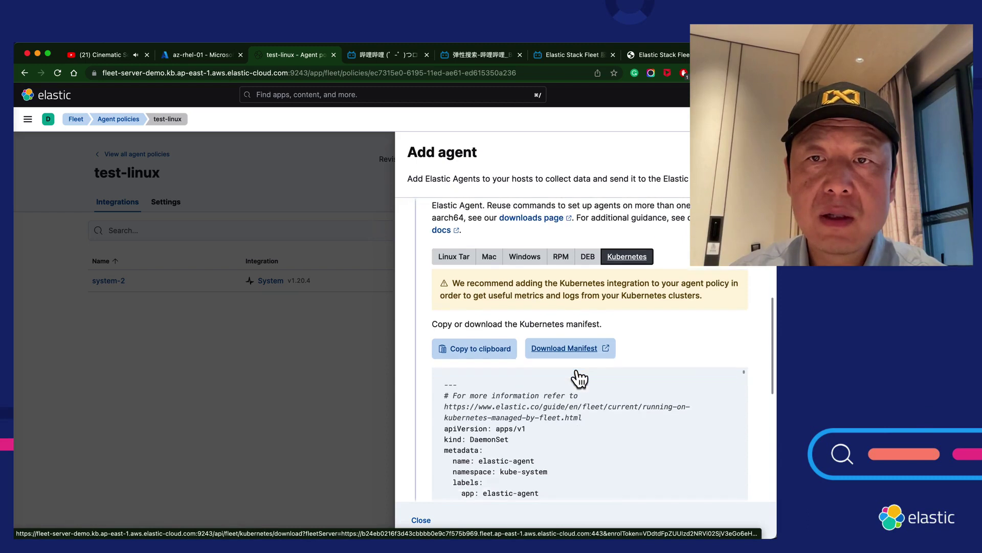
scroll(580, 379, "up", 2)
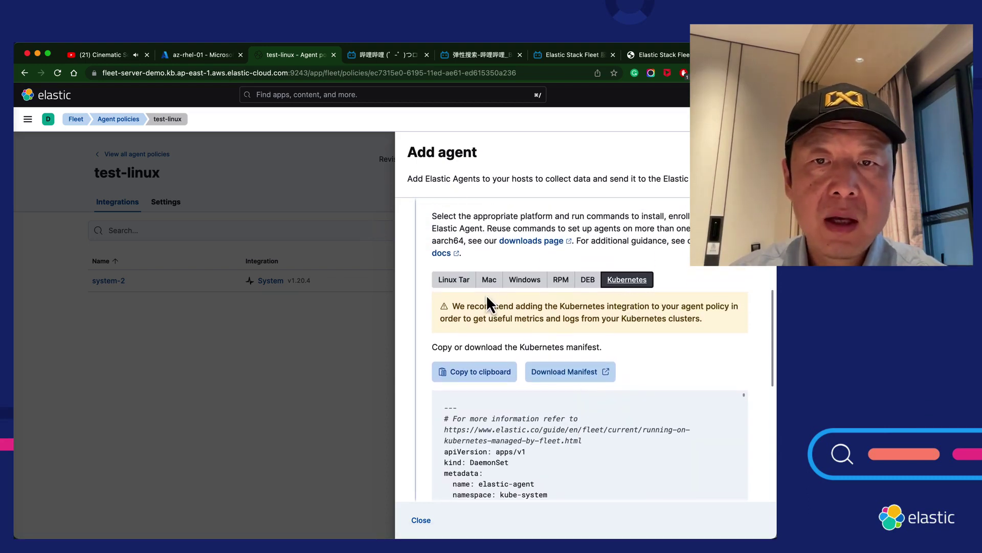
Return to the Linux Tar install commands and review the surrounding enrollment and agent confirmation sections.
left_click(454, 280)
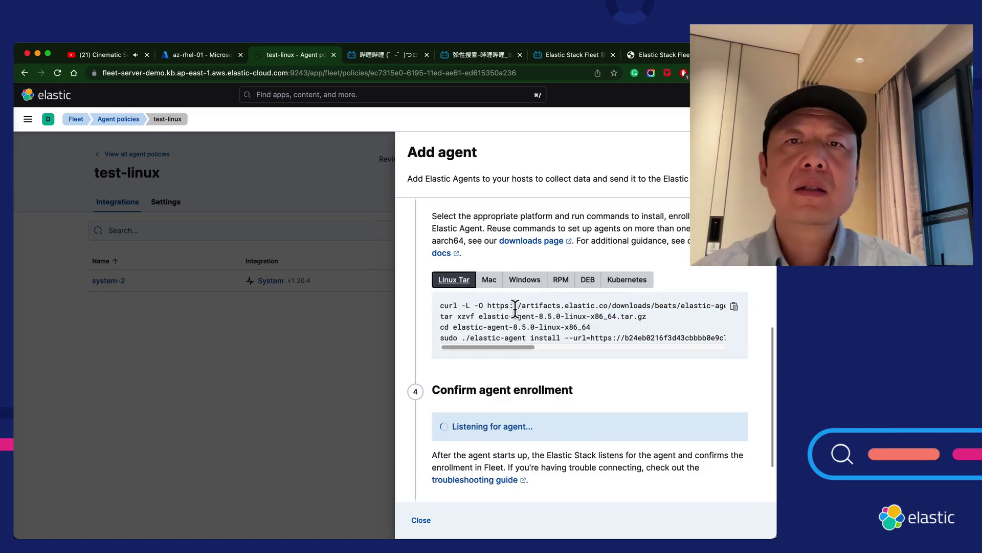
scroll(511, 307, "down", 1)
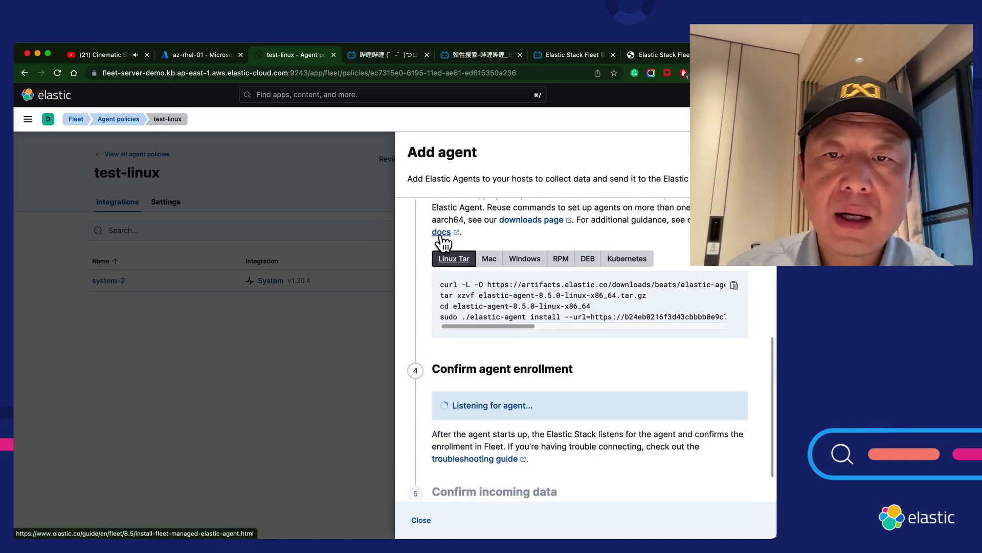
scroll(525, 266, "up", 5)
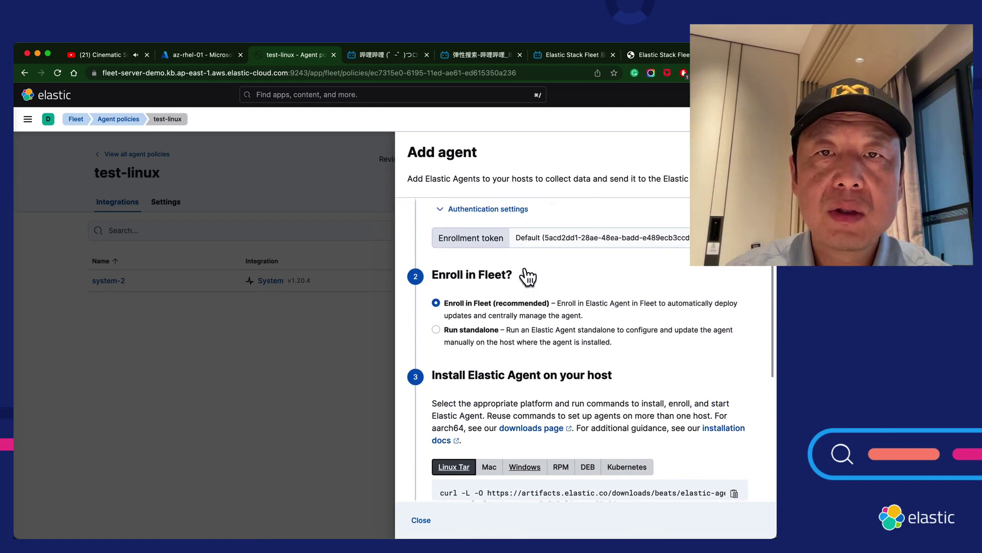
scroll(525, 268, "down", 6)
scroll(525, 267, "up", 8)
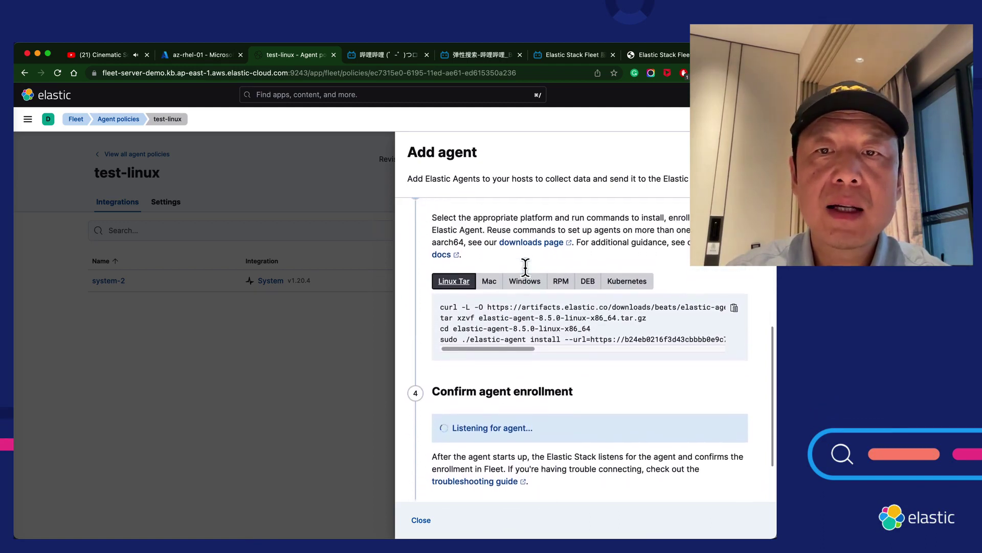
Copy the Linux Tar install commands for Elastic Agent.
scroll(526, 269, "down", 2)
scroll(525, 268, "down", 6)
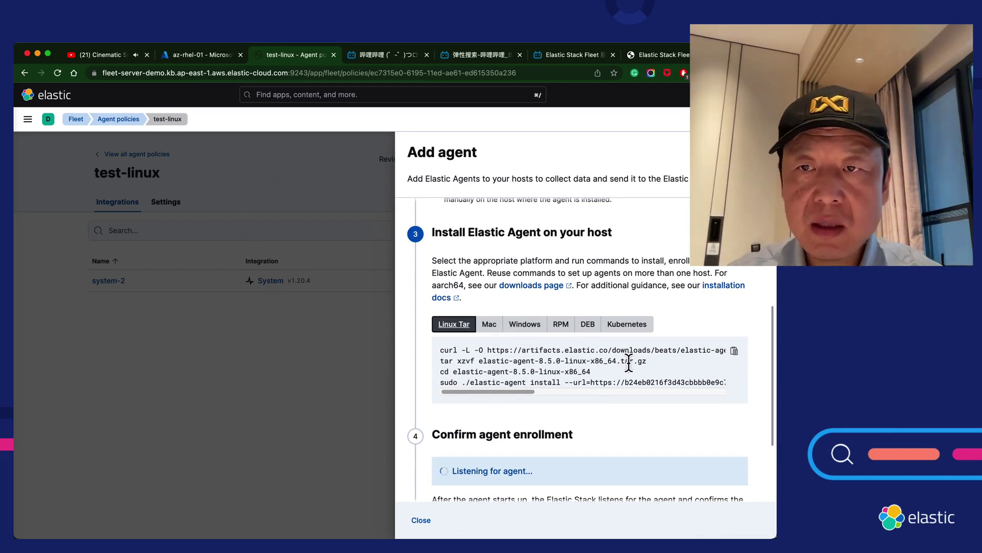
scroll(629, 363, "up", 1)
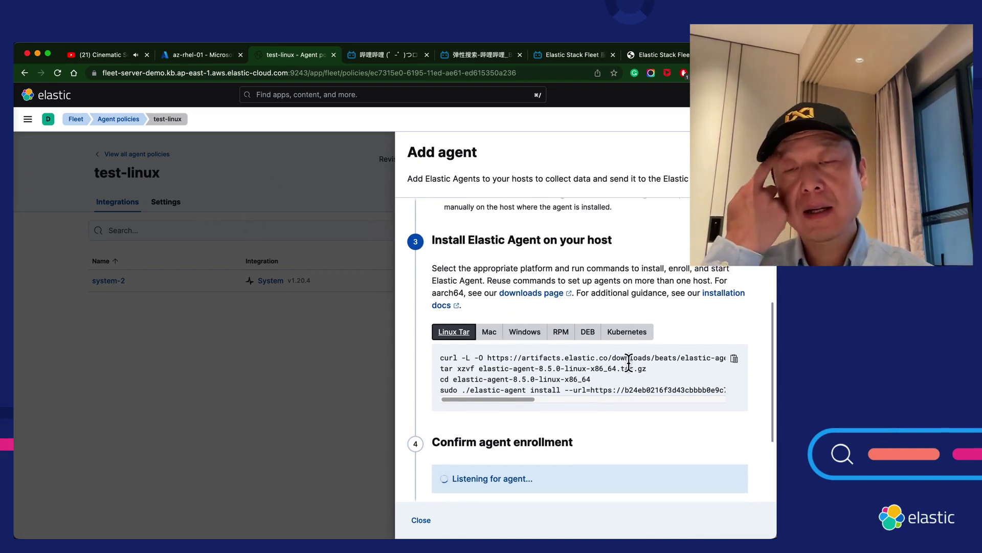
left_click(734, 359)
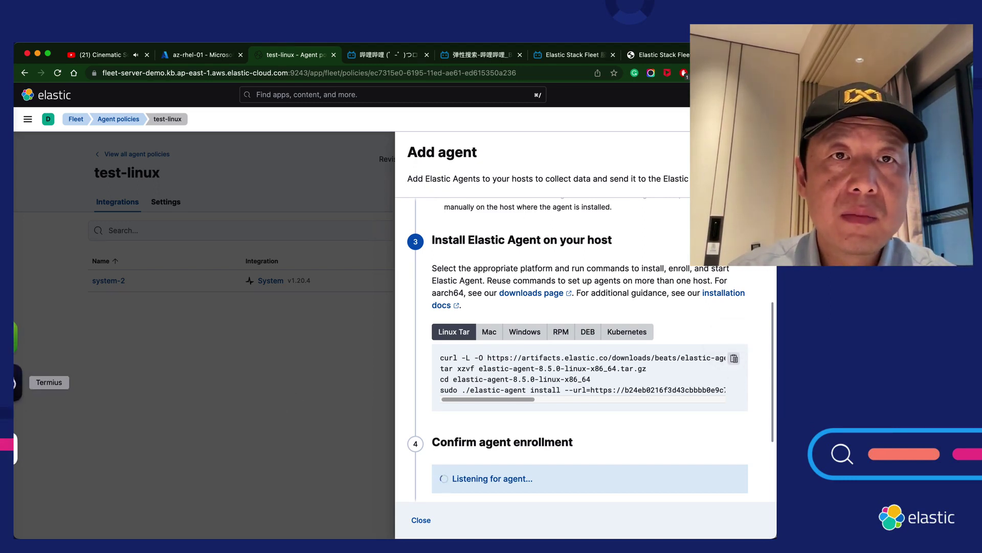
Switch to the az-rhel9-01 session in Termius, run the copied install commands including the enrollment token, and accept installing Elastic Agent as a service.
left_click(14, 384)
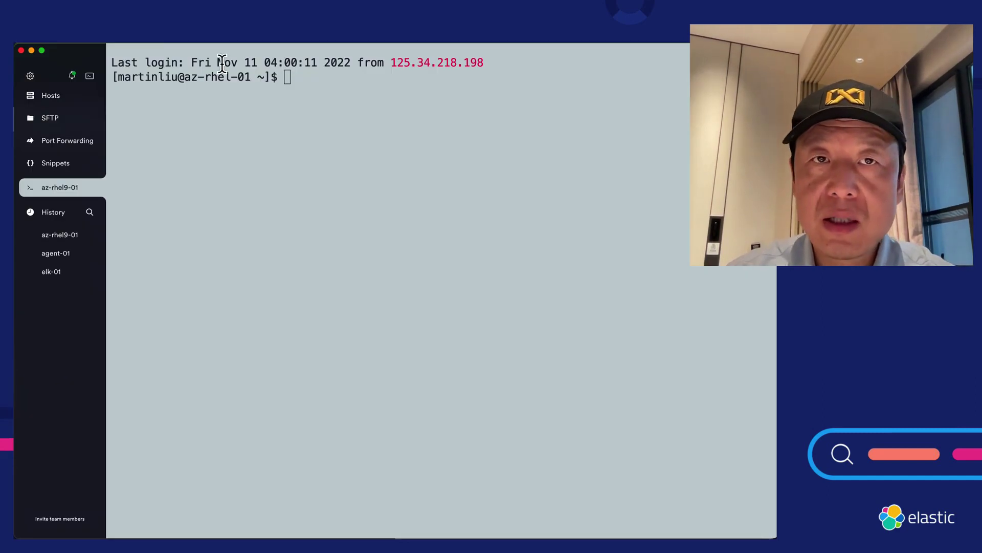
left_click(291, 152)
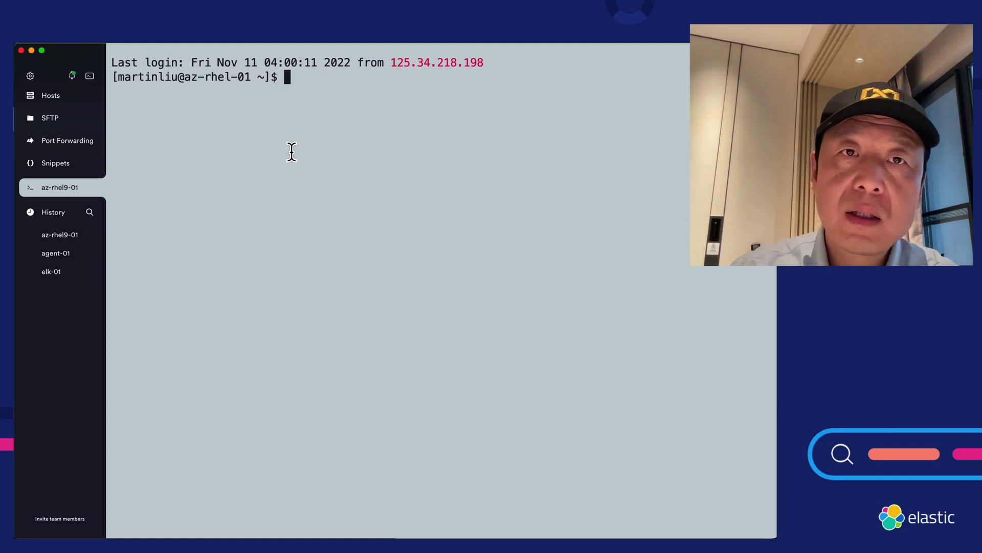
key("super+v")
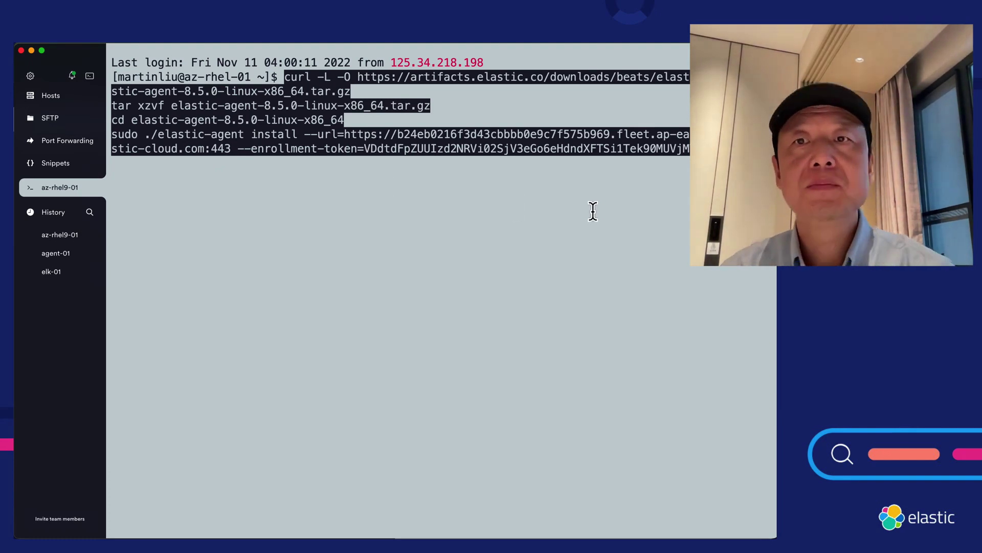
key("Return")
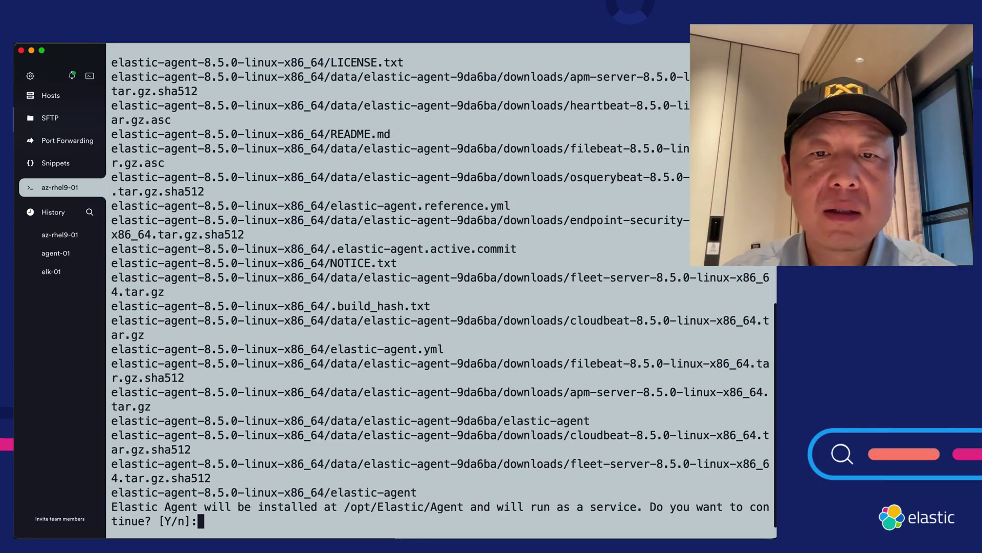
key("Return")
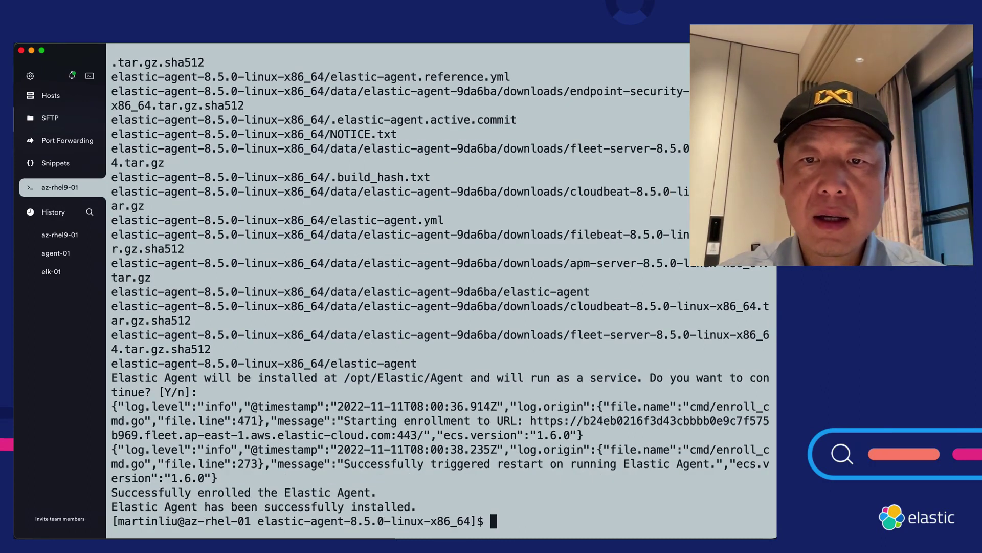
Return to the Add agent instructions in the browser and check the agent enrollment and incoming data sections, highlighting the incoming data heading.
key("super+Tab")
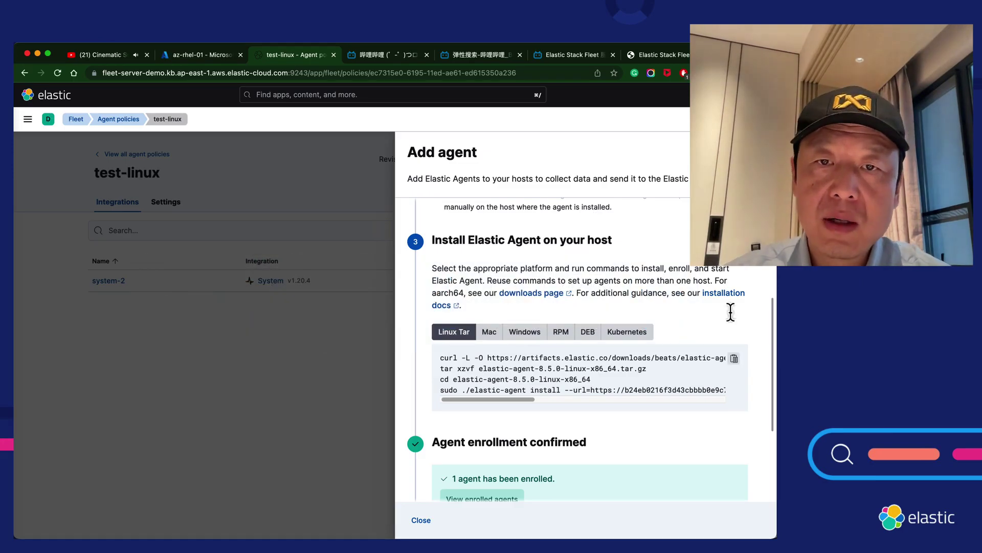
scroll(664, 397, "down", 5)
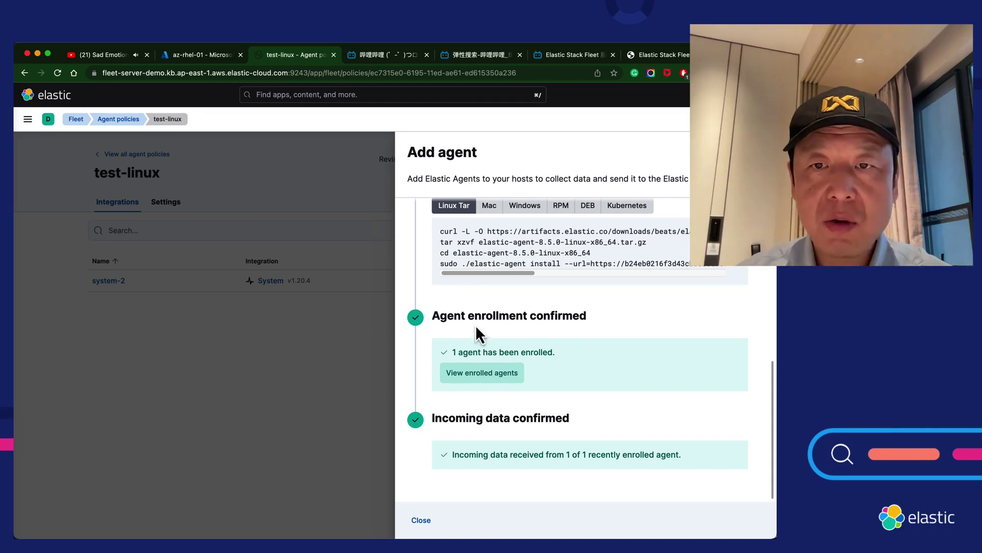
left_click_drag(439, 417, 563, 419)
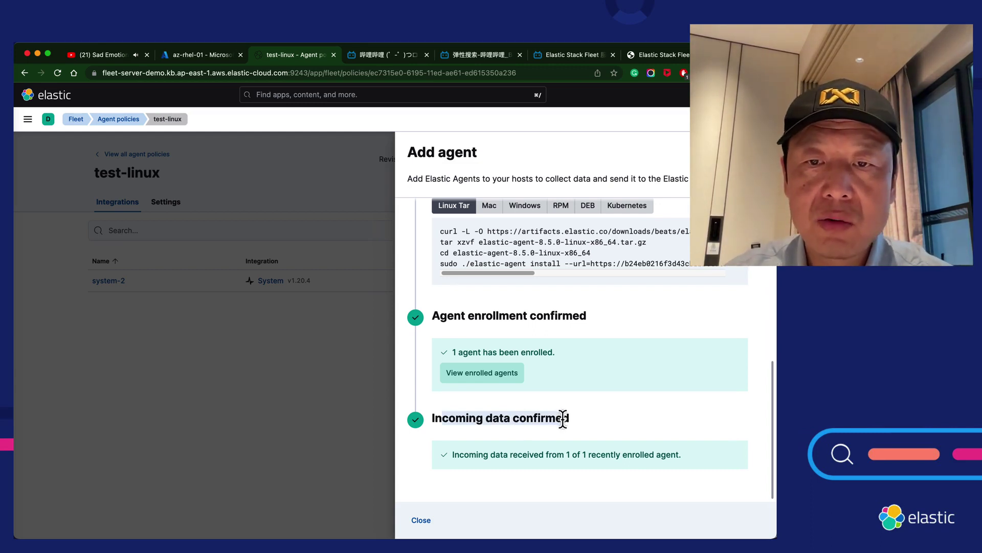
left_click(591, 419)
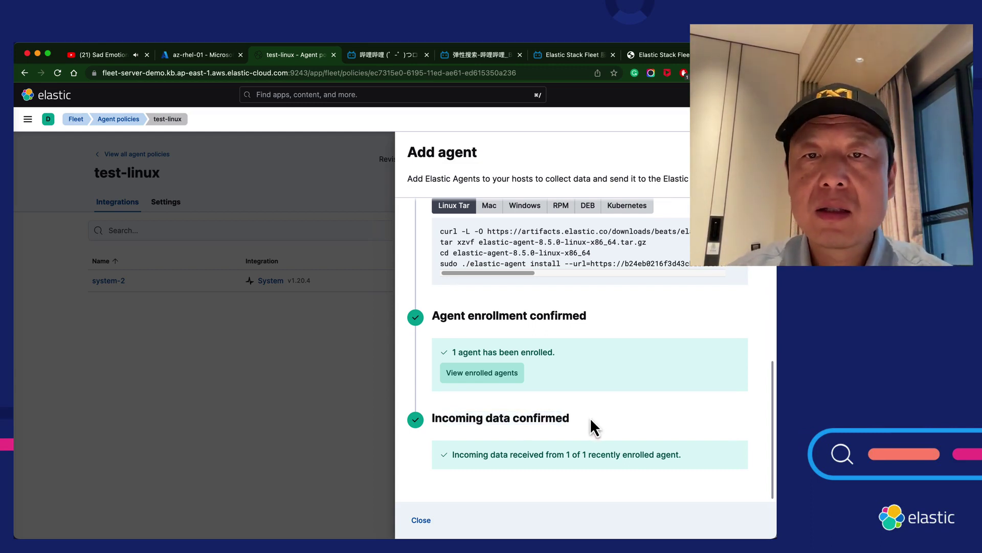
triple_click(536, 406)
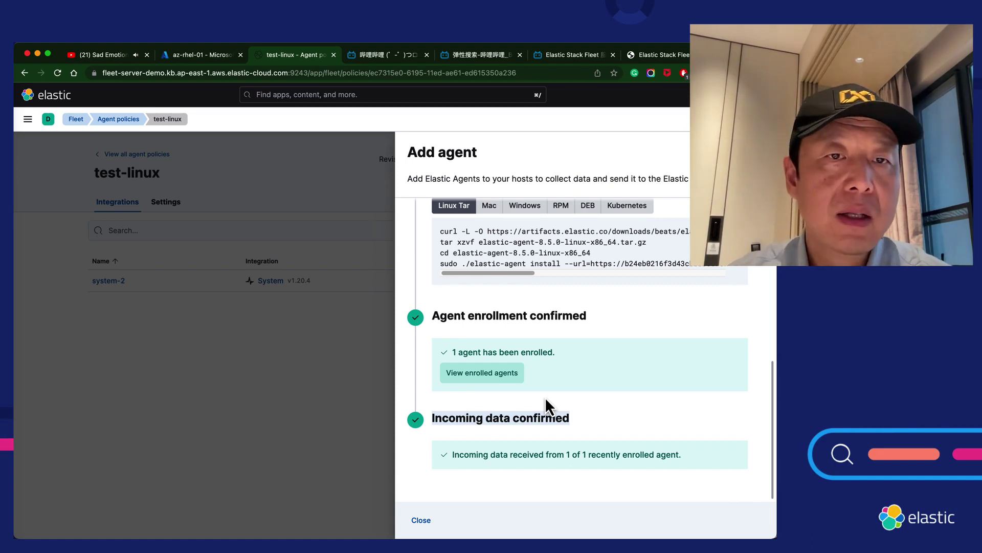
left_click(586, 420)
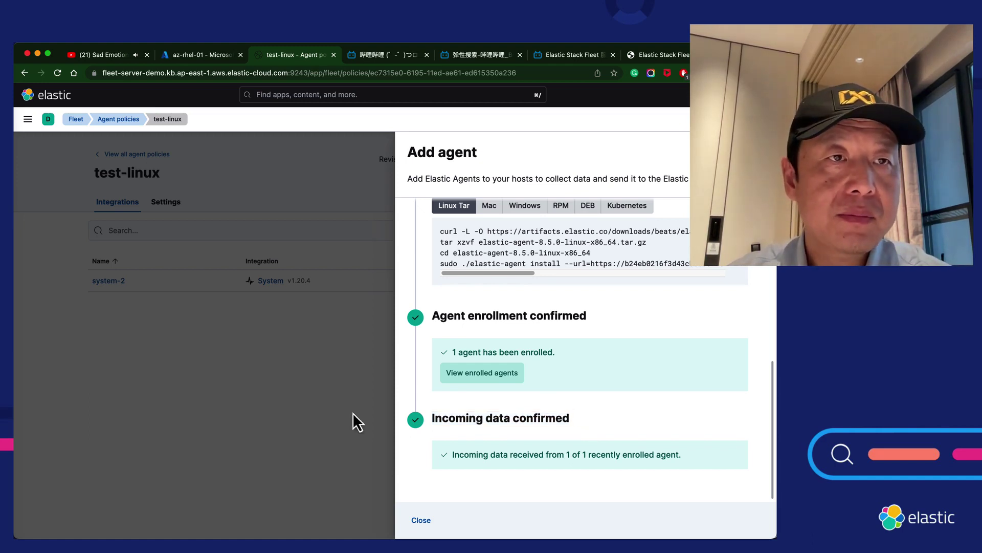
Close the Add agent instructions and open the list of Analytics dashboards.
left_click(319, 399)
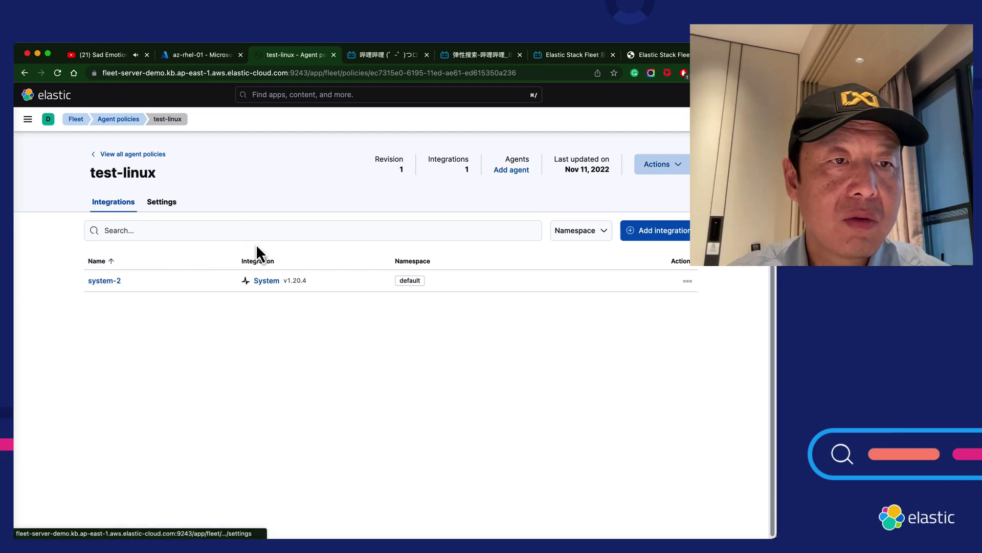
left_click(27, 121)
scroll(87, 393, "down", 2)
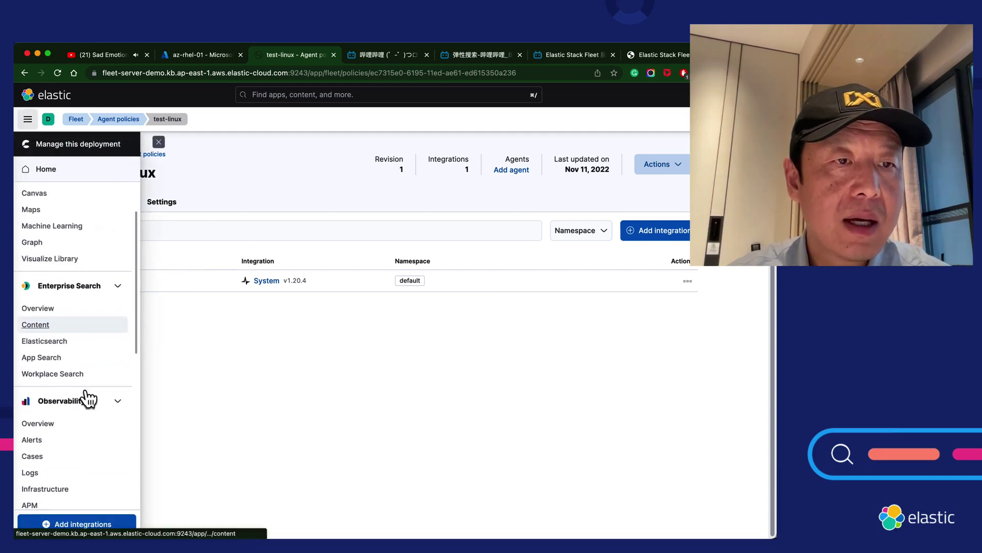
scroll(48, 432, "down", 2)
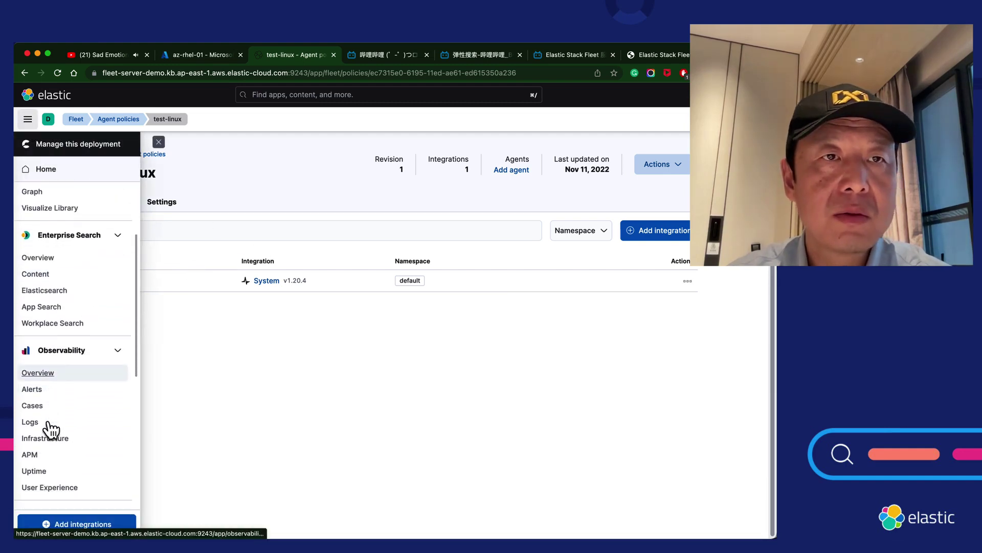
scroll(51, 368, "up", 4)
left_click(43, 237)
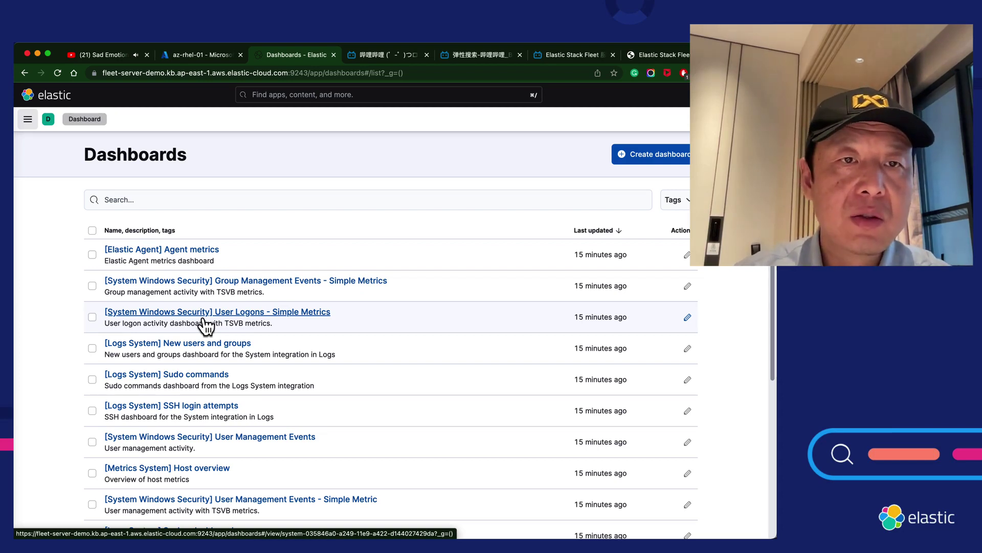
Open Discover and switch the data view to logs-* to examine the collected documents.
left_click(28, 121)
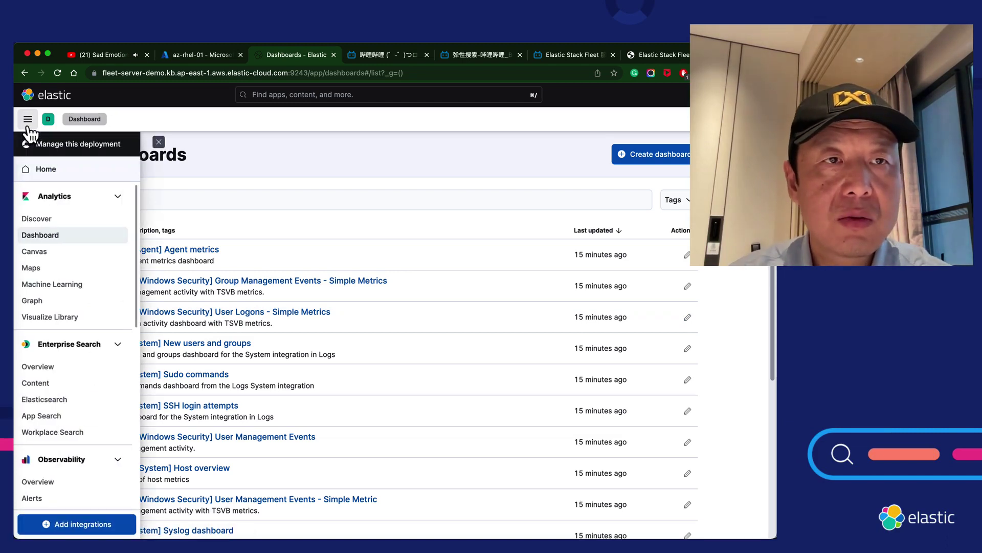
left_click(40, 219)
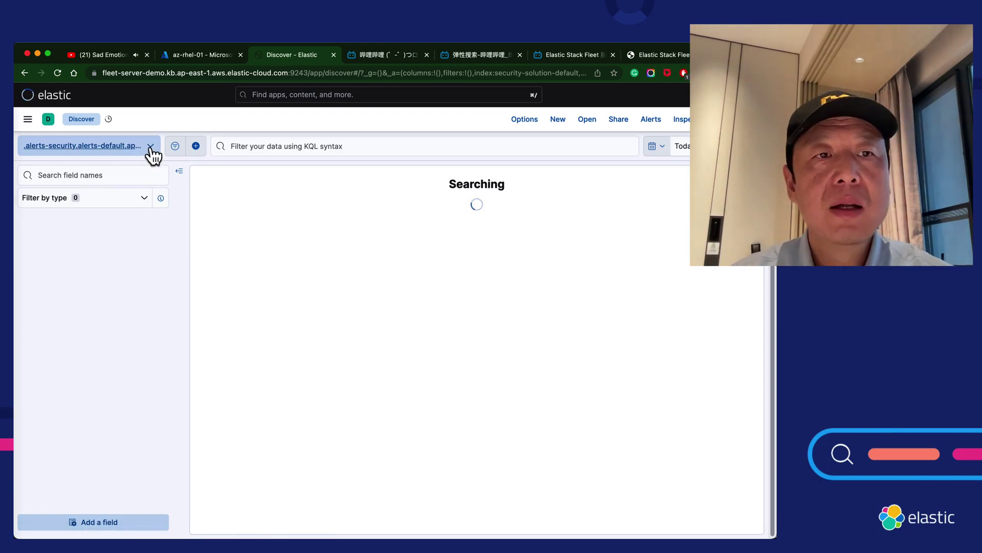
left_click(152, 150)
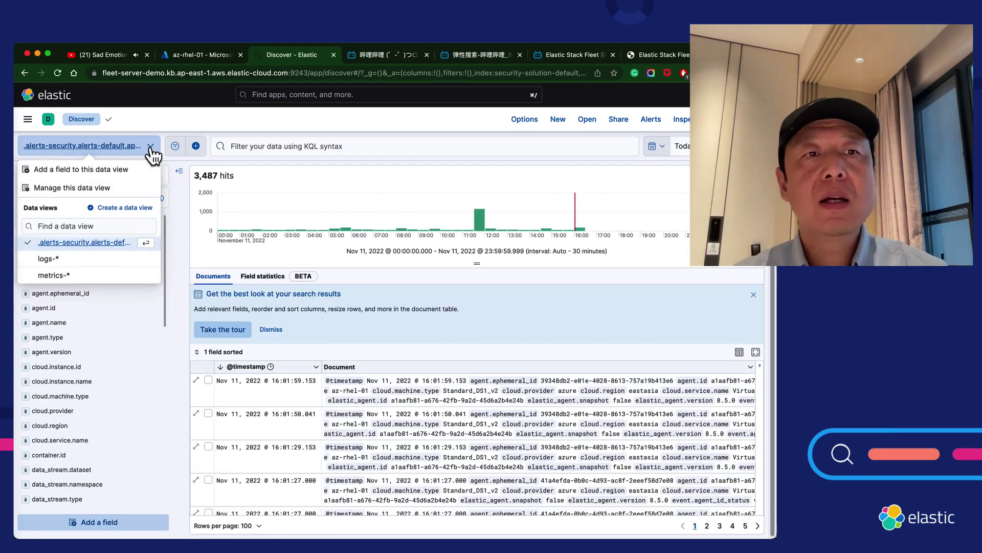
left_click(47, 259)
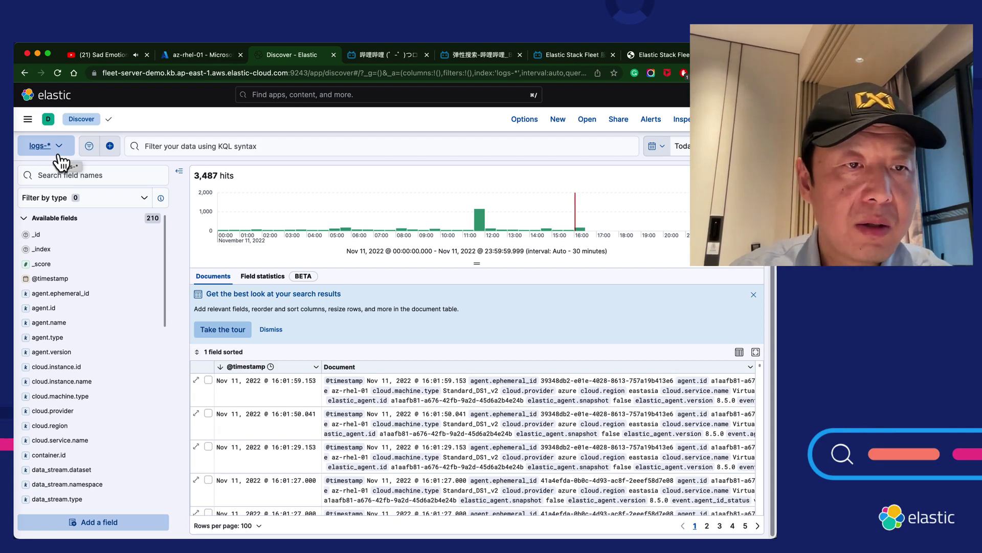
left_click(58, 152)
Open the Observability infrastructure inventory and show the detailed metrics page for the az-rhel-01 host.
left_click(28, 120)
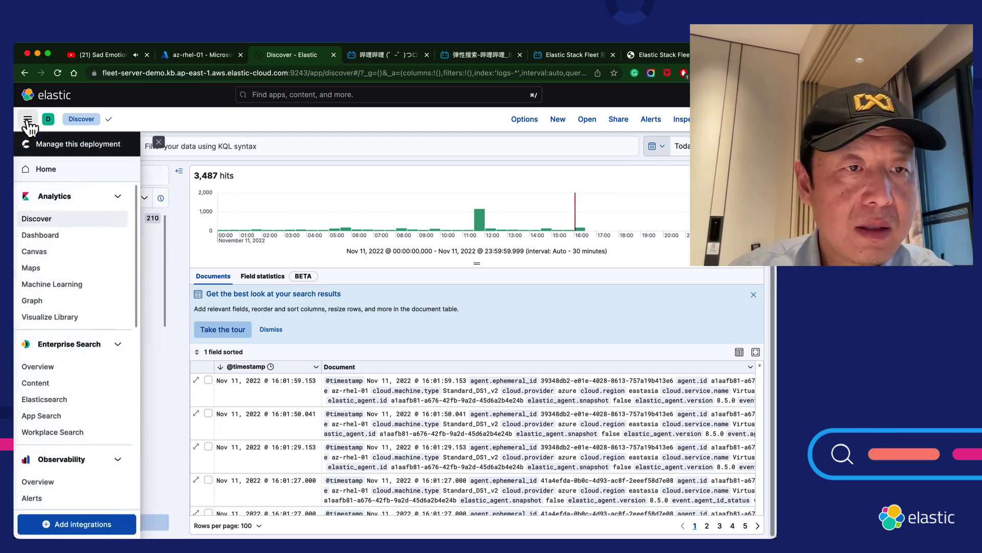
scroll(82, 422, "down", 5)
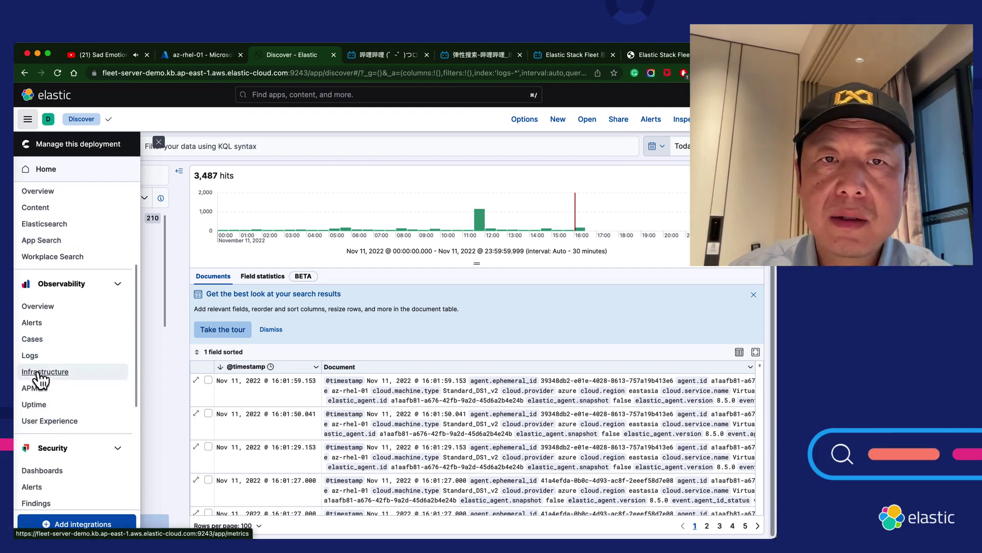
left_click(41, 372)
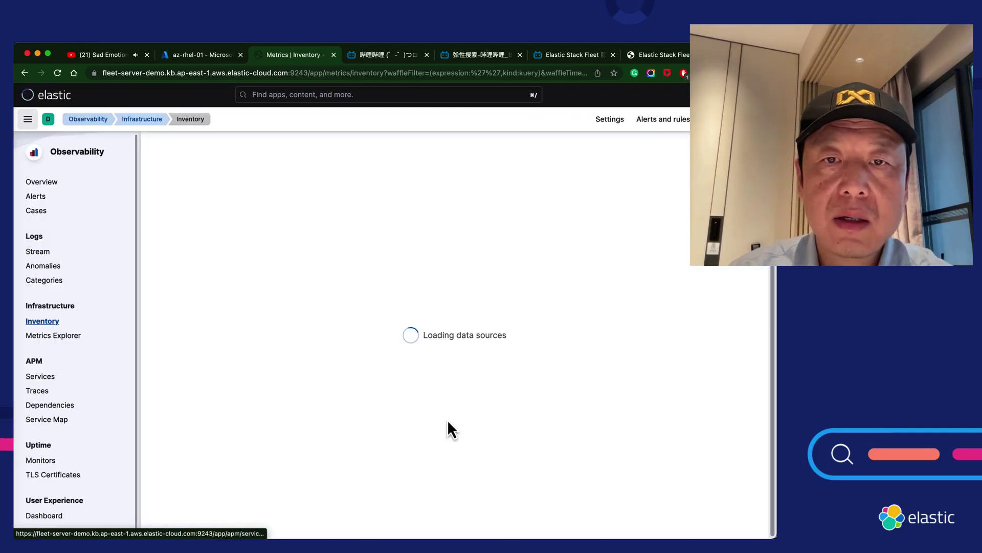
mouse_move(447, 380)
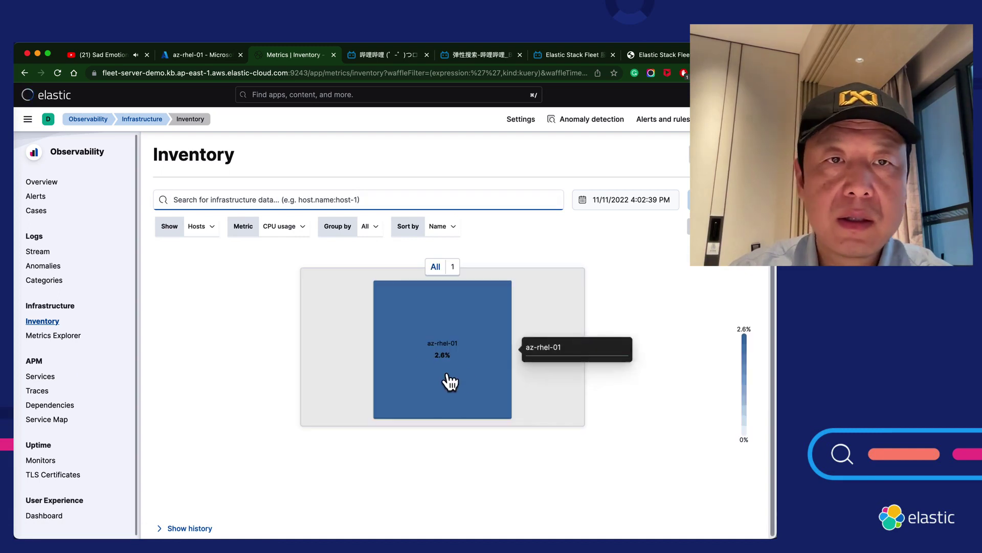
left_click(451, 358)
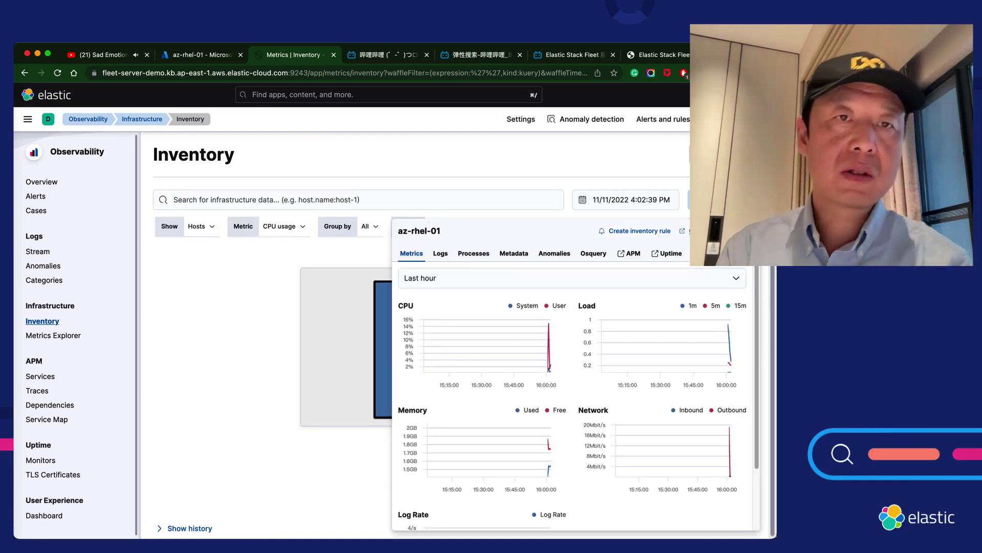
left_click(732, 169)
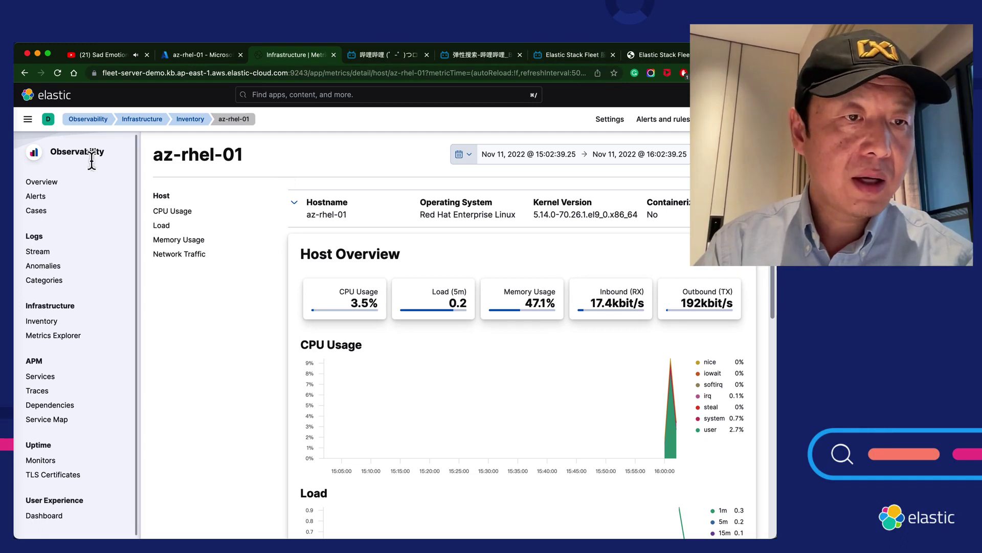
Open the agent list in Fleet and check the status of the az-rhel-01 agent.
left_click(27, 119)
scroll(78, 402, "down", 5)
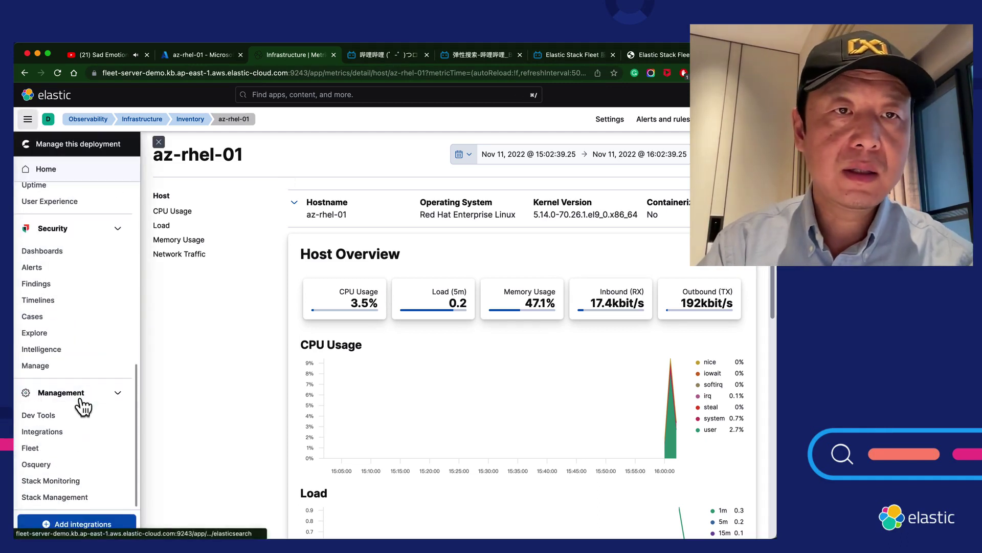
left_click(37, 449)
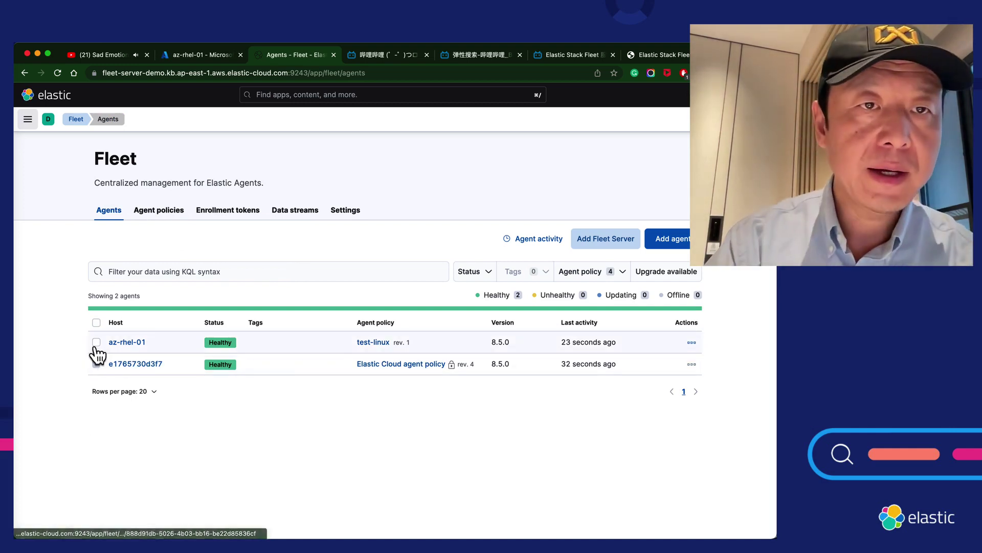
mouse_move(222, 346)
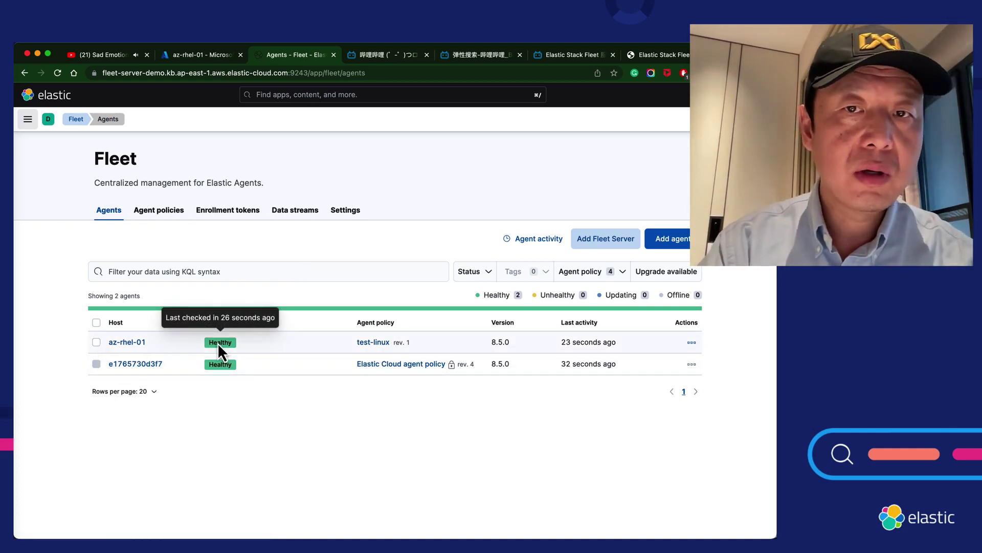
Open the test-linux agent policy and start adding an integration to it.
left_click(155, 212)
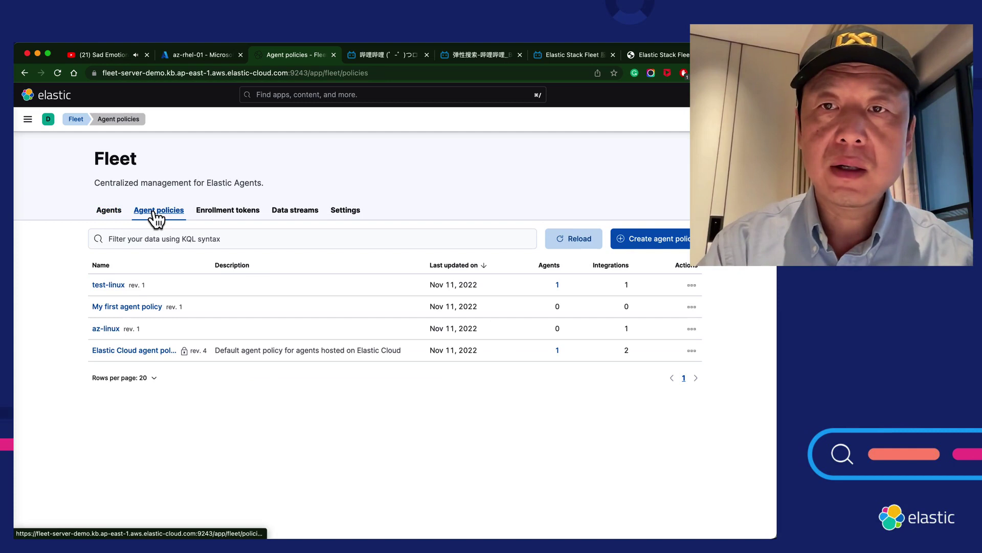
left_click(109, 285)
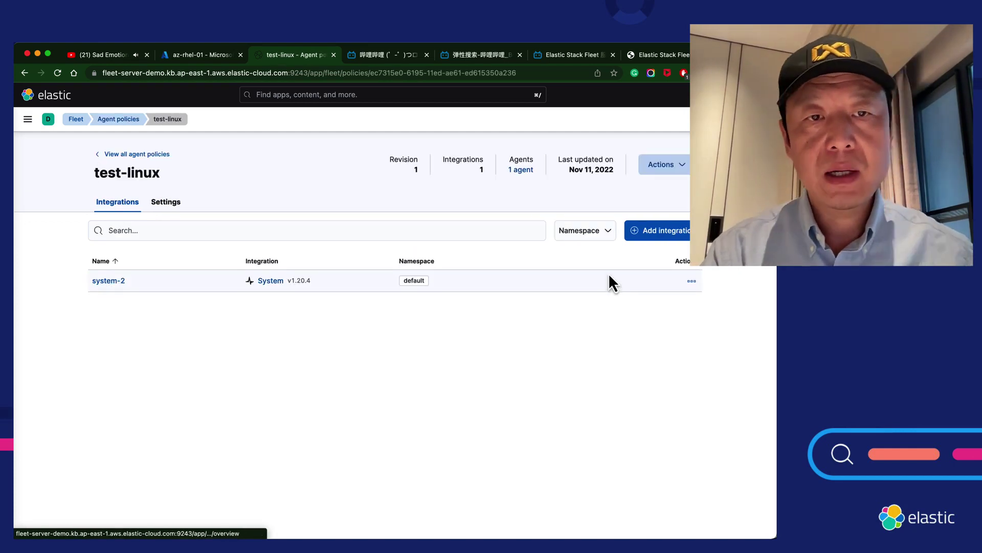
left_click(656, 235)
Search the integrations for "pa" and open the Network Packet Capture overview.
left_click(396, 351)
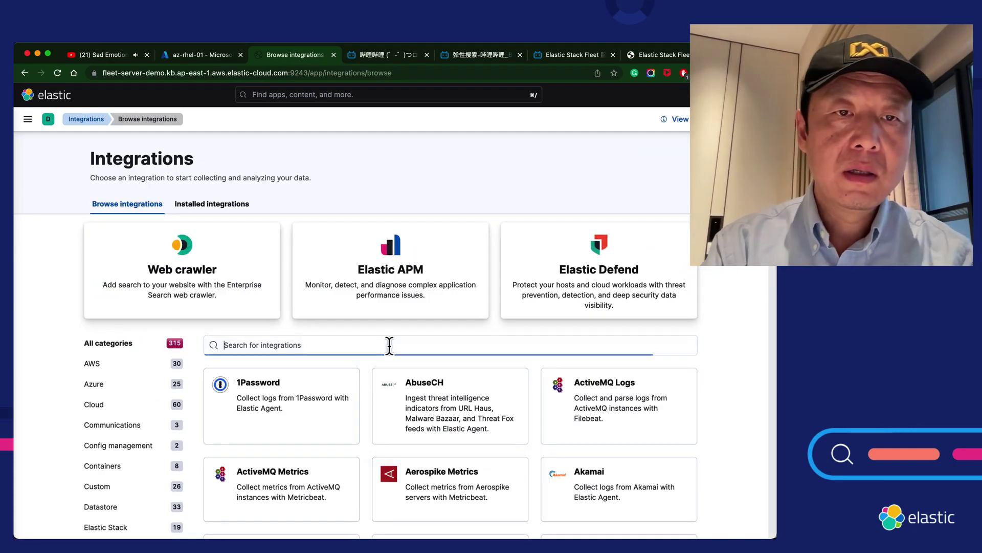
type("ptac")
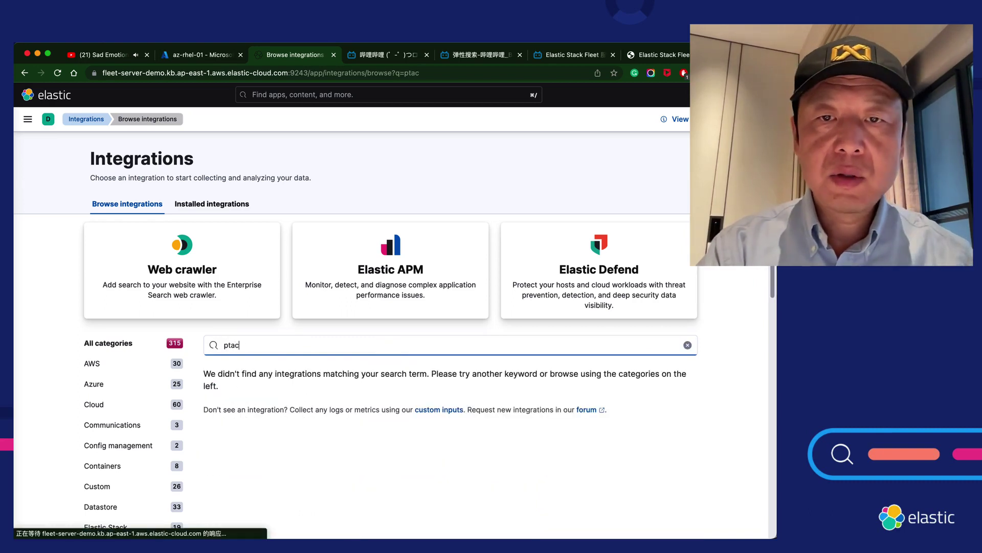
key("BackSpace")
key("BackSpace")
key("BackSpace")
type("a")
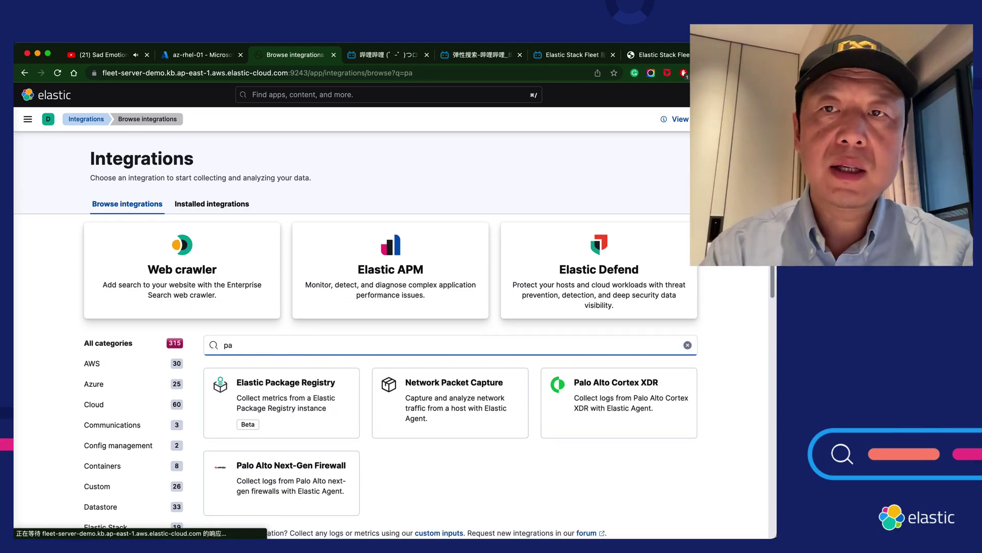
left_click(470, 408)
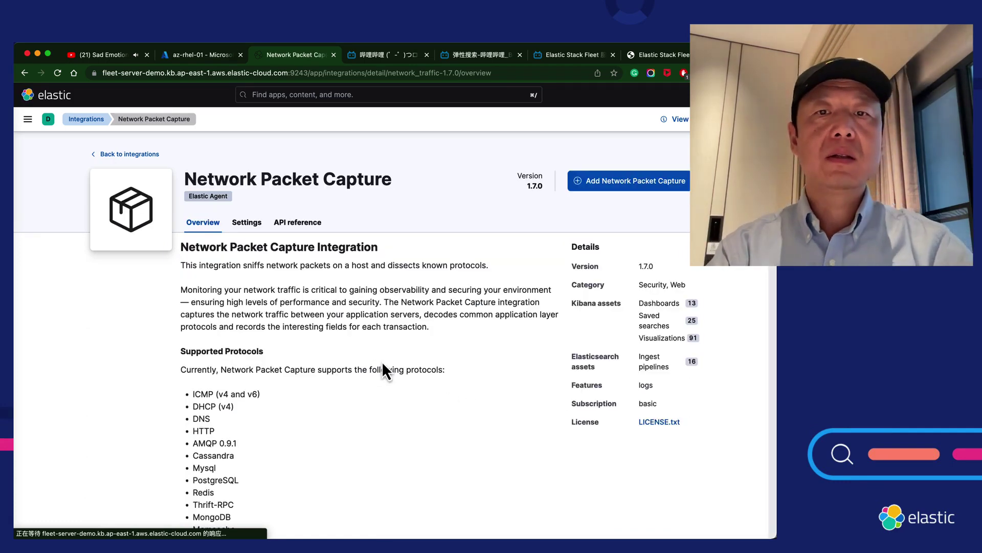
Return to the integrations catalog and examine the range of integrations offered across all categories.
left_click(125, 154)
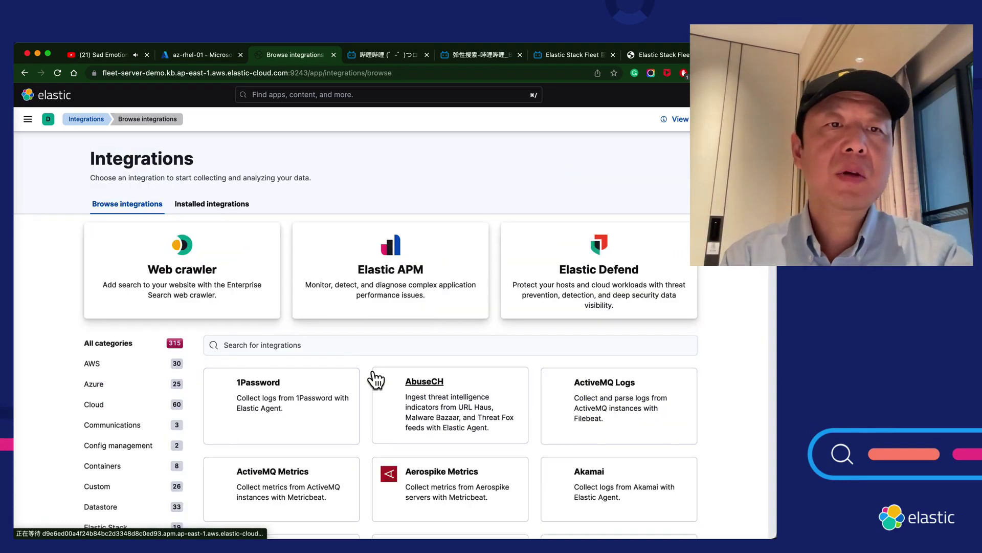
scroll(376, 380, "down", 2)
scroll(376, 380, "up", 2)
scroll(376, 380, "down", 3)
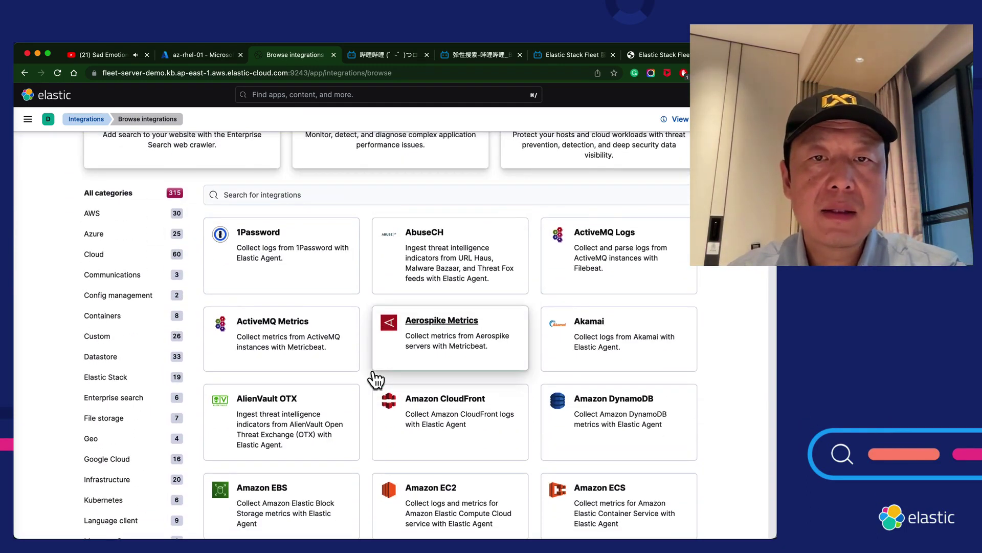
scroll(376, 380, "down", 6)
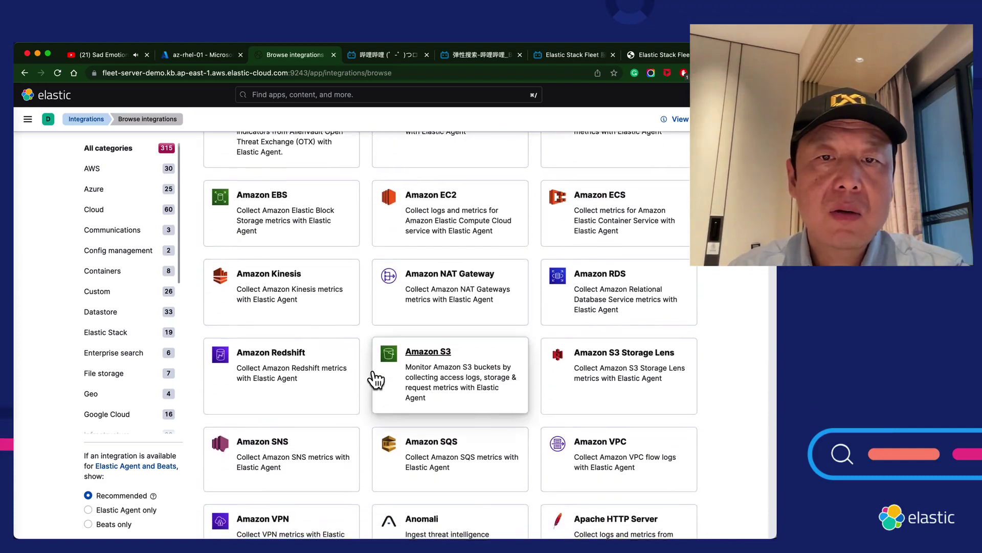
scroll(376, 380, "down", 1)
scroll(376, 380, "down", 4)
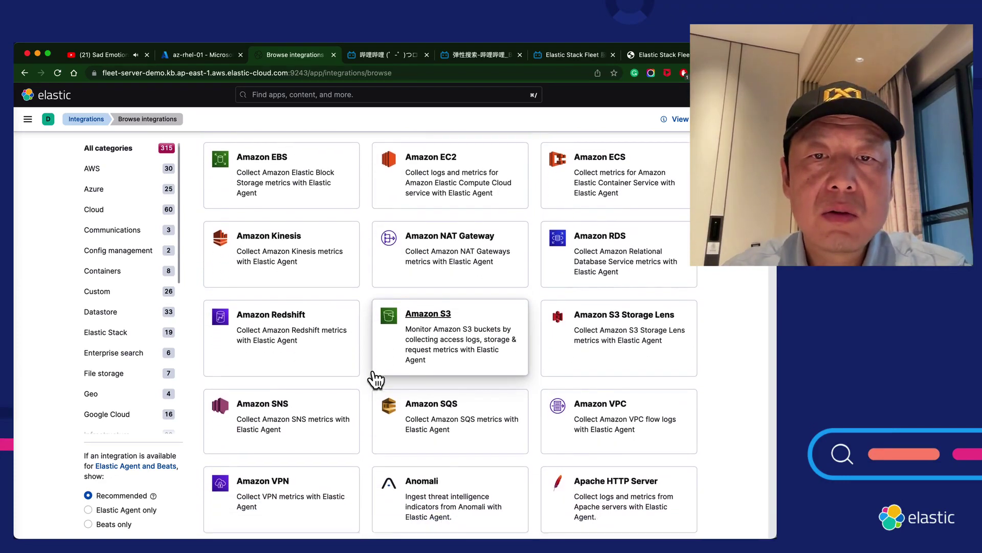
scroll(376, 380, "down", 1)
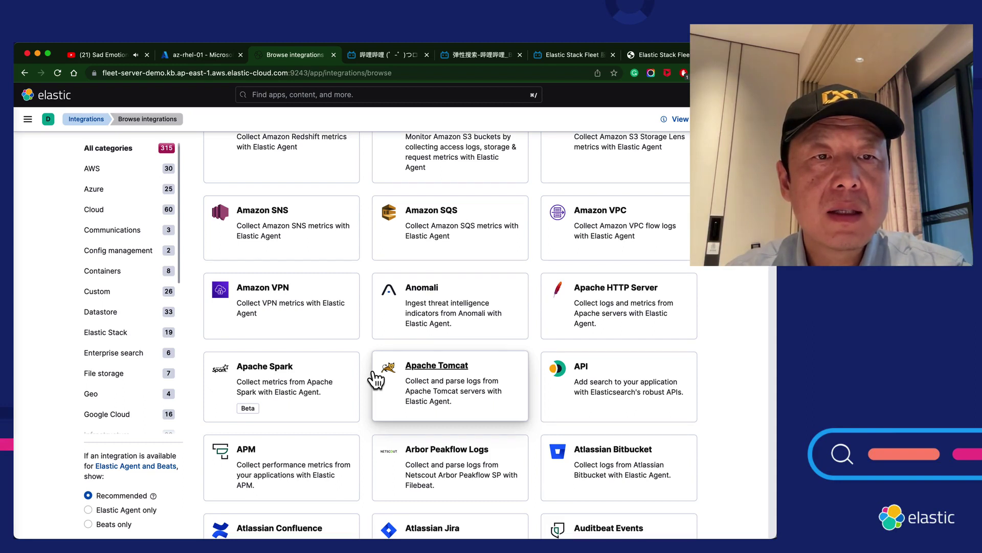
scroll(376, 379, "up", 10)
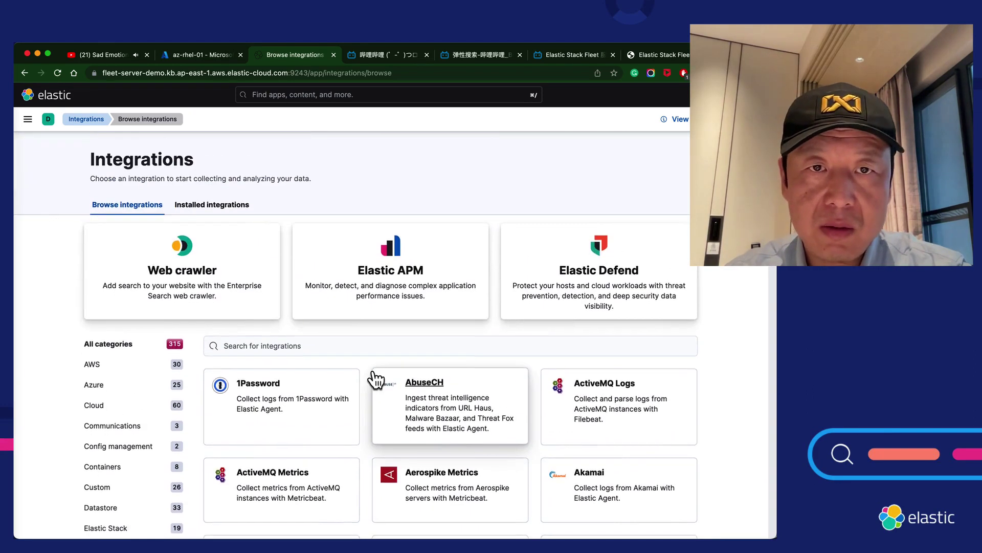
Look over the category list and open the Amazon EC2 integration's overview.
scroll(376, 379, "down", 1)
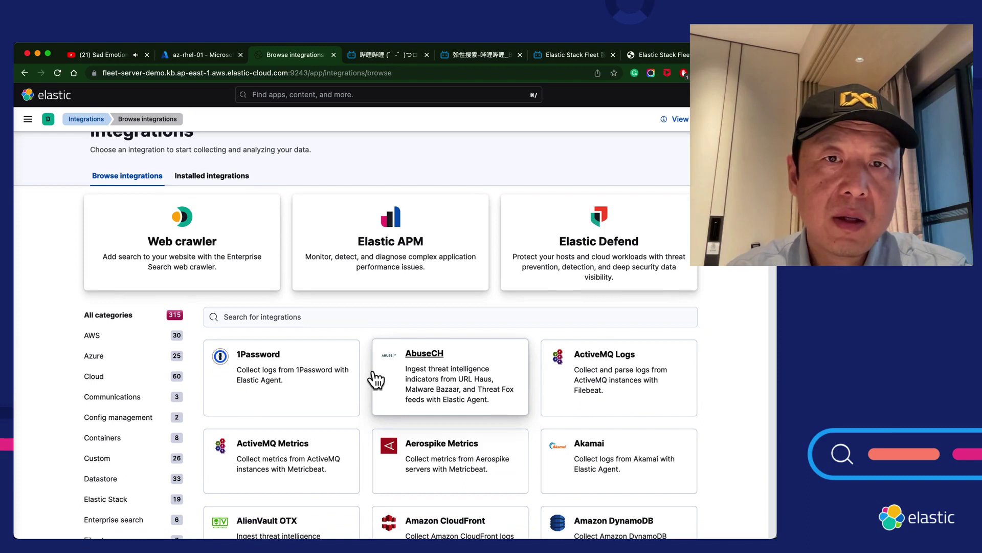
scroll(376, 379, "down", 1)
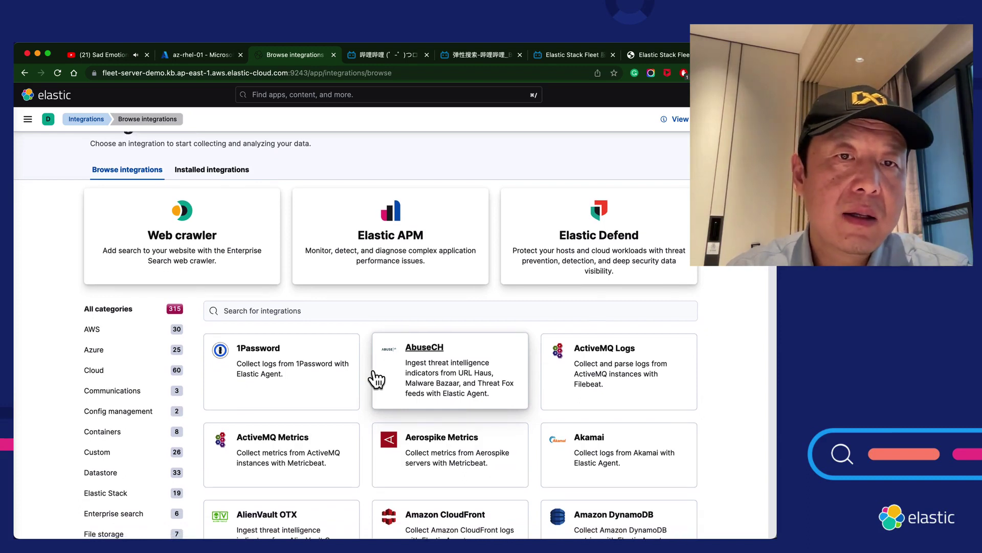
scroll(376, 379, "down", 2)
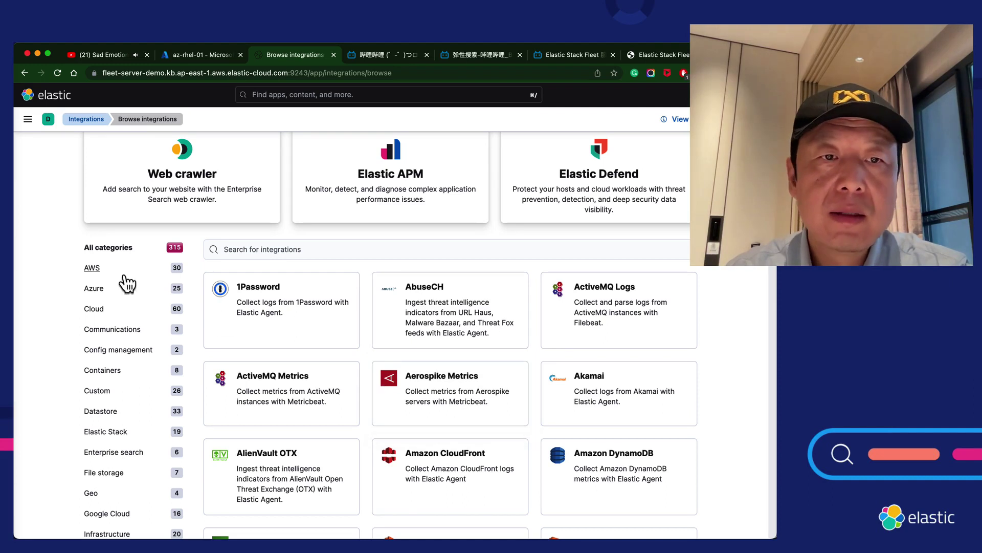
scroll(167, 362, "down", 3)
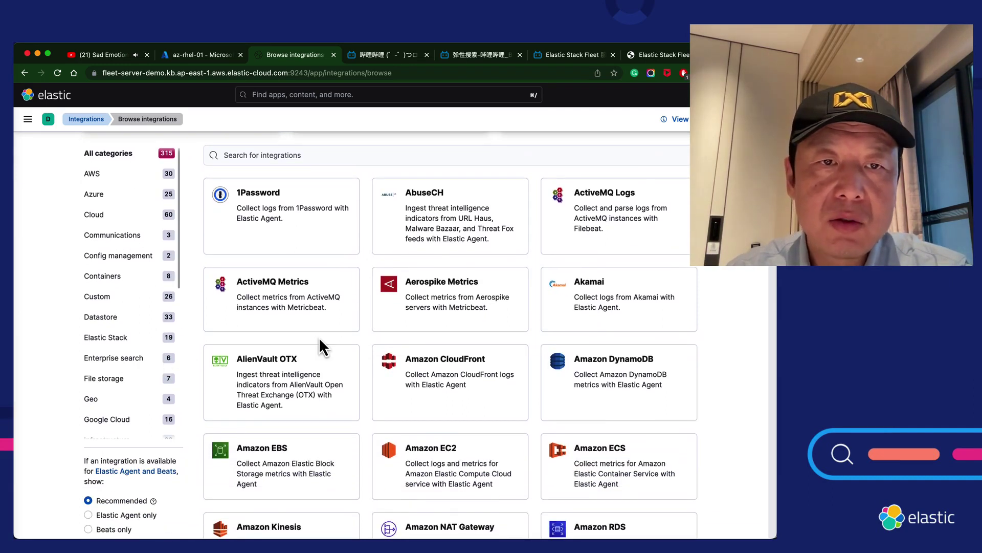
scroll(318, 337, "down", 2)
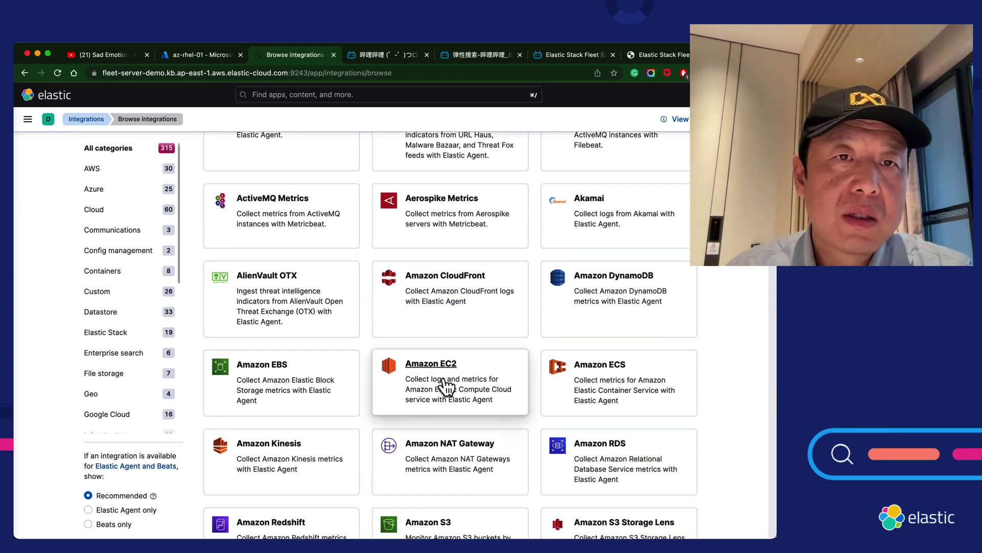
left_click(443, 379)
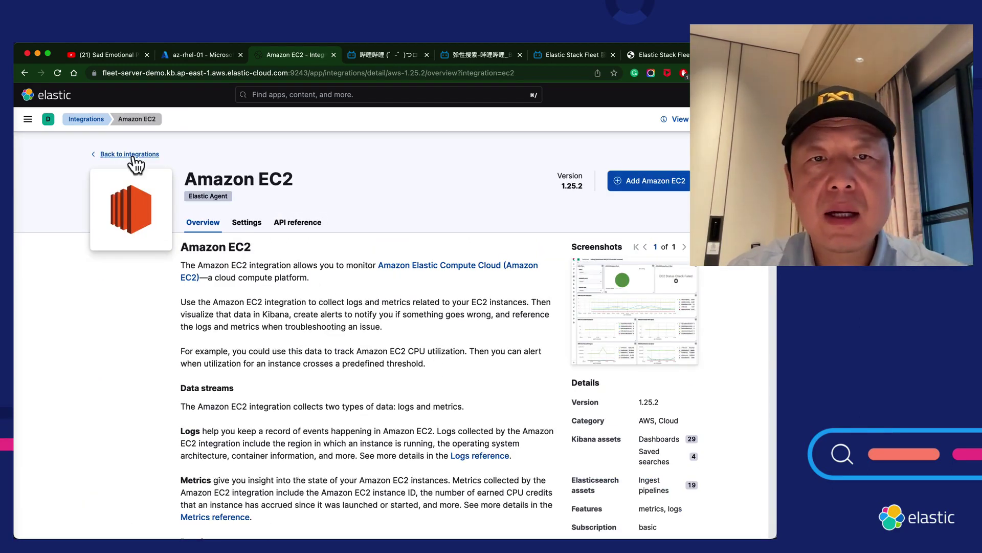
Go back to the catalog, search for "azu", and open the Azure Virtual Machines Metrics integration.
left_click(108, 154)
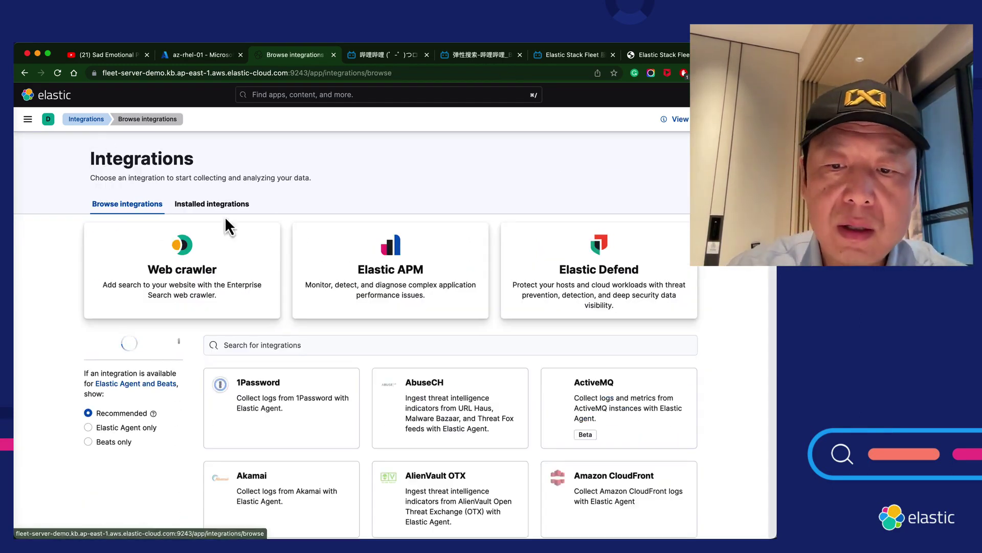
left_click(339, 339)
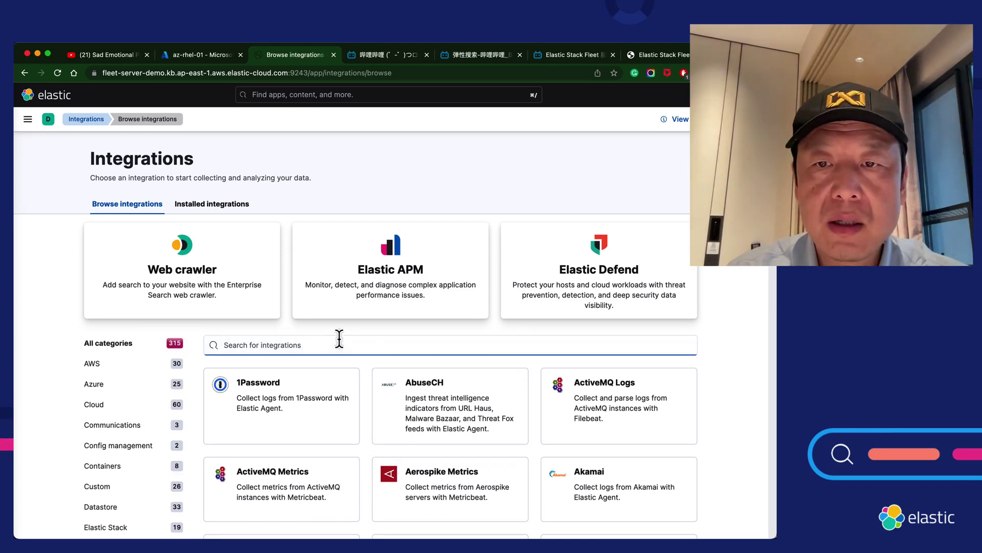
type("azu")
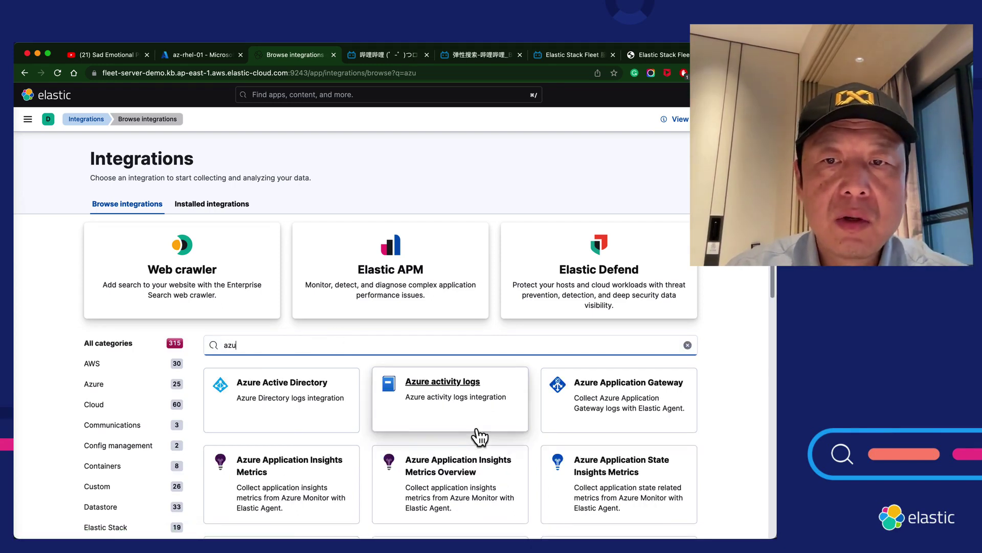
scroll(546, 476, "down", 5)
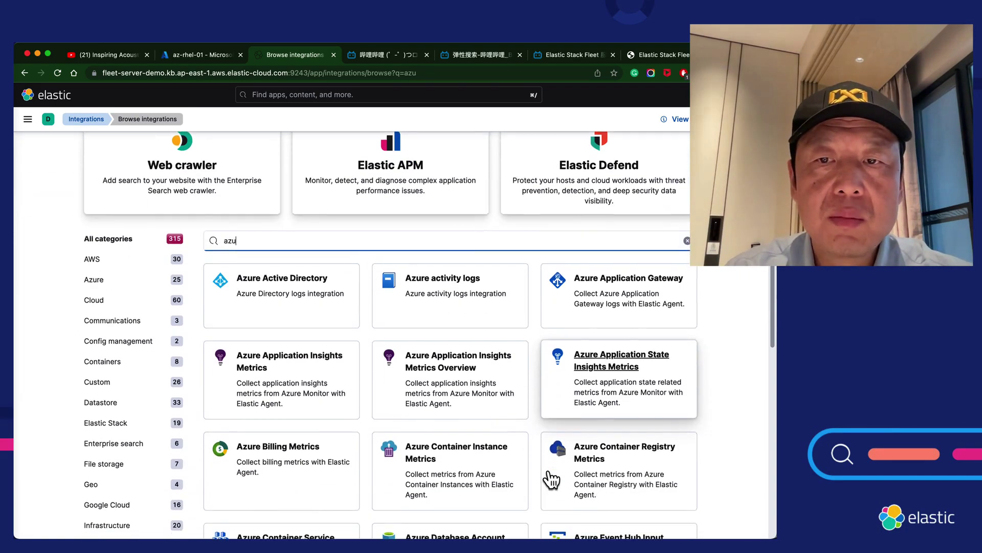
scroll(551, 480, "down", 4)
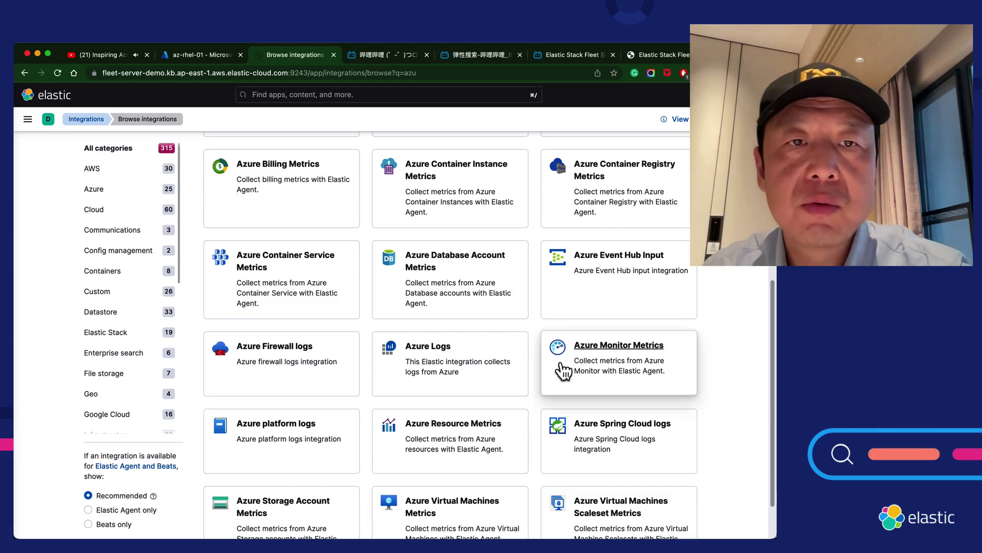
scroll(450, 465, "down", 2)
left_click(447, 460)
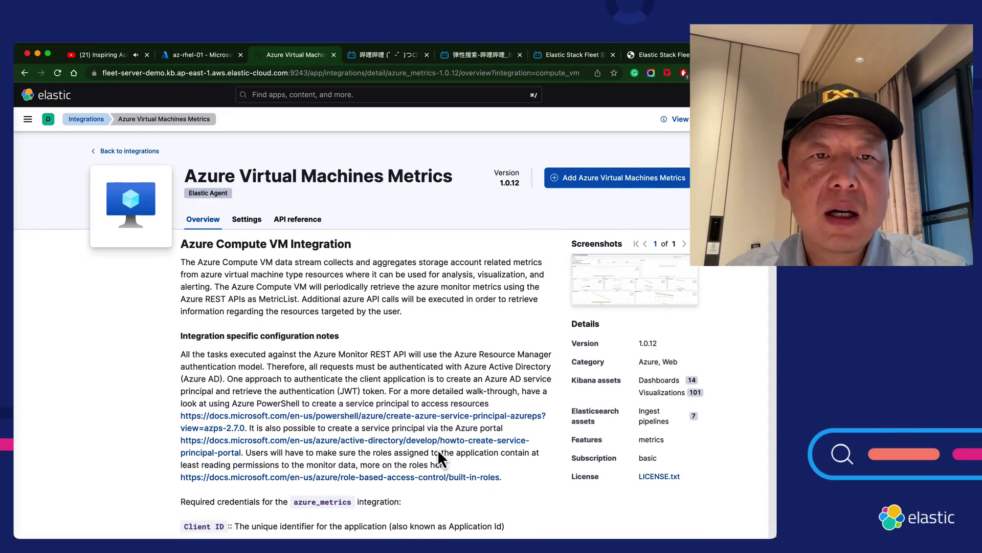
Examine the Azure Virtual Machines Metrics overview, including its required credentials, configuration notes, guest metrics, costs and exported fields.
scroll(438, 449, "down", 5)
scroll(438, 449, "down", 3)
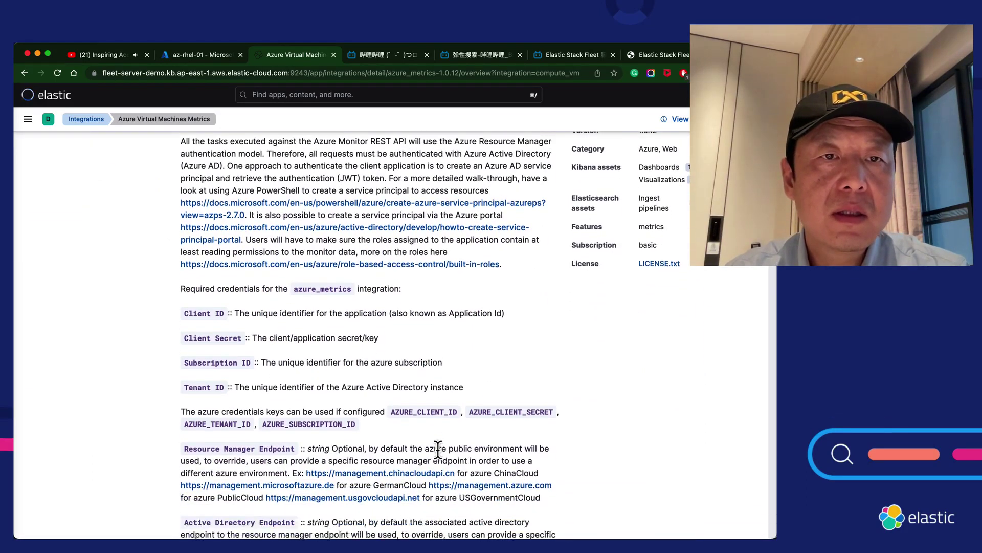
scroll(297, 302, "up", 8)
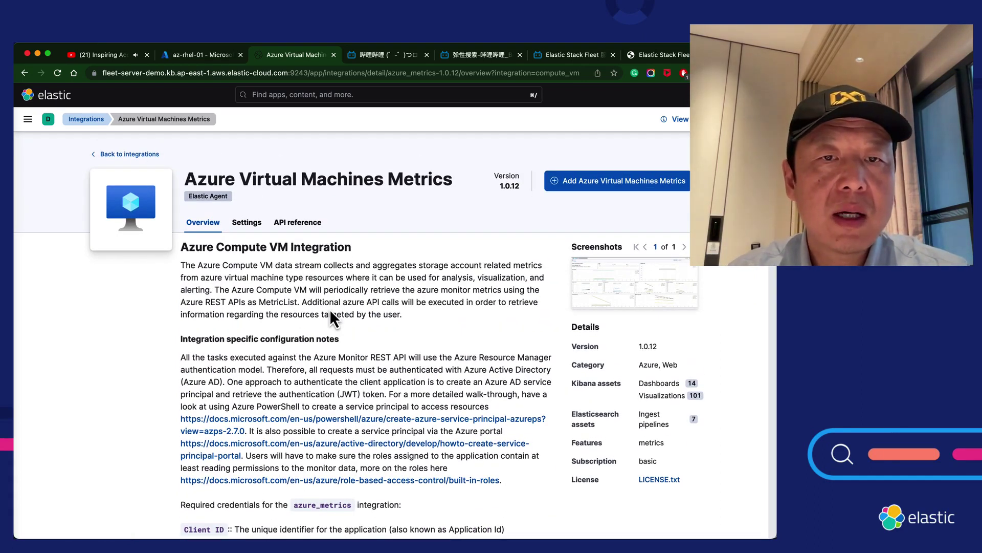
scroll(329, 309, "down", 5)
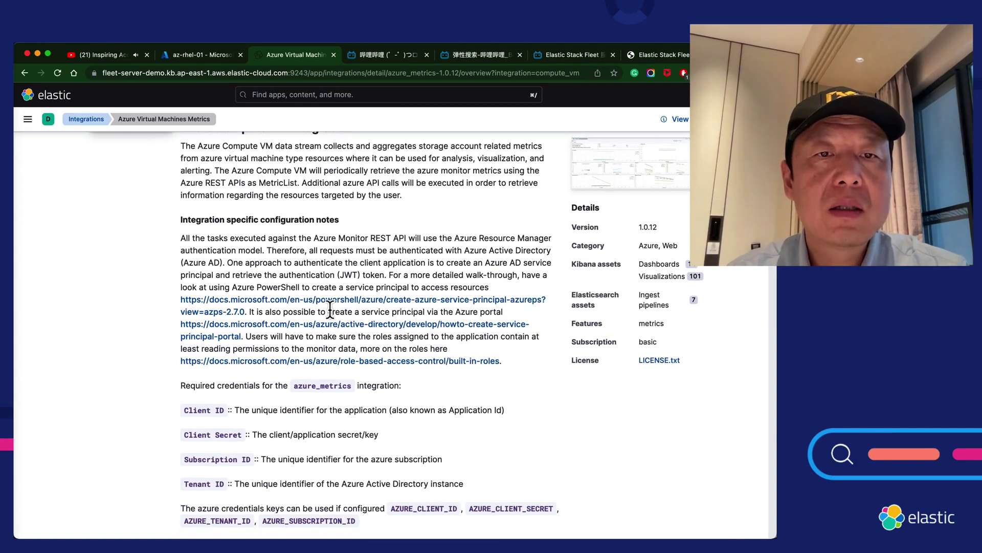
scroll(330, 310, "down", 4)
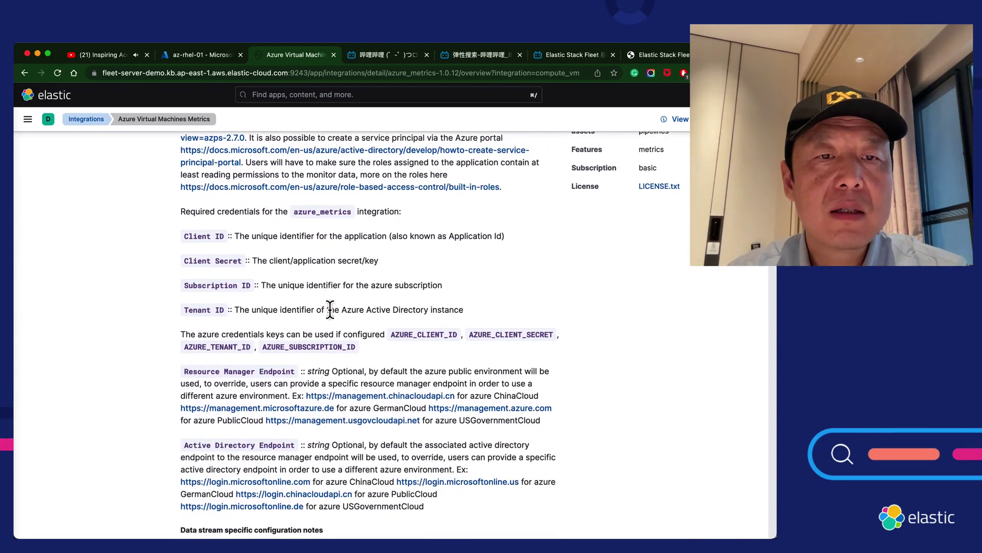
scroll(330, 309, "down", 13)
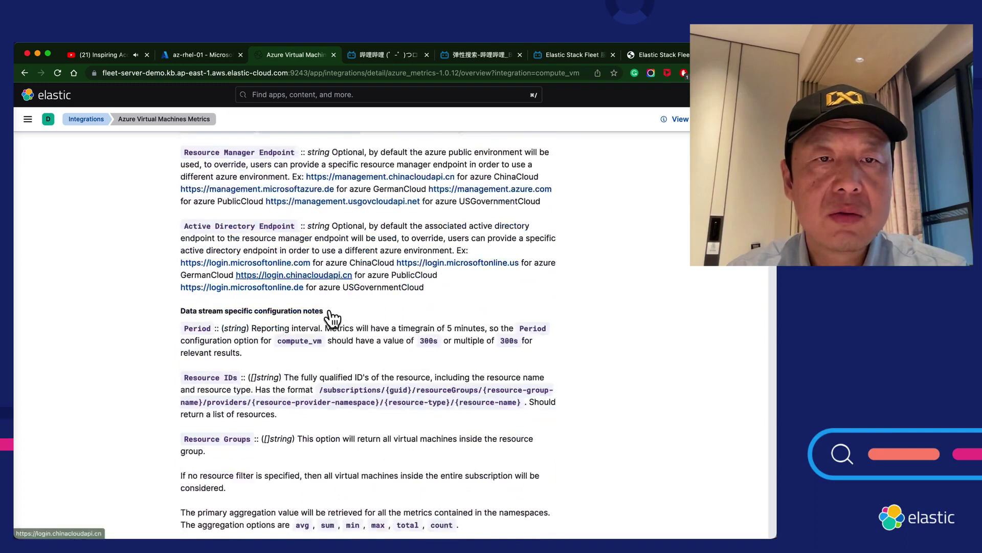
scroll(330, 313, "down", 10)
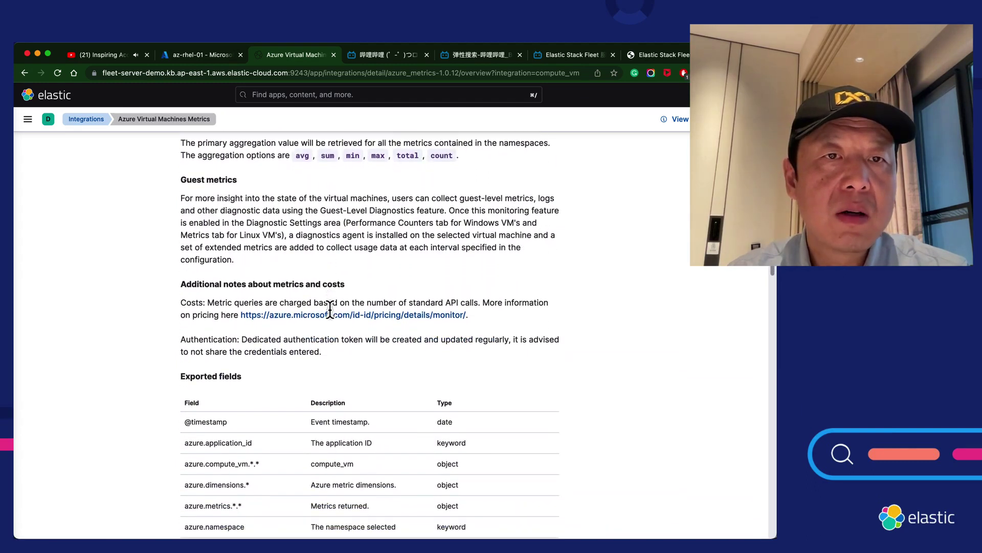
scroll(330, 309, "down", 1)
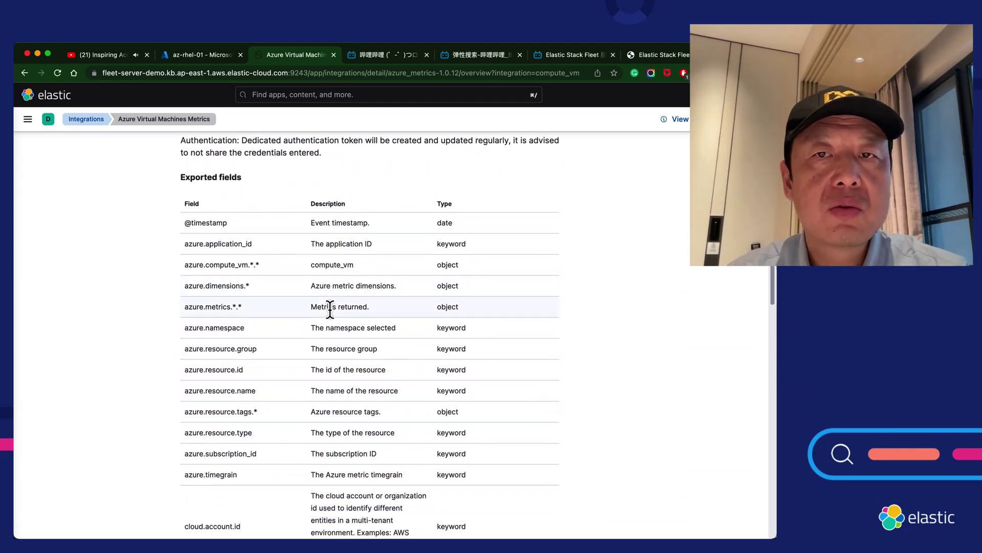
scroll(330, 309, "up", 10)
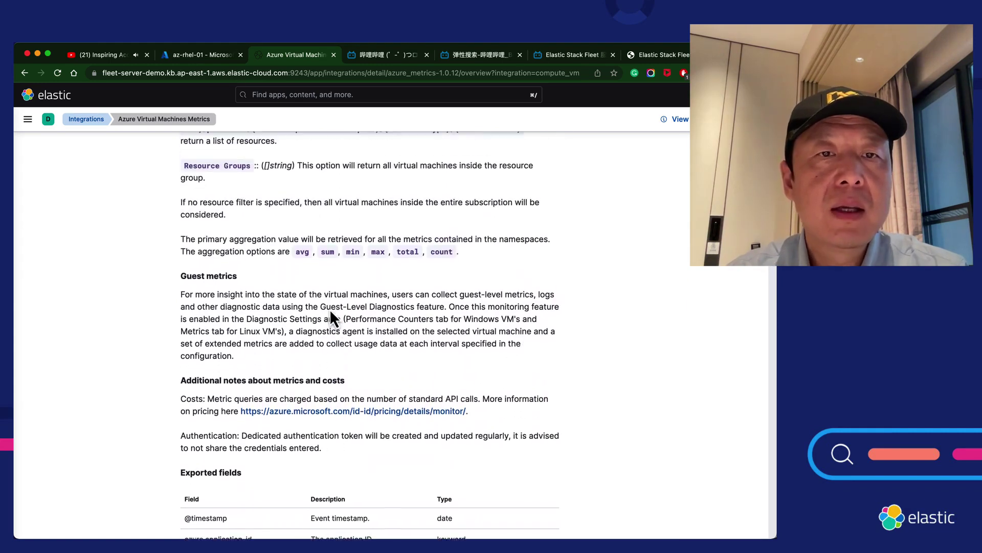
scroll(331, 317, "up", 1)
scroll(332, 318, "down", 10)
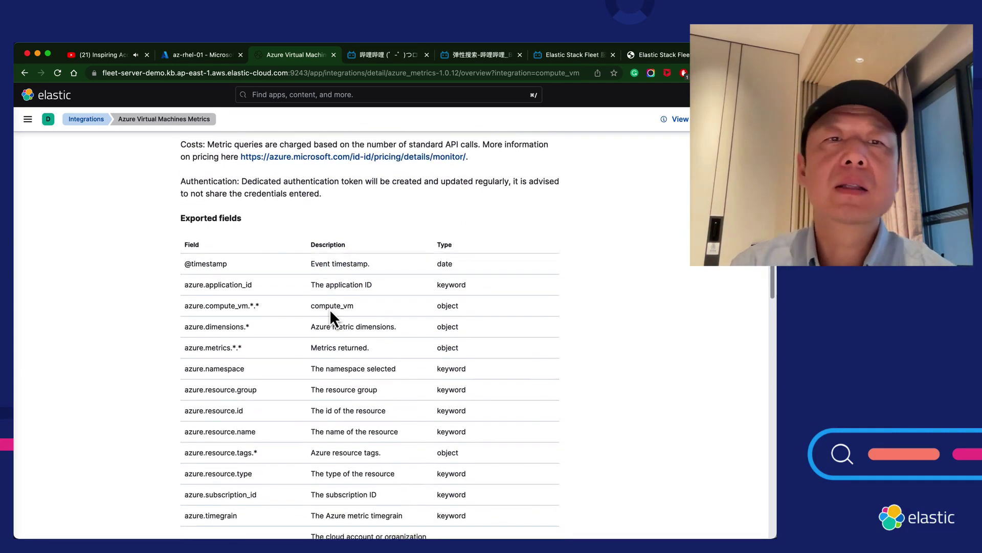
scroll(331, 317, "down", 1)
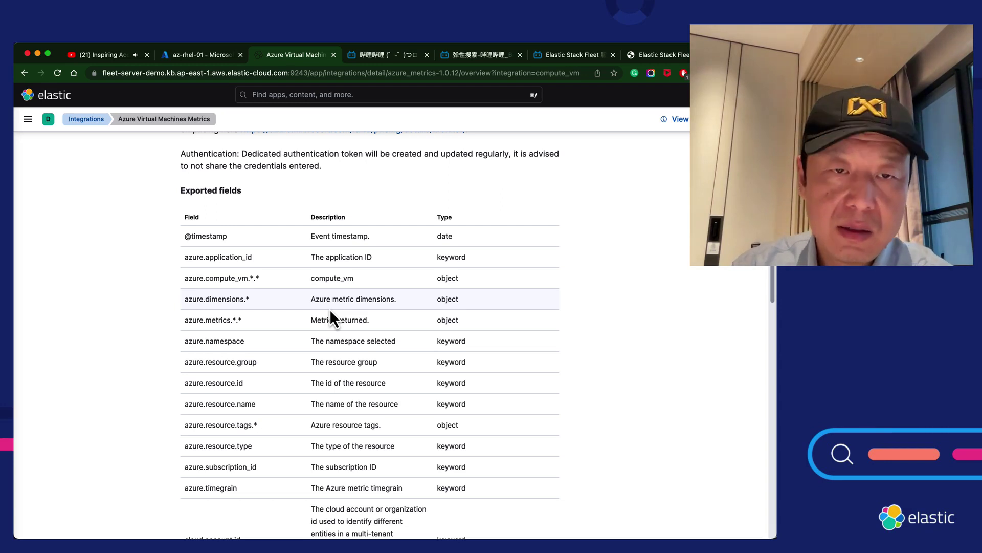
scroll(330, 309, "down", 1)
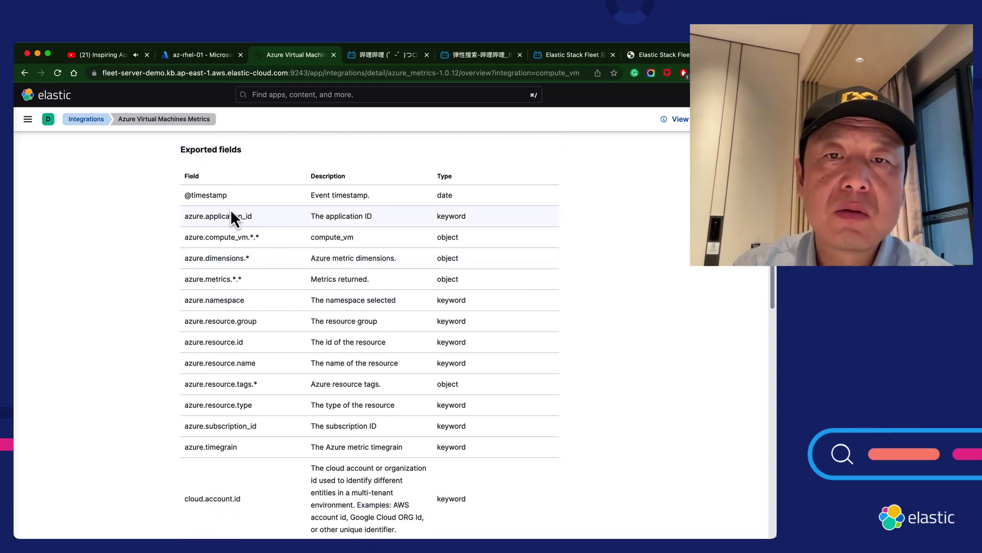
Review the Azure Virtual Machines Metrics exported fields and check the integration's asset installation settings.
scroll(267, 402, "down", 3)
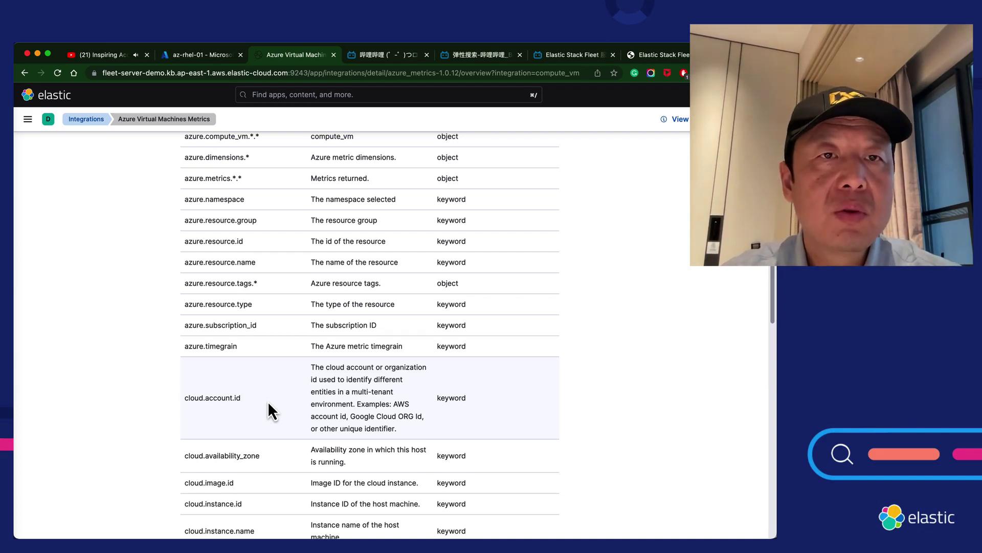
scroll(268, 401, "up", 20)
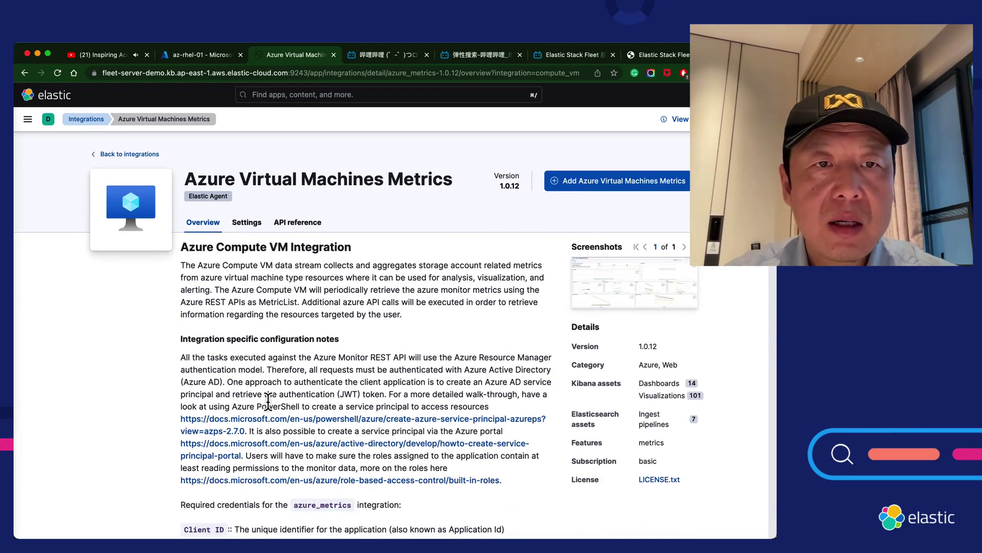
left_click(248, 225)
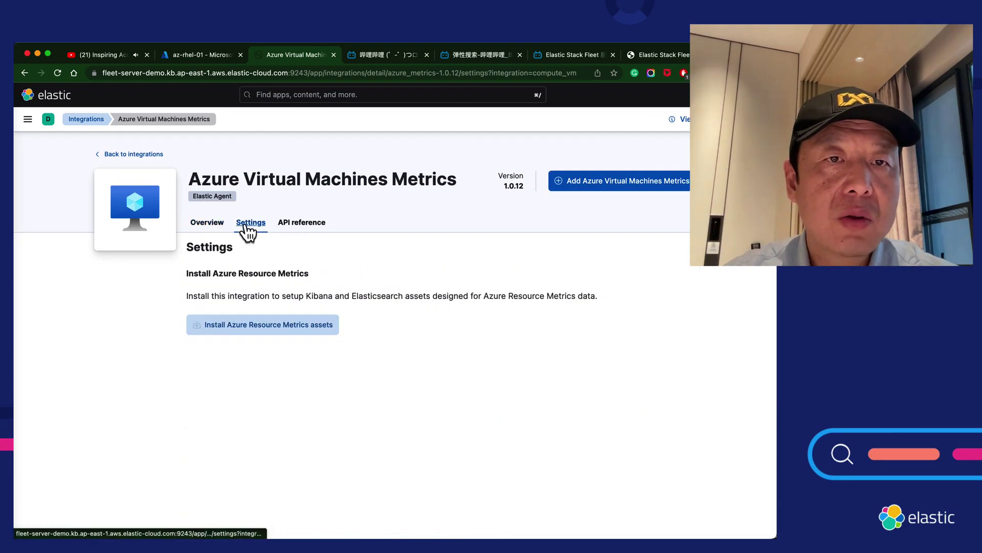
Return to the Azure Virtual Machines Metrics overview and reread its credentials, configuration notes, guest metrics, costs and exported fields.
left_click(204, 225)
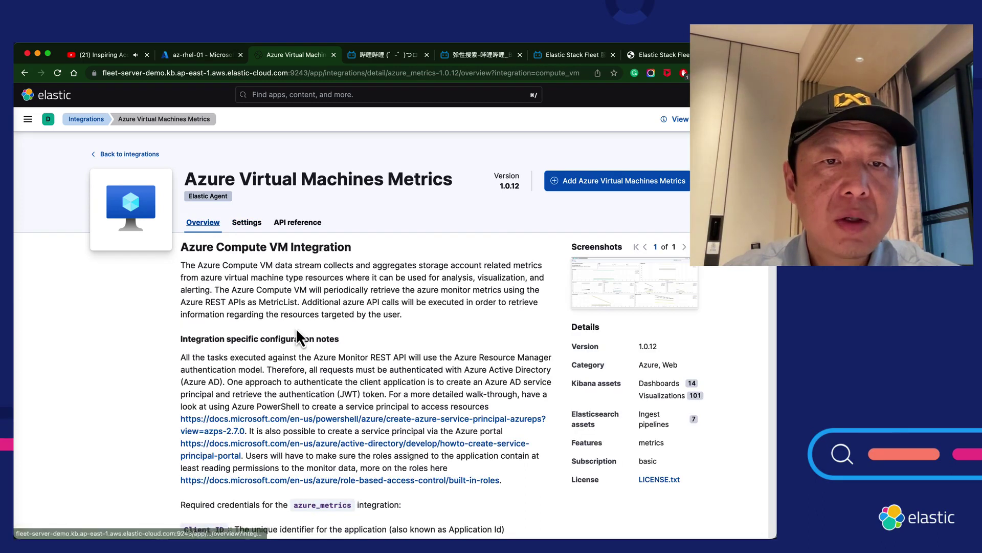
scroll(220, 227, "down", 1)
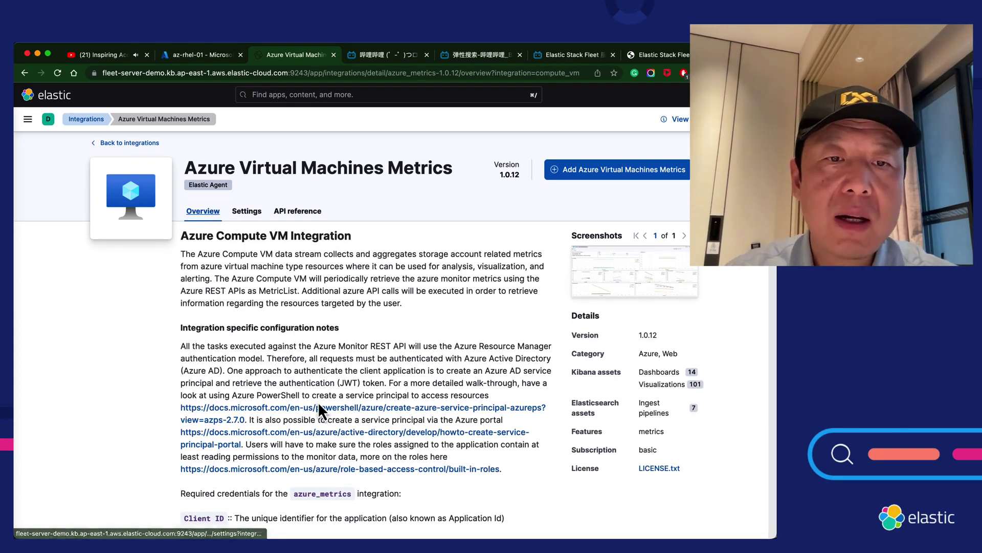
scroll(318, 401, "down", 10)
scroll(318, 405, "down", 6)
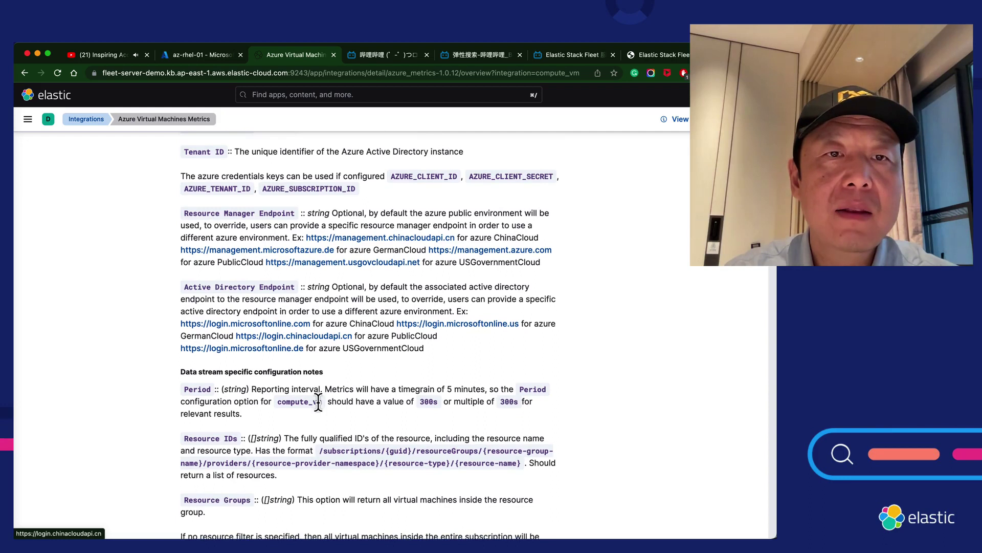
scroll(318, 401, "down", 15)
scroll(318, 401, "up", 3)
scroll(318, 401, "up", 6)
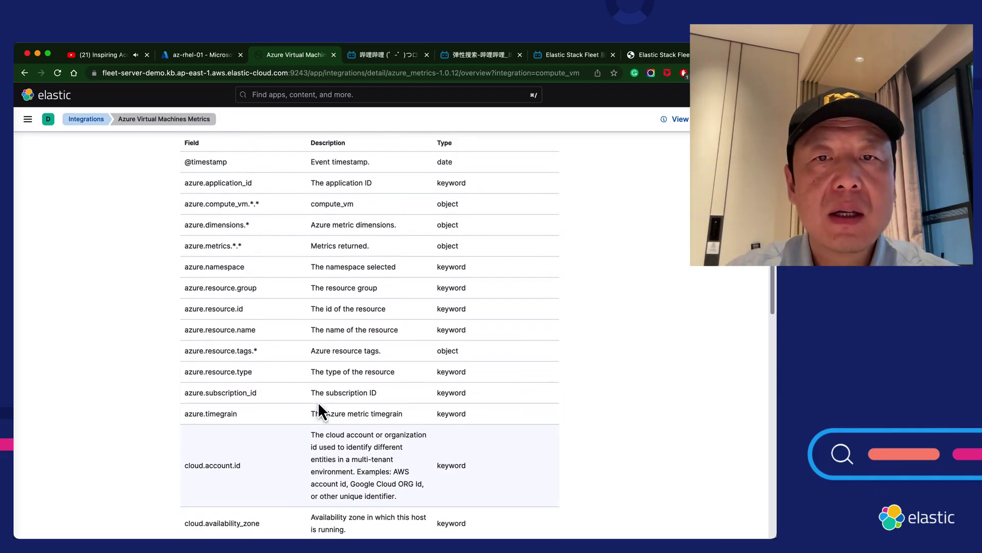
scroll(318, 401, "down", 2)
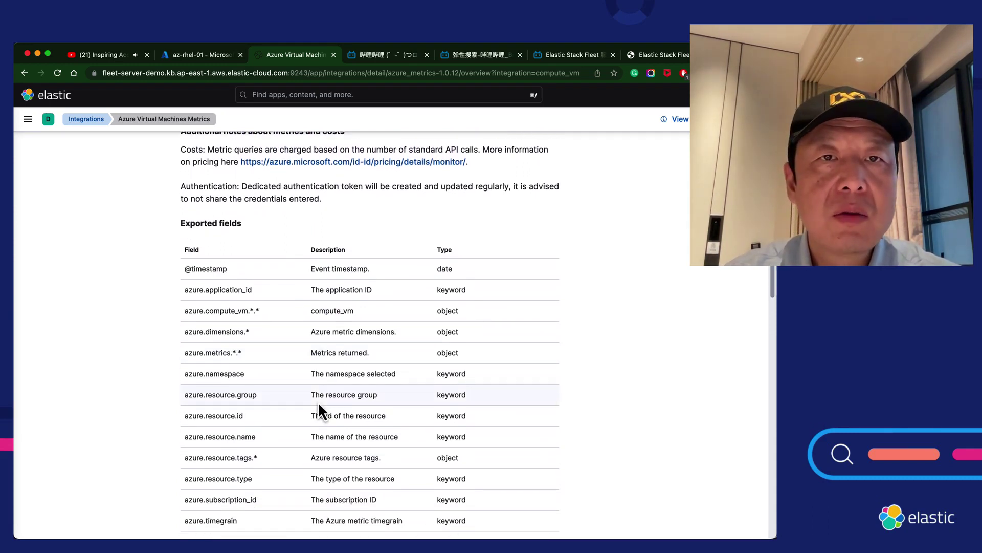
scroll(318, 402, "up", 15)
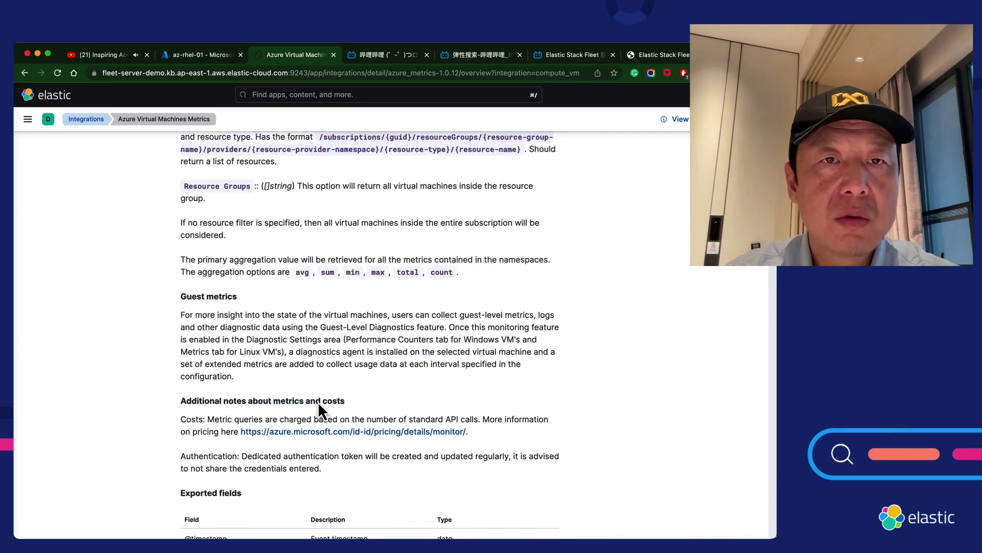
scroll(317, 401, "up", 3)
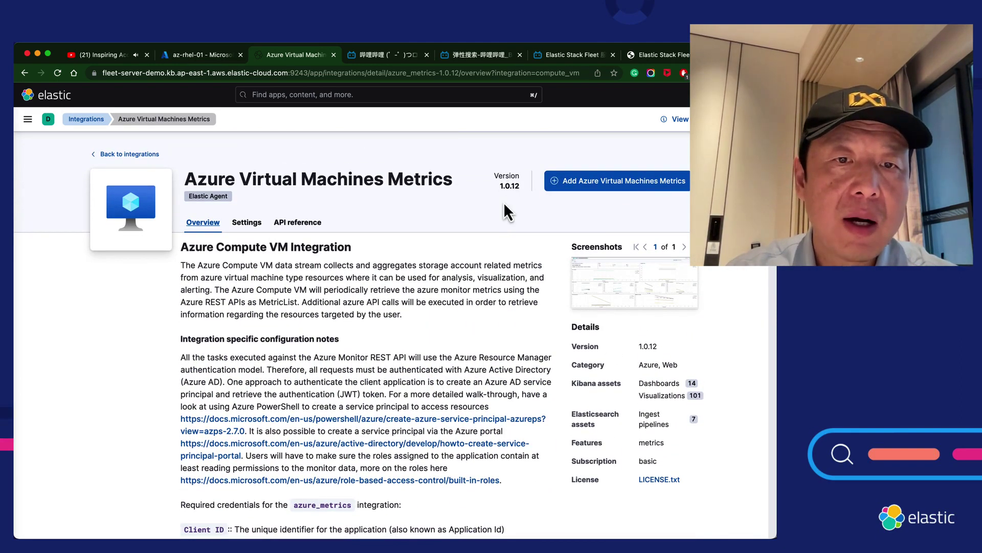
scroll(503, 219, "down", 7)
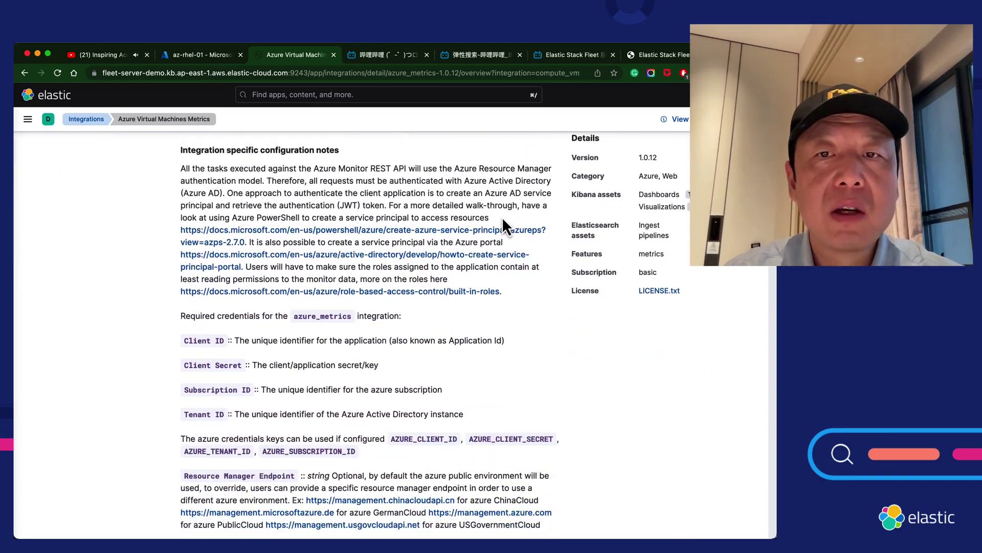
scroll(504, 225, "down", 10)
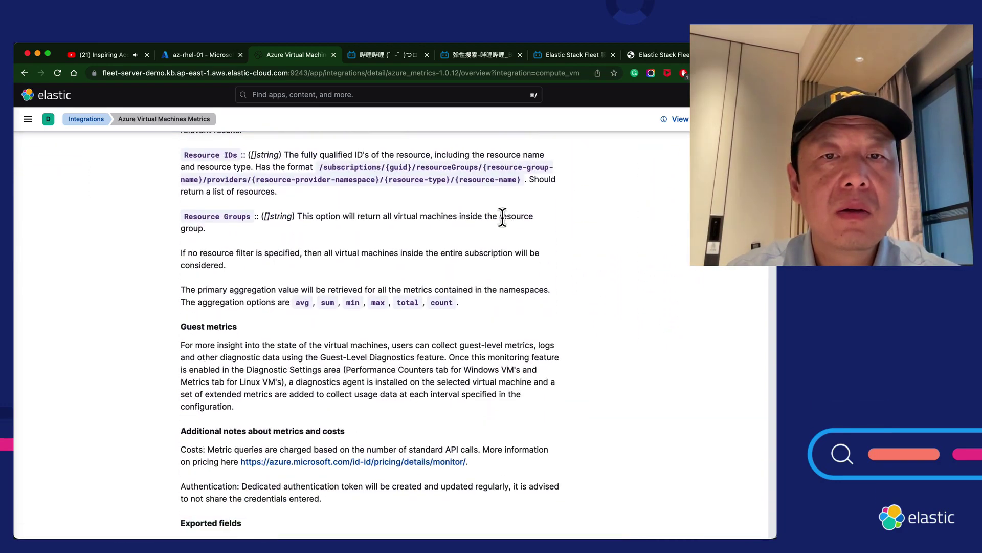
scroll(503, 218, "down", 7)
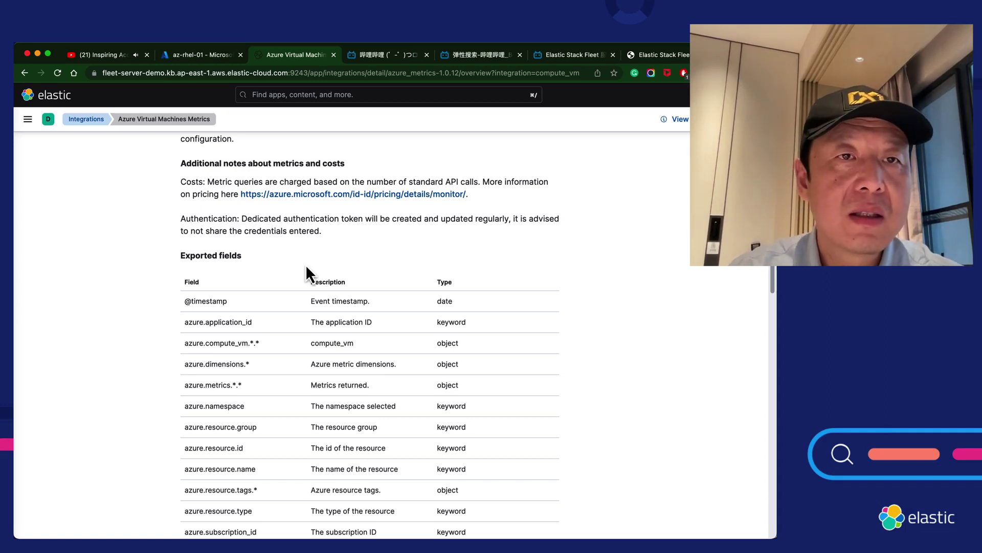
scroll(305, 266, "up", 20)
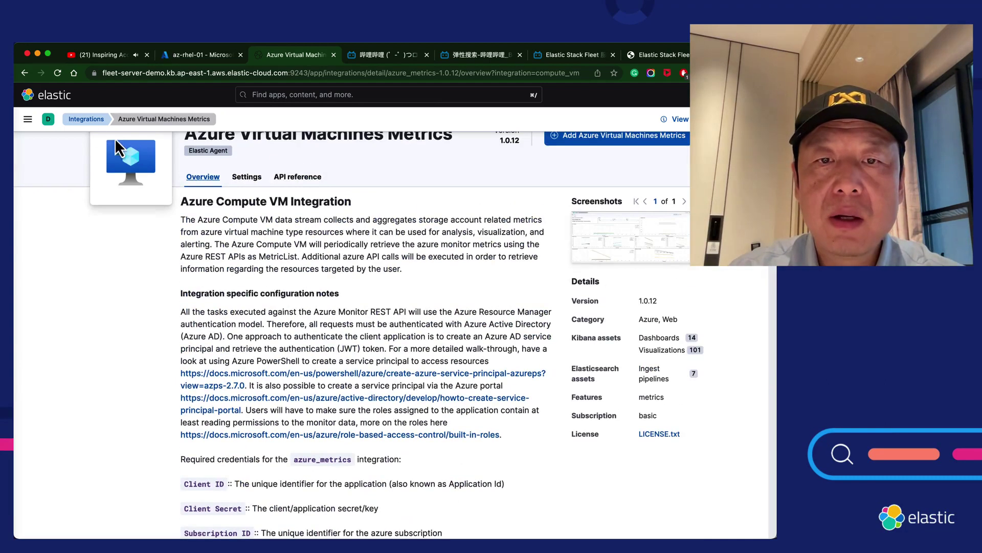
Return to the integrations catalog, search for "my", and check the Enterprise Search MySQL entry before going back to the results.
left_click(85, 120)
scroll(288, 283, "down", 3)
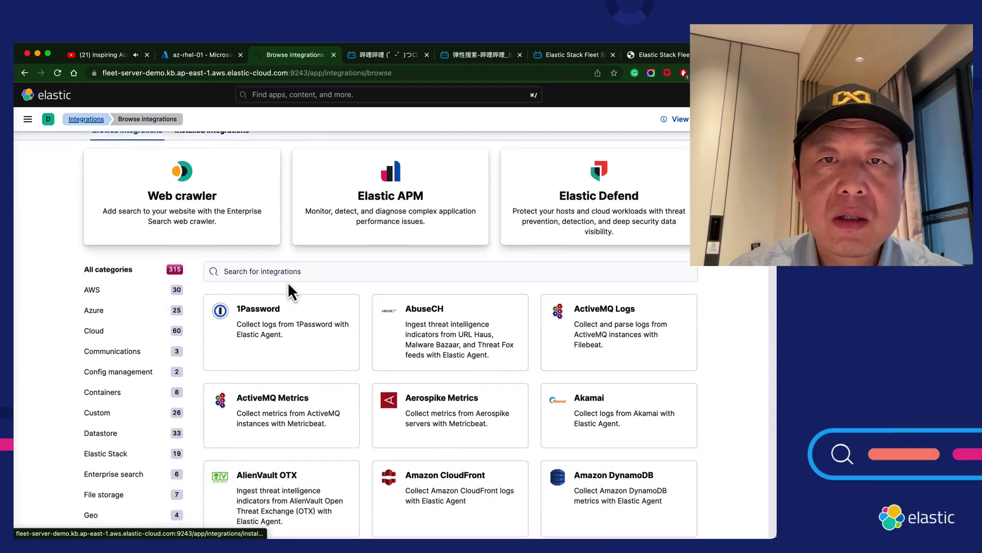
scroll(288, 282, "down", 4)
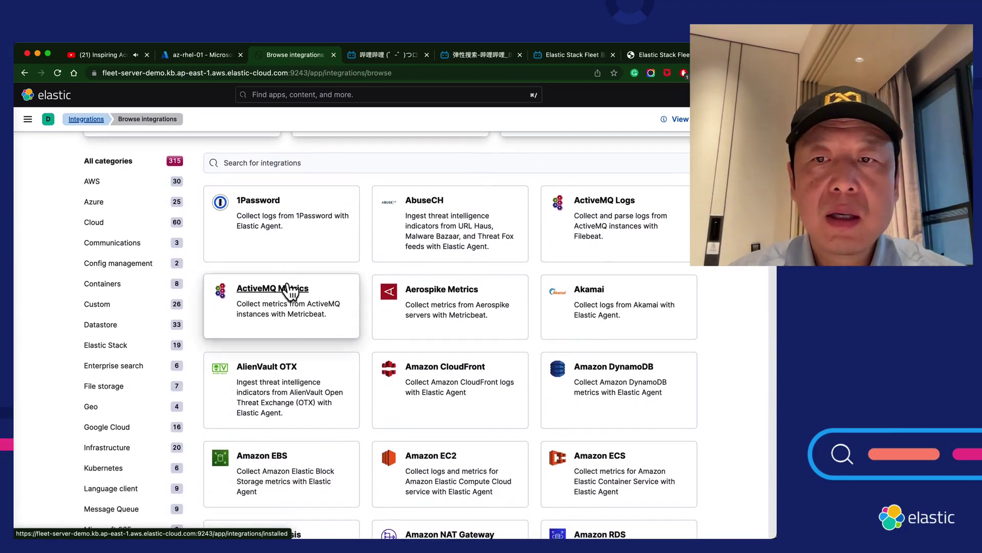
left_click(323, 162)
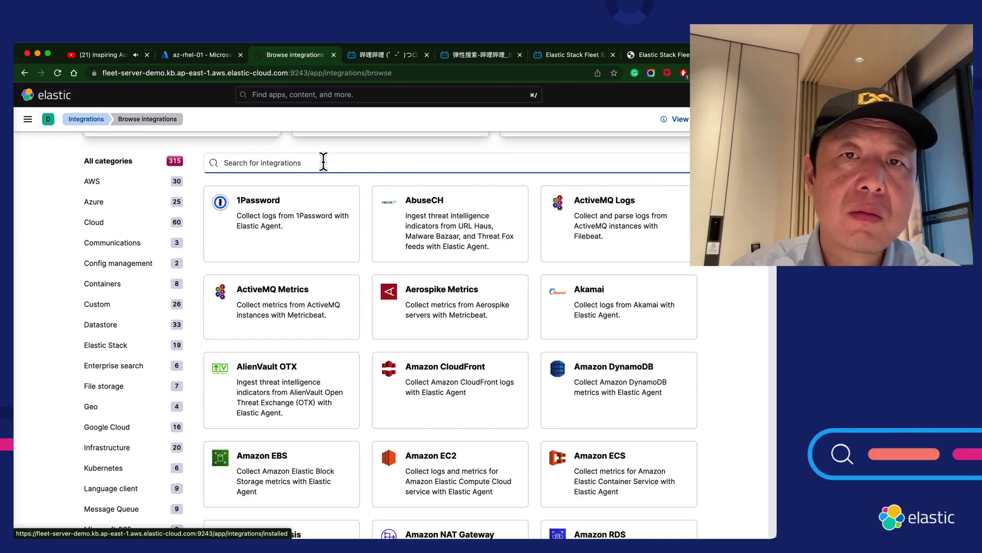
type("my")
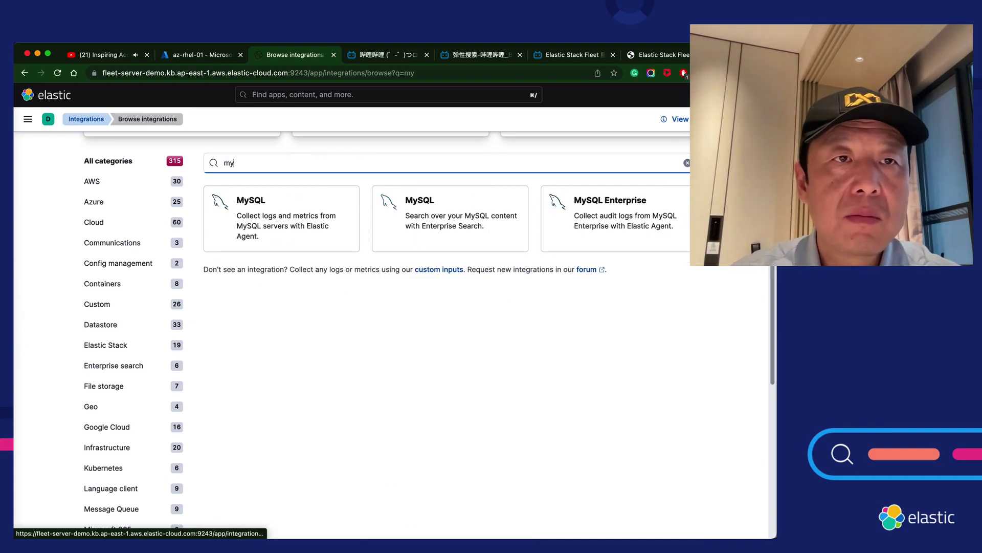
left_click(467, 228)
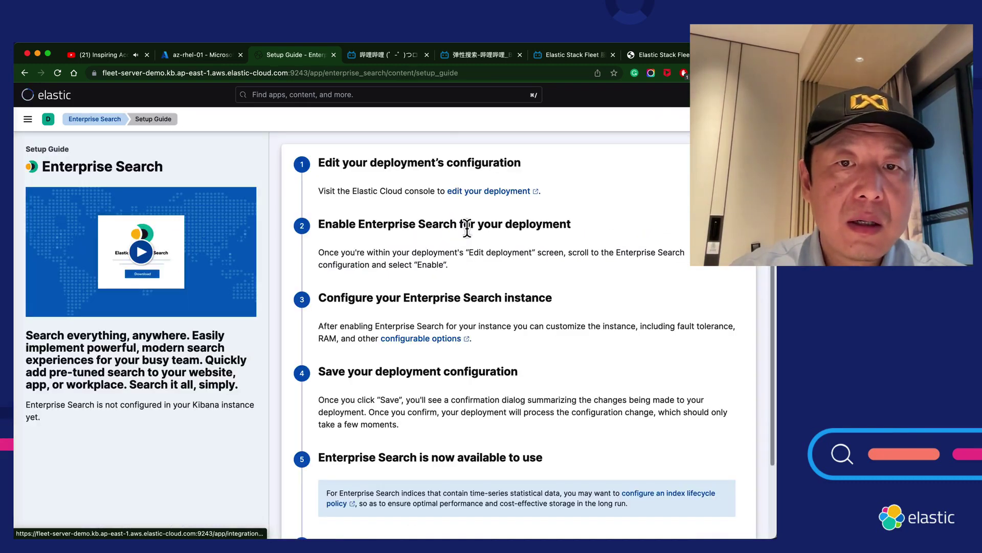
left_click(24, 72)
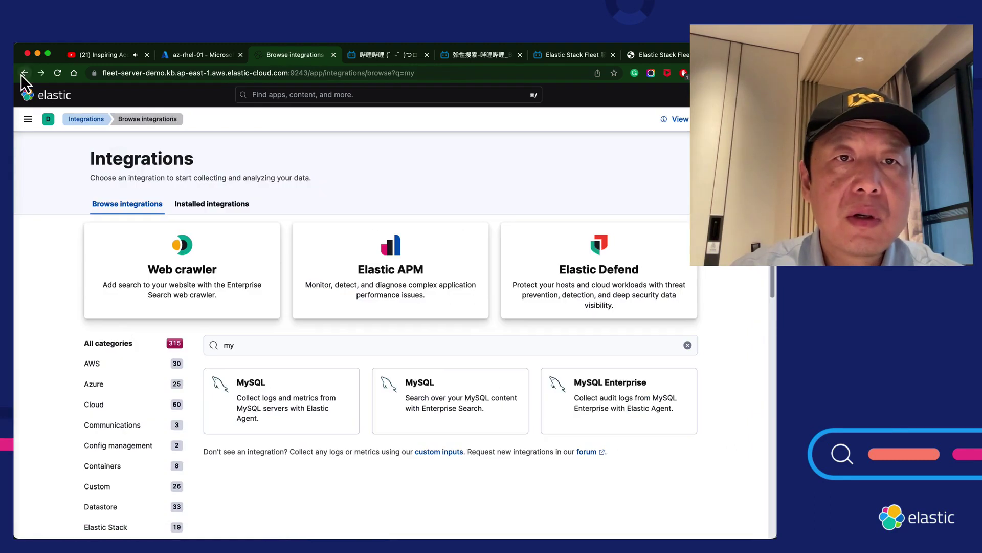
Open the MySQL integration for Elastic Agent and examine its compatibility notes, error log dataset and exported fields.
left_click(269, 392)
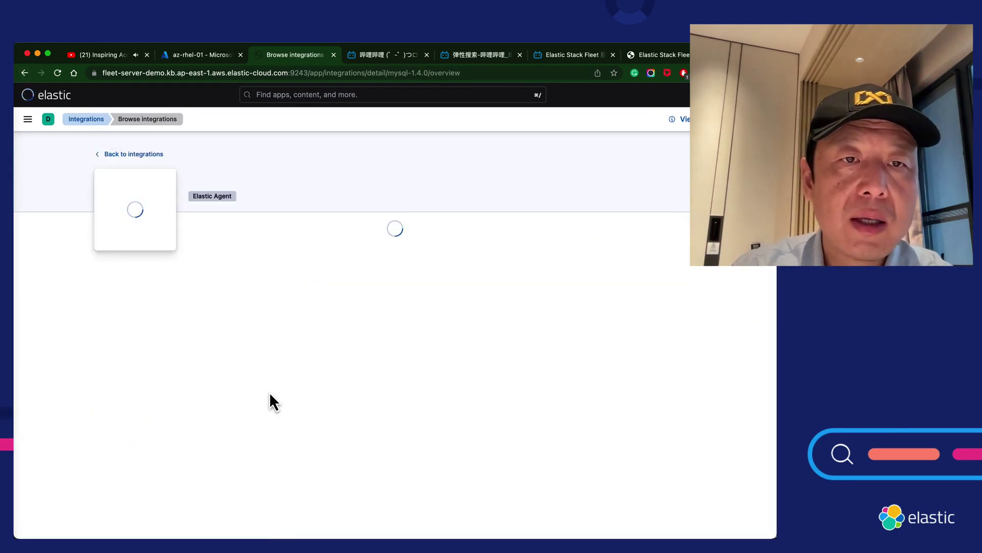
scroll(269, 392, "down", 5)
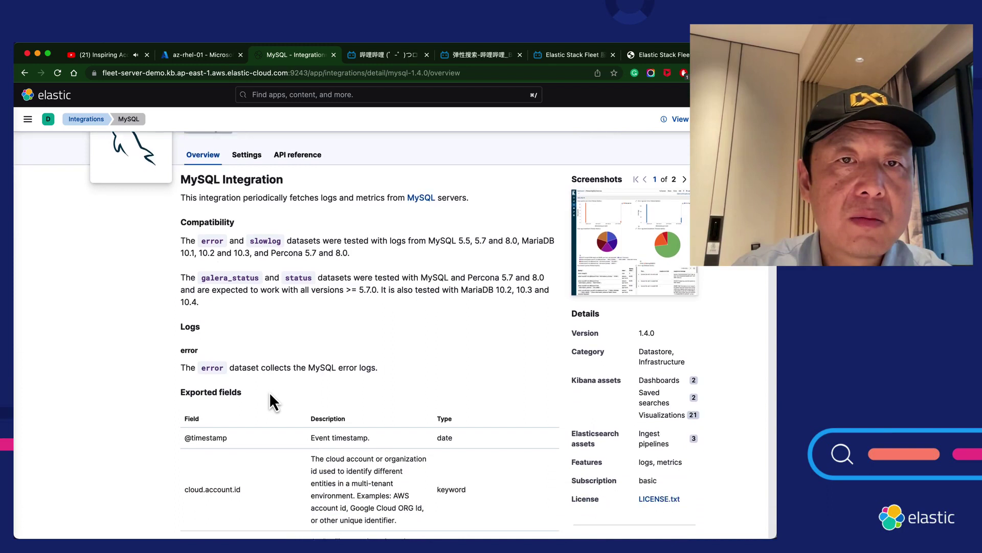
scroll(269, 392, "down", 1)
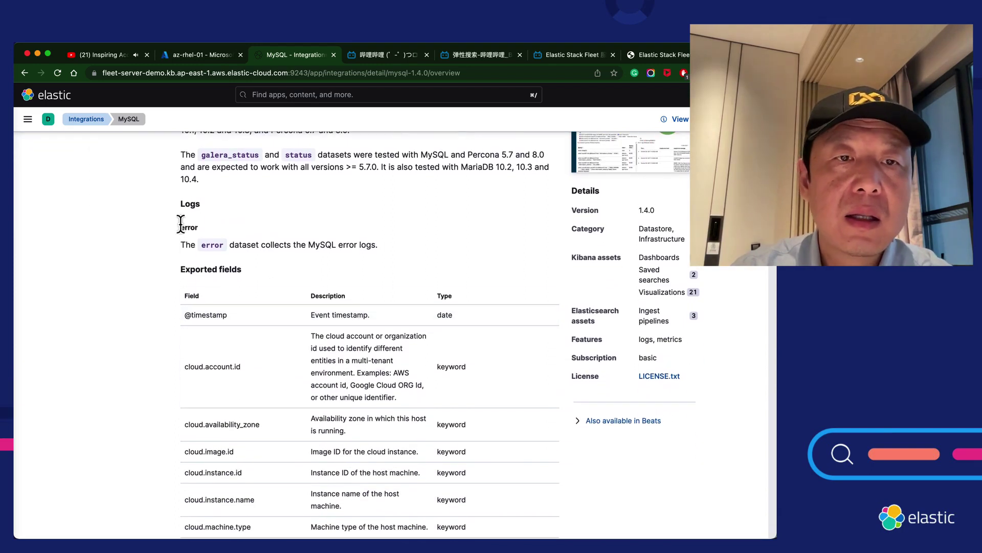
scroll(213, 306, "down", 3)
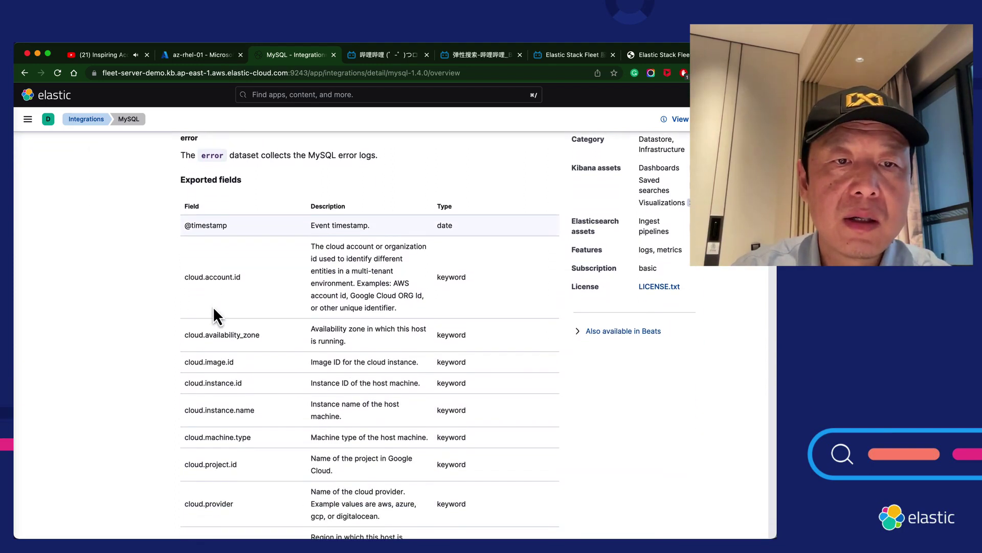
scroll(220, 476, "down", 20)
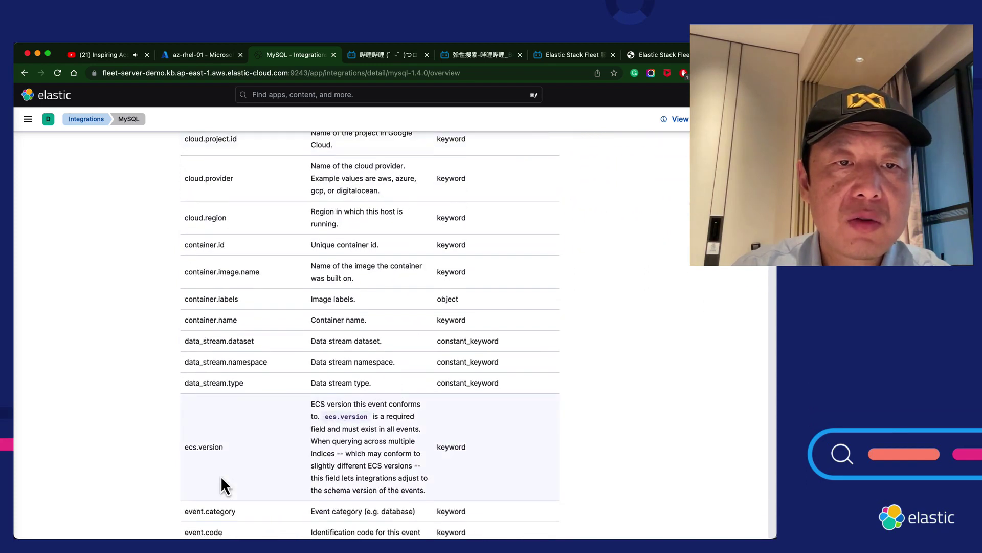
scroll(221, 480, "down", 10)
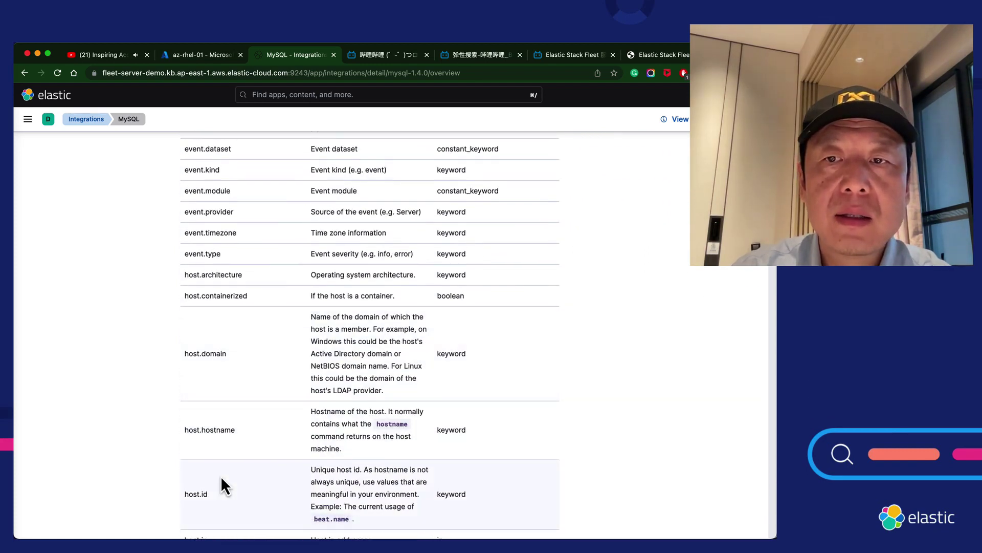
scroll(220, 476, "up", 20)
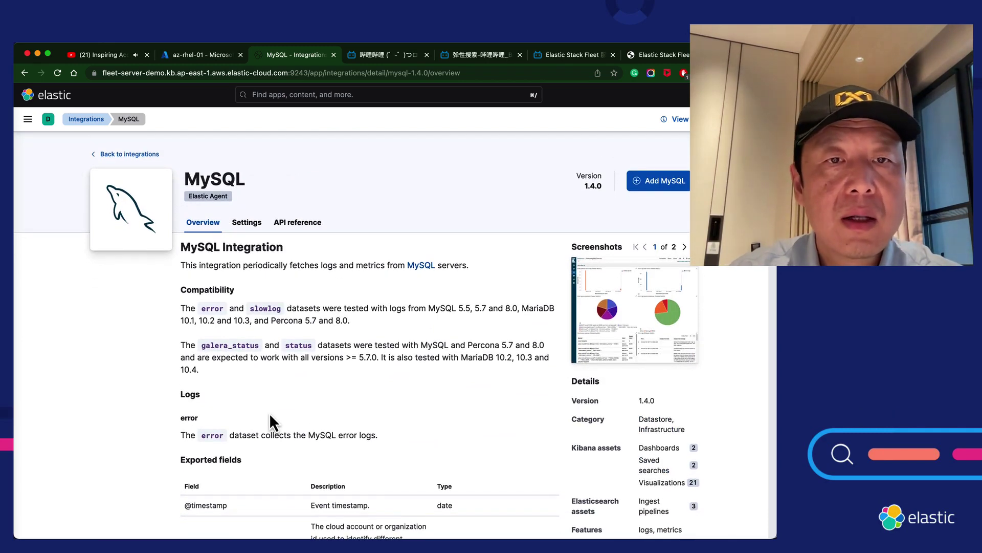
Install the MySQL integration's Kibana and Elasticsearch assets from its settings and confirm the installation.
left_click(244, 223)
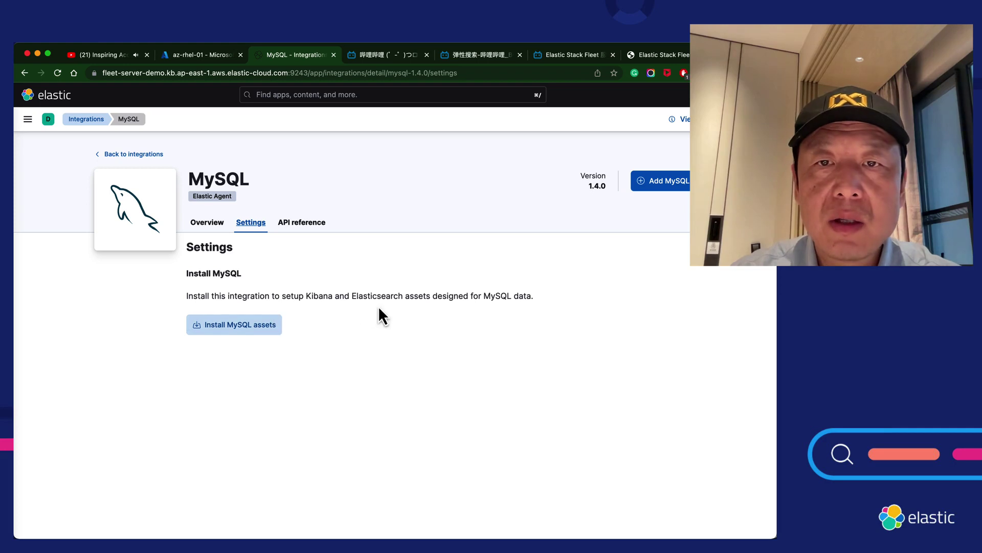
left_click_drag(309, 296, 488, 293)
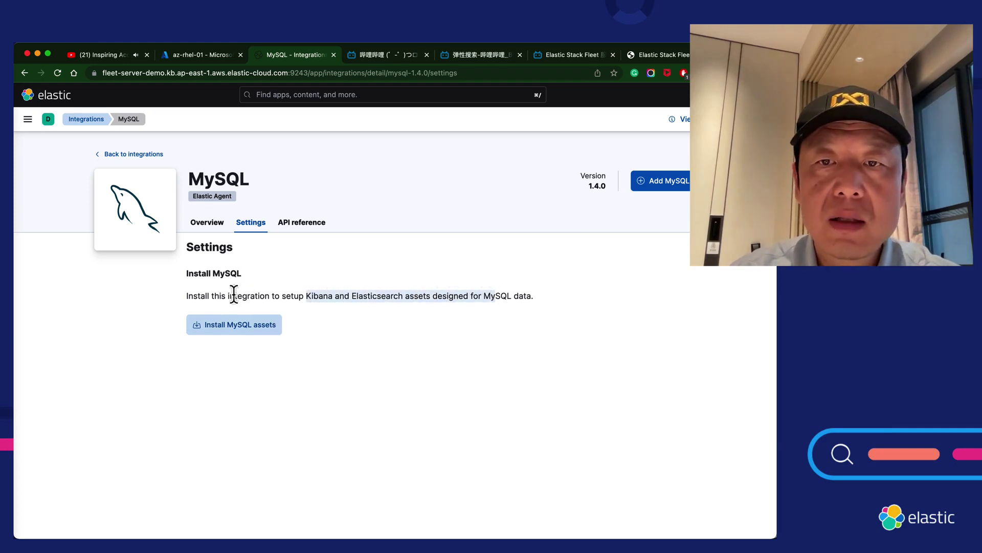
left_click(232, 326)
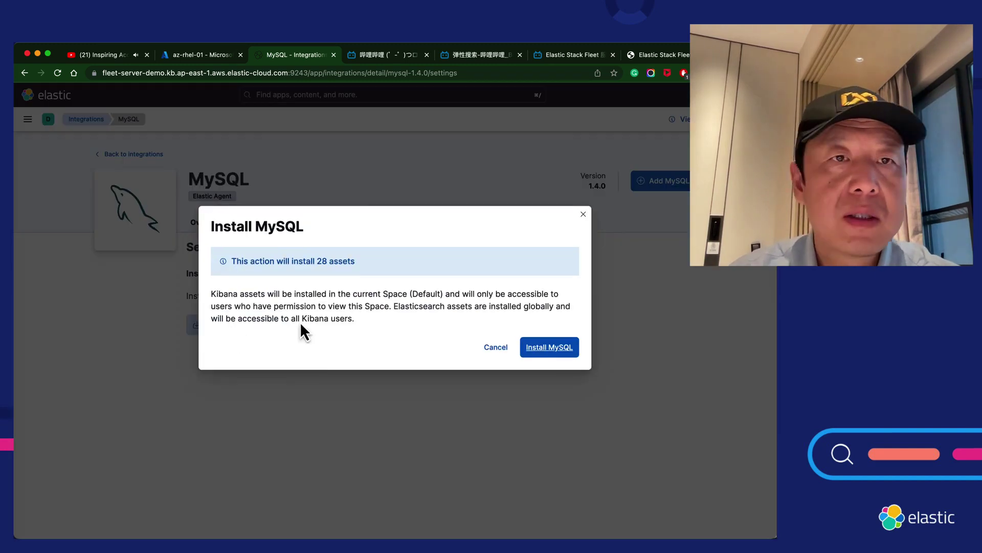
left_click(556, 350)
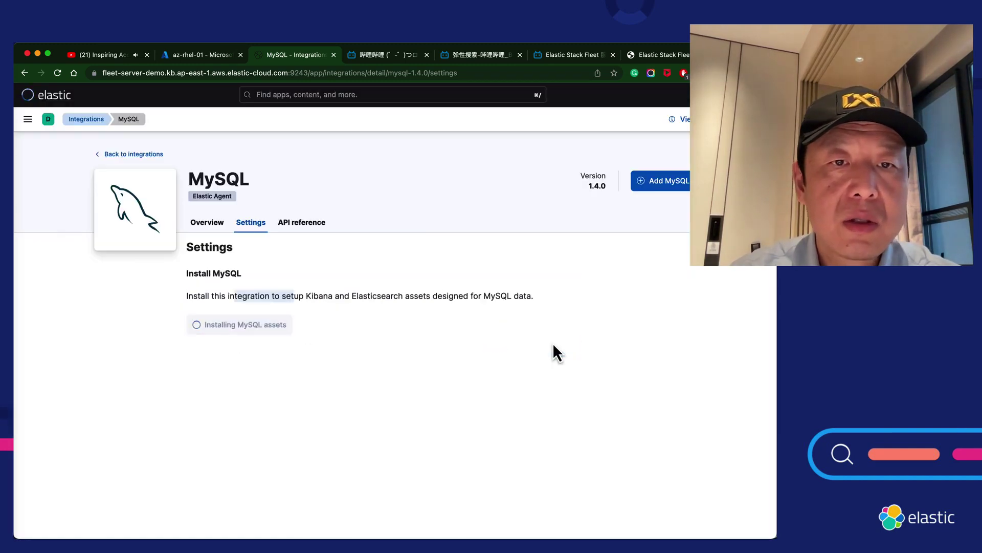
Return to the integrations catalog, search for "pack", and open the Network Packet Capture integration.
left_click(108, 154)
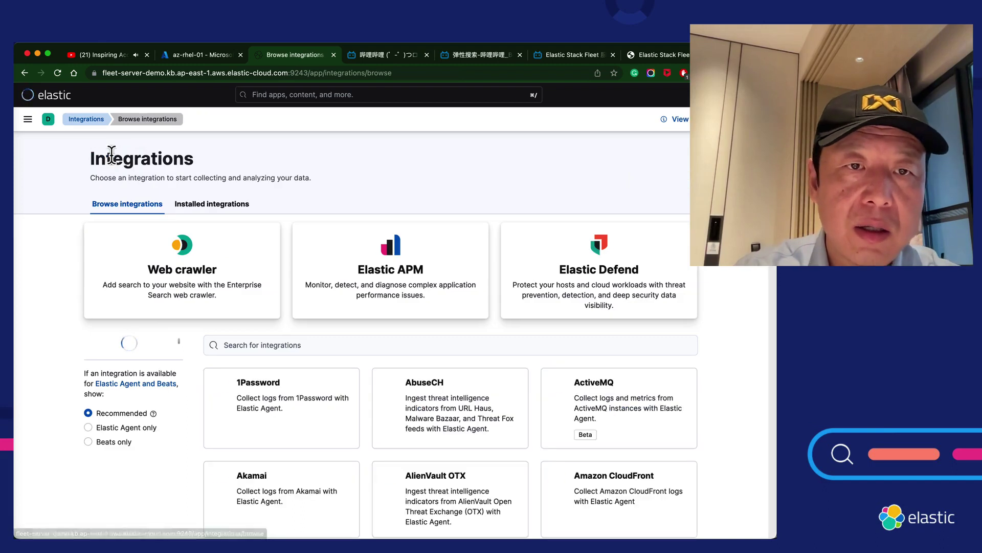
left_click(345, 342)
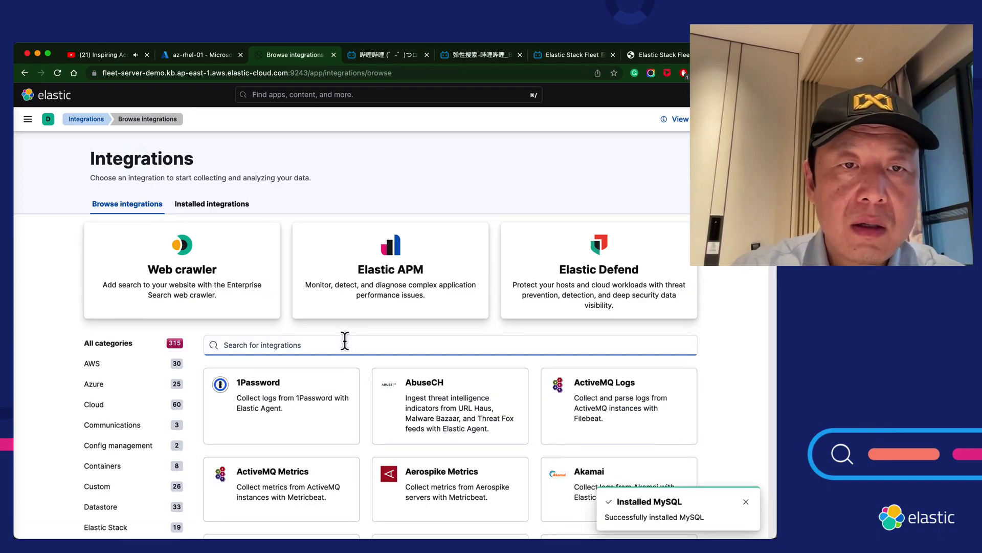
type("pts")
key("BackSpace")
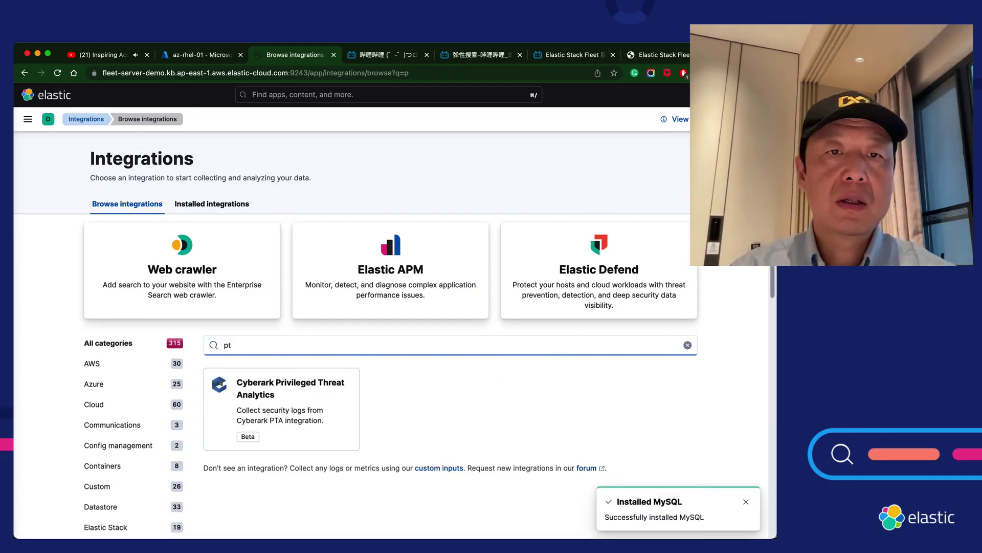
key("BackSpace")
type("ack")
left_click(447, 388)
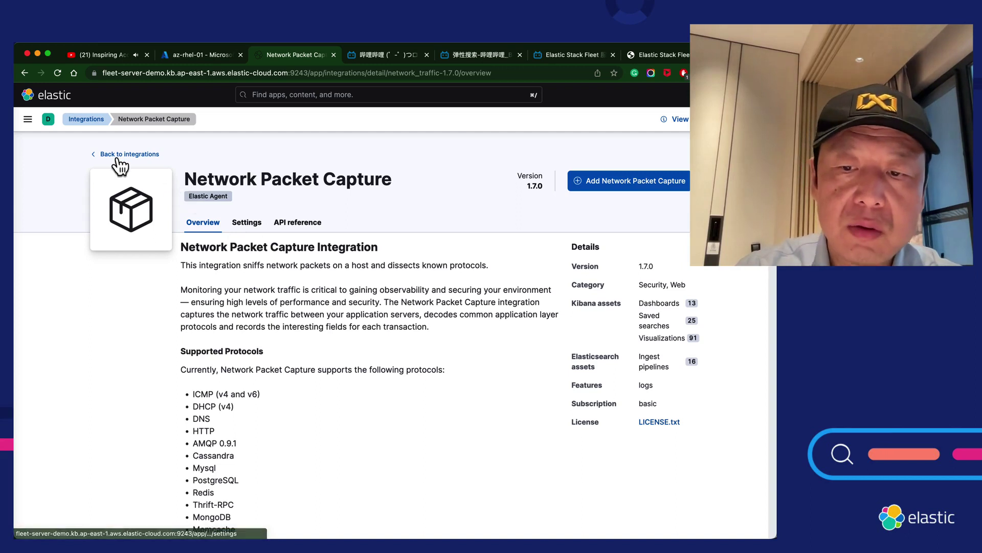
Return to the integrations catalog, search for "pa", and reopen Network Packet Capture to review its supported protocols.
left_click(117, 156)
left_click(345, 343)
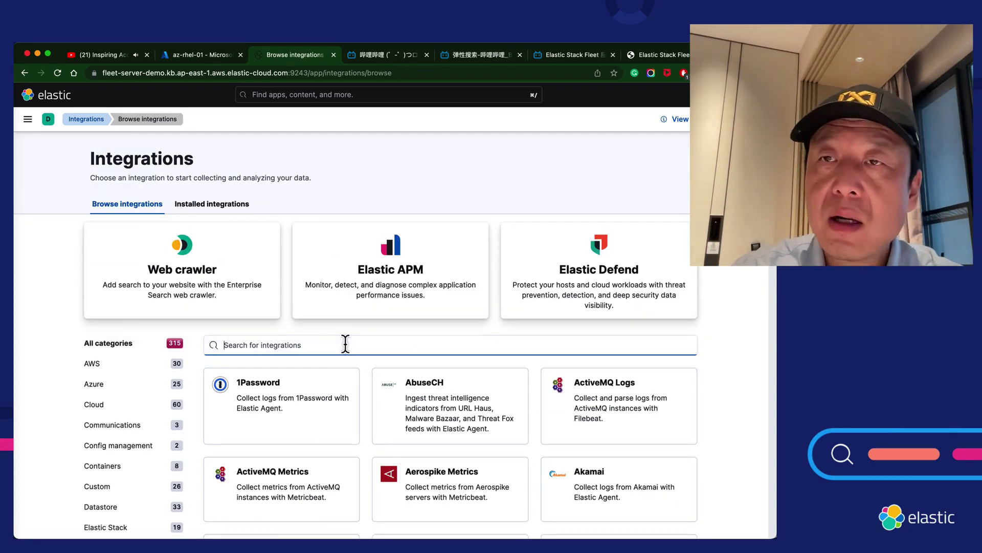
type("pa")
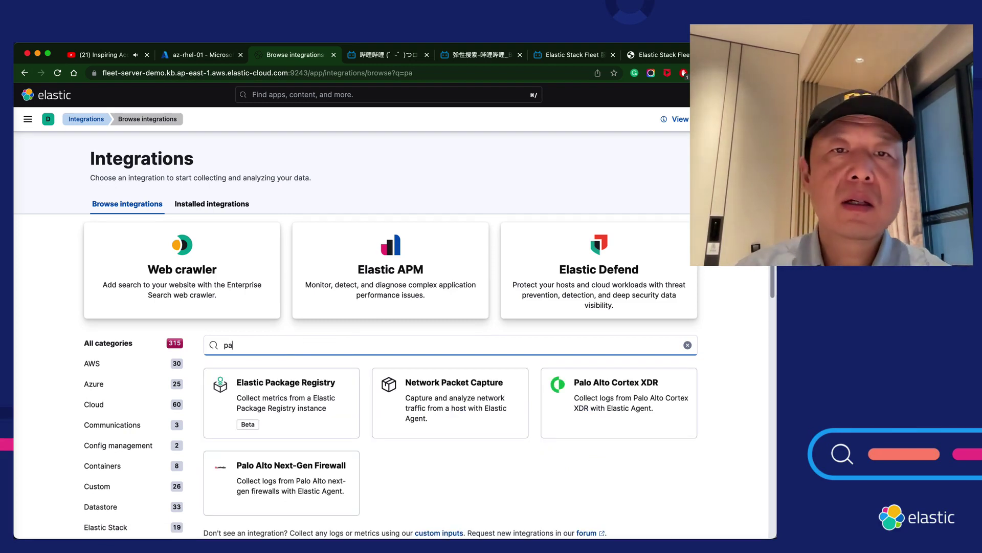
left_click(440, 404)
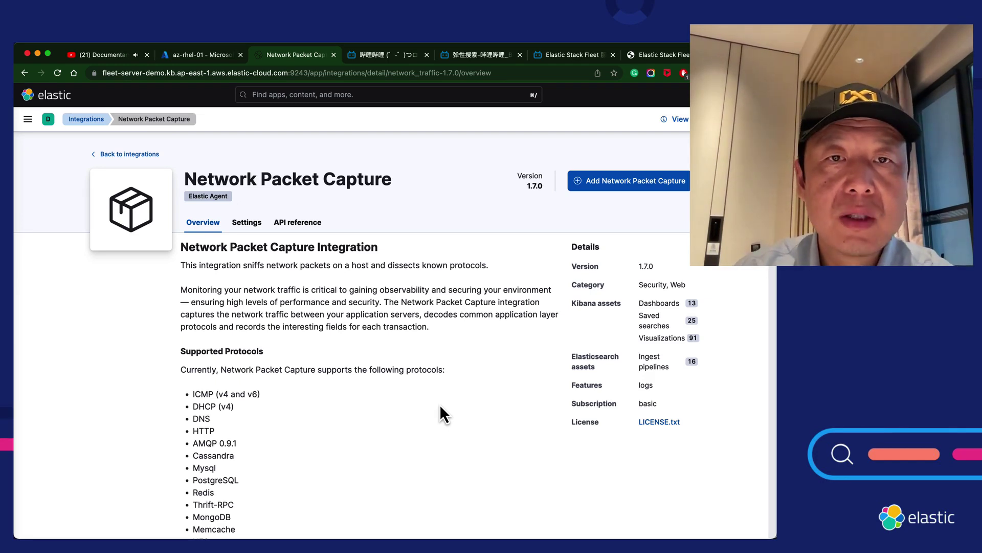
scroll(313, 360, "down", 2)
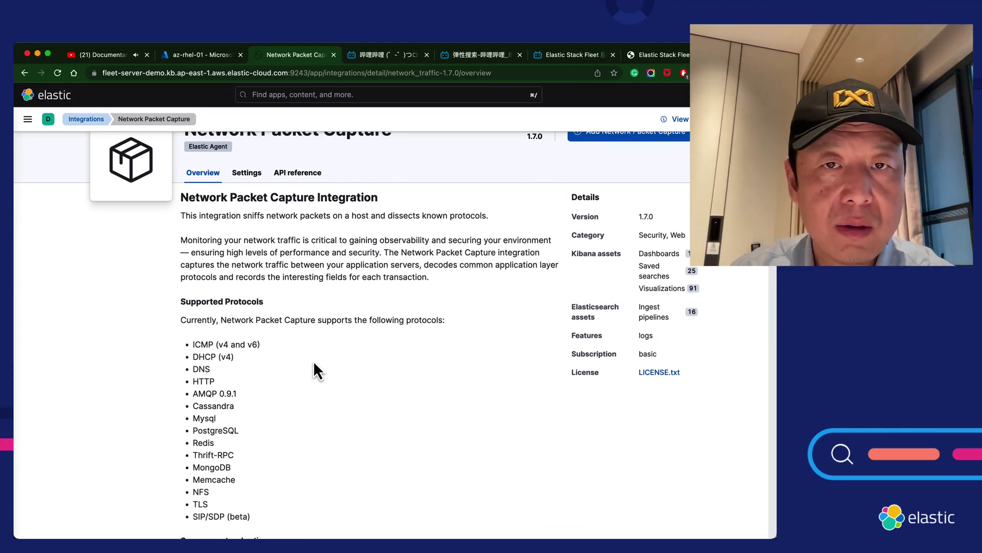
scroll(313, 361, "up", 2)
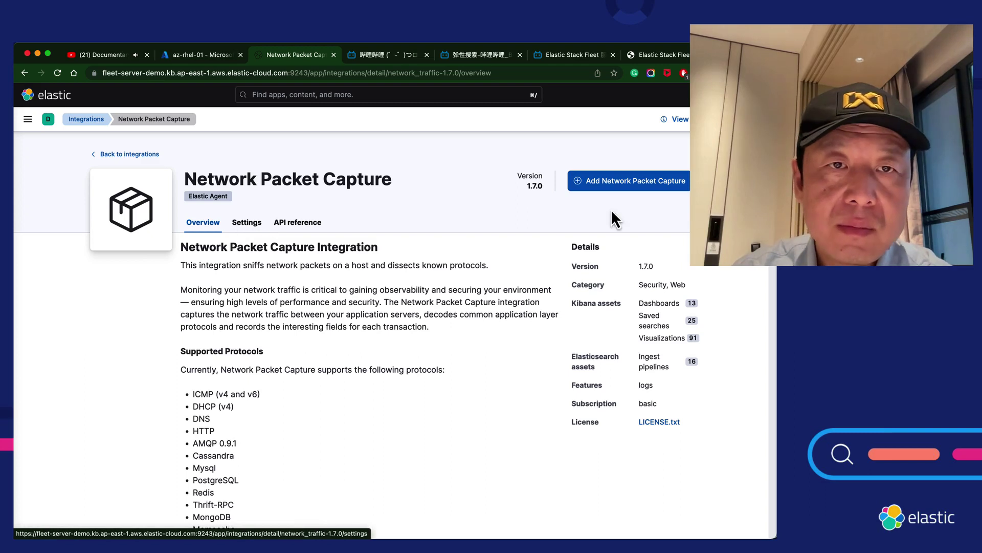
Add the Network Packet Capture integration as network_traffic-1 for new hosts under Agent policy 1, and review the policy's advanced options.
left_click(609, 181)
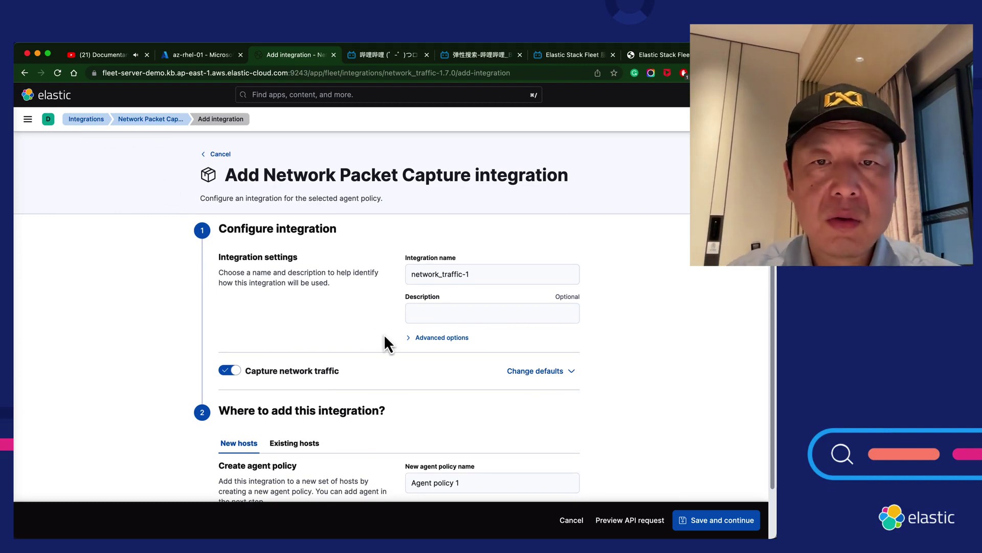
scroll(374, 349, "down", 1)
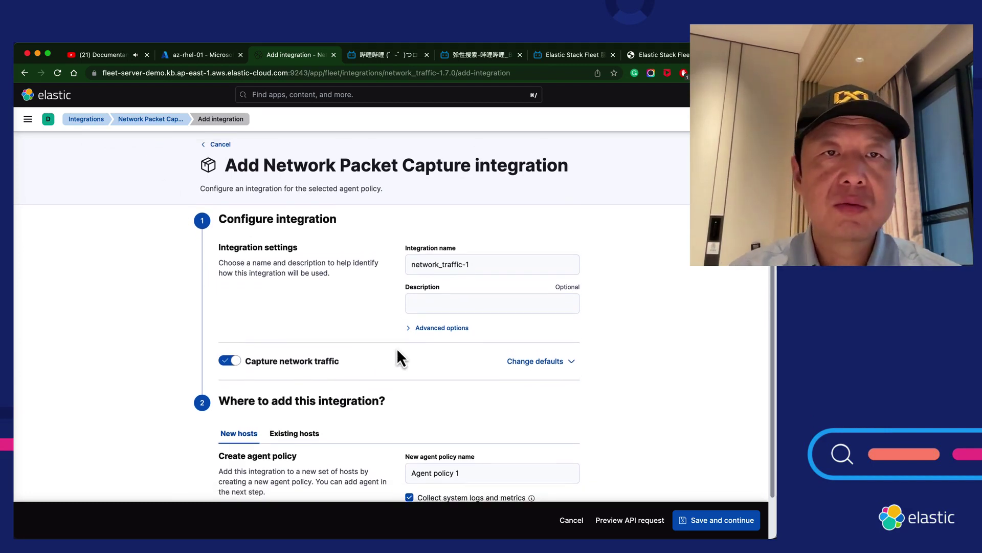
scroll(397, 348, "down", 2)
left_click(691, 517)
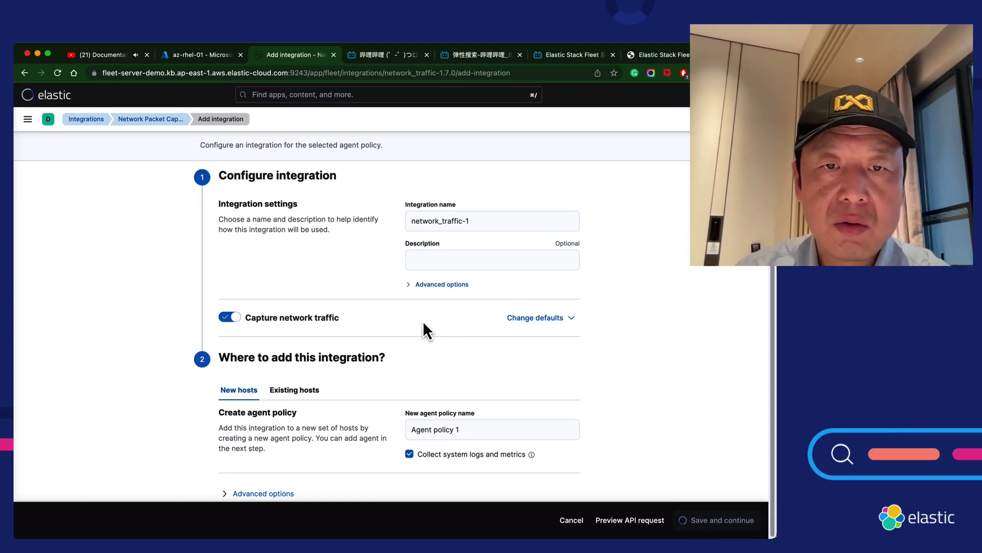
scroll(422, 328, "up", 1)
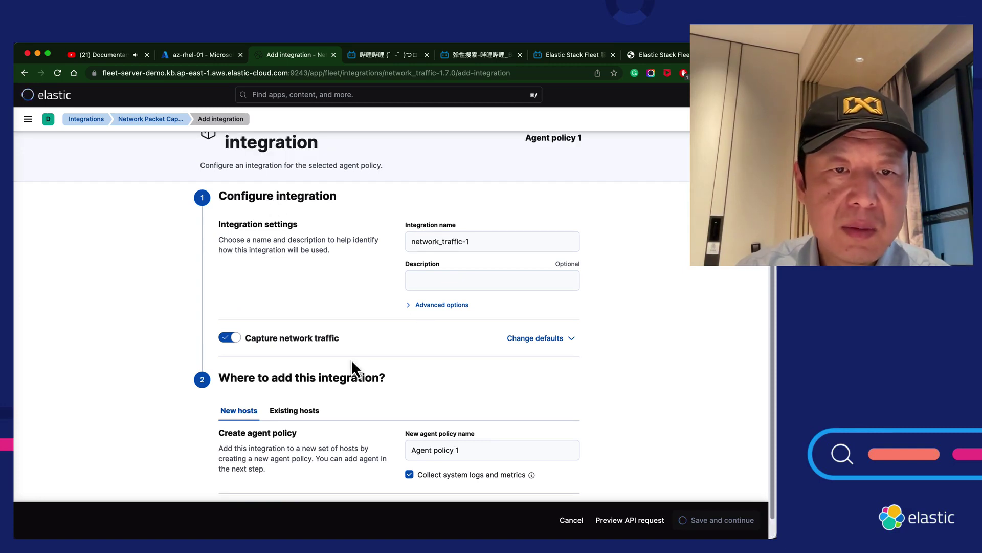
scroll(400, 338, "down", 1)
scroll(351, 360, "up", 1)
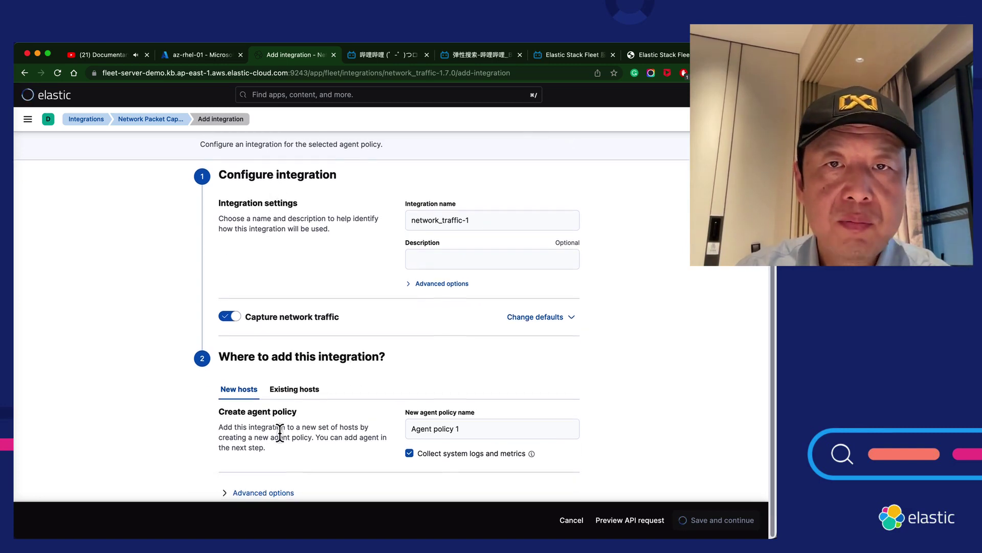
left_click(224, 493)
scroll(304, 394, "down", 8)
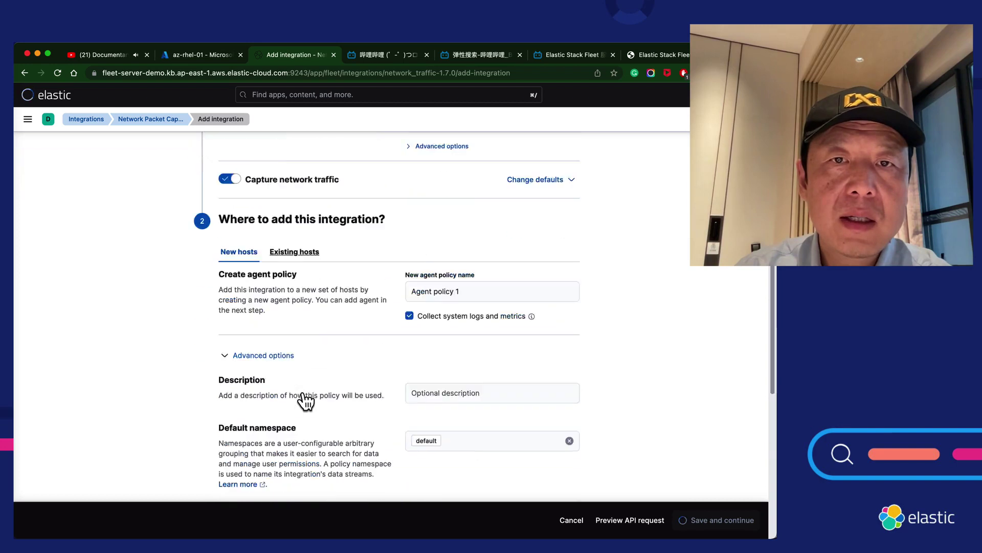
scroll(304, 392, "up", 3)
scroll(304, 392, "up", 8)
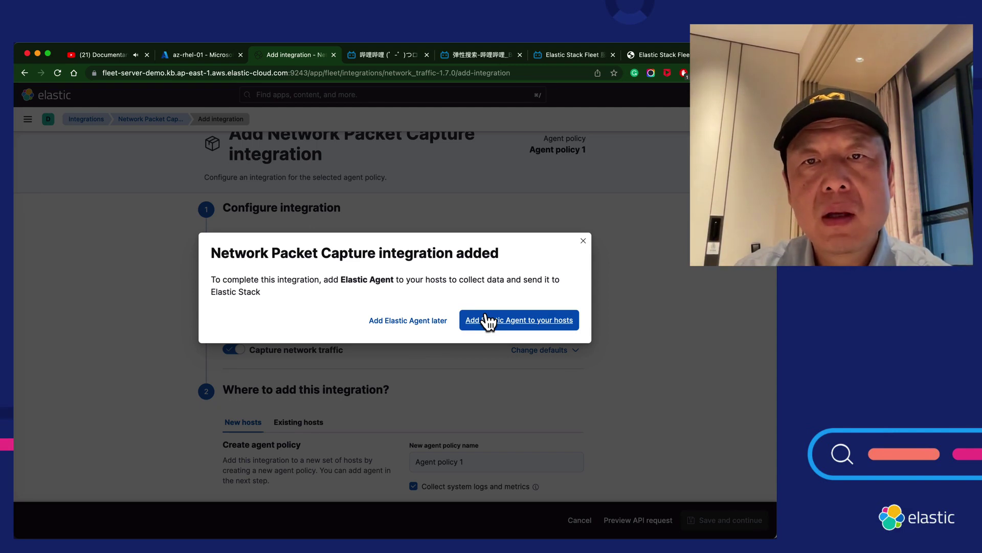
Open the Elastic Agent enrollment instructions for Agent policy 1, review the install and confirmation stages, and close them.
left_click(488, 321)
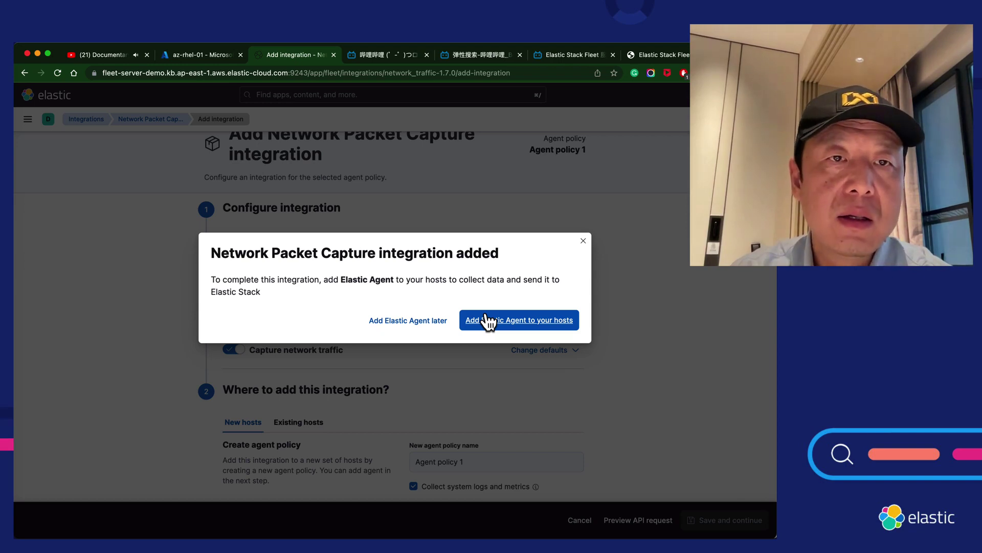
left_click(499, 322)
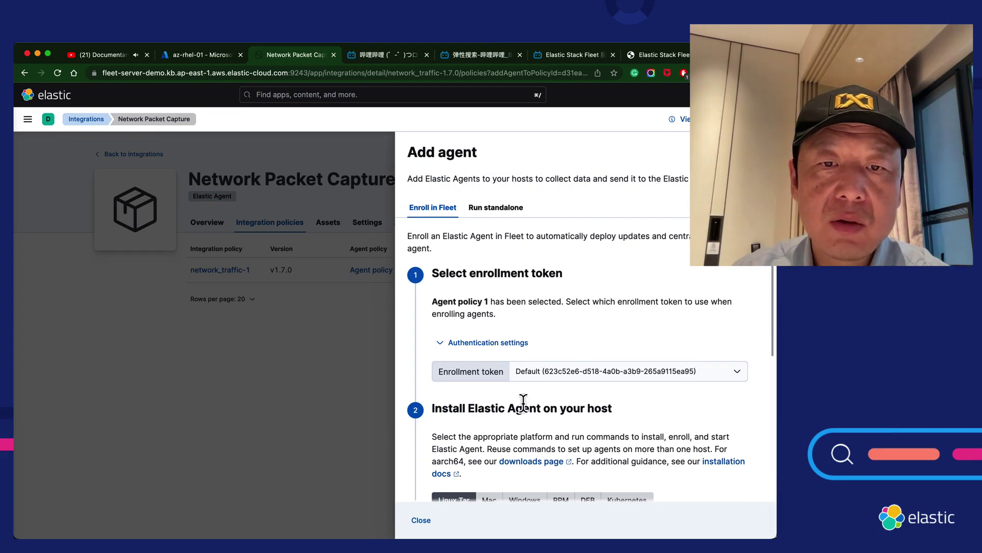
scroll(523, 402, "down", 5)
scroll(523, 402, "down", 5)
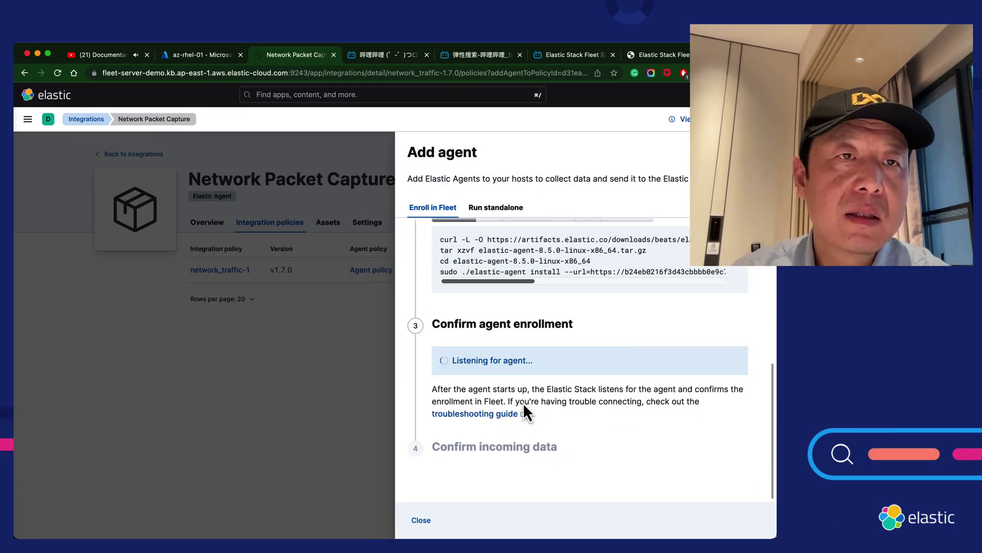
left_click(420, 521)
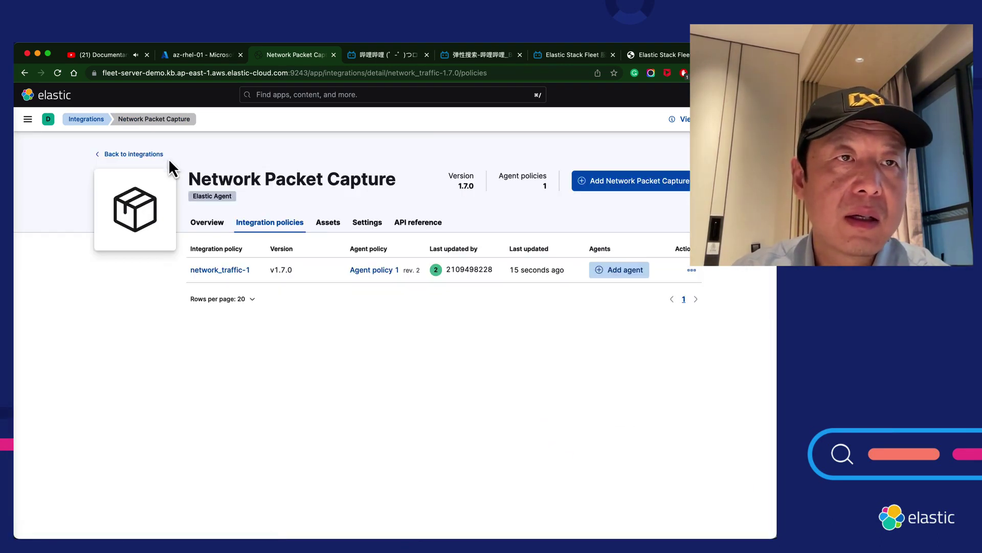
Go to Fleet's agent list and open az-rhel-01 to check which integrations it uses.
left_click(88, 120)
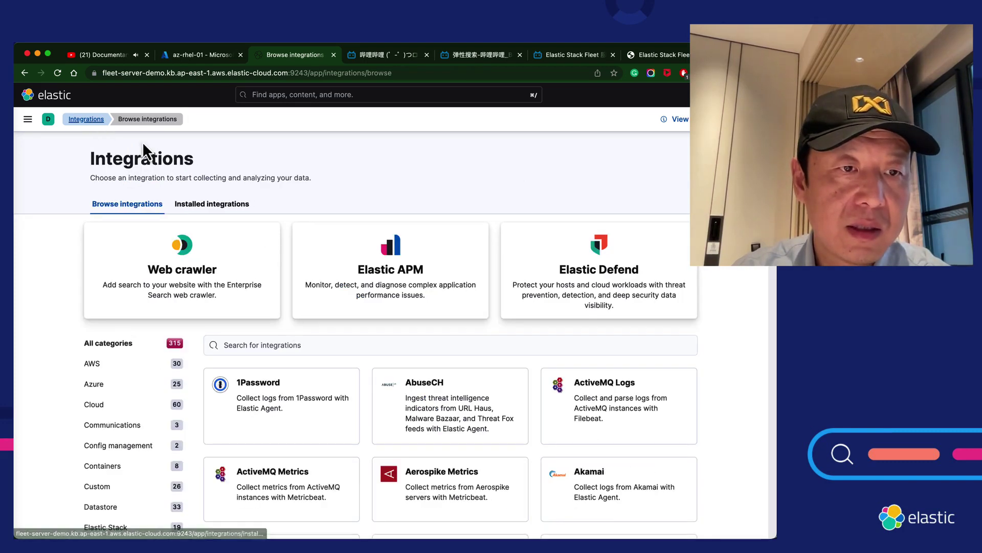
left_click(28, 94)
left_click(28, 119)
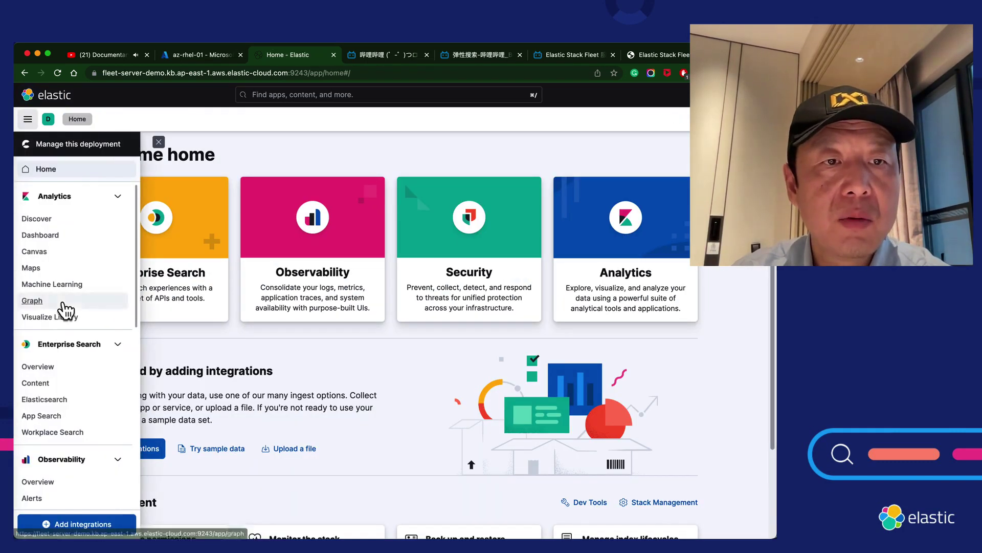
scroll(65, 314, "down", 5)
left_click(32, 449)
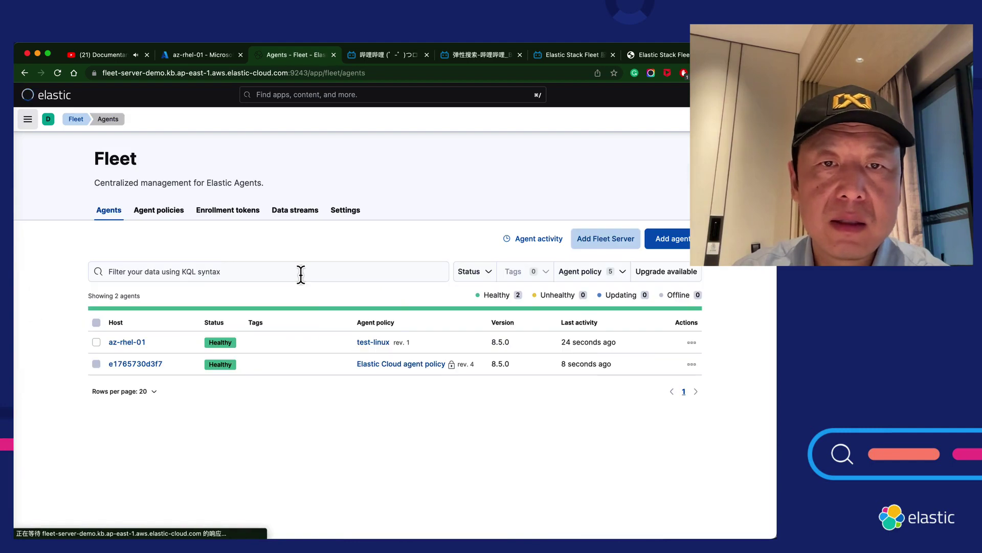
left_click(131, 343)
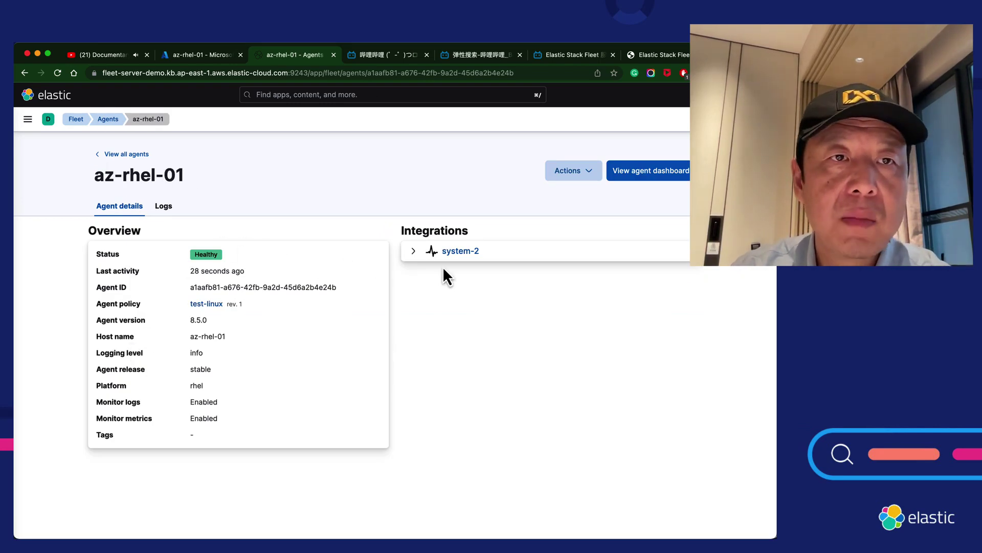
From the test-linux agent policy, begin adding an integration by searching for "pa" and opening Network Packet Capture.
left_click(106, 155)
left_click(160, 217)
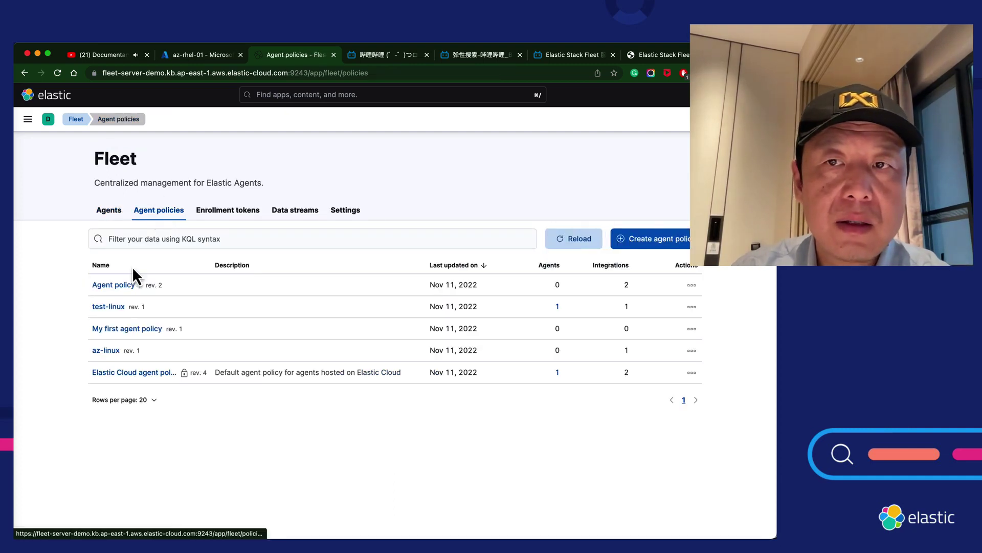
left_click(112, 310)
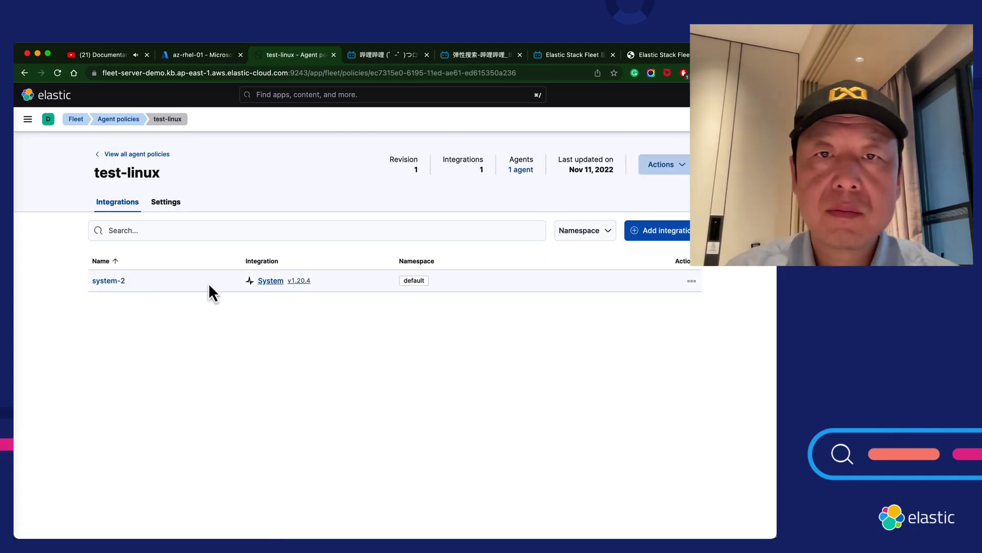
left_click(674, 231)
left_click(398, 348)
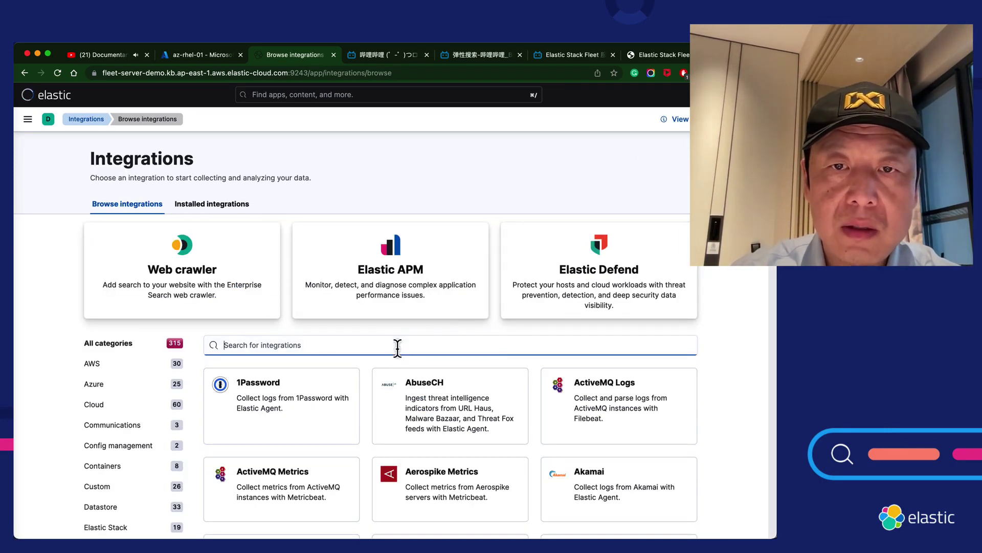
type("net")
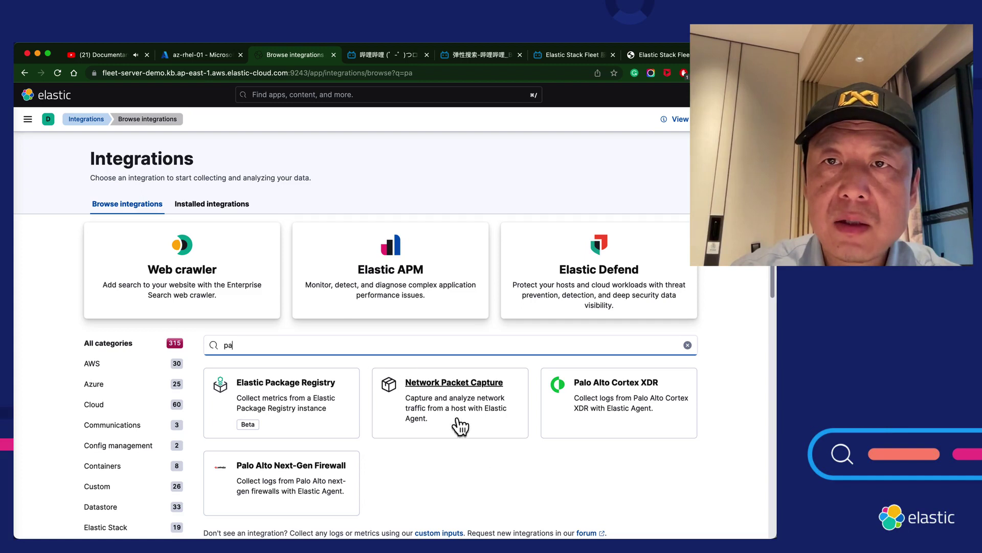
left_click(461, 394)
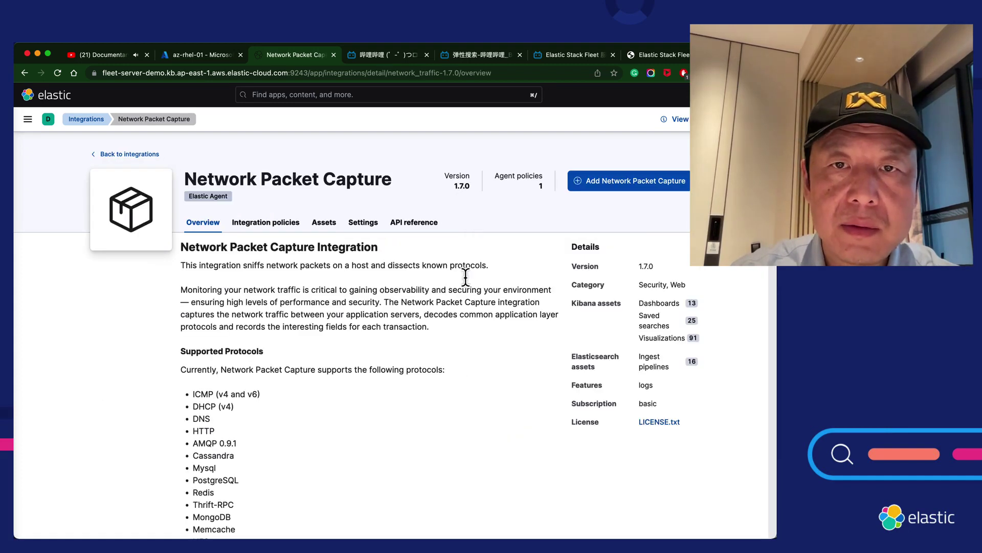
Add Network Packet Capture to the test-linux policy as network_traffic-2, then save and deploy the change.
left_click(620, 185)
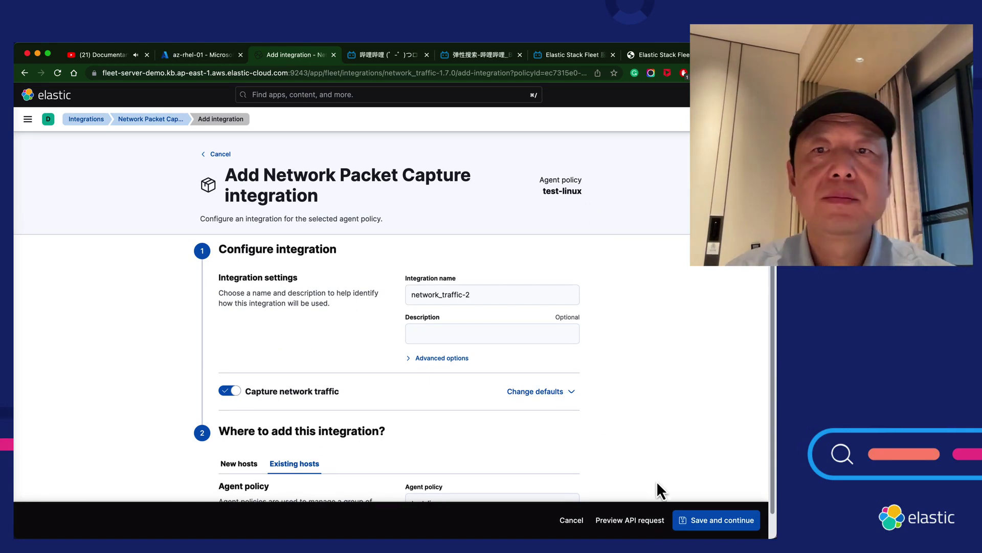
left_click(712, 522)
left_click(516, 350)
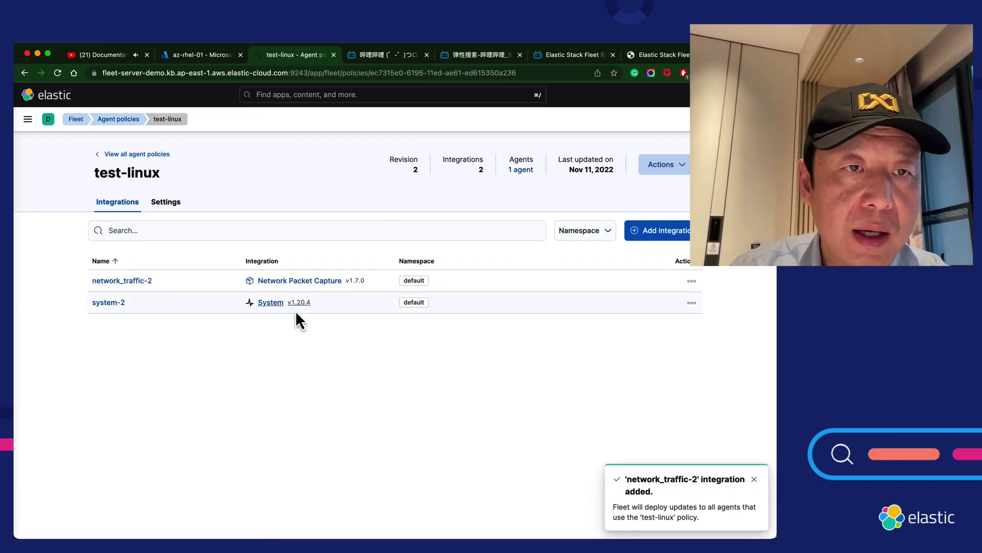
Go back and forth between the agent policies list and the test-linux policy to check its integrations and revision.
left_click(117, 154)
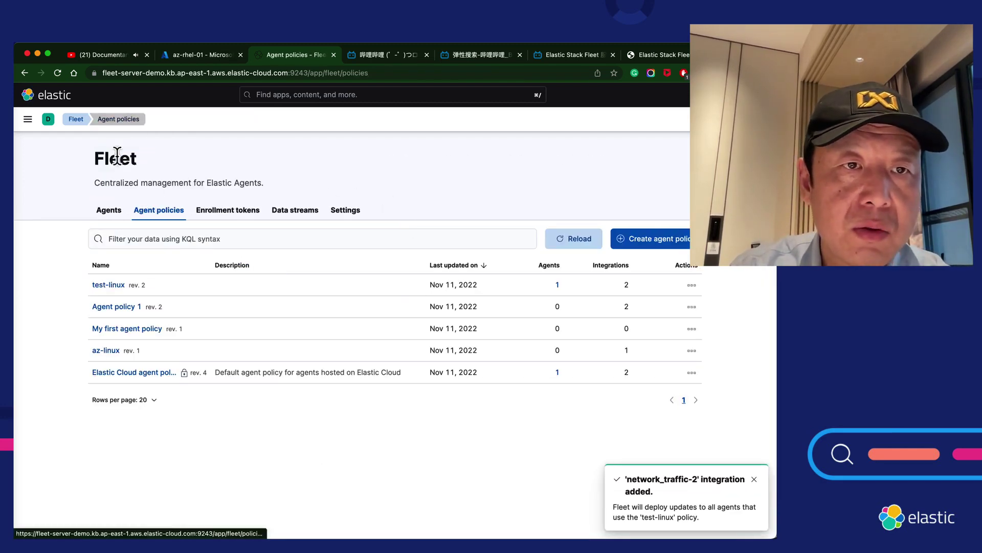
left_click(109, 287)
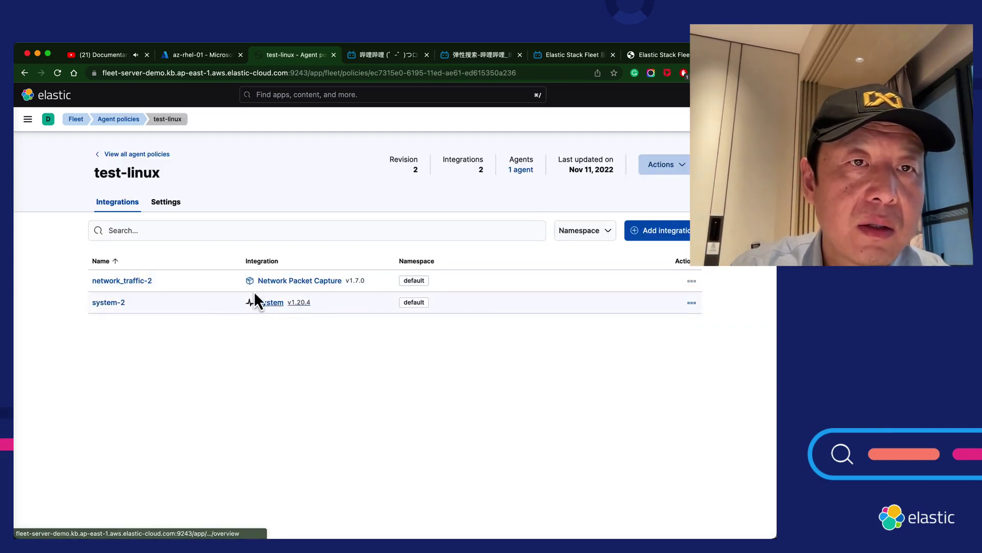
left_click(108, 154)
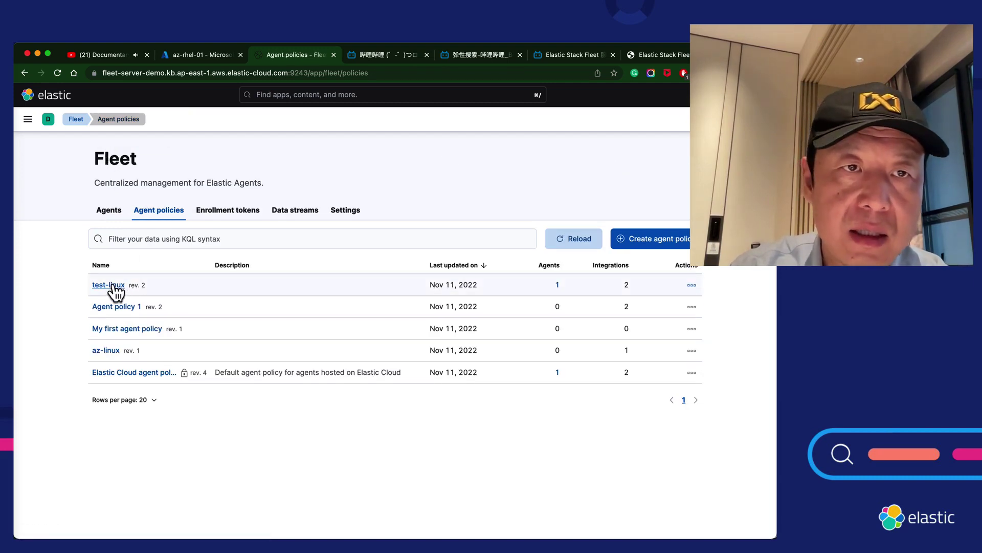
left_click(112, 286)
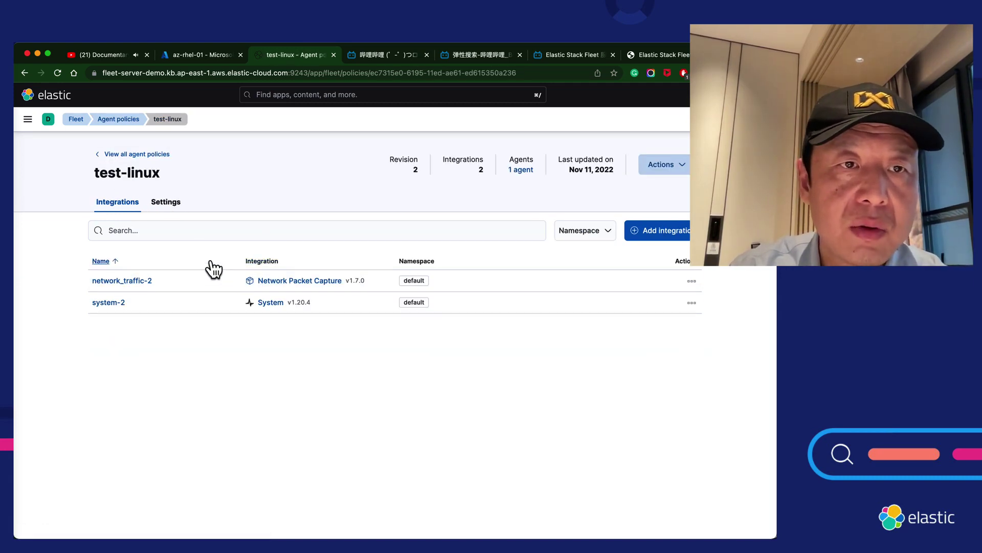
left_click(99, 154)
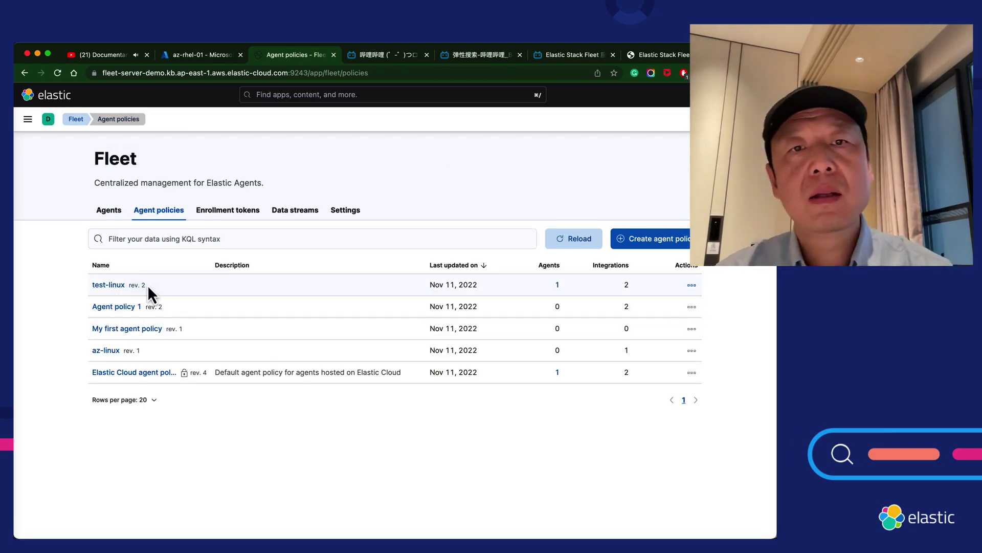
left_click(121, 290)
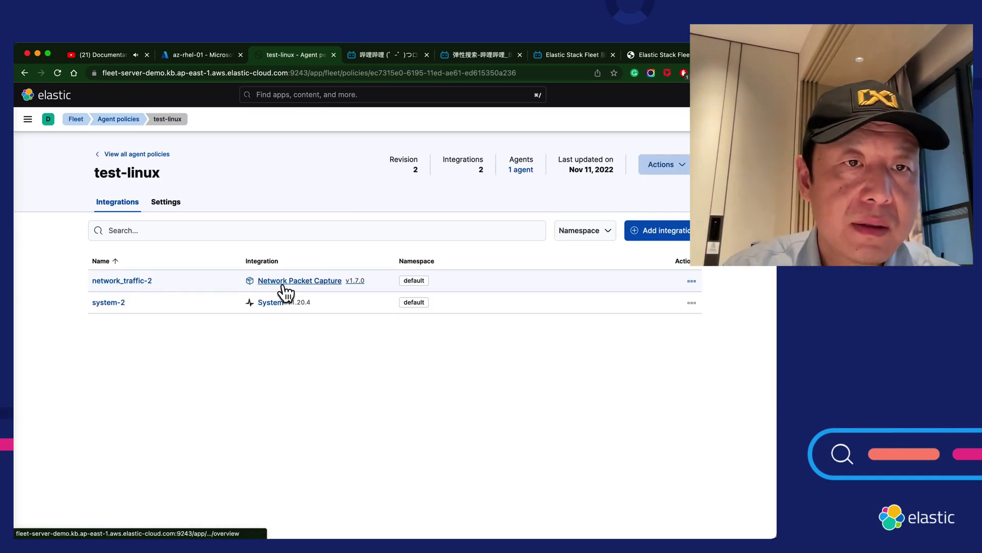
Open the az-rhel-01 agent's details in Fleet and expand its network_traffic-2 integration.
left_click(76, 120)
left_click(118, 343)
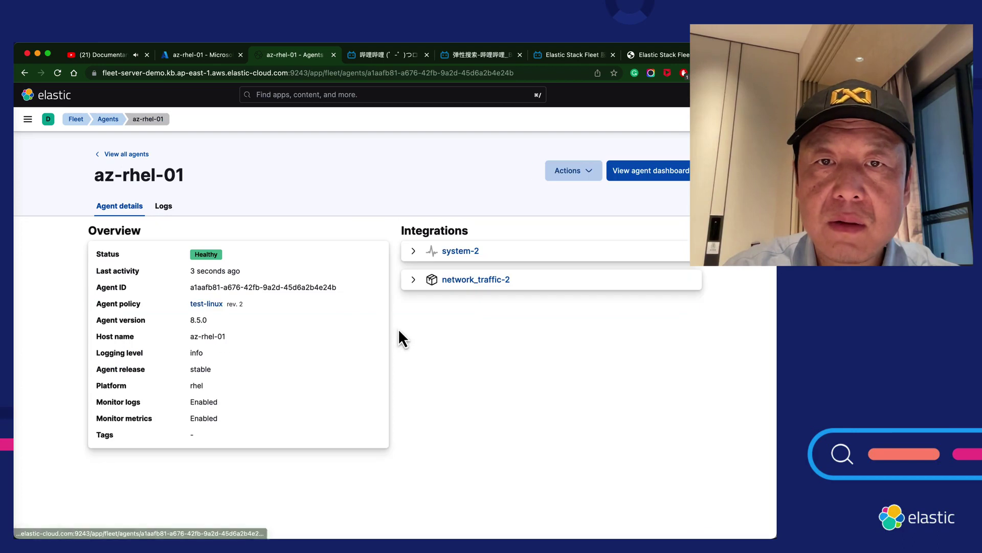
left_click(413, 280)
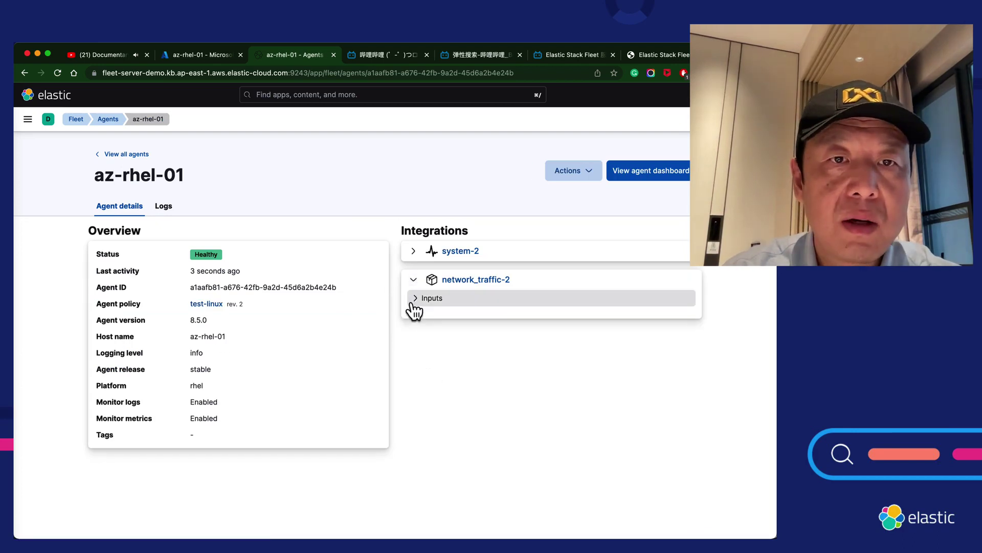
Expand the network_traffic-2 inputs, then switch to the Termius session on az-rhel-01 and try running elastic-agent status without elevated rights.
left_click(414, 302)
key("super+Tab")
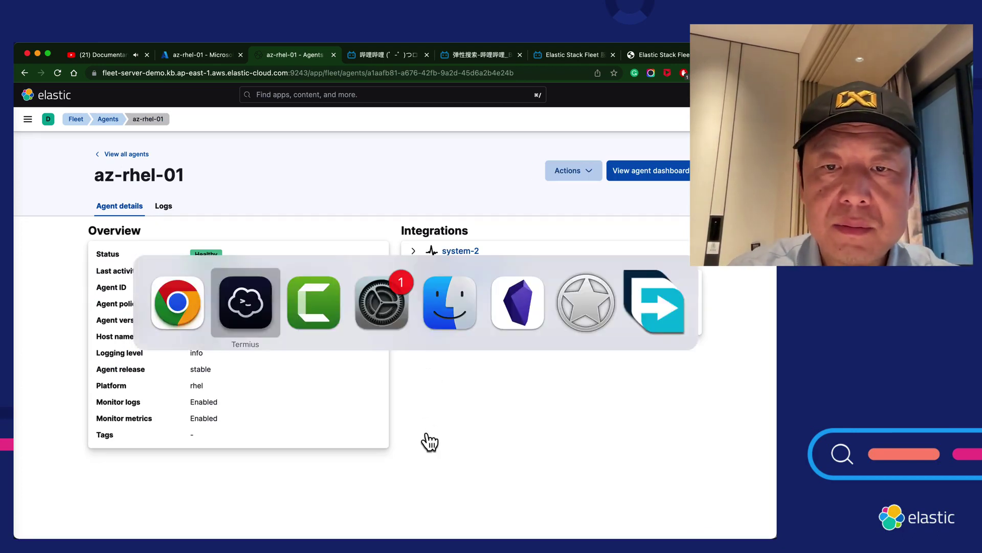
type("e")
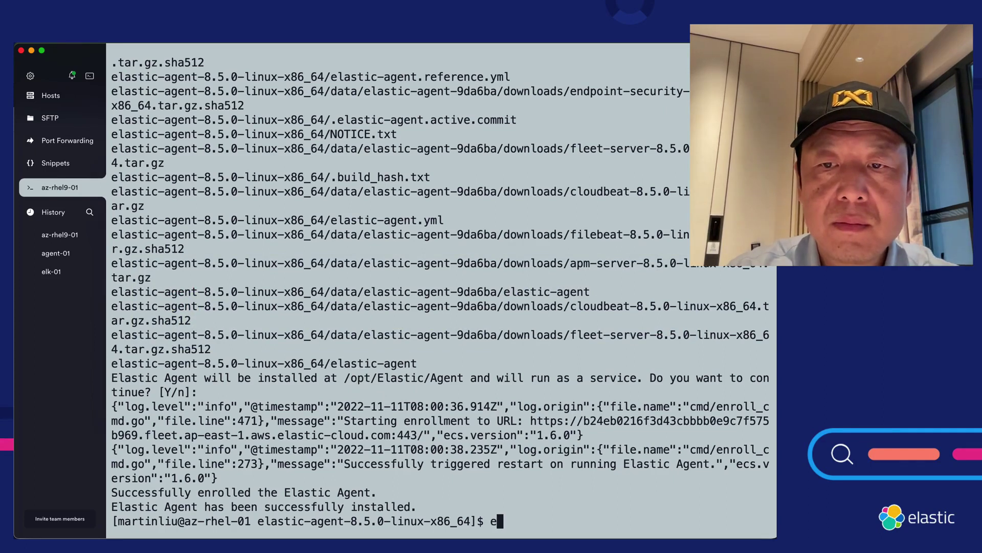
type("l")
key("Tab")
type("s")
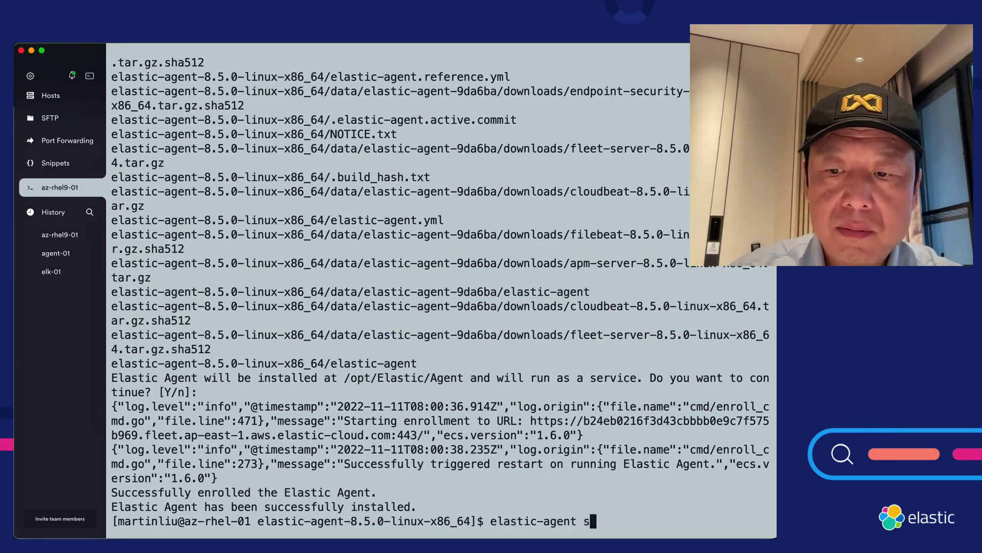
type("tatus")
key("Return")
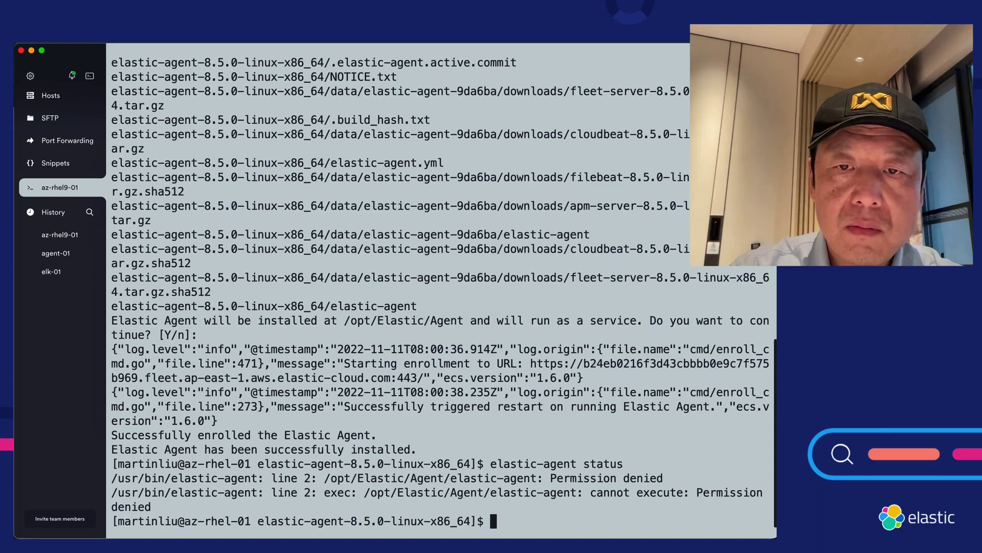
Run sudo elastic-agent status on the host and examine the packetbeat entry.
type("sudo elastic-age")
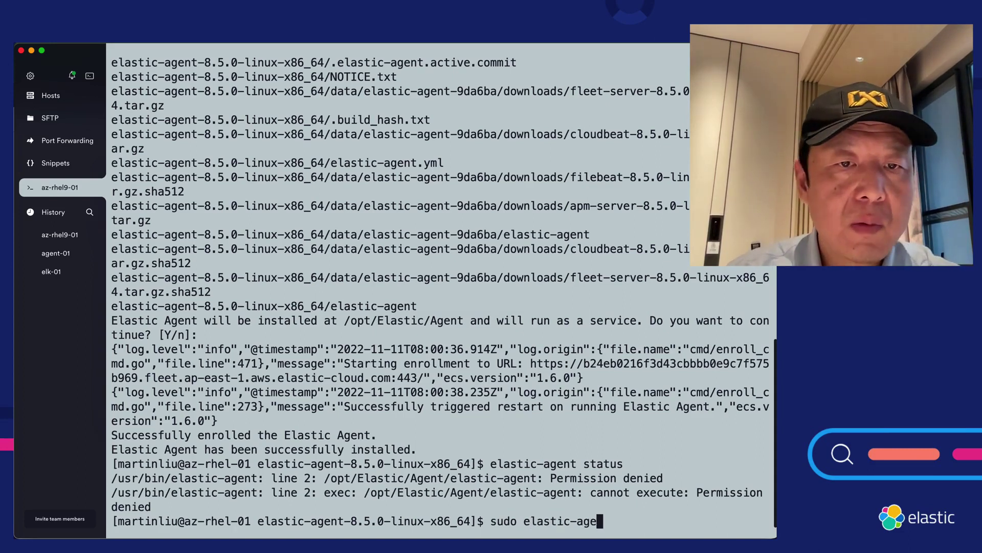
type("nt atatus")
key("Return")
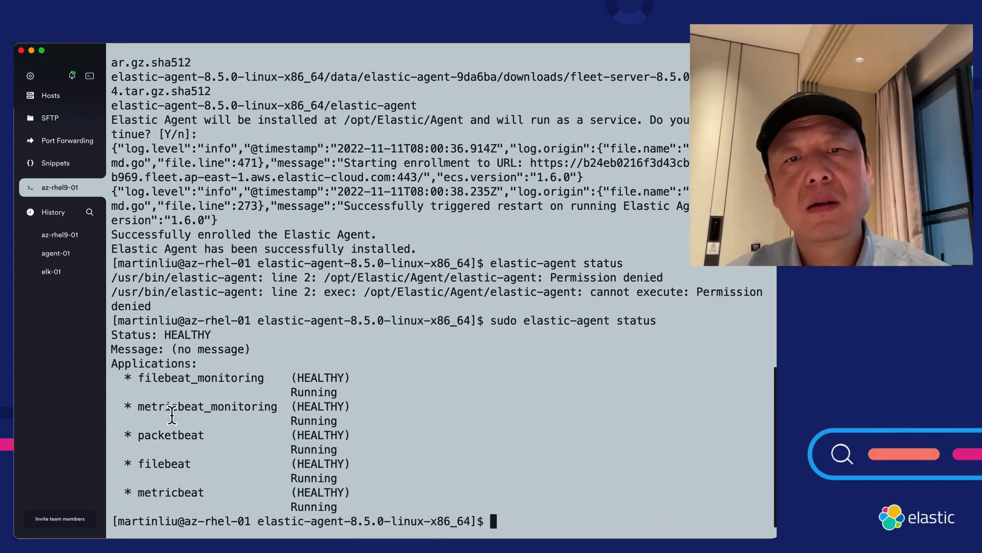
left_click_drag(143, 436, 343, 432)
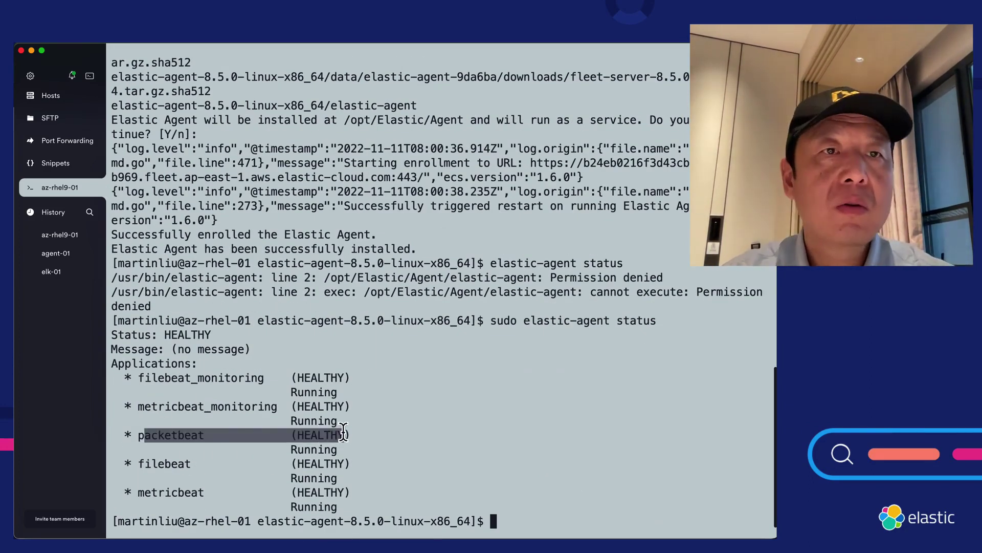
Switch back to Fleet in Chrome and delete the system-2 integration from the test-linux agent policy.
key("super+Tab")
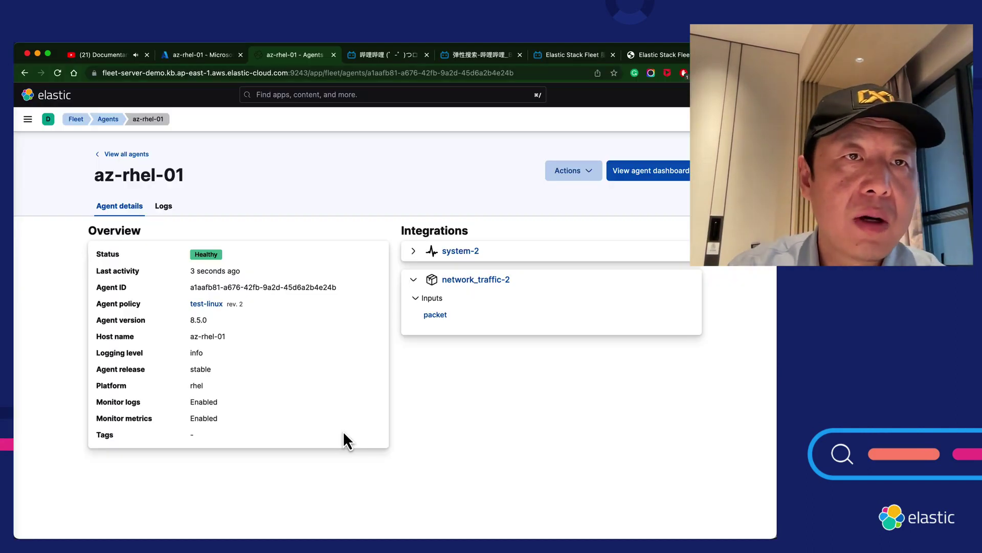
left_click(109, 120)
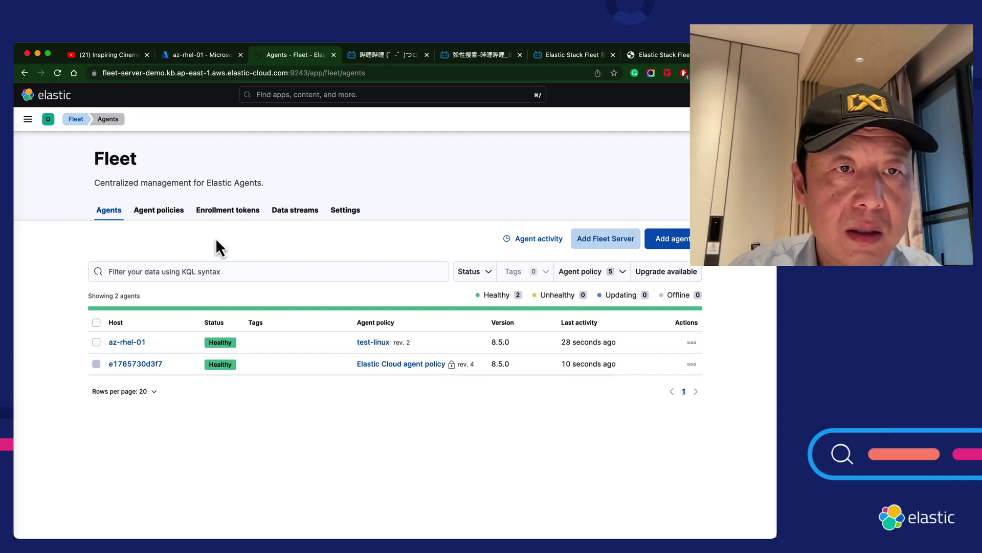
left_click(152, 211)
left_click(122, 280)
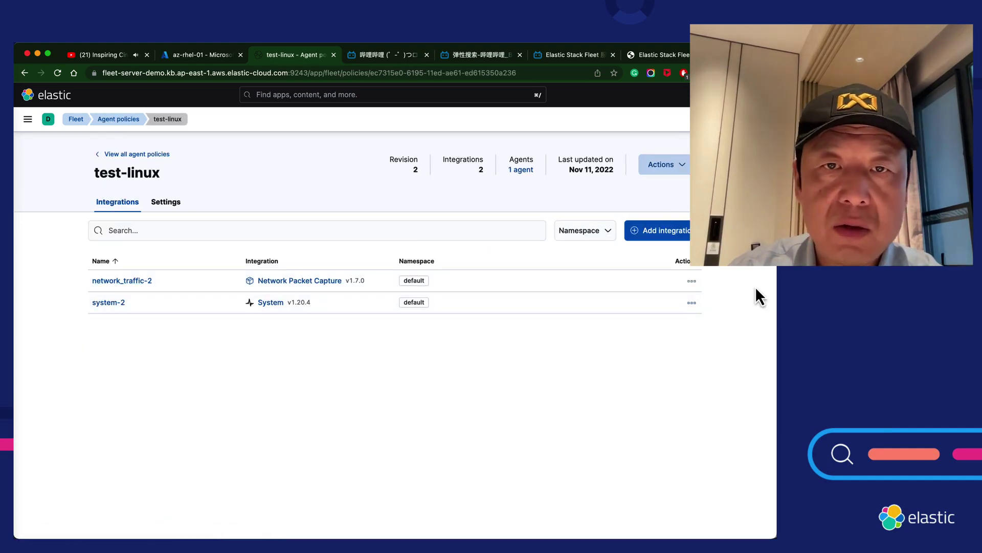
left_click(692, 303)
left_click(638, 365)
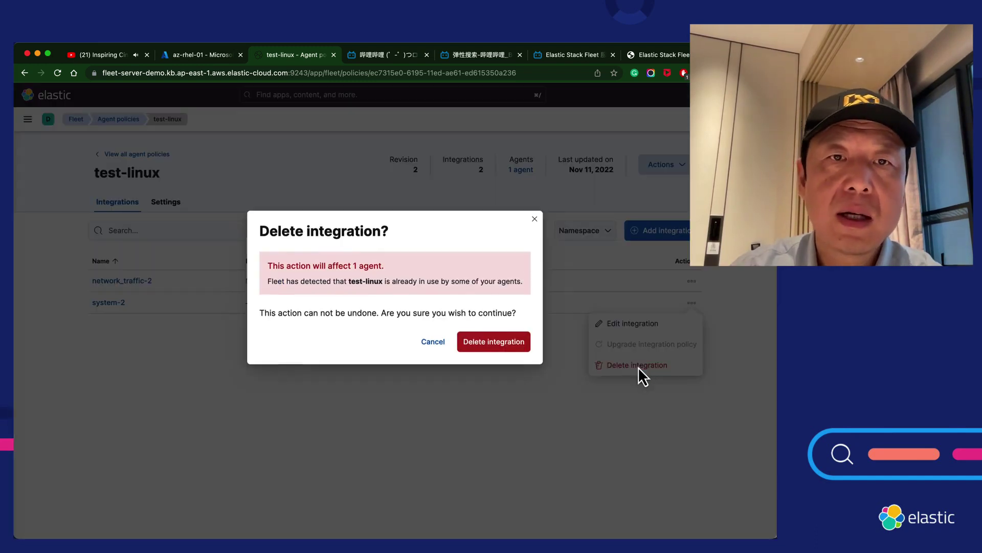
left_click(486, 341)
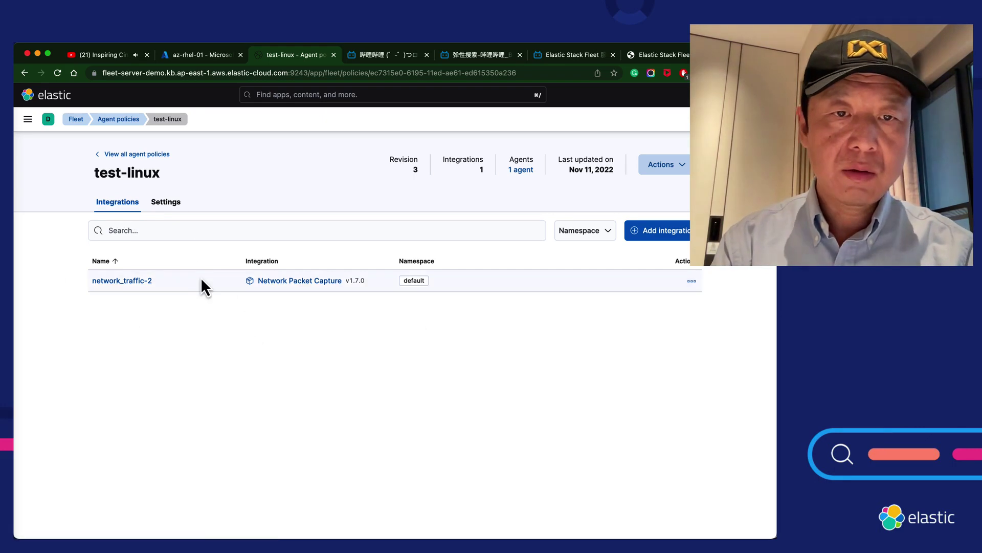
Switch to Termius, run sudo elastic-agent status again, and examine the filebeat and metricbeat entries.
key("super+Tab")
key("Up")
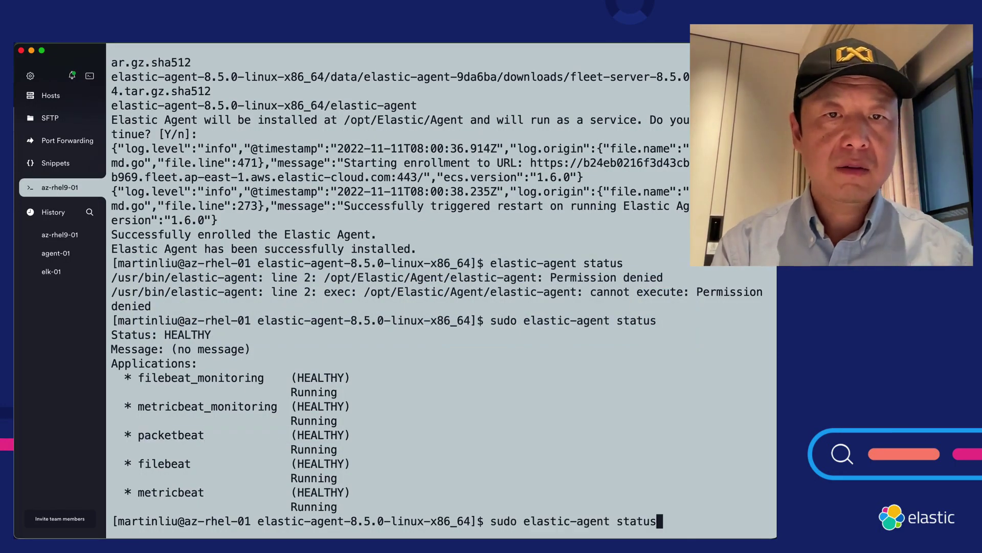
key("Return")
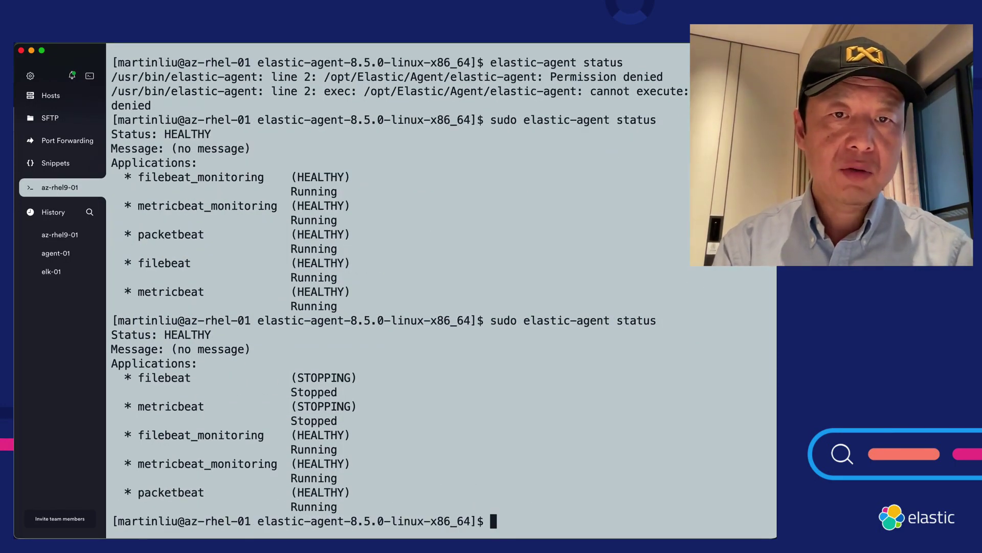
double_click(335, 421)
left_click_drag(259, 419, 125, 377)
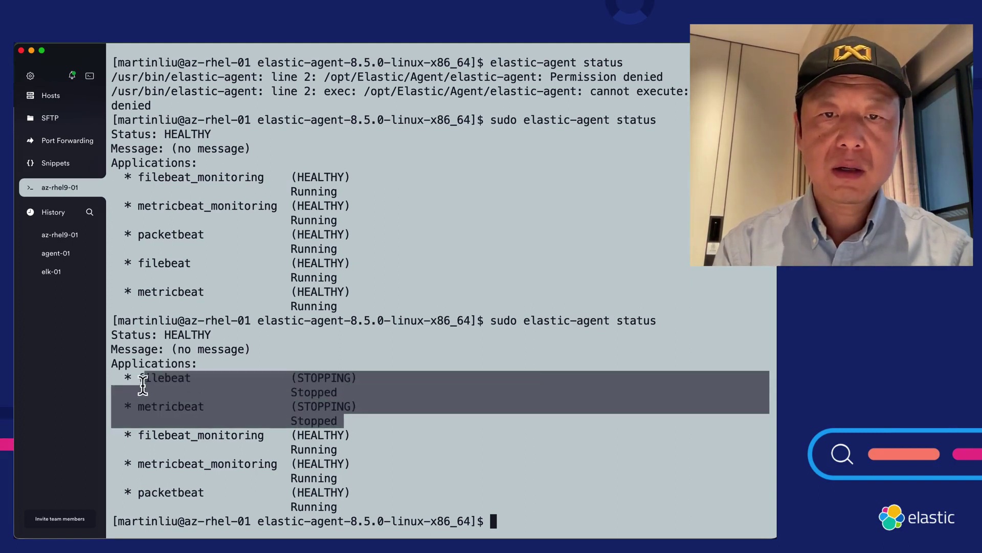
left_click(359, 426)
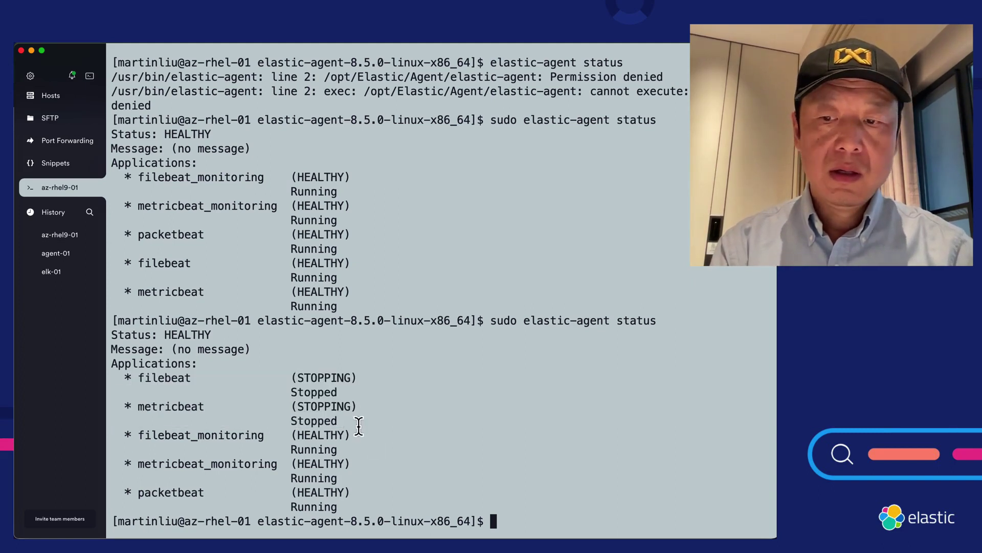
Repeat sudo elastic-agent status several times to watch the state of the agent's applications.
key("Up")
key("Return")
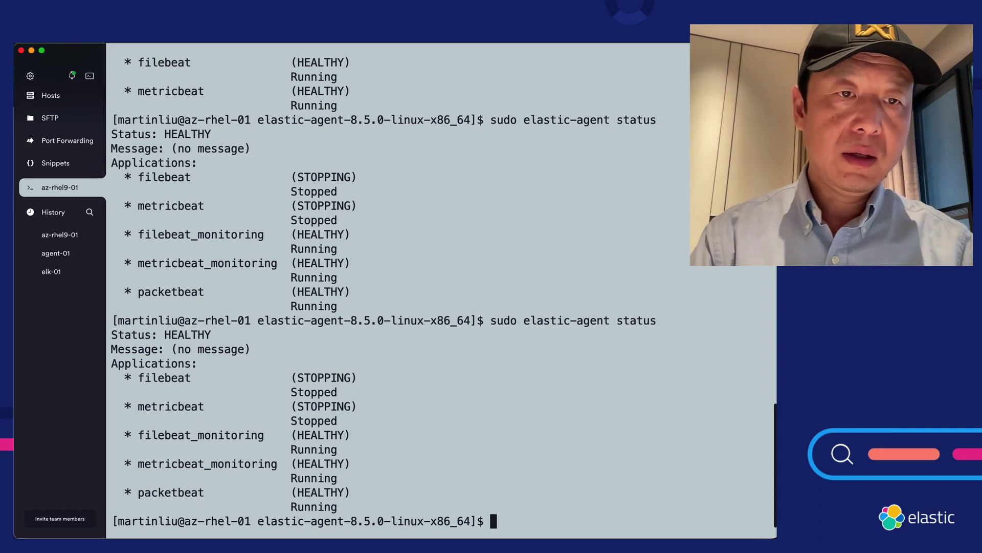
key("Up")
key("Return")
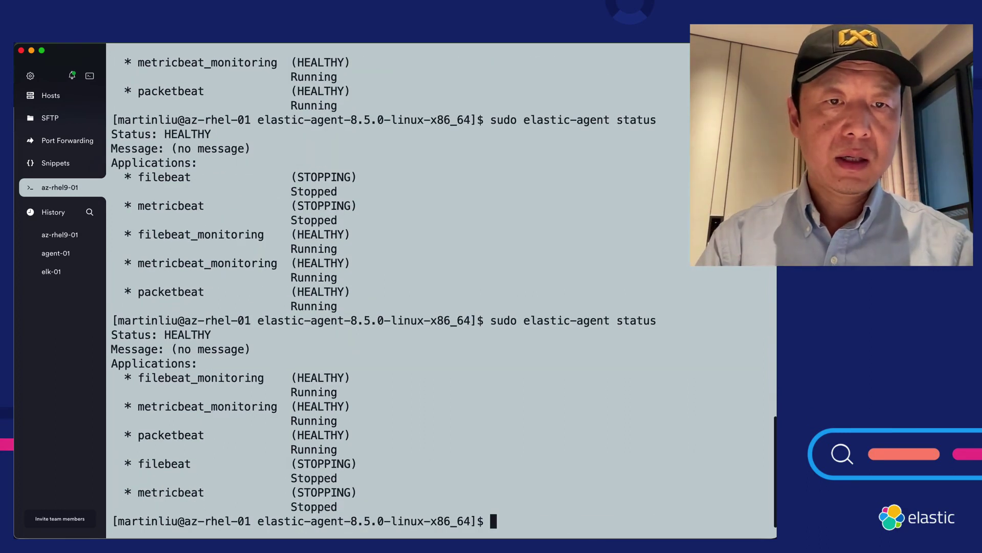
key("Up")
key("Return")
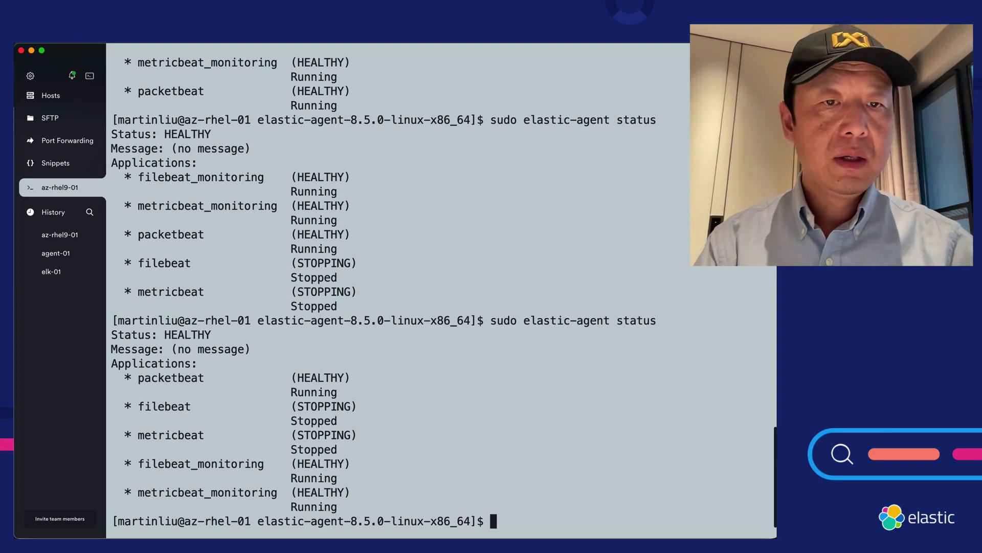
key("Up")
key("Return")
key("Up")
key("Return")
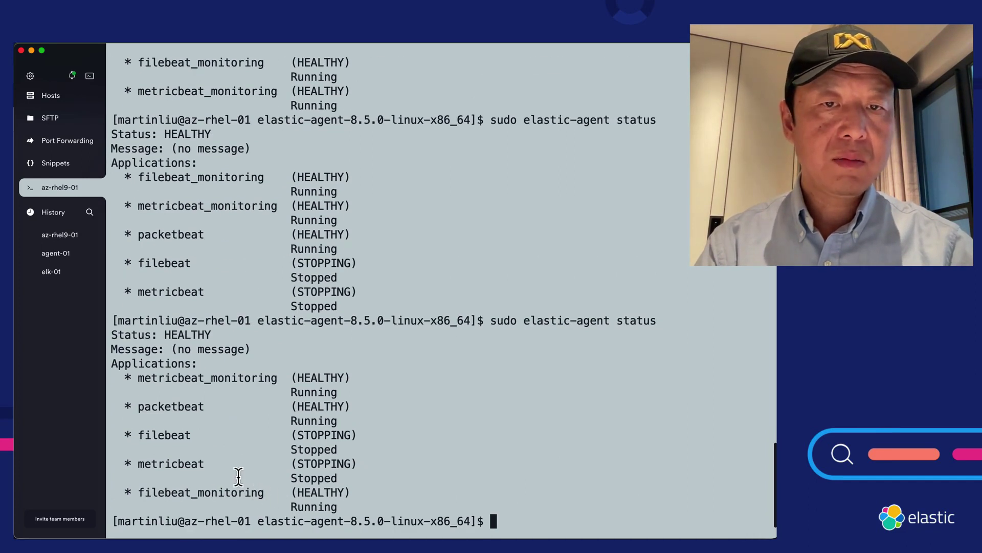
Examine the filebeat, metricbeat, monitoring and packetbeat entries, rerunning sudo elastic-agent status to compare them.
left_click_drag(139, 434, 217, 463)
left_click_drag(283, 495, 150, 479)
left_click_drag(132, 379, 139, 406)
left_click(461, 418)
key("Up")
key("Return")
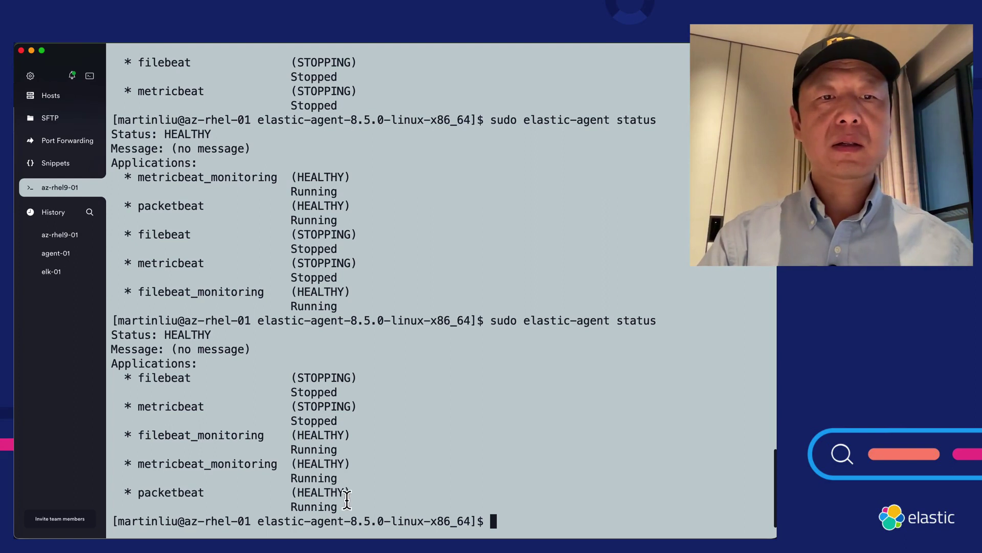
left_click_drag(347, 506, 145, 478)
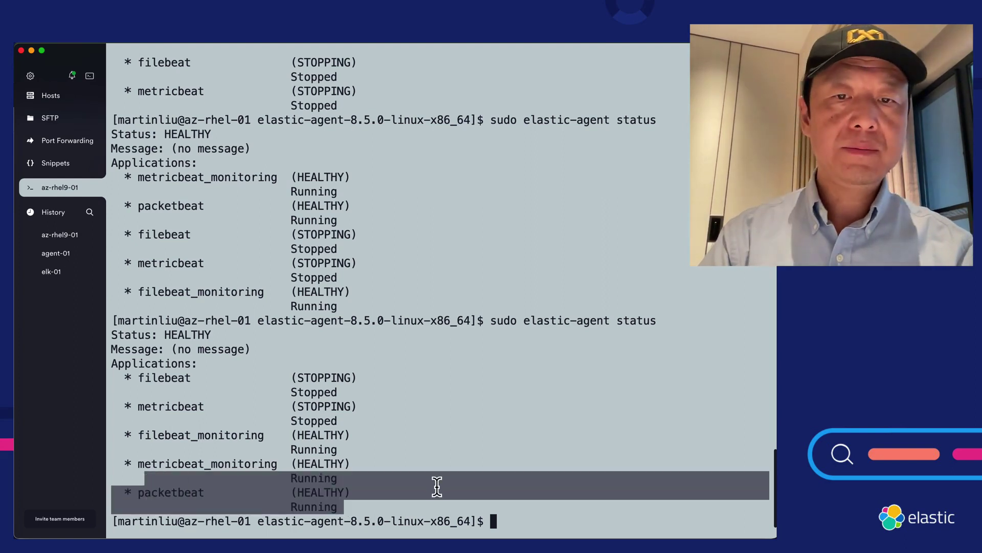
key("Up")
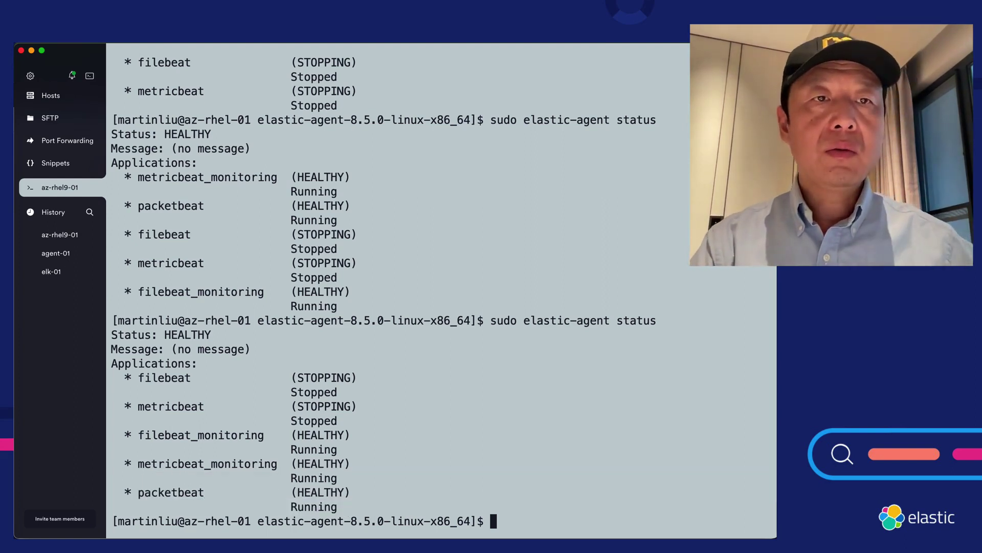
key("Return")
Switch to Chrome, review the test-linux policy and the Fleet agents list, and view the actions available for az-rhel-01.
key("super+Tab")
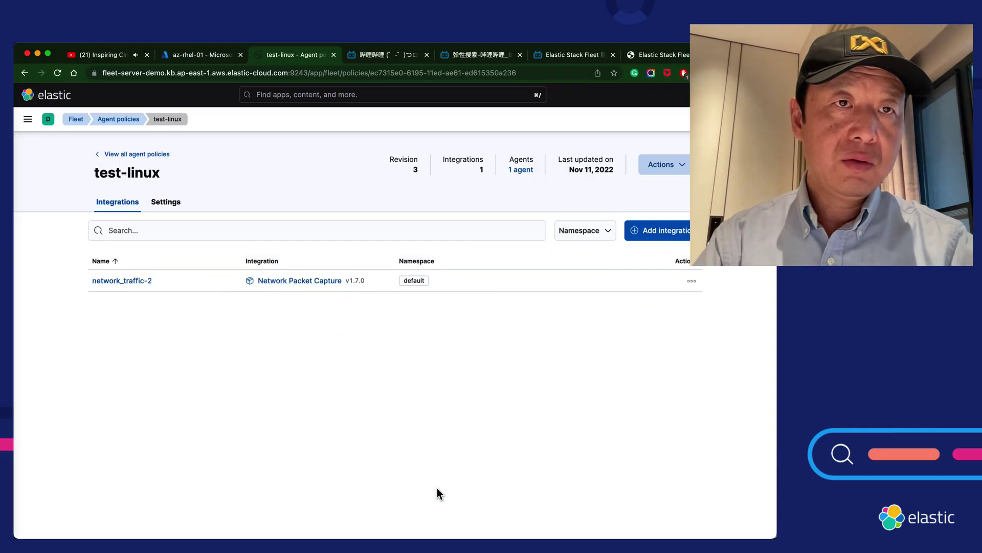
left_click(132, 154)
left_click(113, 285)
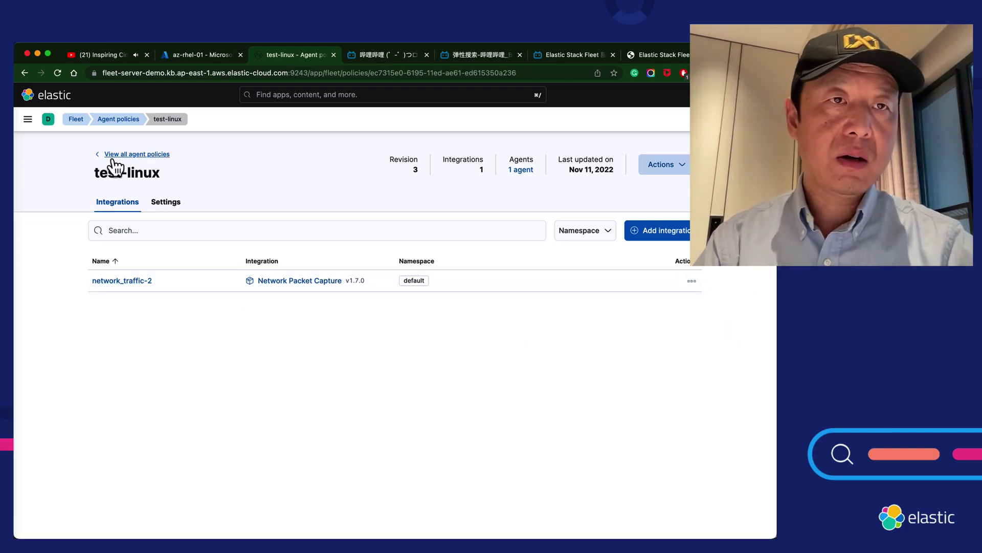
left_click(97, 156)
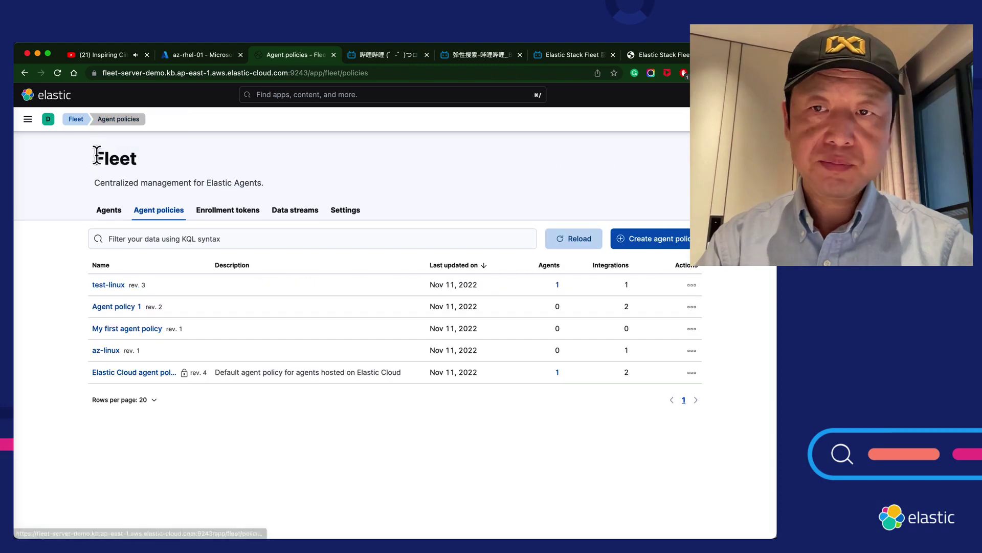
left_click(76, 120)
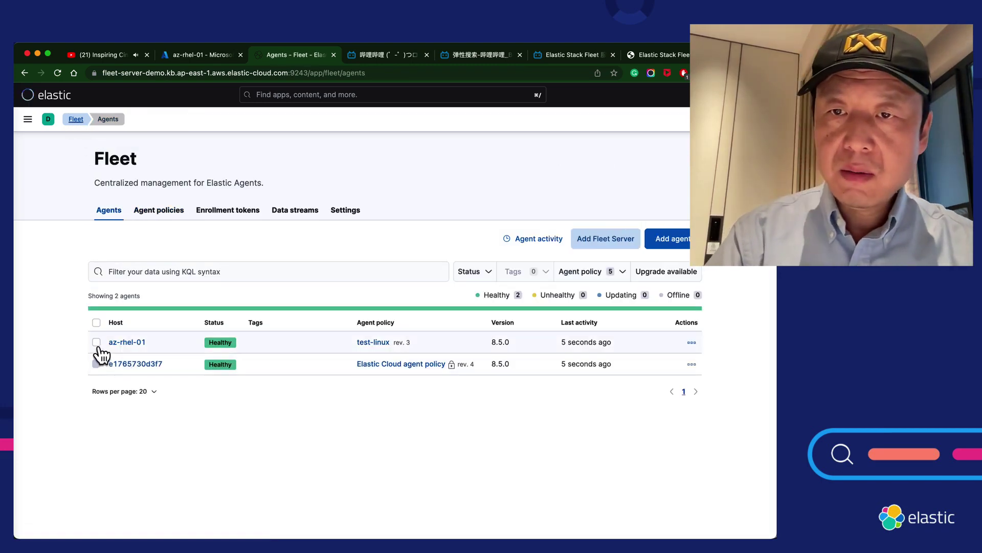
left_click(693, 345)
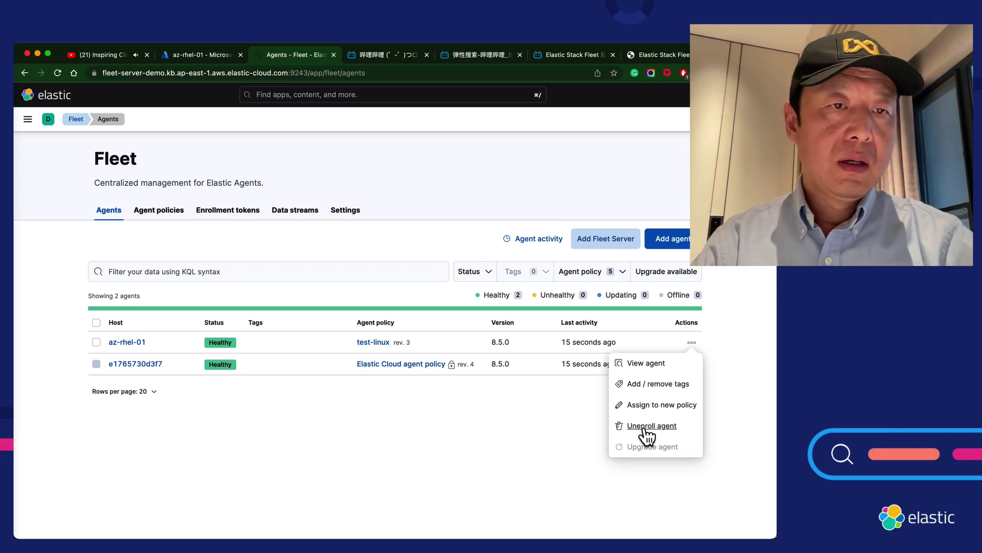
left_click(417, 473)
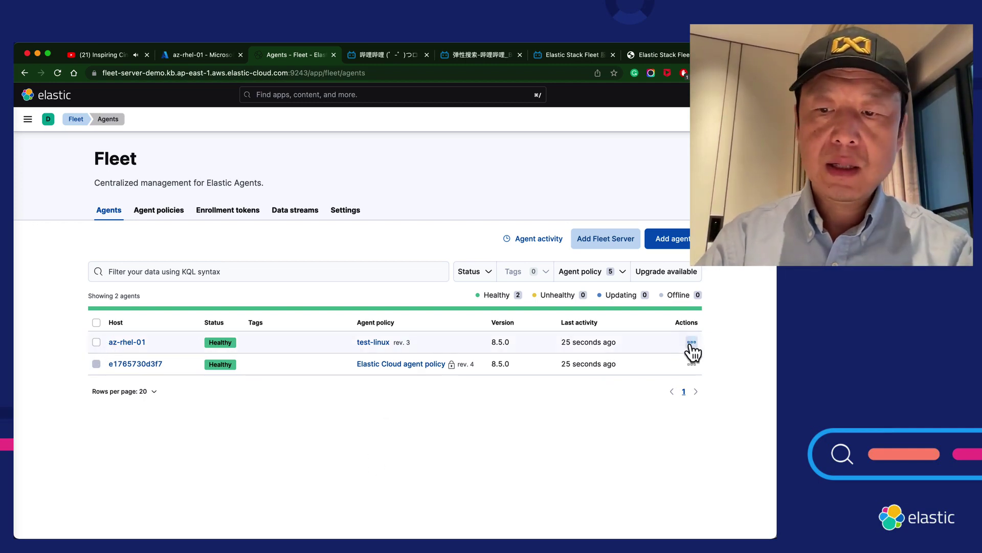
Return to Termius, rerun sudo elastic-agent status several times, and examine the filebeat, metricbeat and packetbeat entries.
key("super+Tab")
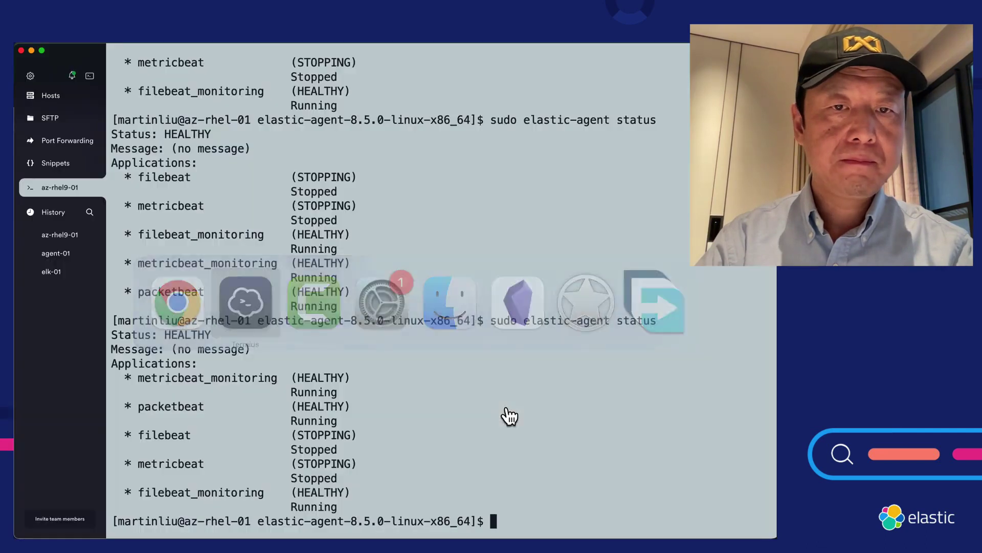
key("Up")
key("Return")
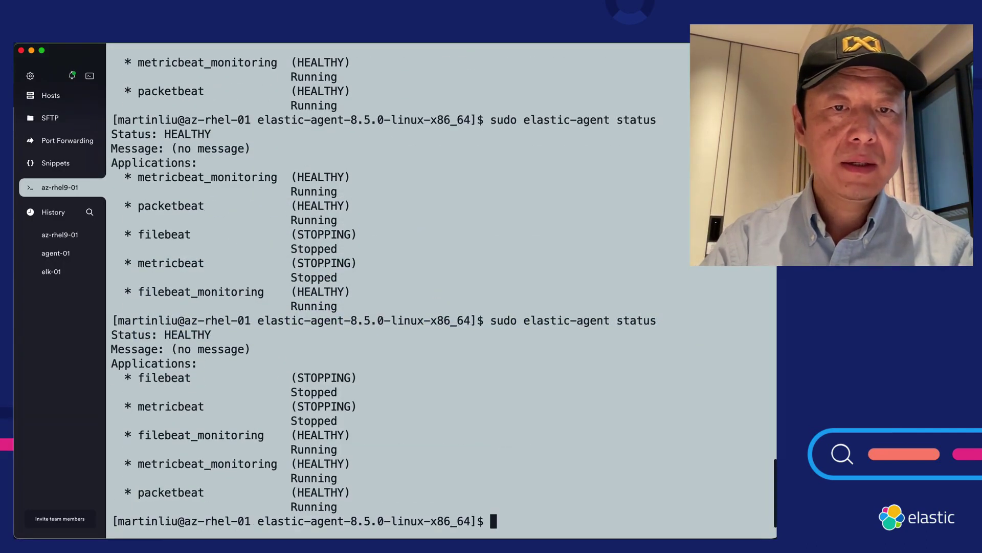
key("Up")
key("Return")
key("Up")
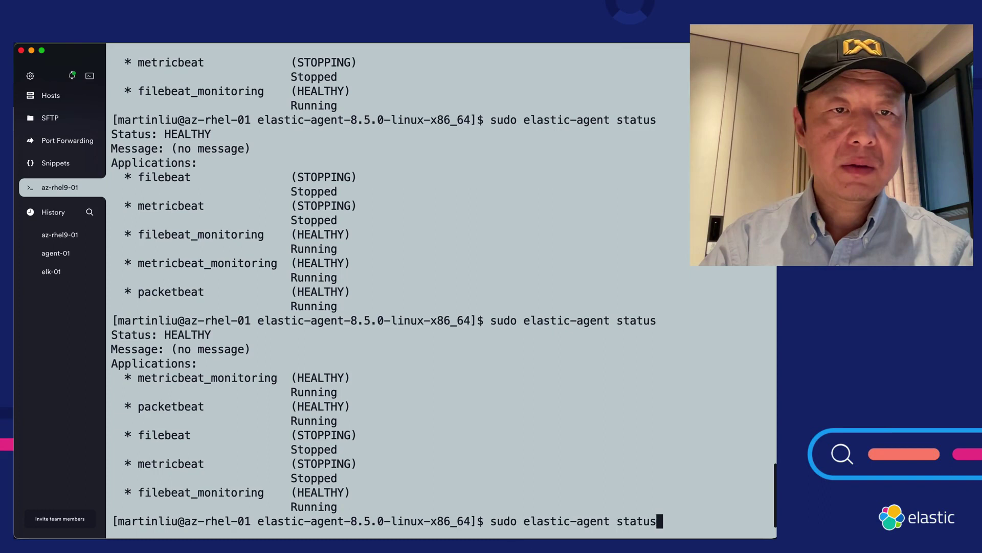
key("Return")
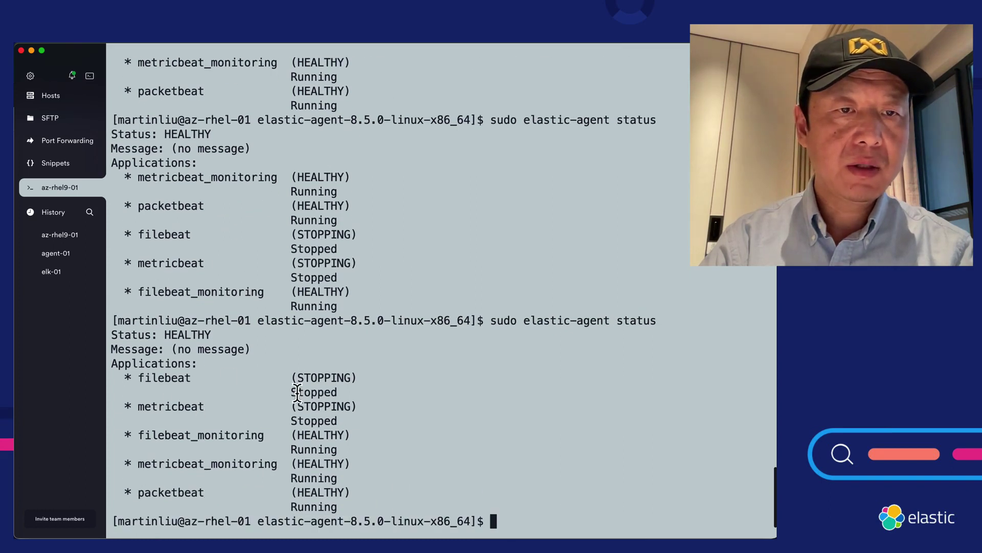
left_click_drag(144, 377, 222, 410)
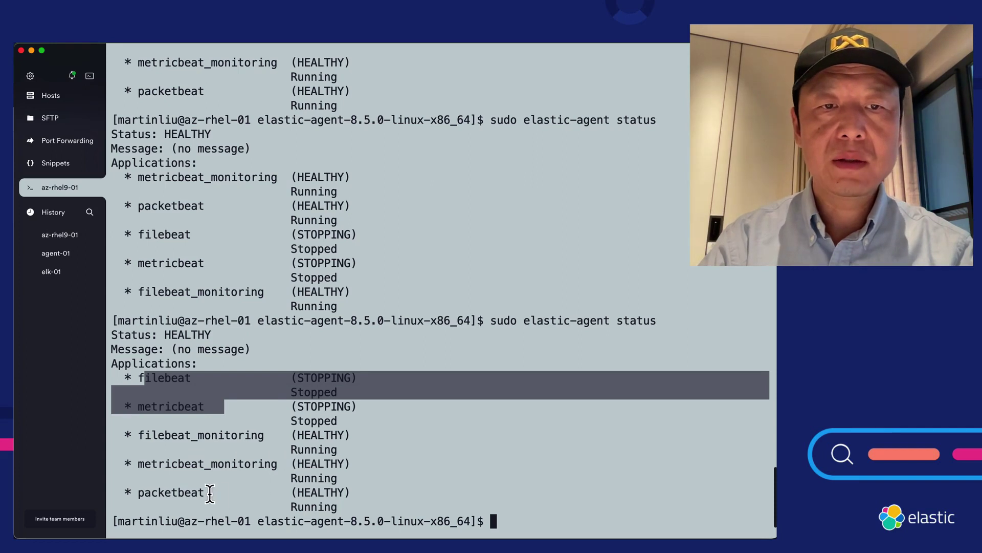
double_click(209, 492)
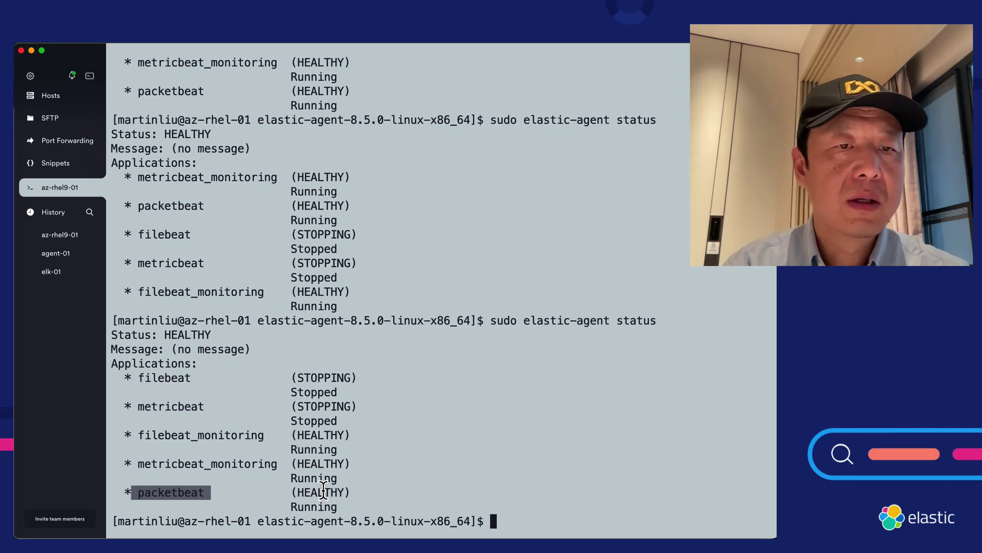
Rerun sudo elastic-agent status several times and examine the monitoring, packetbeat, filebeat and metricbeat entries.
left_click_drag(364, 477, 124, 436)
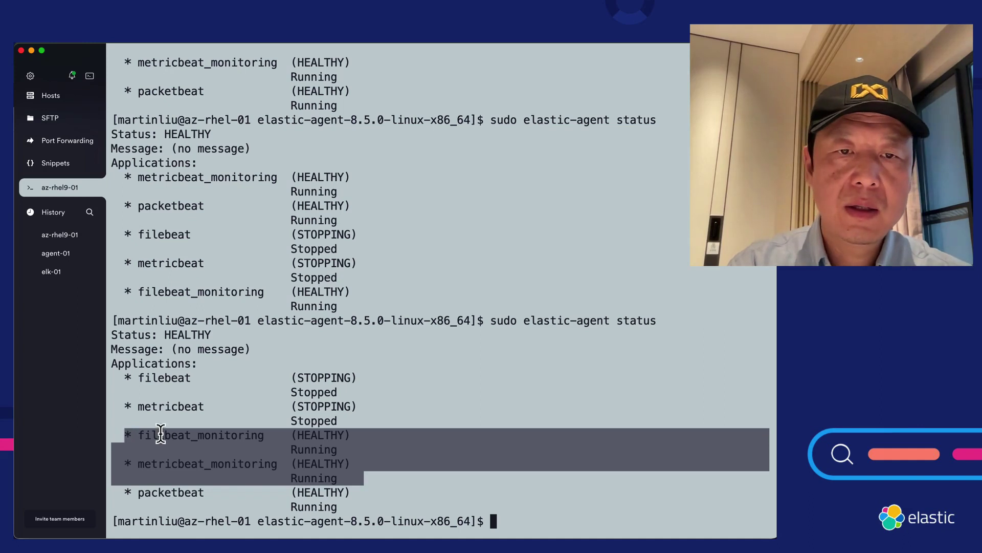
left_click(527, 484)
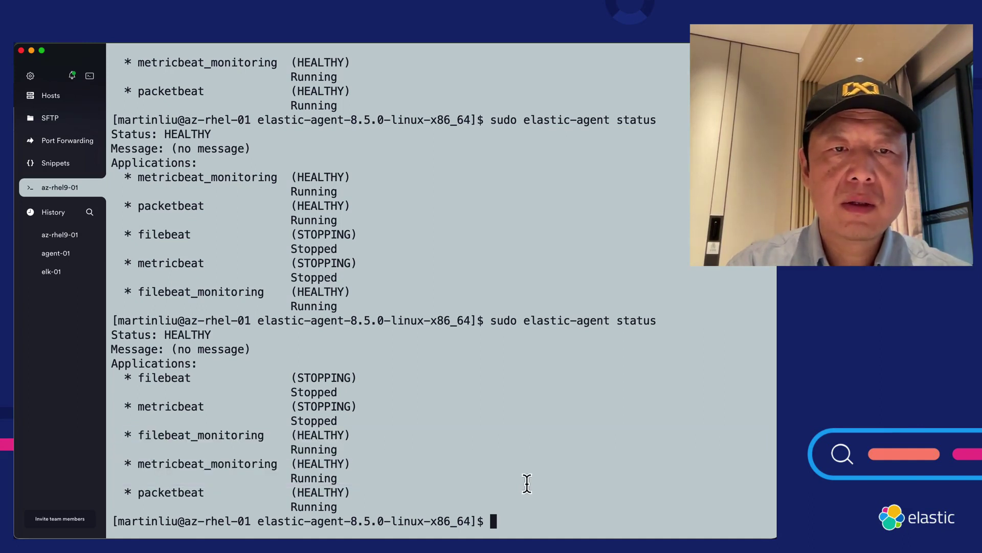
key("Up")
key("Return")
key("Up")
key("Return")
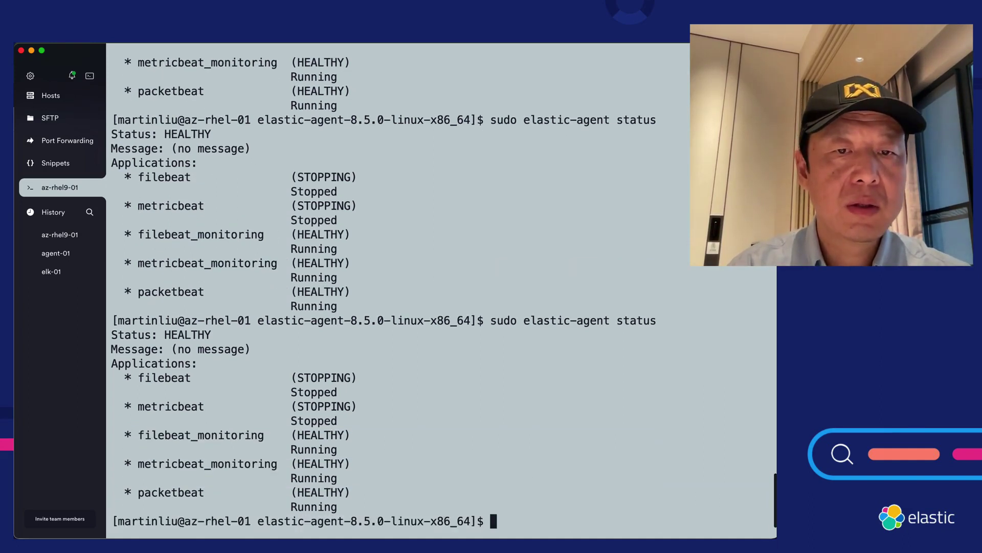
key("Up")
key("Return")
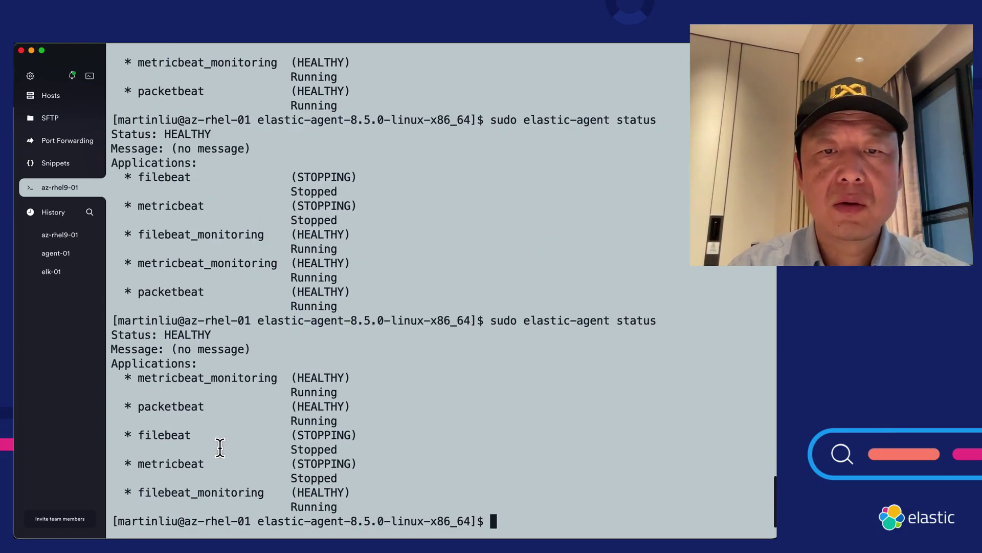
left_click_drag(245, 379, 349, 391)
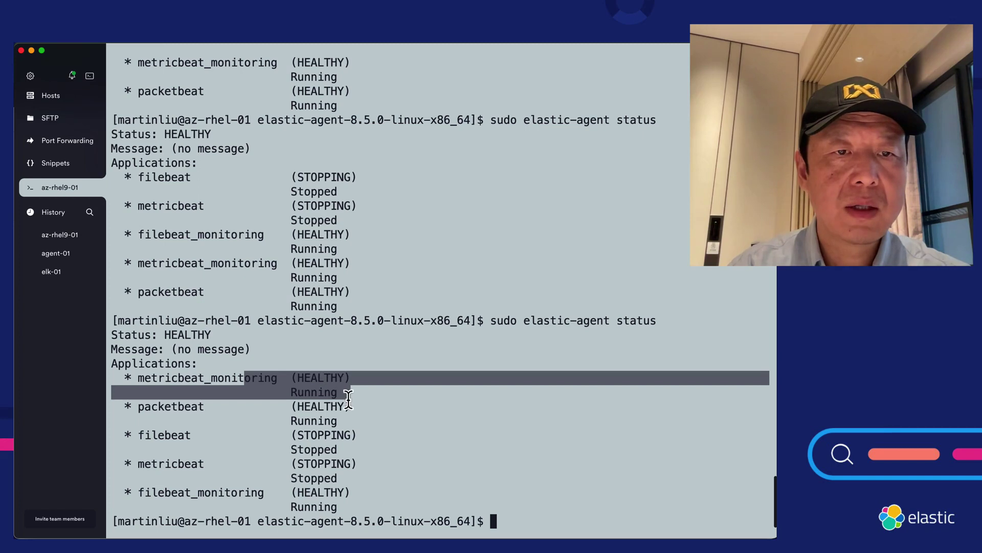
left_click(512, 430)
left_click_drag(185, 424, 353, 473)
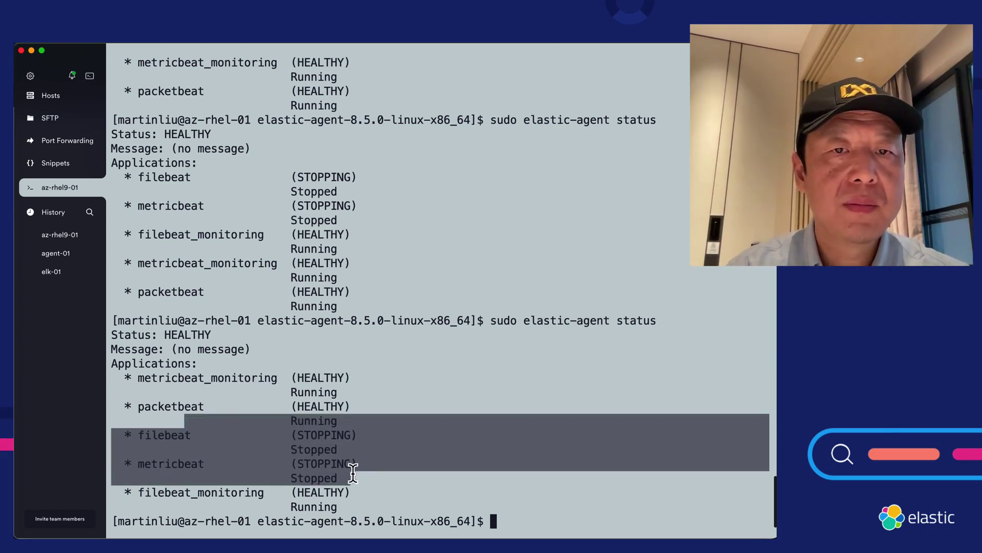
Switch to Chrome, unenroll the az-rhel-01 agent from Fleet without forcing removal, and reload the agents list.
key("super+Tab")
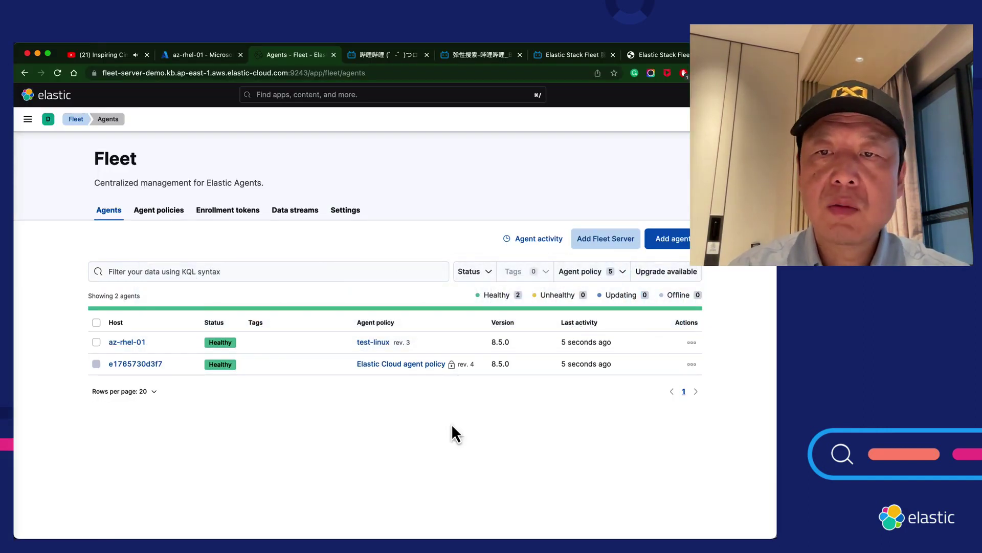
left_click(691, 342)
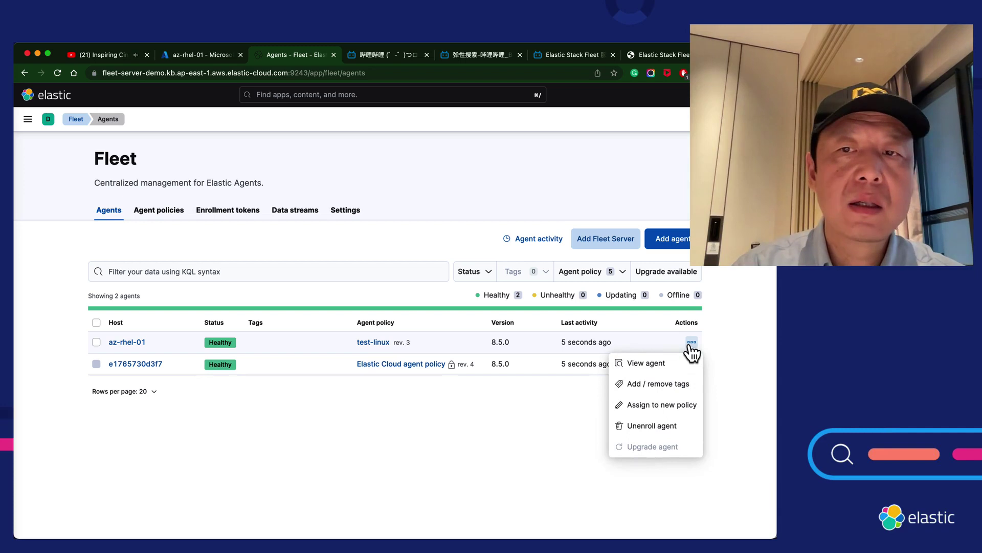
left_click(641, 426)
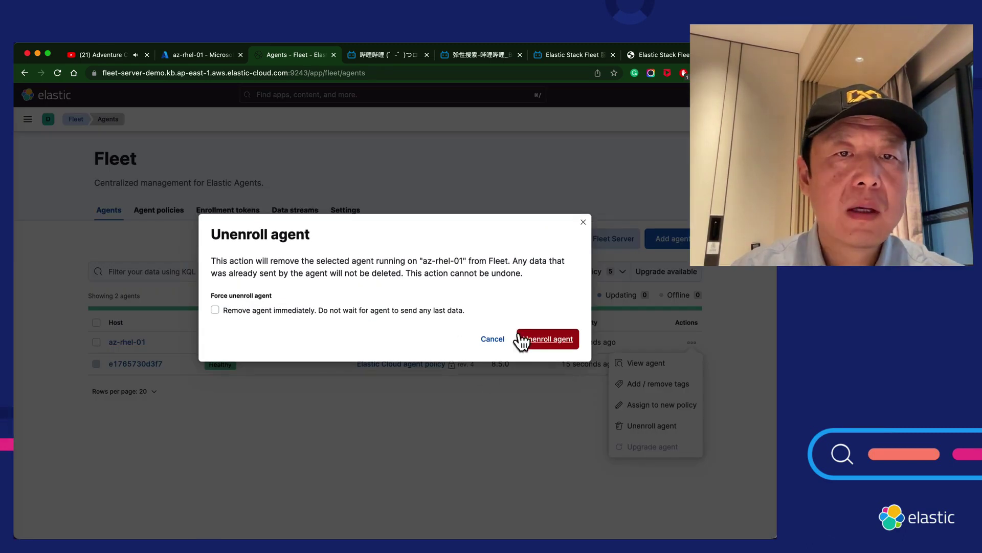
left_click(534, 338)
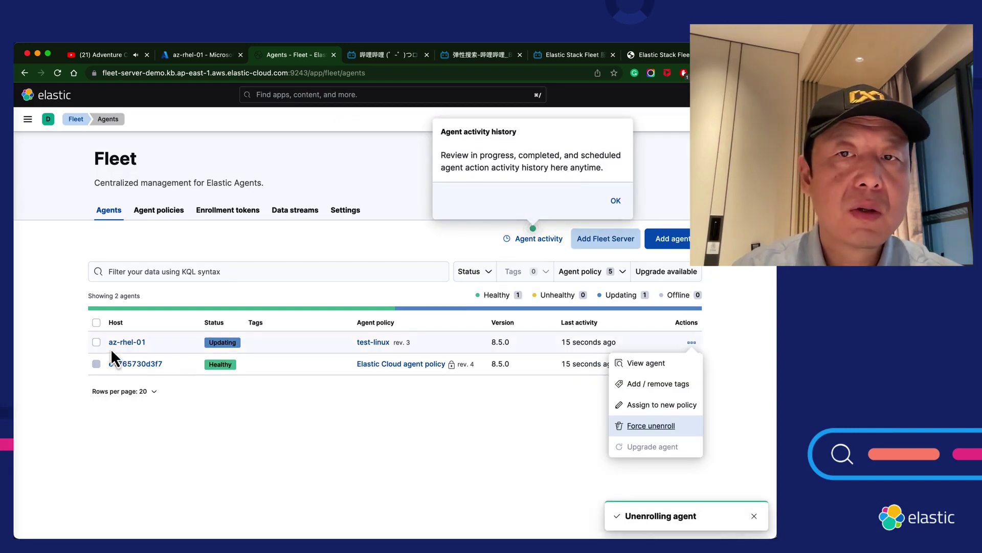
left_click(617, 202)
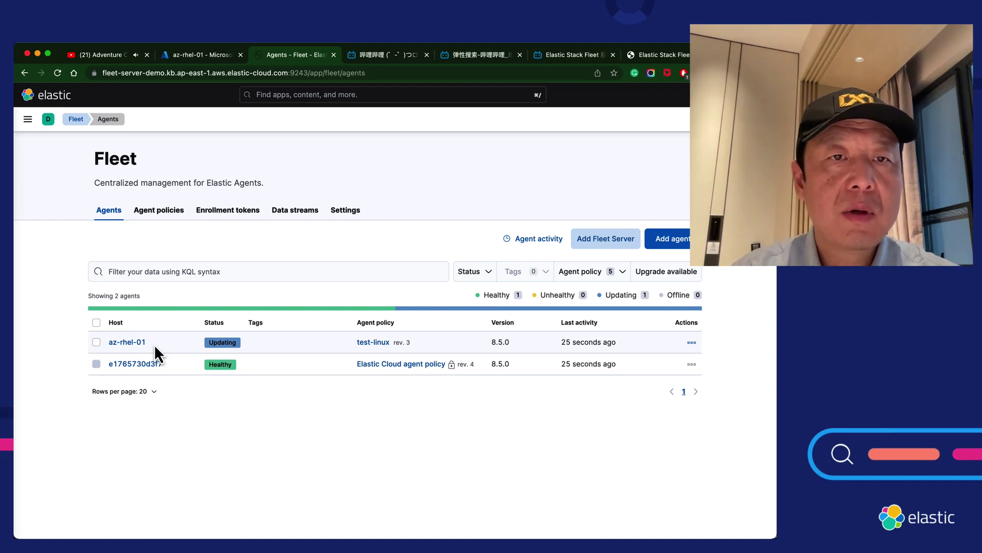
left_click(58, 73)
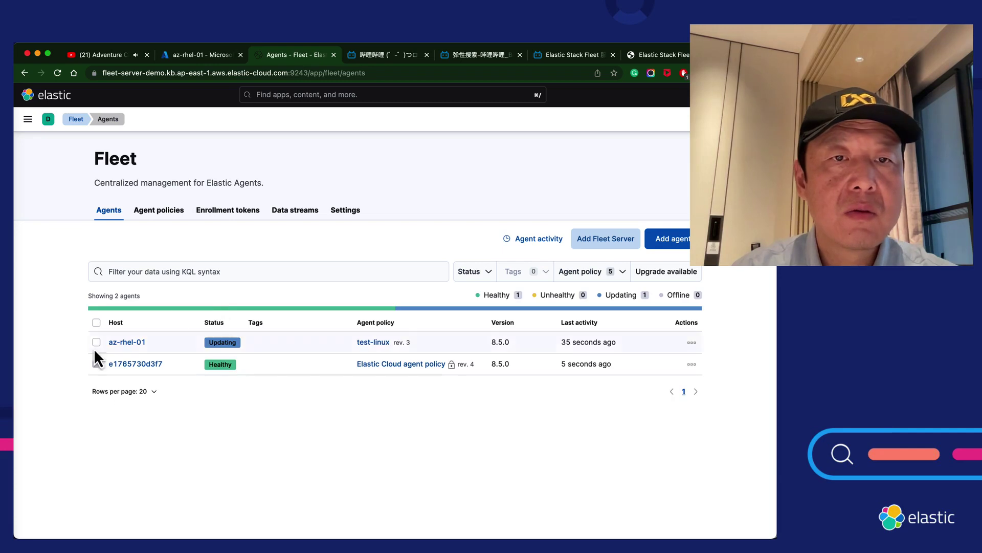
left_click(58, 73)
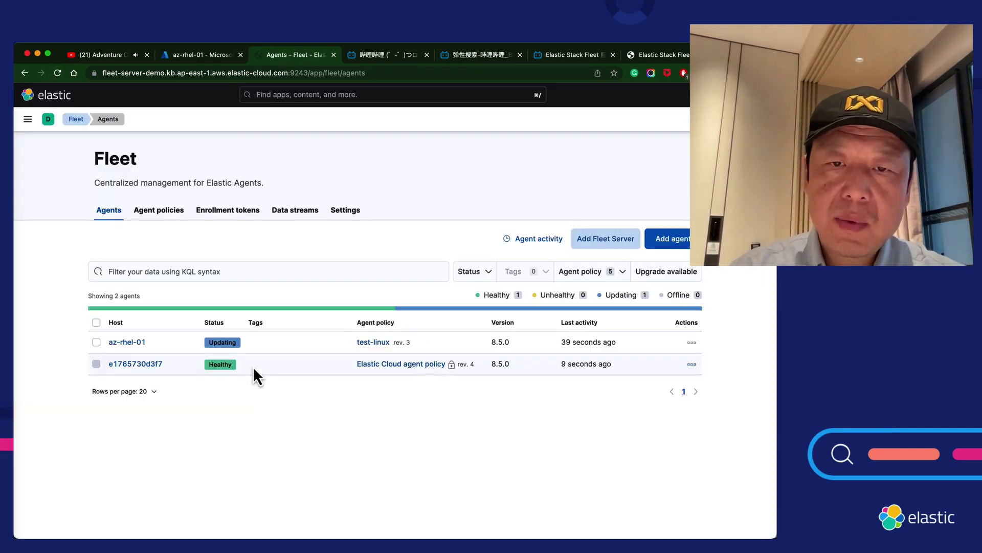
Return to Termius and repeat sudo elastic-agent status to watch the applications' state on the unenrolled host.
key("super+Tab")
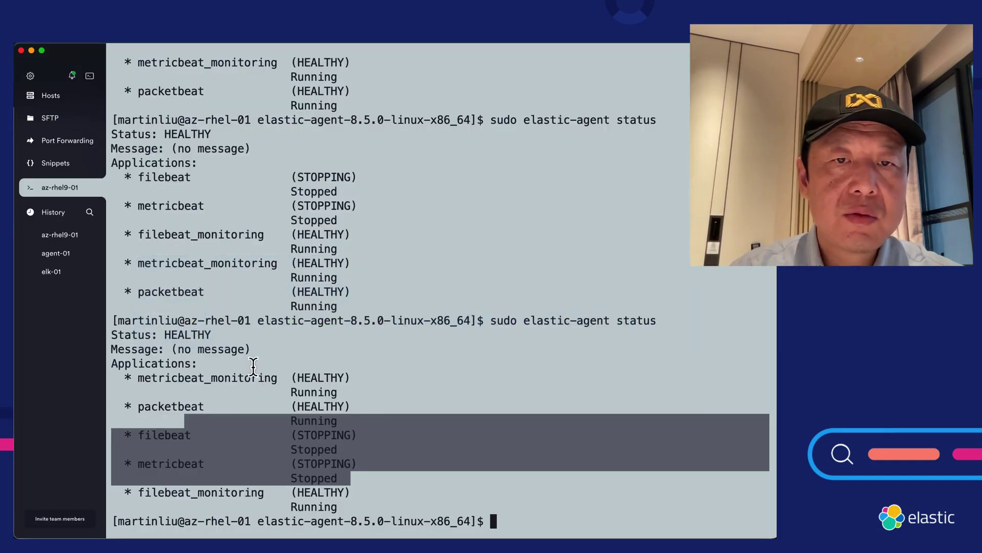
key("Up")
key("Return")
key("Up")
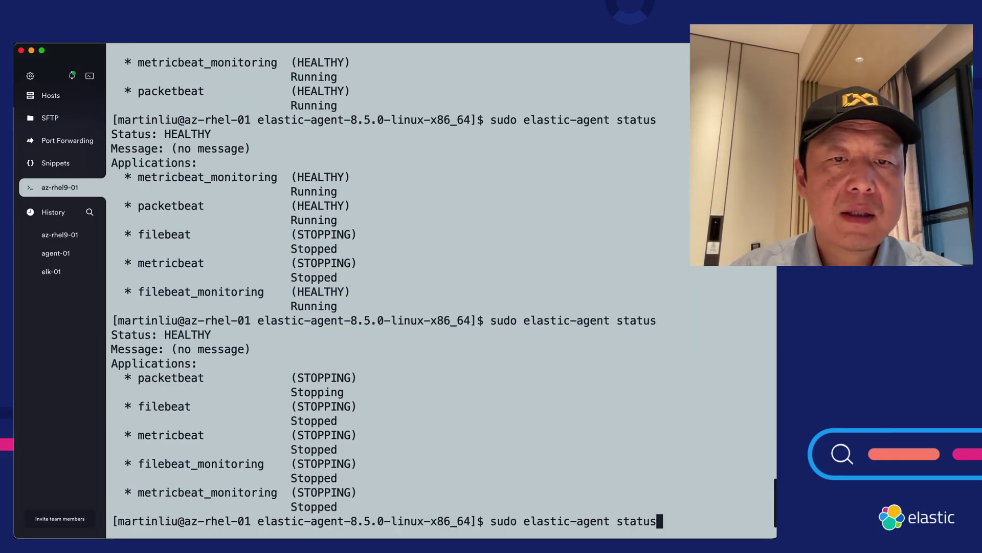
key("Return")
key("Up")
key("Return")
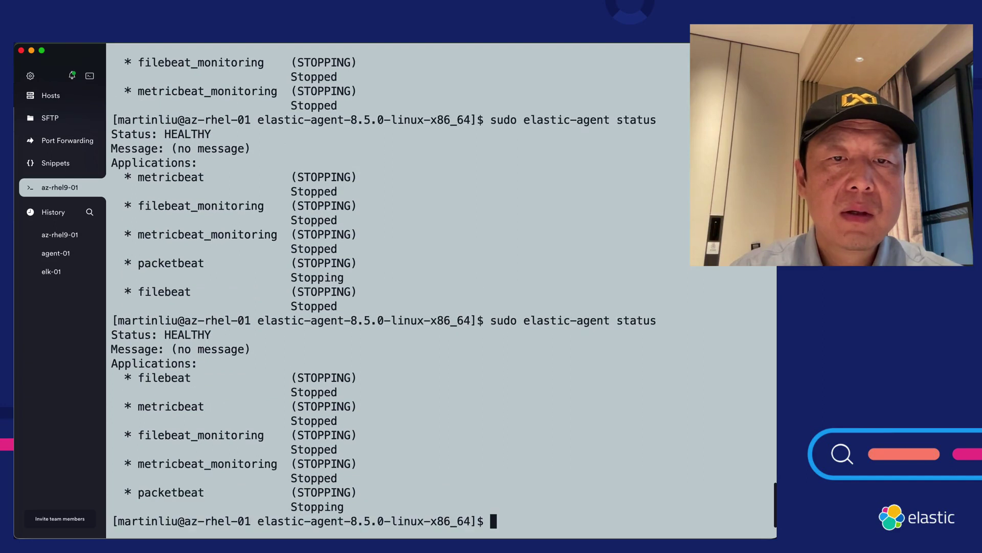
key("Up")
key("Return")
key("Up")
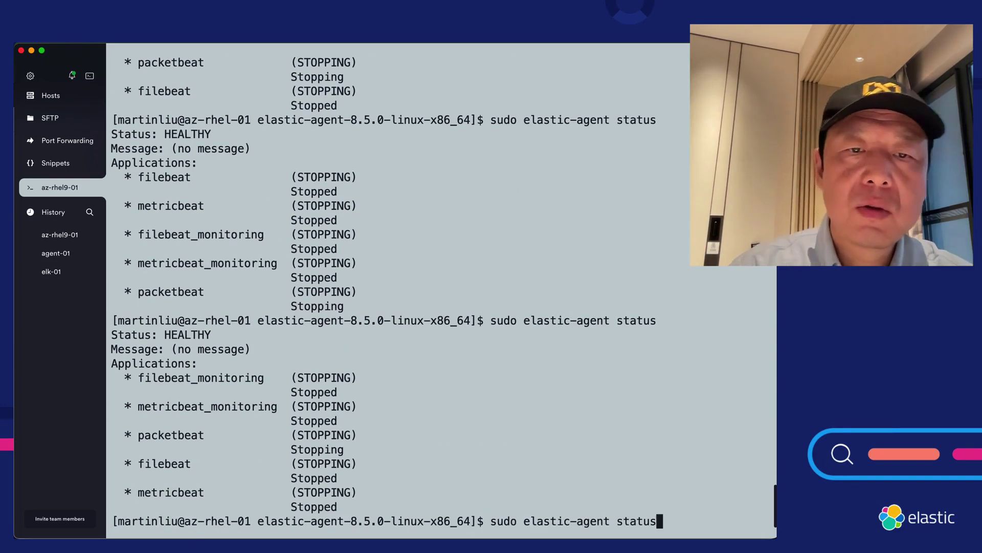
key("Return")
key("Up")
key("Return")
key("Up")
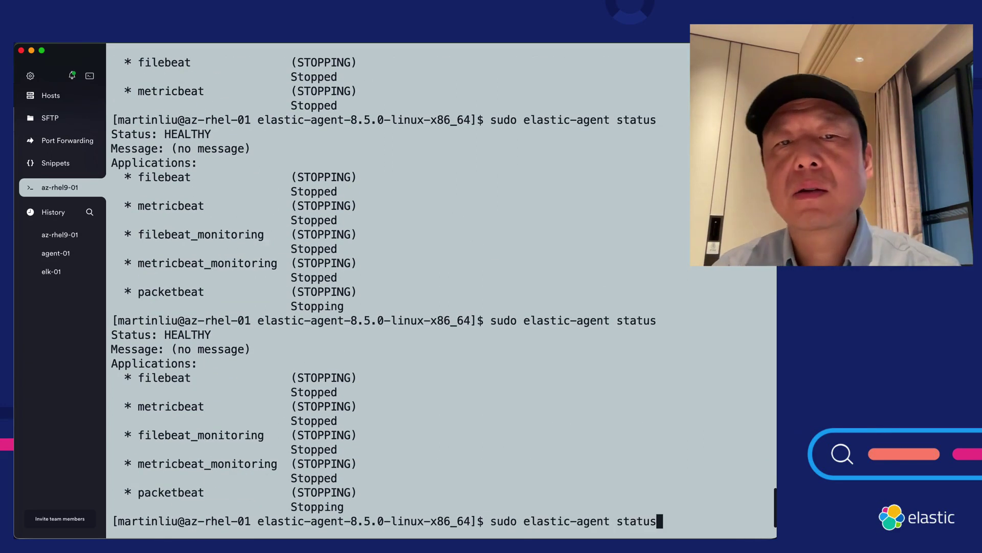
key("Return")
key("Up")
key("Return")
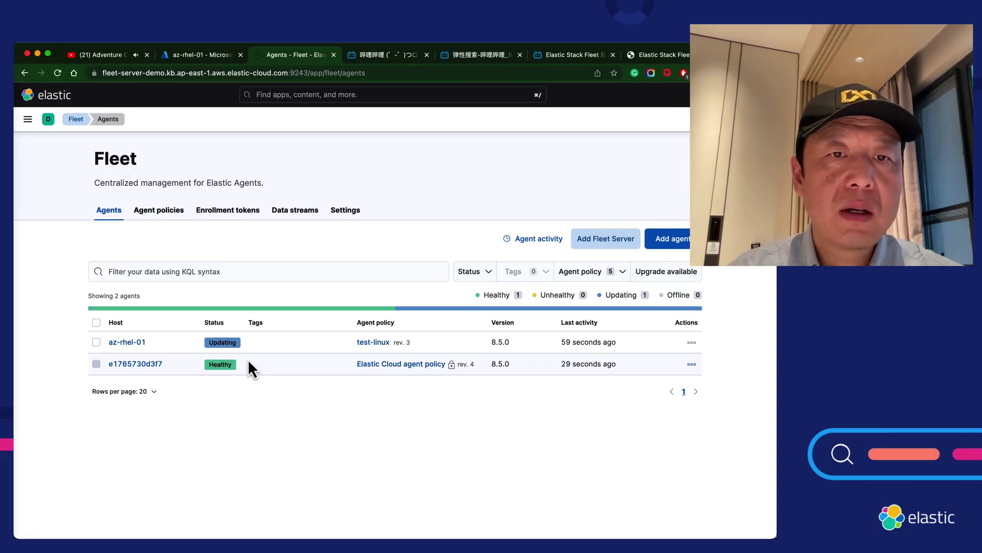
Reload Fleet's agents list in Chrome, compare it with the host's status output, and glance at the Fleet settings.
left_click(58, 73)
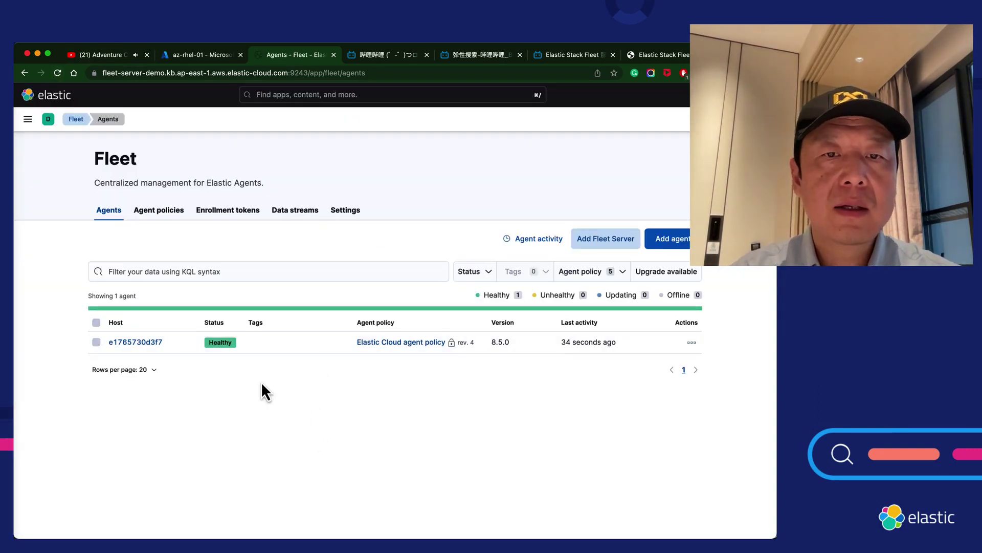
key("super+Tab")
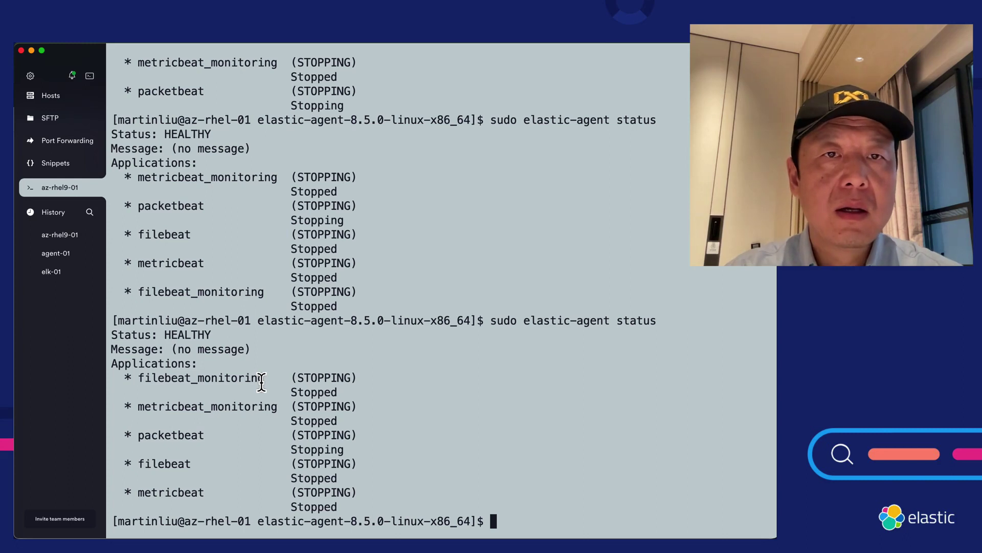
key("super+Tab")
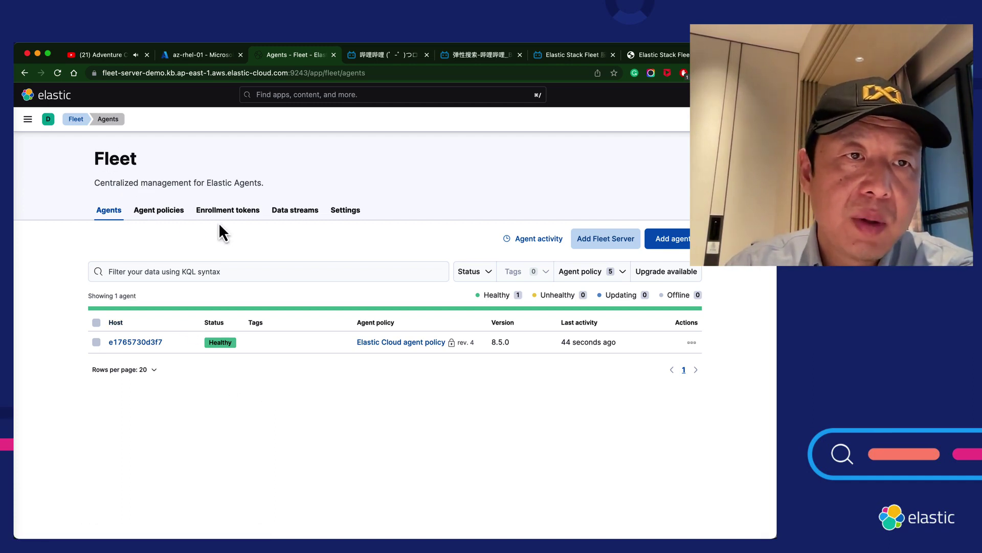
left_click(346, 211)
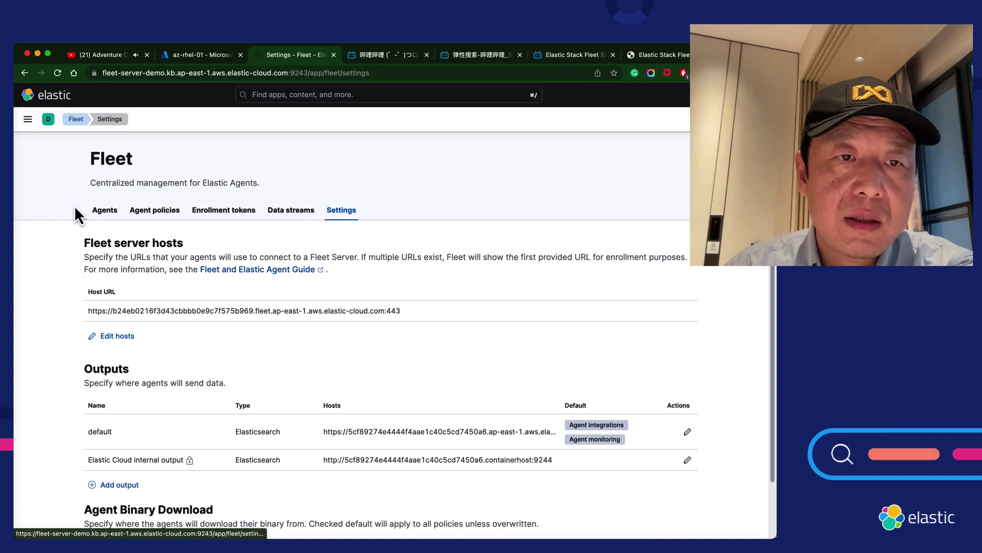
left_click(108, 212)
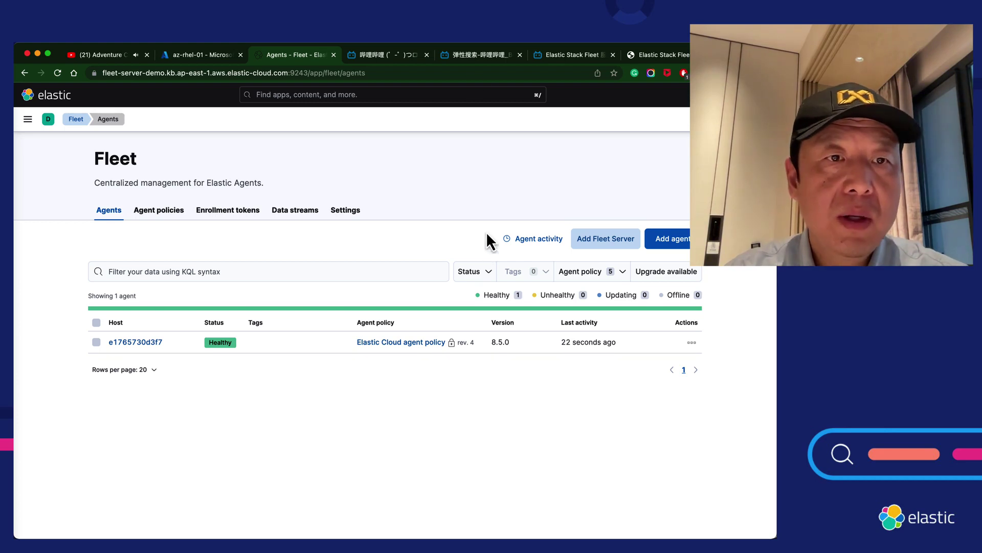
Open the Elastic Stack Fleet video page on bilibili and go past its description to the viewer comments.
left_click(472, 56)
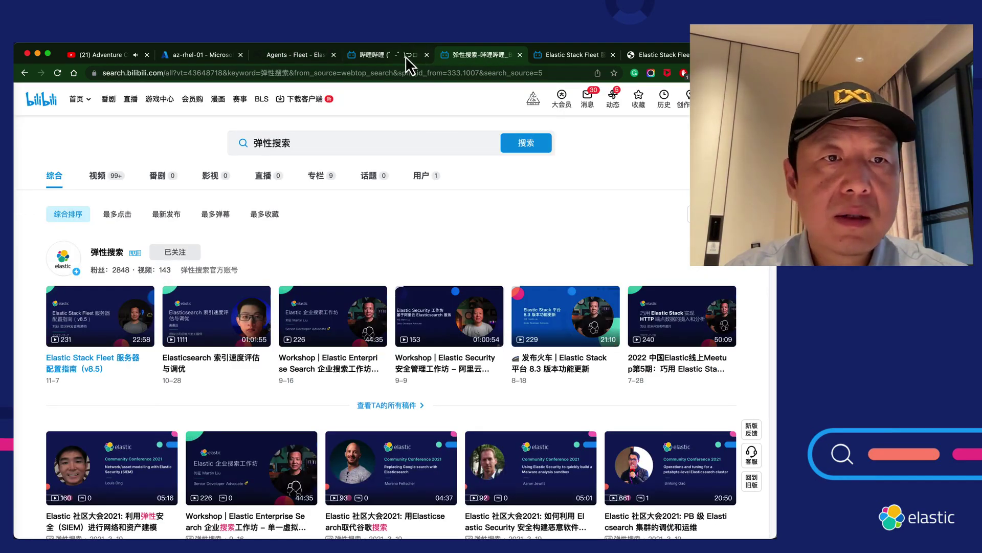
left_click(404, 56)
left_click(477, 57)
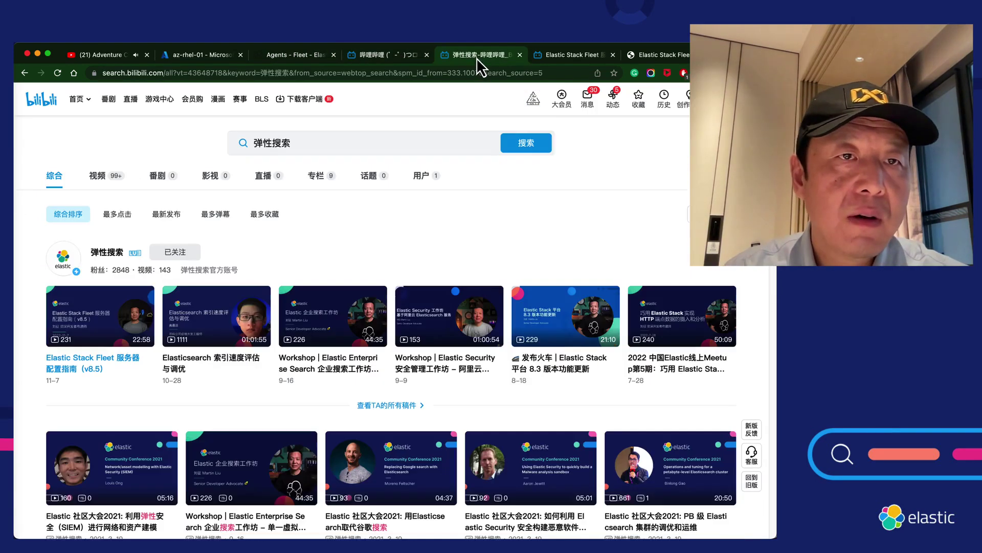
left_click(563, 57)
scroll(329, 276, "down", 5)
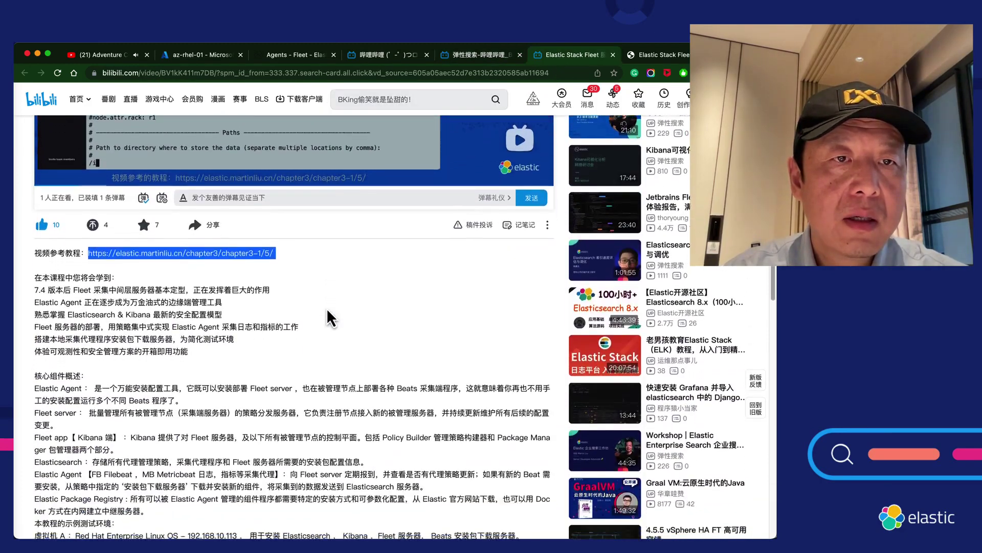
scroll(329, 317, "up", 5)
scroll(210, 392, "down", 8)
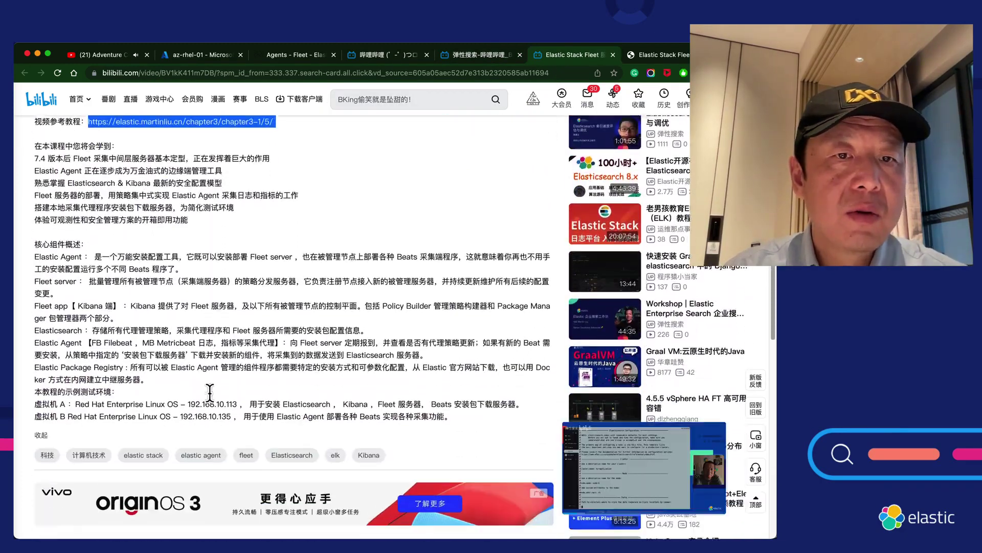
scroll(209, 392, "down", 15)
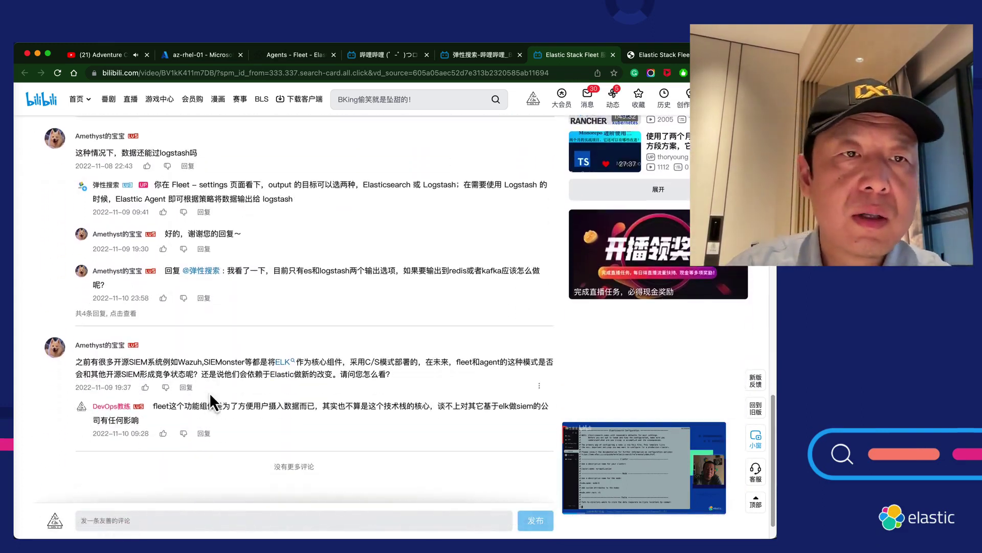
scroll(210, 392, "down", 1)
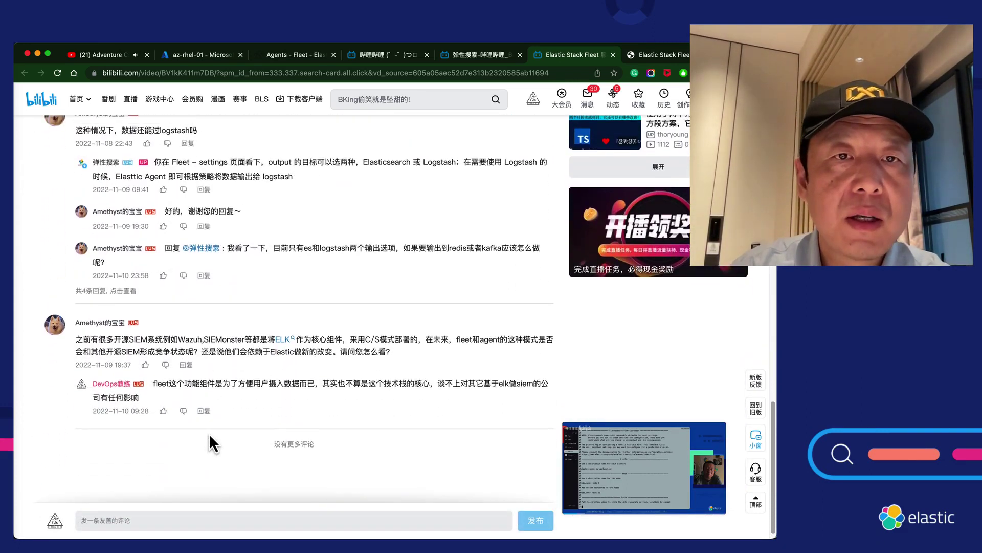
Read the enlarged comments and replies about the Fleet and agent architecture, Logstash output and competing SIEM systems.
scroll(209, 433, "up", 3)
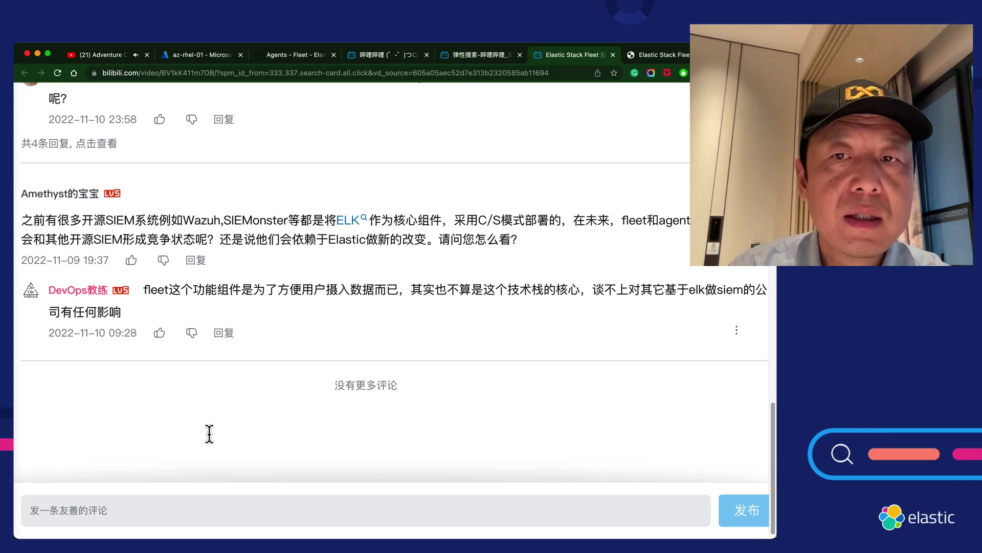
scroll(209, 434, "down", 3)
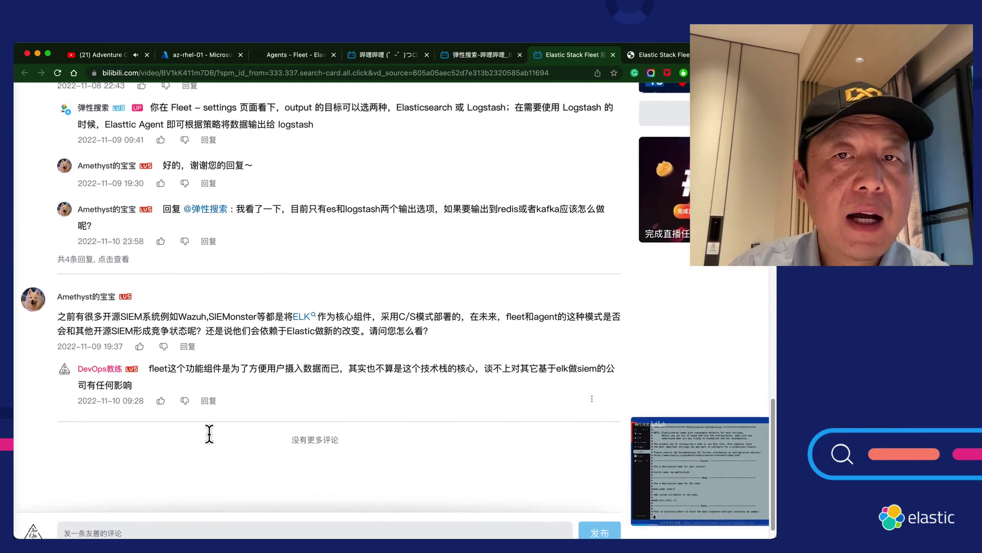
scroll(262, 367, "up", 5)
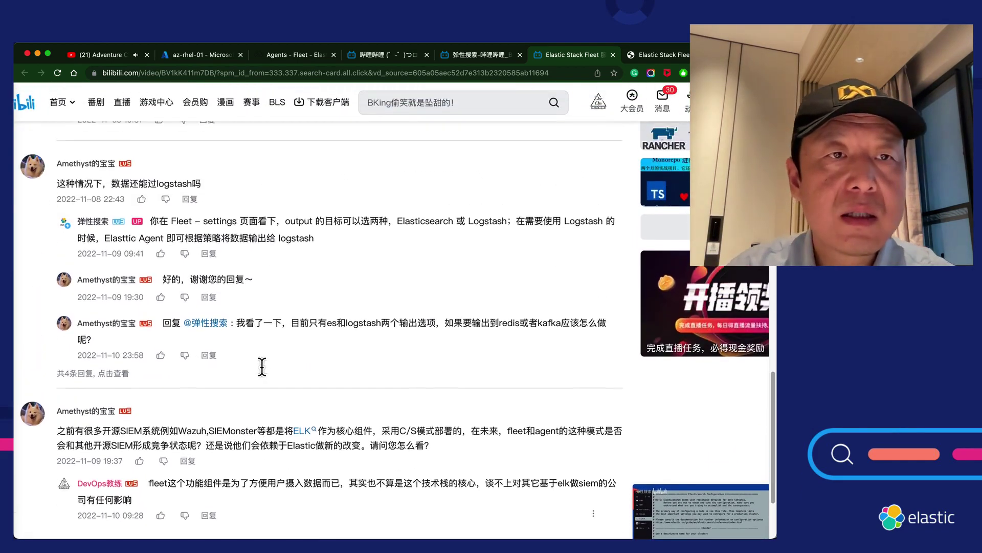
scroll(262, 366, "up", 3)
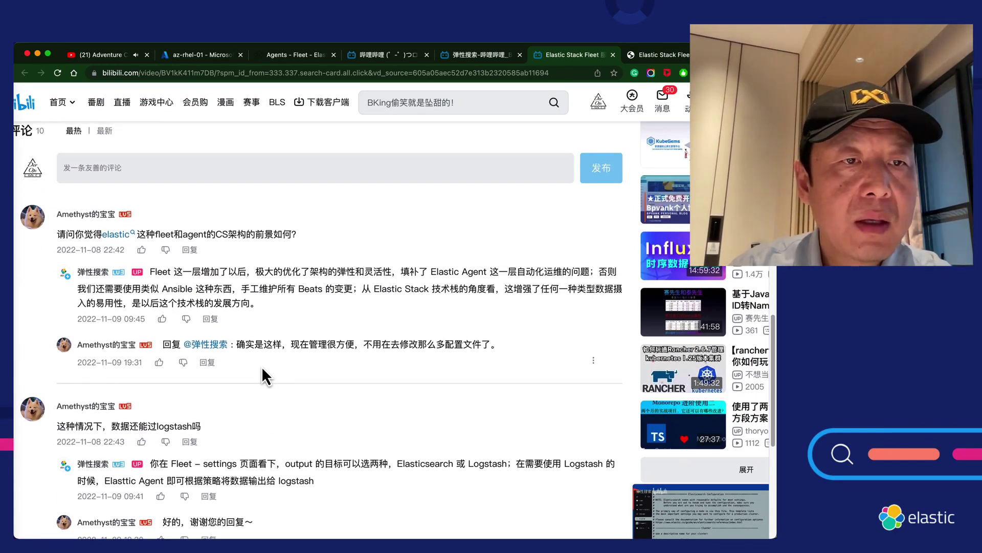
scroll(262, 367, "down", 2)
scroll(262, 366, "down", 4)
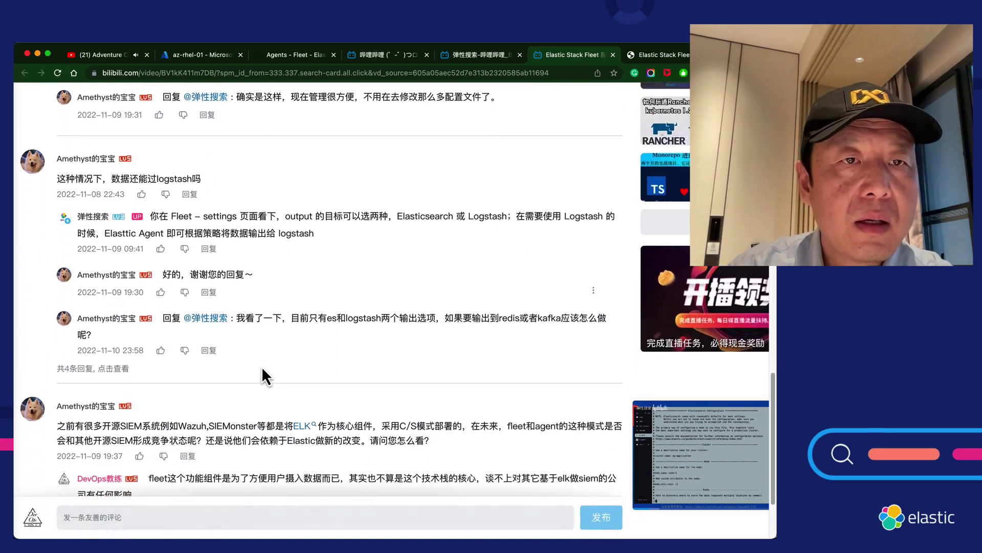
scroll(262, 367, "down", 2)
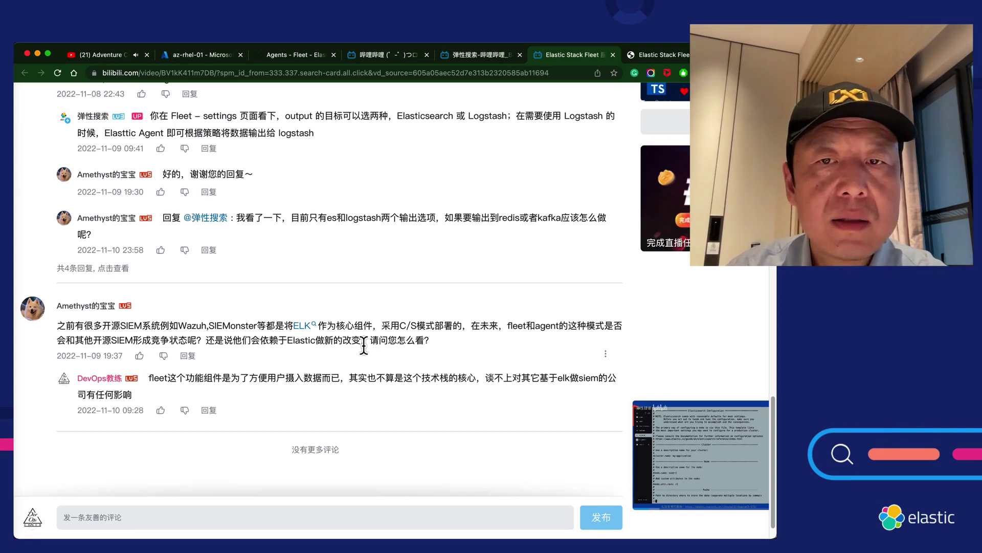
scroll(364, 345, "down", 1)
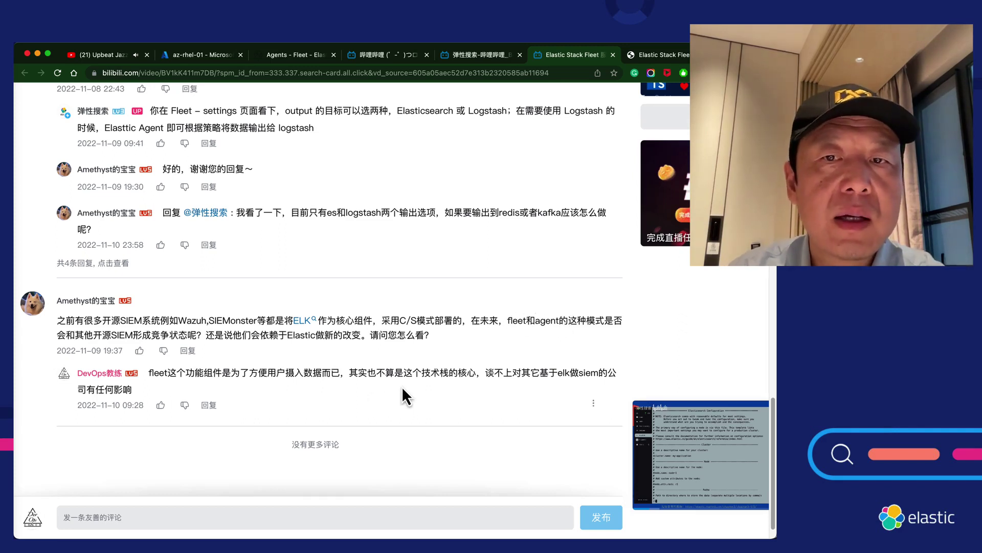
scroll(403, 393, "up", 1)
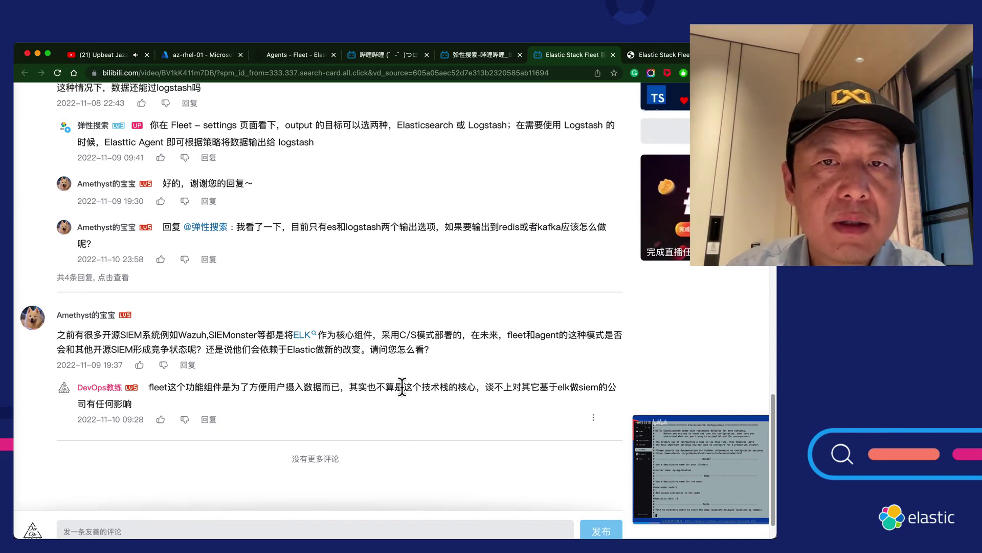
scroll(402, 387, "up", 4)
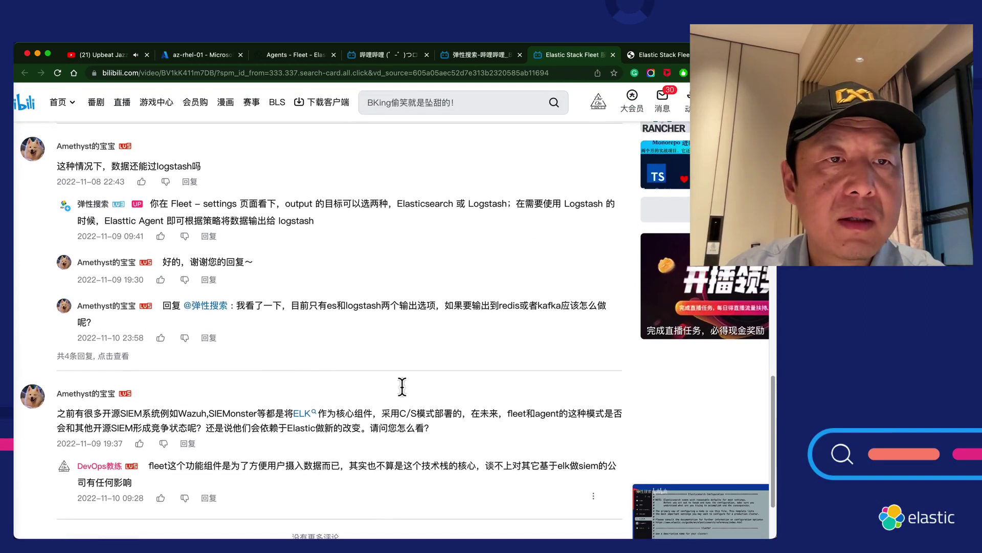